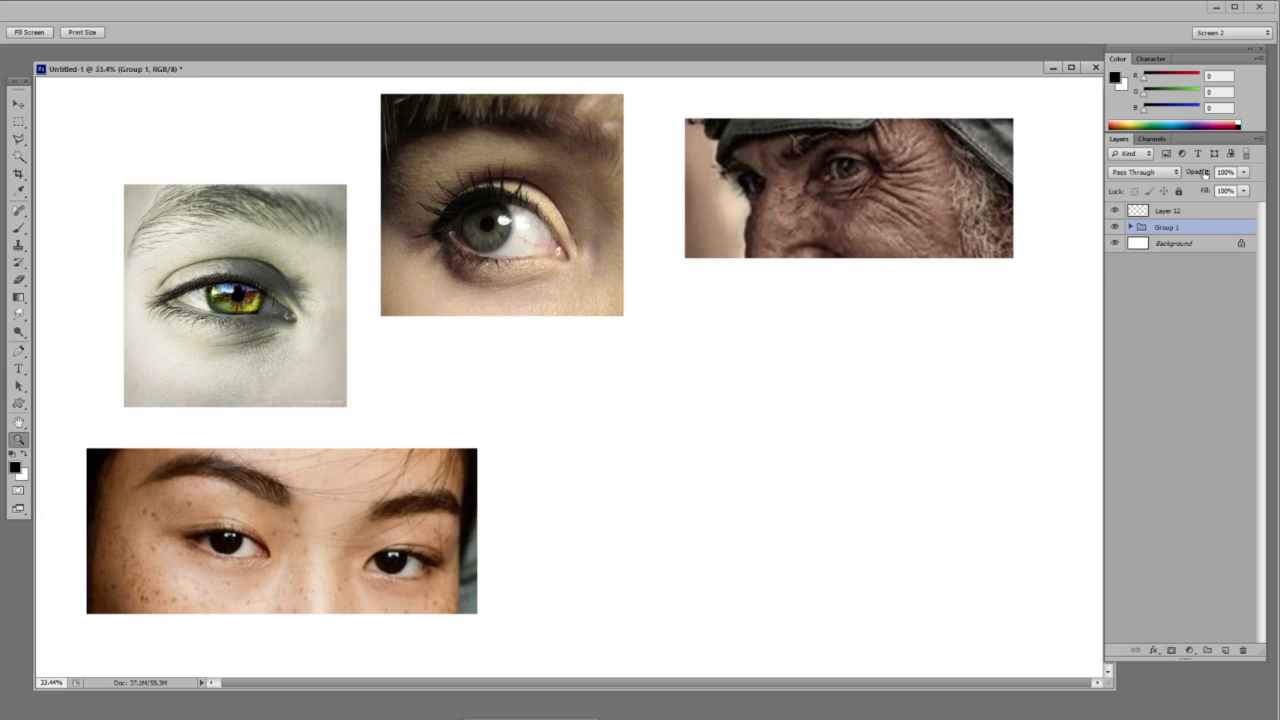
- Set the photo group's opacity to 60% and add a new empty layer above Layer 12
left_click_drag(1207, 174, 1183, 174)
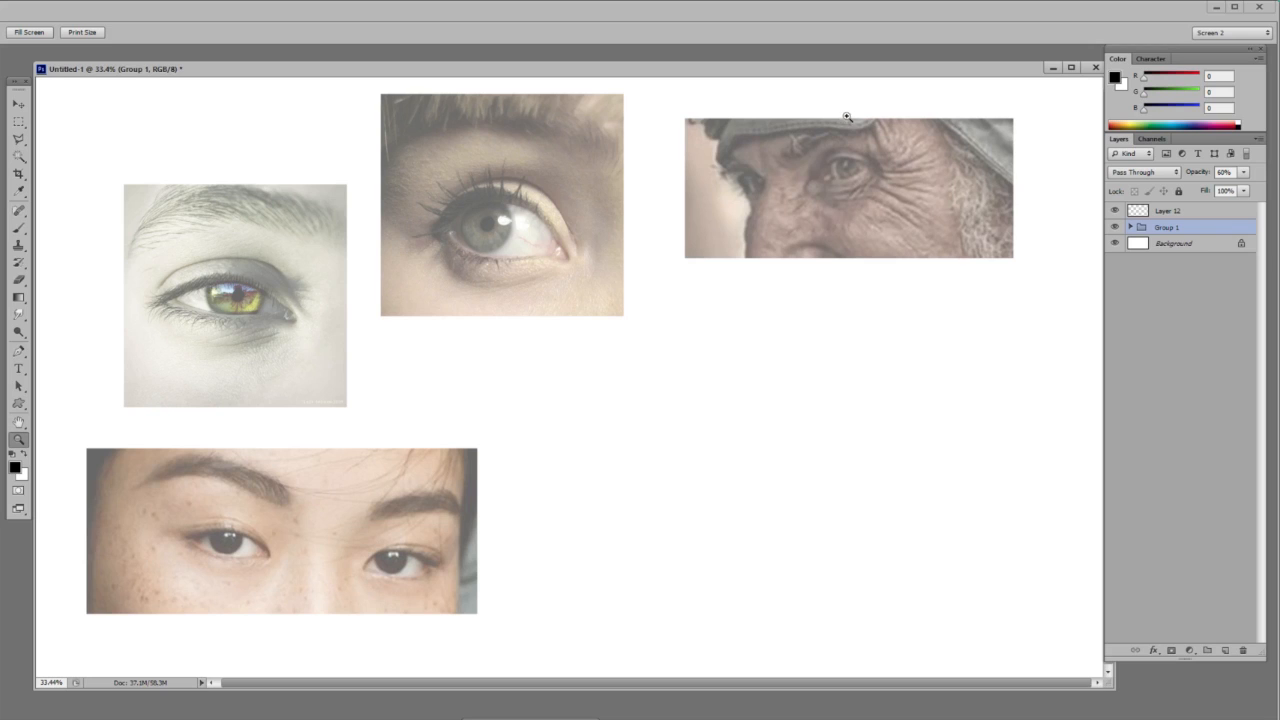
left_click_drag(177, 290, 306, 302)
left_click_drag(172, 228, 397, 294)
left_click_drag(462, 665, 355, 229)
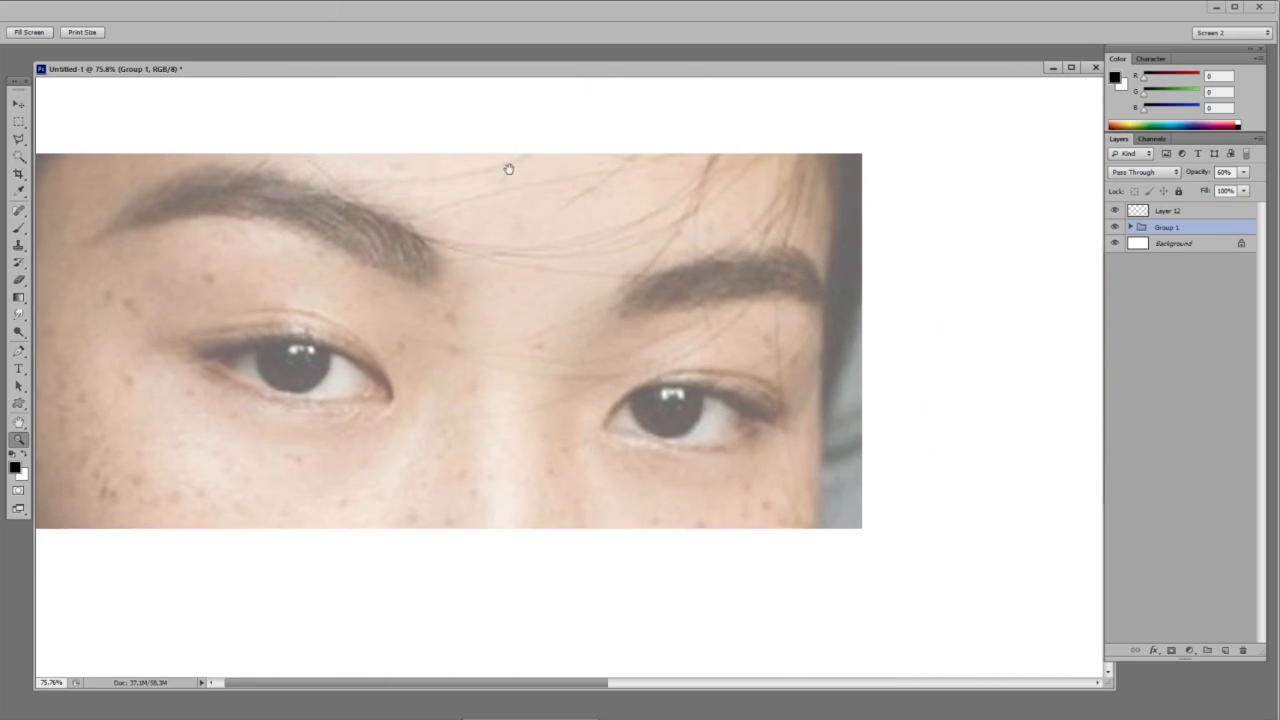
left_click_drag(509, 174, 280, 417)
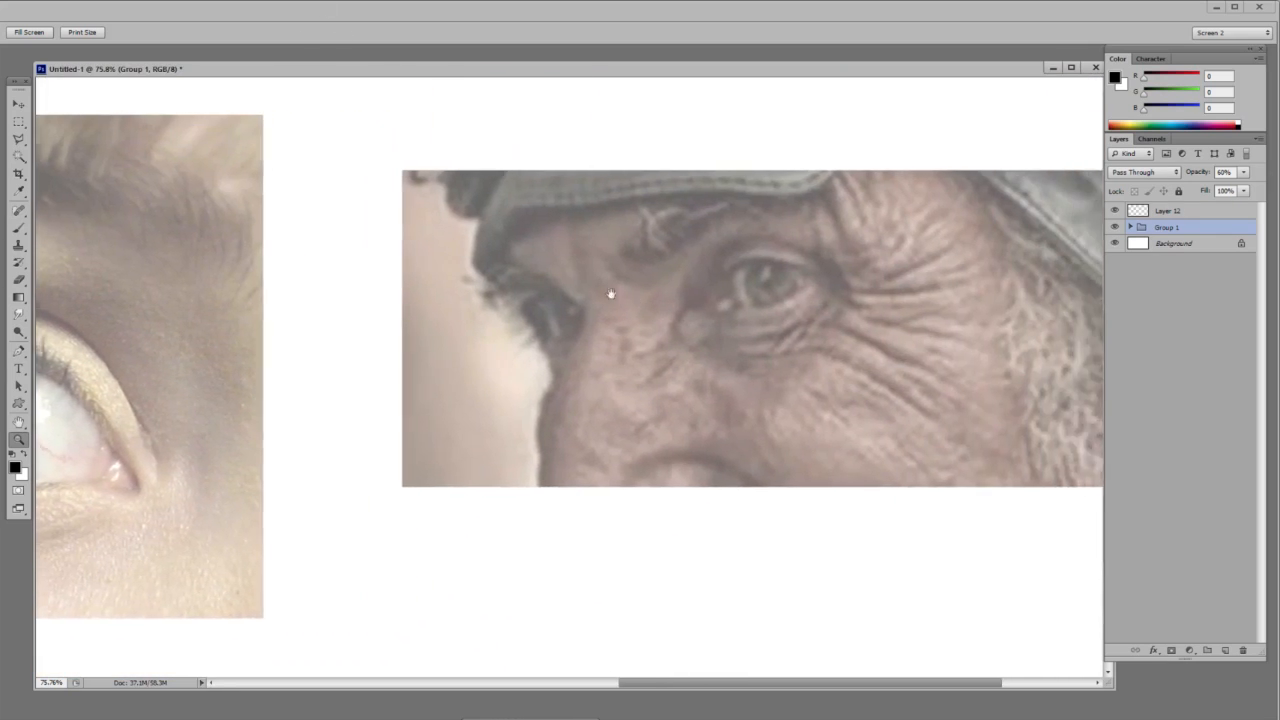
left_click_drag(611, 294, 317, 246)
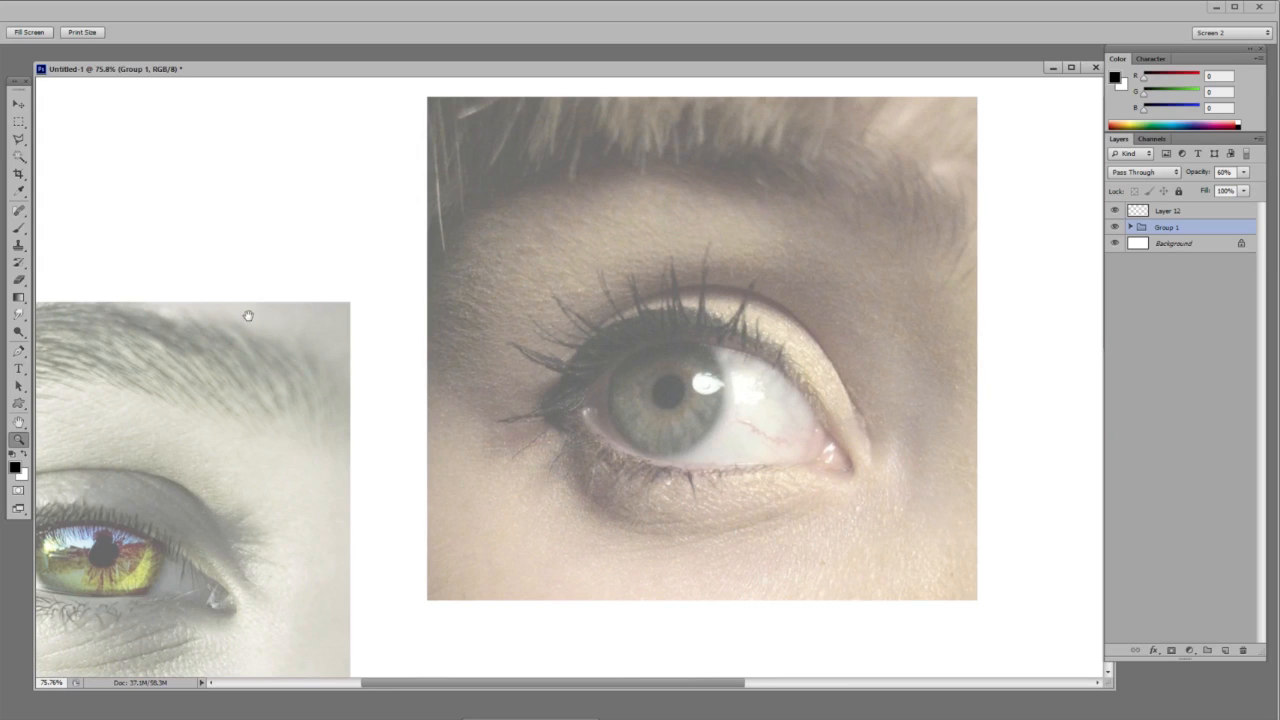
left_click_drag(292, 296, 456, 216)
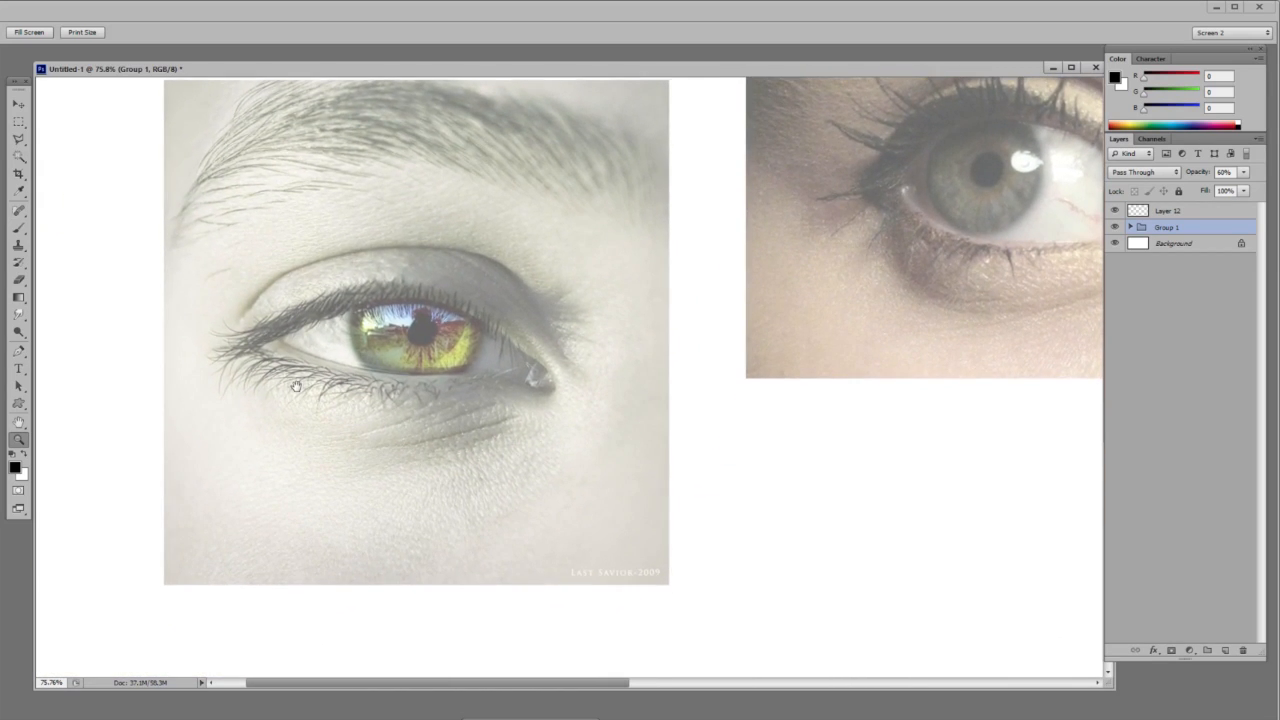
left_click(1208, 212)
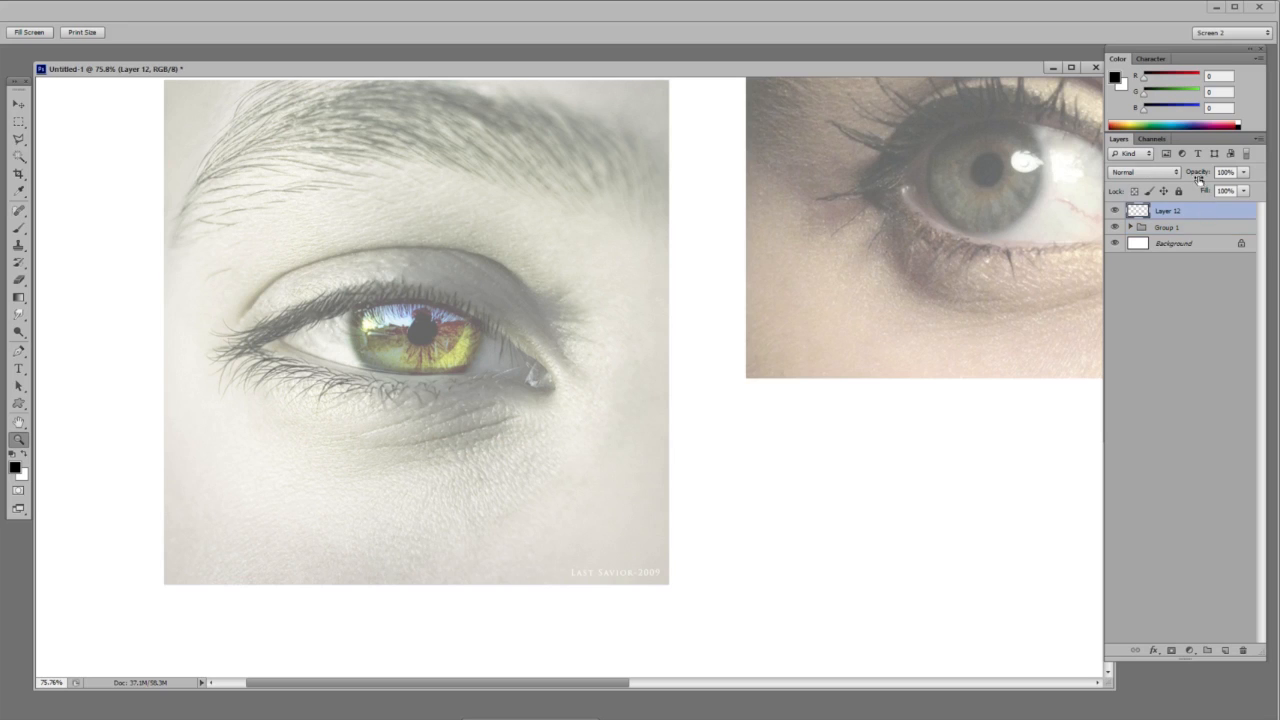
key("ctrl+shift+alt+n")
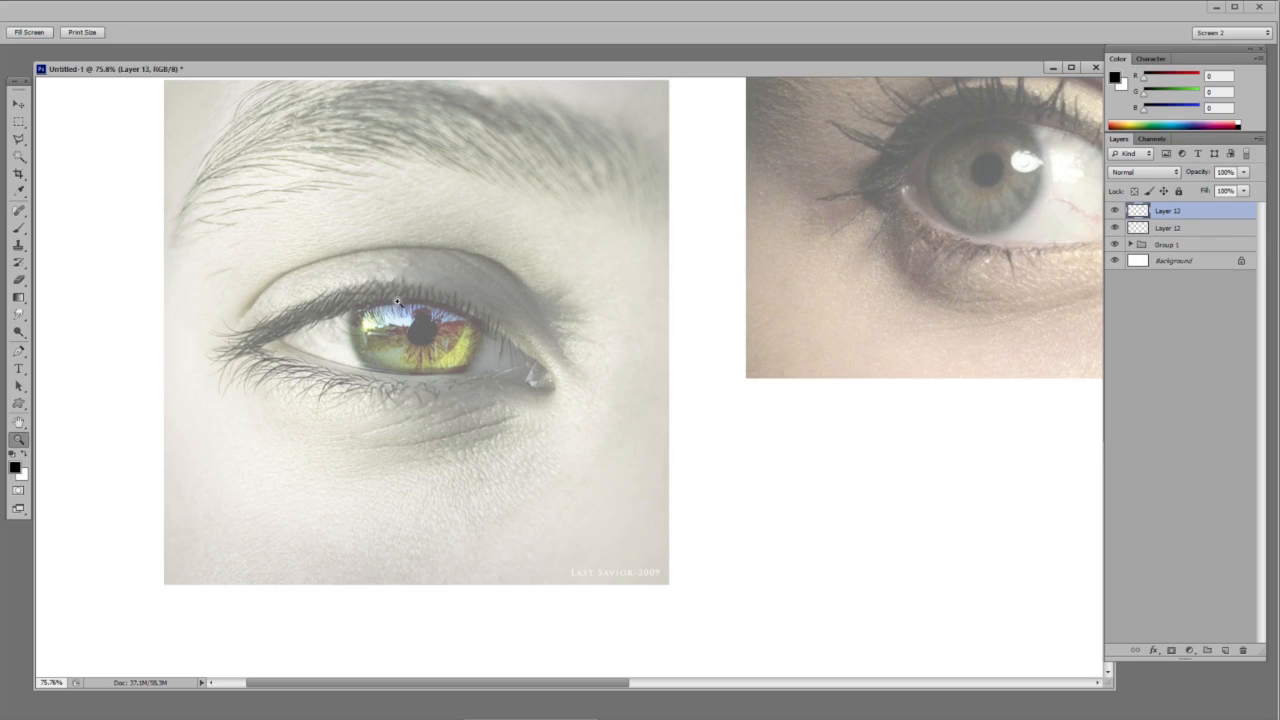
- Brush a row of short black contour lines across the green eye's upper eyelid, from the crease down to the lashes
left_click_drag(395, 302, 440, 302)
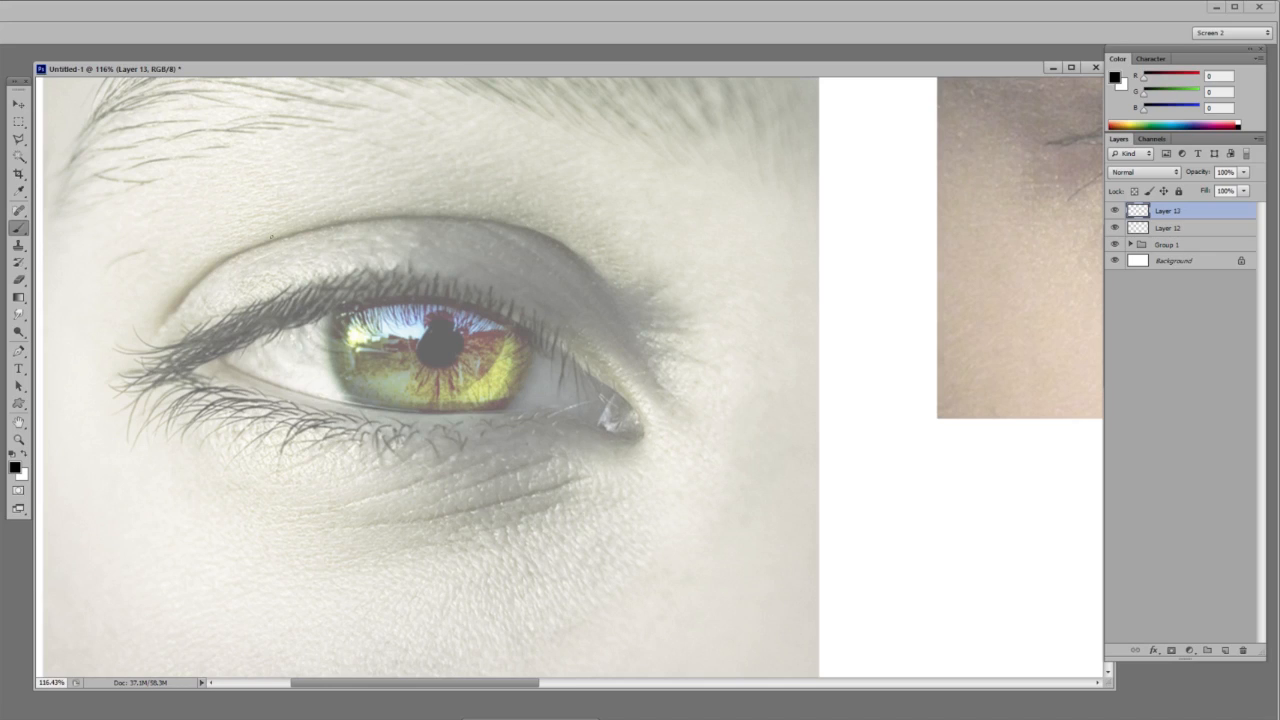
left_click_drag(277, 238, 271, 289)
left_click_drag(311, 228, 314, 300)
left_click_drag(352, 222, 355, 291)
mouse_move(395, 219)
left_mouse_down()
mouse_move(396, 293)
mouse_move(445, 293)
left_mouse_up()
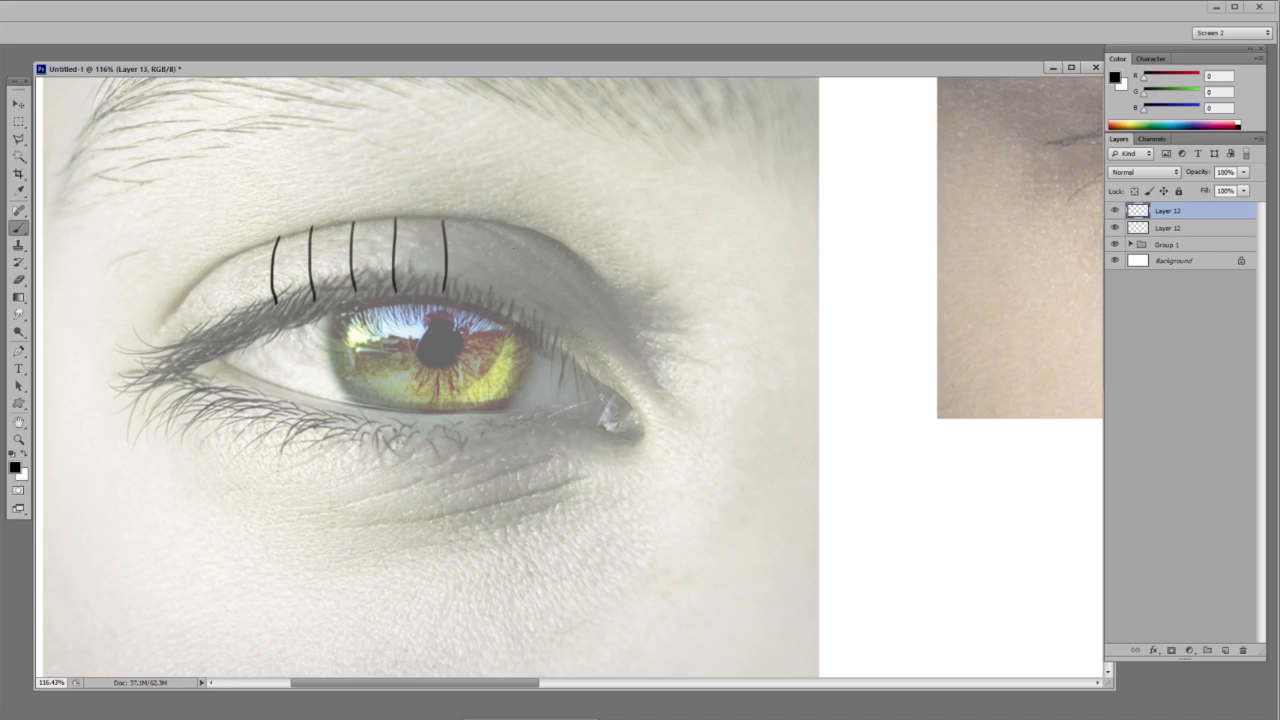
left_click_drag(495, 223, 499, 301)
left_click_drag(543, 239, 546, 318)
left_click_drag(591, 274, 586, 336)
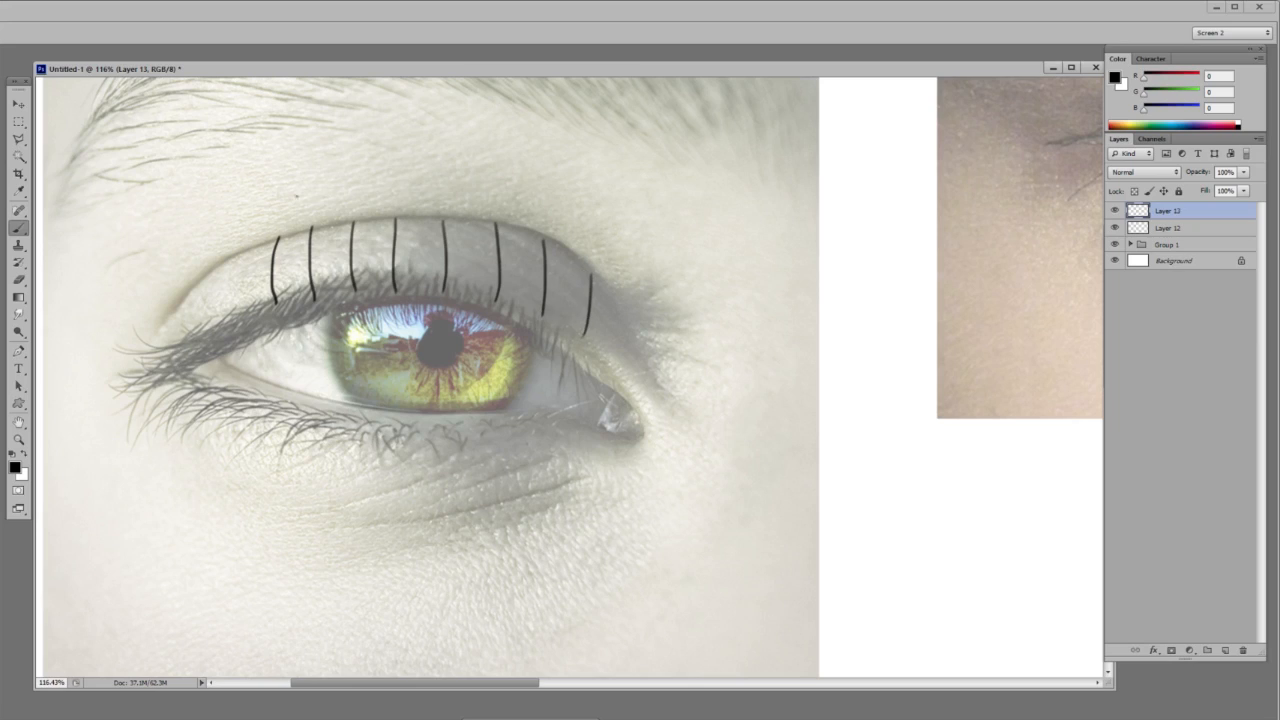
left_click_drag(237, 256, 246, 332)
- Draw several long curves following the green eye's upper eyelid so they cross the short contour lines
mouse_move(212, 285)
left_mouse_down()
mouse_move(290, 252)
mouse_move(383, 234)
mouse_move(536, 256)
left_mouse_up()
mouse_move(184, 334)
left_mouse_down()
mouse_move(328, 273)
mouse_move(410, 265)
mouse_move(530, 268)
mouse_move(594, 292)
left_mouse_up()
key("ctrl+z")
mouse_move(344, 270)
left_mouse_down()
mouse_move(524, 280)
mouse_move(590, 308)
left_mouse_up()
mouse_move(192, 314)
left_mouse_down()
mouse_move(344, 254)
mouse_move(540, 270)
mouse_move(604, 298)
left_mouse_up()
mouse_move(190, 302)
left_mouse_down()
mouse_move(265, 245)
mouse_move(322, 231)
mouse_move(508, 236)
left_mouse_up()
mouse_move(438, 213)
left_mouse_down()
mouse_move(571, 254)
mouse_move(430, 204)
left_mouse_up()
- Draw lines fanning up from the green eye's eyelid crease toward the brow, and reinforce the crease line itself
mouse_move(513, 228)
left_mouse_down()
mouse_move(584, 110)
mouse_move(495, 158)
mouse_move(500, 96)
left_mouse_up()
mouse_move(447, 220)
left_mouse_down()
mouse_move(442, 98)
mouse_move(402, 228)
left_mouse_up()
left_click_drag(322, 133, 357, 230)
left_click_drag(256, 140, 317, 234)
left_click_drag(219, 177, 274, 246)
mouse_move(183, 204)
left_mouse_down()
mouse_move(234, 252)
mouse_move(360, 220)
left_mouse_up()
left_click_drag(292, 238, 463, 214)
left_click_drag(212, 270, 291, 238)
left_click_drag(181, 305, 222, 268)
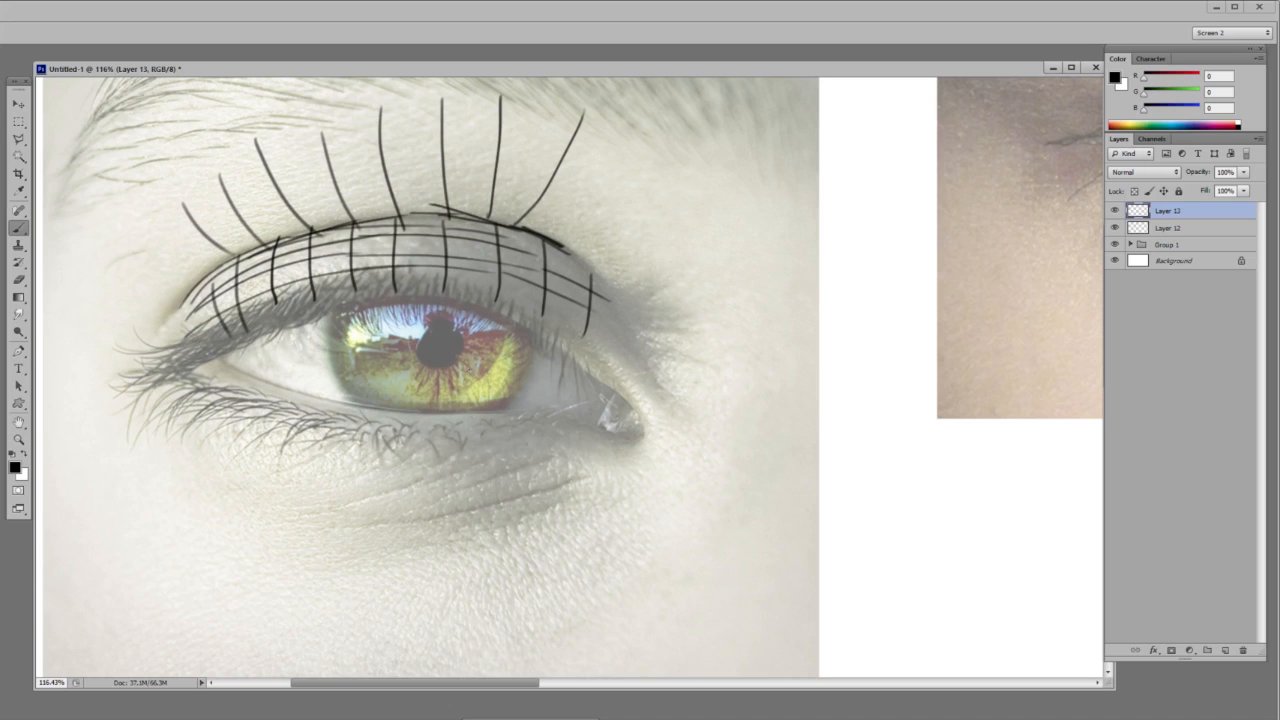
- Draw three long arcs between the green eye's crease and brow, crossing the fanned lines to form a grid
mouse_move(616, 231)
left_mouse_down()
mouse_move(602, 306)
mouse_move(609, 264)
left_mouse_up()
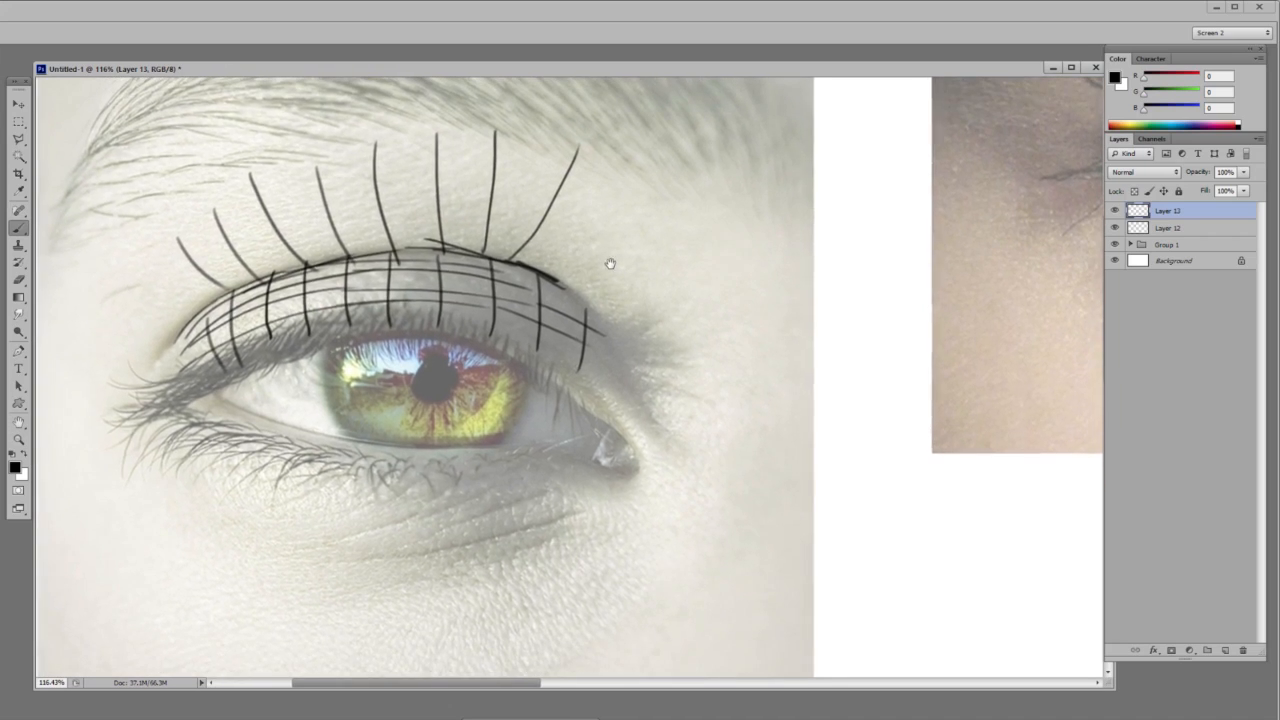
right_click(450, 229)
left_click_drag(466, 261, 481, 261)
mouse_move(190, 356)
left_mouse_down()
mouse_move(216, 350)
mouse_move(223, 375)
left_mouse_up()
key("ctrl+z")
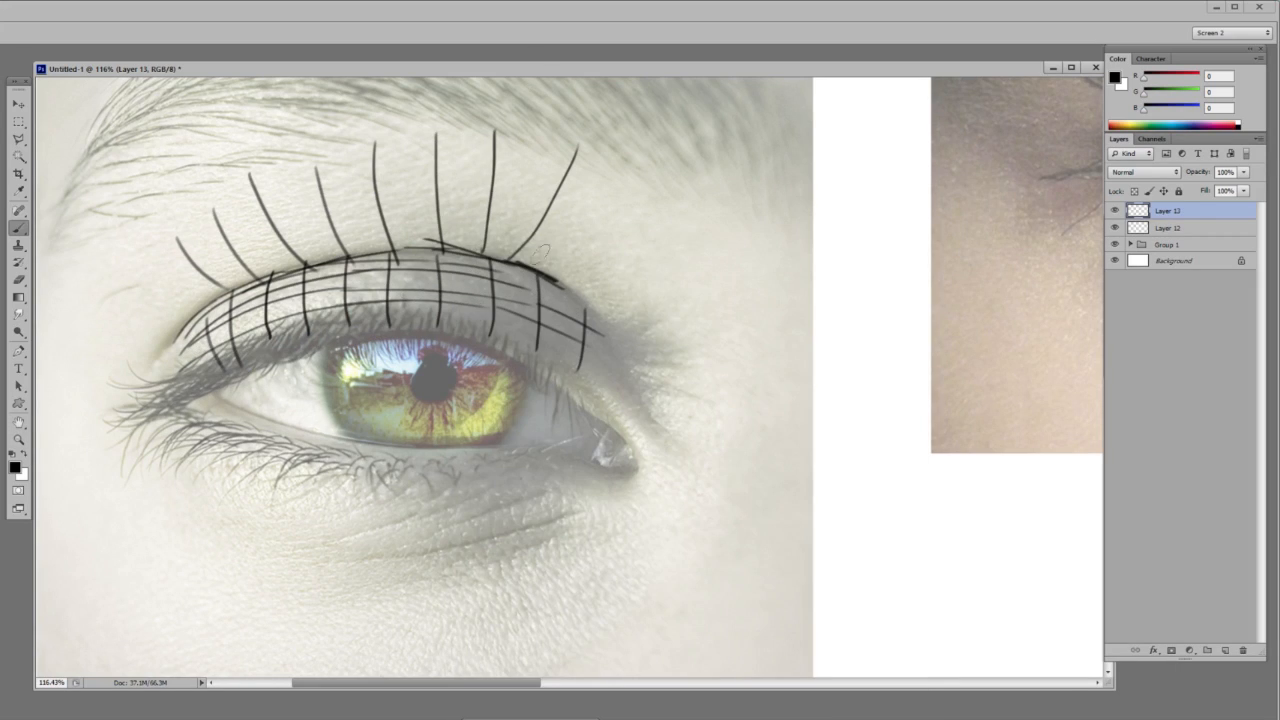
right_click(604, 228)
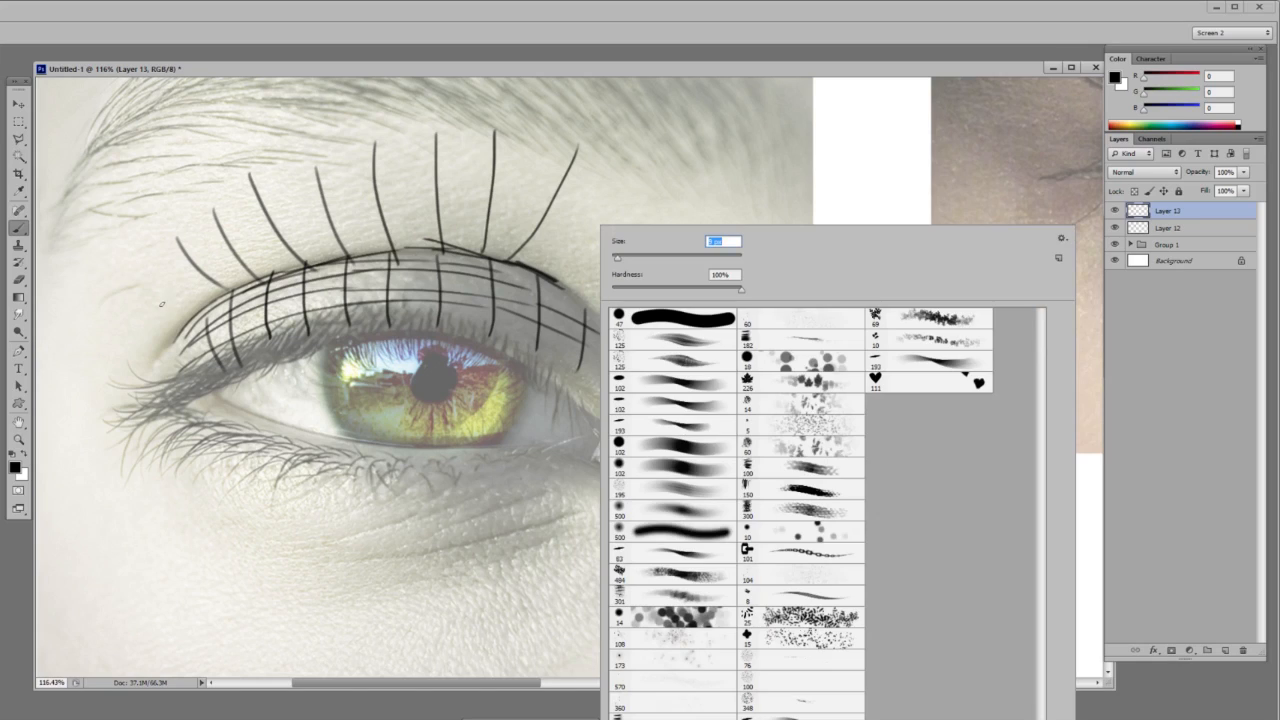
mouse_move(160, 303)
left_mouse_down()
mouse_move(316, 228)
mouse_move(611, 256)
left_mouse_up()
mouse_move(155, 275)
left_mouse_down()
mouse_move(355, 185)
mouse_move(605, 185)
left_mouse_up()
mouse_move(162, 222)
left_mouse_down()
mouse_move(577, 137)
mouse_move(612, 143)
left_mouse_up()
- Extend the green eye's eyelid crease line down toward the inner corner
mouse_move(647, 320)
left_mouse_down()
mouse_move(578, 273)
mouse_move(607, 285)
left_mouse_up()
right_click(581, 271)
mouse_move(482, 227)
left_mouse_down()
mouse_move(529, 316)
mouse_move(566, 335)
mouse_move(581, 375)
left_mouse_up()
key("ctrl+z")
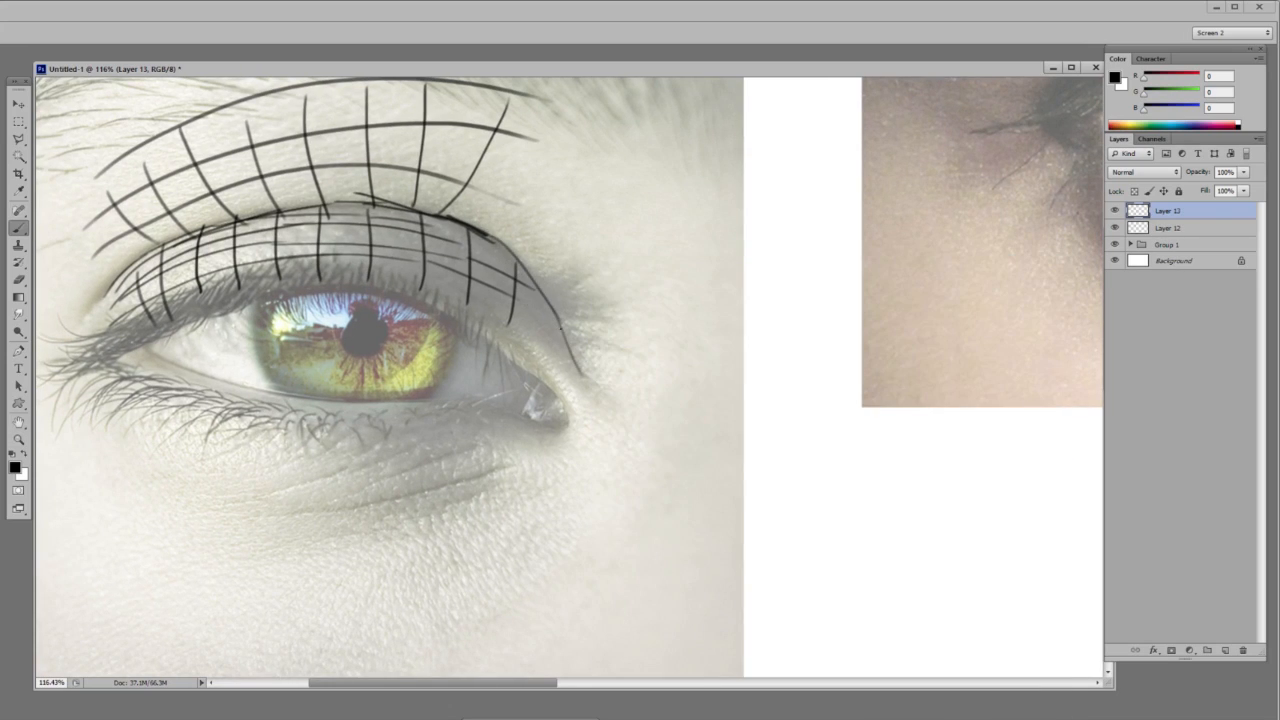
- Draw four lines radiating from the crease toward the nose side and cross them with three curves
left_click_drag(496, 235, 630, 131)
left_click_drag(530, 272, 695, 203)
left_click_drag(560, 290, 666, 290)
left_click_drag(574, 325, 662, 324)
left_click_drag(500, 140, 622, 378)
left_click_drag(570, 120, 653, 370)
left_click_drag(632, 124, 680, 245)
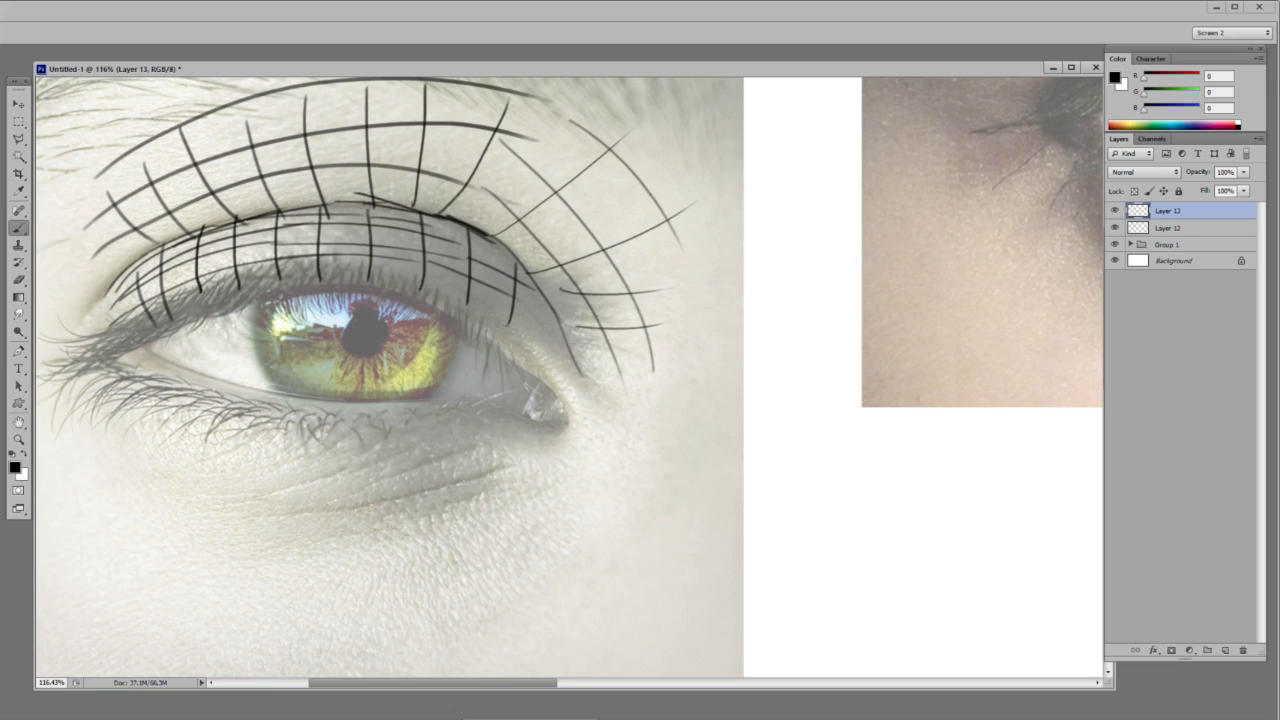
- Add in-between contour lines to make the grid on the green eye's upper eyelid denser
left_click_drag(512, 314, 560, 312)
left_click_drag(422, 256, 540, 276)
left_click_drag(530, 202, 534, 302)
left_click_drag(603, 234, 604, 328)
left_click_drag(463, 184, 464, 272)
left_click_drag(371, 180, 369, 256)
left_click_drag(318, 182, 317, 252)
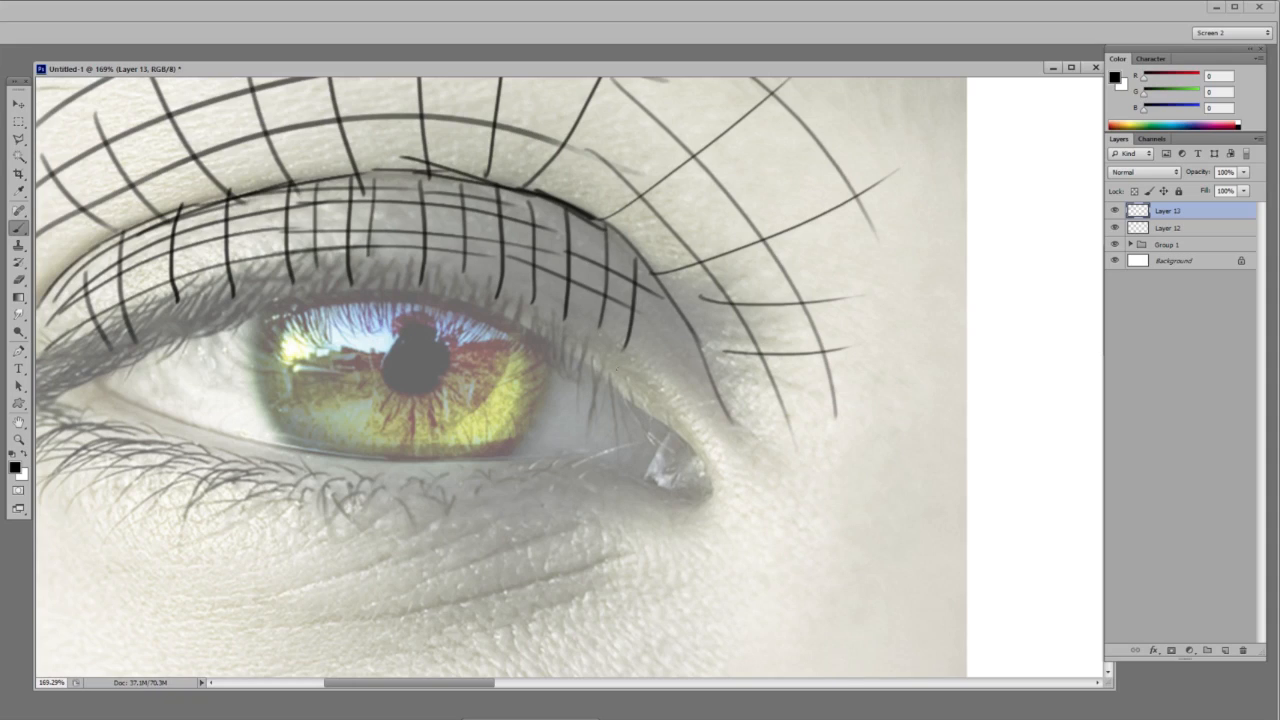
- Outline the thin upper lid rim near the green eye's inner corner and divide it with short cross strokes
left_click_drag(621, 347, 637, 365)
mouse_move(592, 324)
left_mouse_down()
mouse_move(637, 365)
mouse_move(585, 354)
left_mouse_up()
mouse_move(533, 301)
left_mouse_down()
mouse_move(524, 330)
mouse_move(499, 314)
left_mouse_up()
mouse_move(507, 289)
left_mouse_down()
mouse_move(572, 310)
mouse_move(590, 364)
left_mouse_up()
mouse_move(556, 306)
left_mouse_down()
mouse_move(545, 338)
mouse_move(616, 370)
mouse_move(631, 399)
mouse_move(697, 446)
left_mouse_up()
left_click_drag(637, 361, 697, 443)
mouse_move(641, 308)
left_mouse_down()
mouse_move(705, 392)
mouse_move(653, 376)
mouse_move(625, 391)
left_mouse_up()
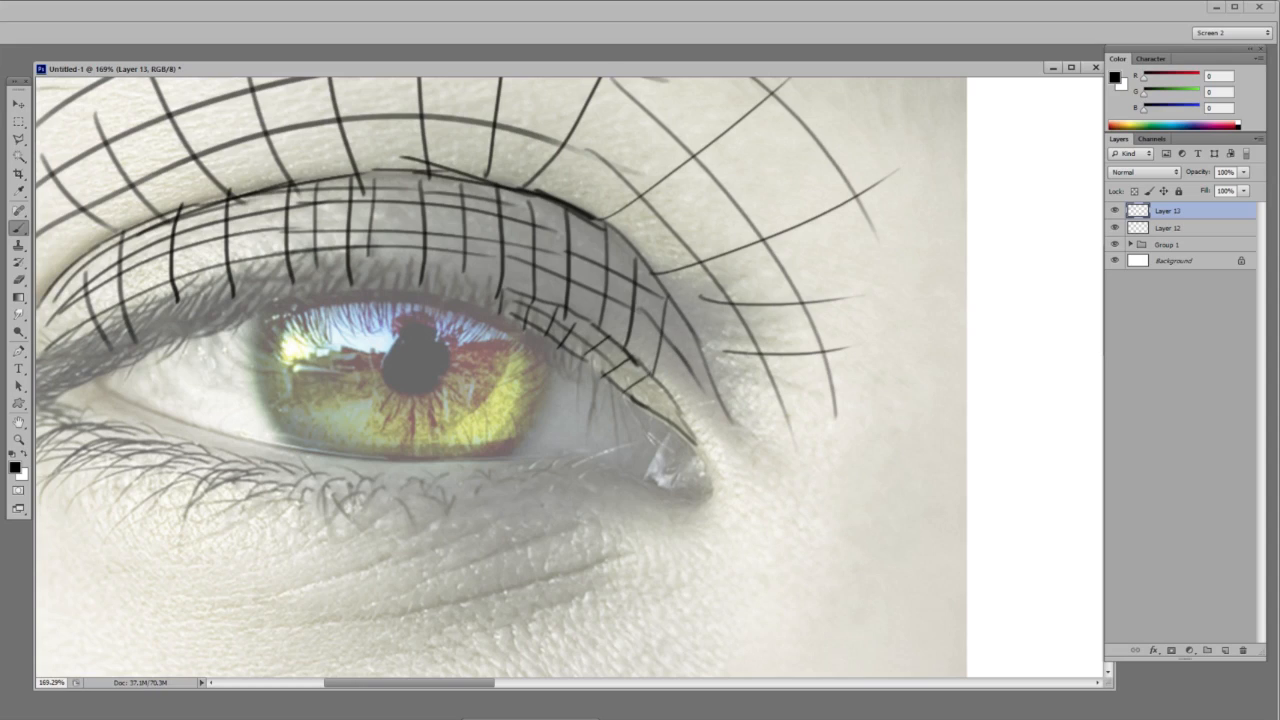
- Outline the green eye's tear duct and surround it with short contour strokes radiating outward
mouse_move(690, 334)
left_mouse_down()
mouse_move(666, 396)
mouse_move(714, 488)
mouse_move(711, 512)
left_mouse_up()
mouse_move(682, 410)
left_mouse_down()
mouse_move(722, 460)
mouse_move(710, 518)
left_mouse_up()
mouse_move(706, 432)
left_mouse_down()
mouse_move(744, 420)
mouse_move(760, 460)
mouse_move(749, 503)
mouse_move(694, 506)
mouse_move(742, 530)
mouse_move(720, 542)
left_mouse_up()
mouse_move(698, 500)
left_mouse_down()
mouse_move(688, 550)
mouse_move(638, 482)
mouse_move(658, 550)
mouse_move(640, 546)
left_mouse_up()
left_click_drag(654, 486, 626, 530)
left_click_drag(640, 486, 614, 502)
left_click_drag(678, 431, 650, 477)
mouse_move(678, 430)
left_mouse_down()
mouse_move(717, 490)
mouse_move(687, 502)
mouse_move(660, 471)
left_mouse_up()
mouse_move(706, 447)
left_mouse_down()
mouse_move(662, 484)
mouse_move(670, 494)
mouse_move(650, 463)
mouse_move(764, 408)
left_mouse_up()
key("ctrl+alt+z")
key("ctrl+alt+z")
key("ctrl+alt+z")
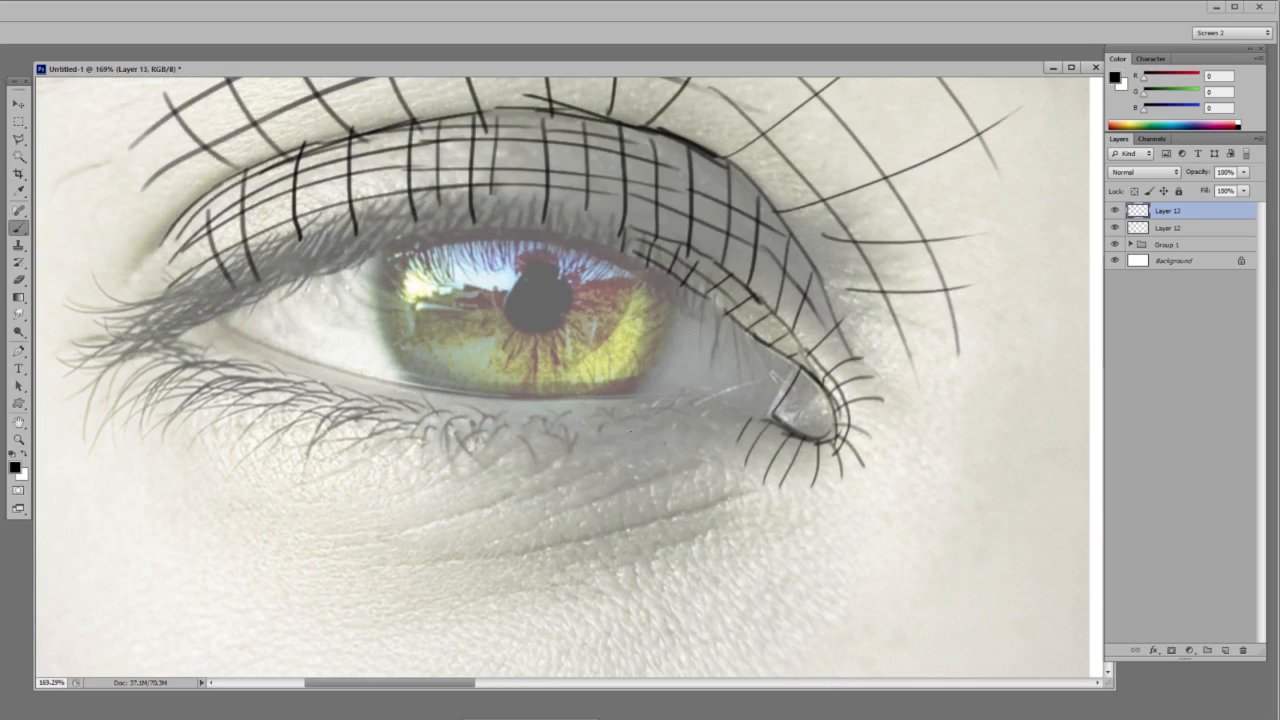
- Outline both edges of the green eye's lower lid rim from the tear duct to the outer corner
left_click_drag(836, 368, 759, 378)
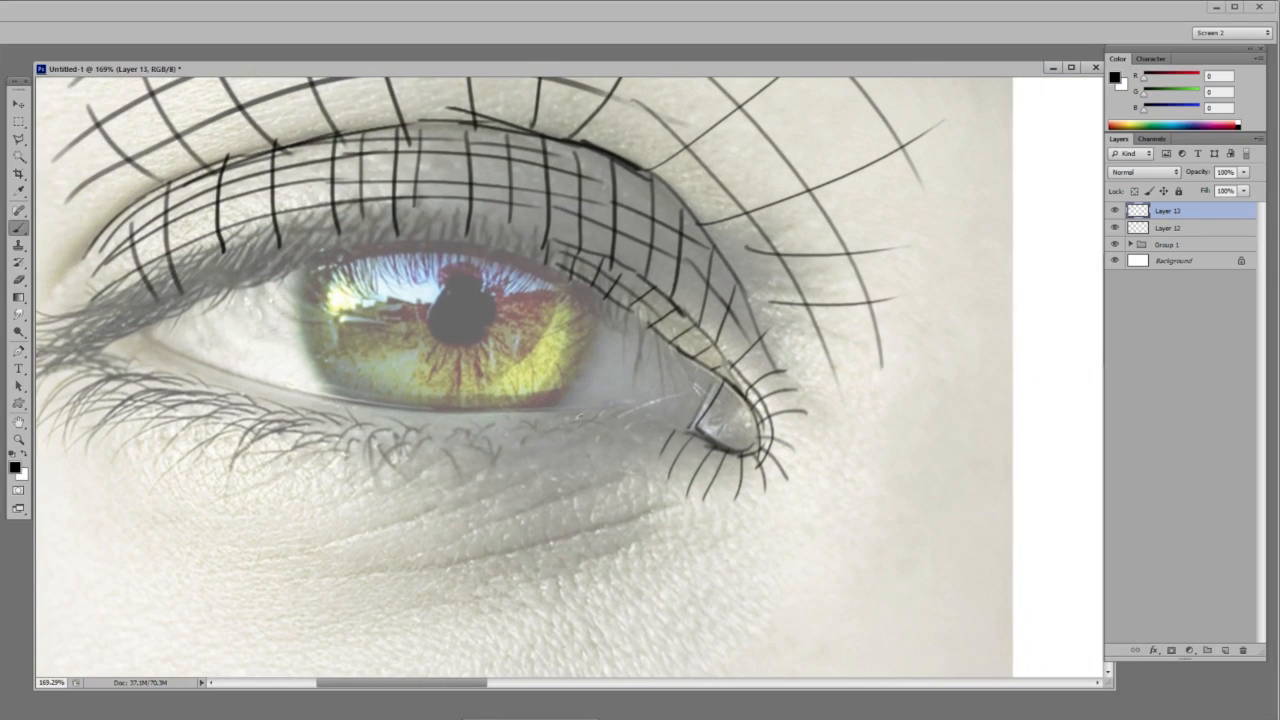
left_click_drag(700, 436, 582, 412)
left_click_drag(104, 347, 186, 386)
left_click_drag(145, 333, 246, 372)
key("ctrl+z")
mouse_move(147, 338)
left_mouse_down()
mouse_move(326, 400)
mouse_move(576, 408)
left_mouse_up()
left_click_drag(181, 385, 316, 409)
key("ctrl+space")
mouse_move(417, 411)
left_mouse_down()
mouse_move(487, 409)
mouse_move(340, 411)
mouse_move(342, 423)
mouse_move(590, 414)
left_mouse_up()
key("ctrl+space")
- Draw short cross strokes along the green eye's lower lid rim to show its thickness
left_click_drag(207, 358, 178, 375)
left_click_drag(223, 363, 194, 382)
mouse_move(245, 370)
left_mouse_down()
mouse_move(211, 391)
mouse_move(232, 397)
left_mouse_up()
mouse_move(279, 385)
left_mouse_down()
mouse_move(252, 405)
mouse_move(273, 409)
left_mouse_up()
left_click_drag(313, 397, 285, 417)
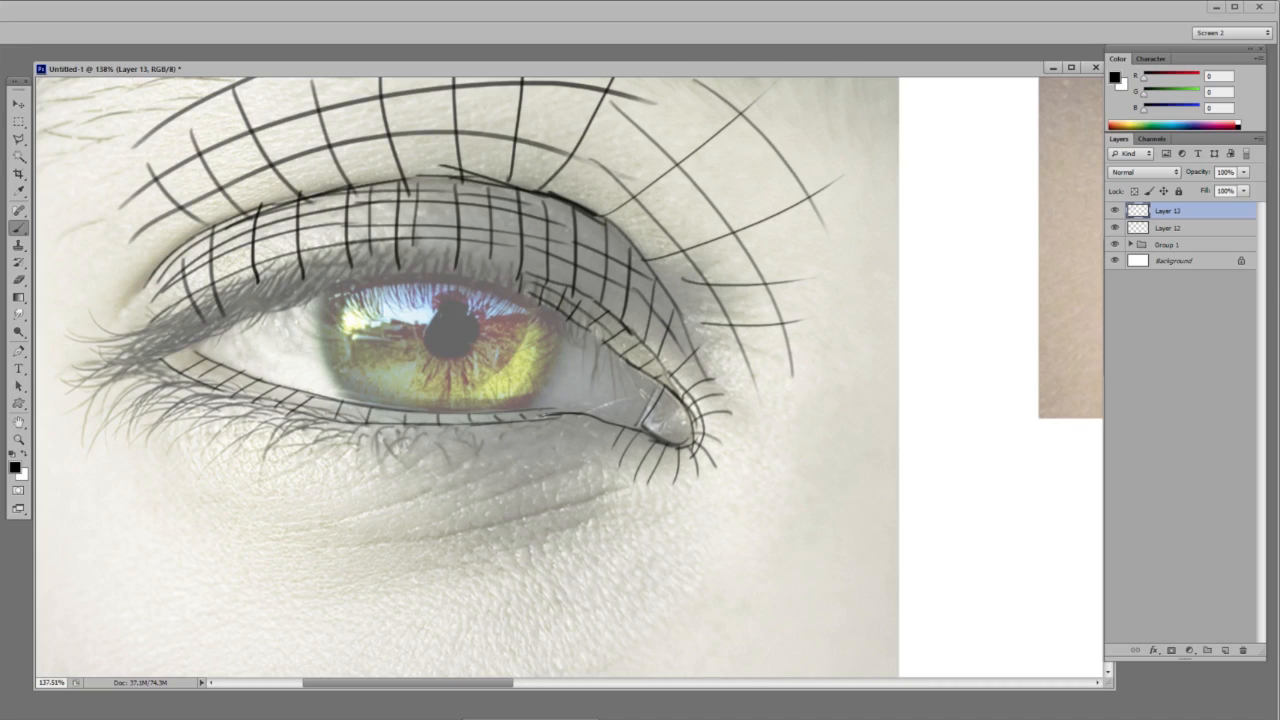
- Draw a row of long, slightly curved lines running down from the green eye's lower lid over the bag below
left_click_drag(586, 414, 580, 532)
left_click_drag(531, 440, 524, 532)
left_click_drag(478, 430, 488, 558)
left_click_drag(423, 427, 418, 533)
left_click_drag(379, 421, 375, 553)
left_click_drag(333, 421, 330, 541)
left_click_drag(305, 410, 299, 519)
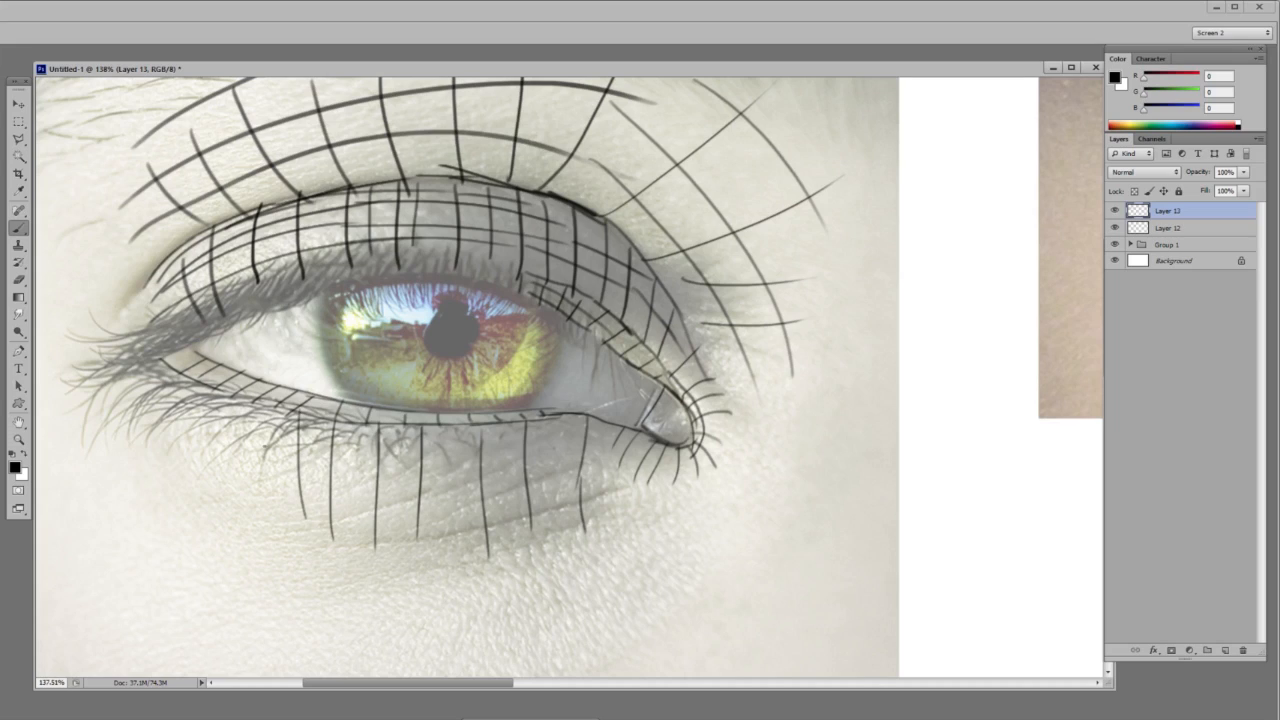
mouse_move(251, 403)
left_mouse_down()
mouse_move(263, 517)
mouse_move(241, 495)
left_mouse_up()
mouse_move(189, 381)
left_mouse_down()
mouse_move(213, 491)
mouse_move(187, 447)
left_mouse_up()
- Erase the lower ends of the lines nearest the inner corner and redraw them curving back under the eye
key("e")
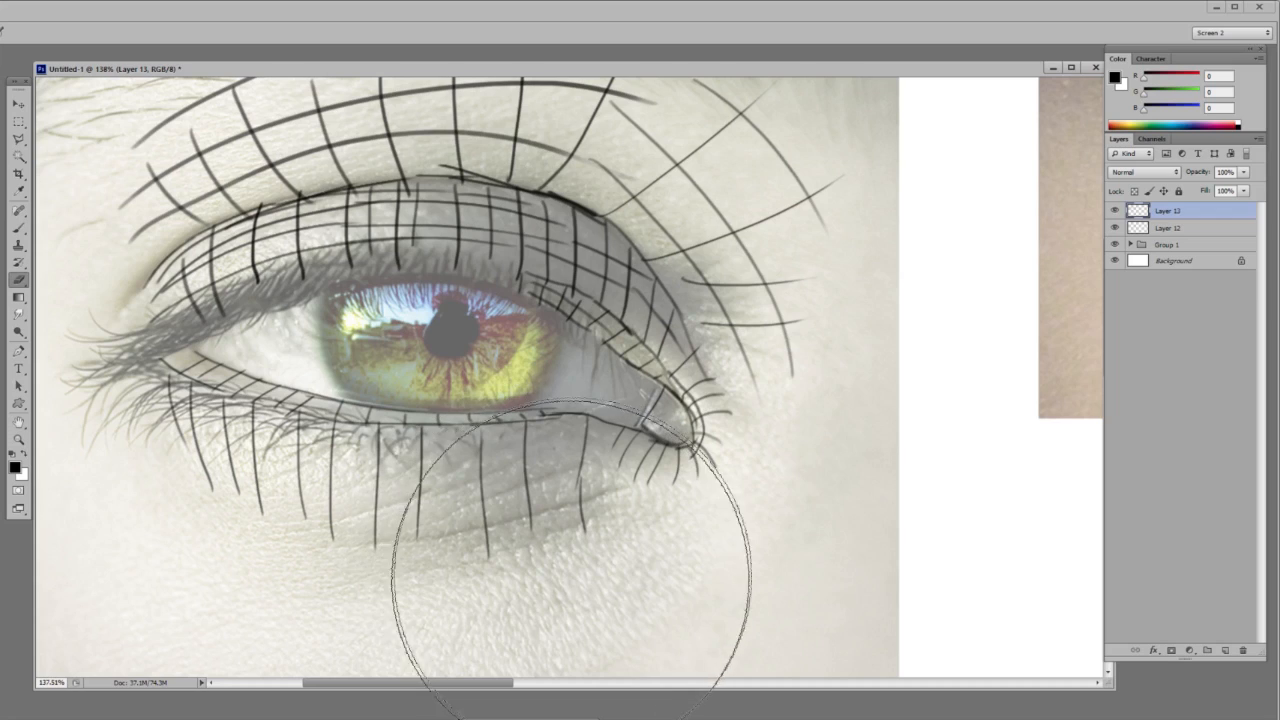
right_click(660, 350)
left_click(708, 426)
left_click(535, 520)
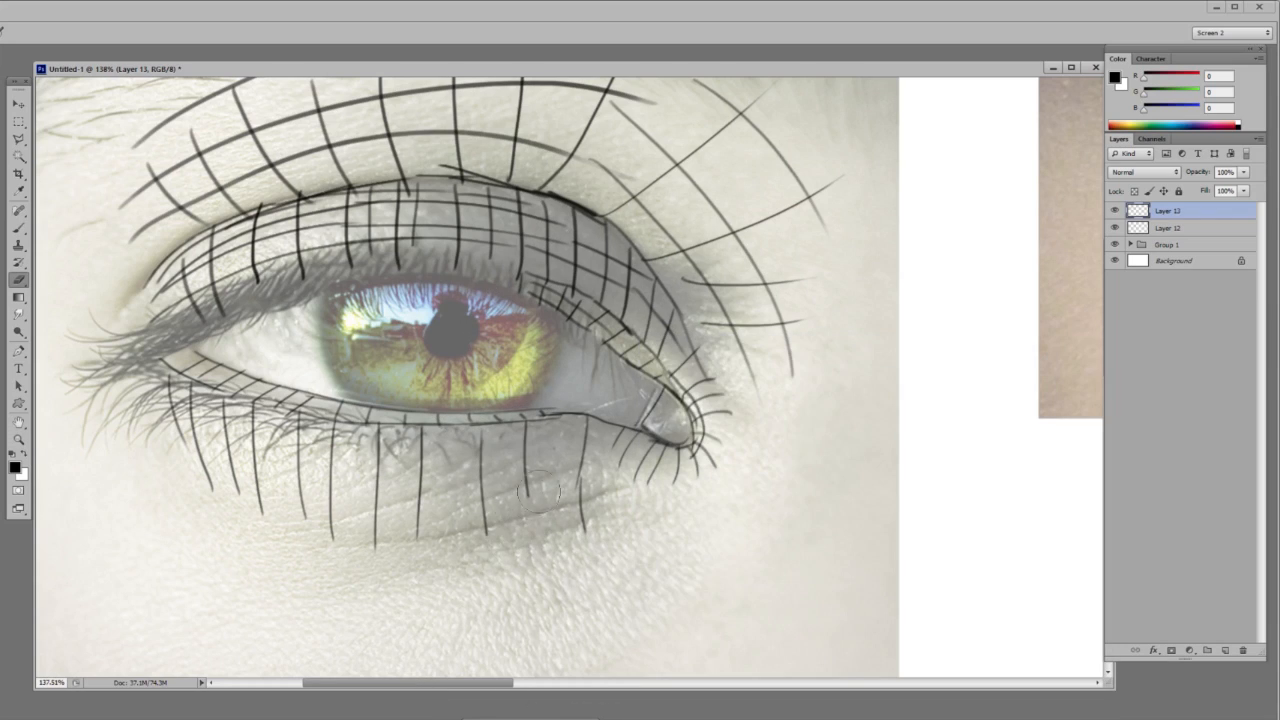
key("b")
left_click_drag(577, 434, 557, 526)
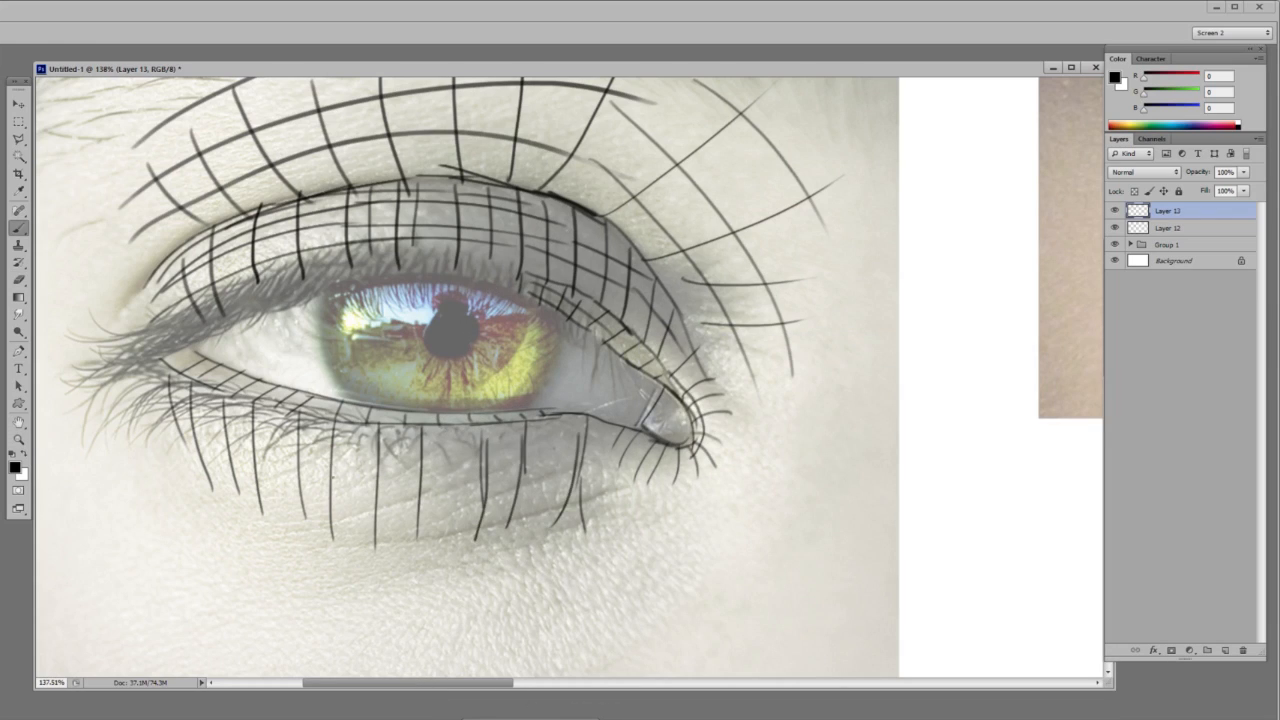
- Draw long curves parallel to the green eye's lower lid, crossing the downward lines to form a grid
mouse_move(176, 394)
left_mouse_down()
mouse_move(240, 428)
mouse_move(432, 456)
mouse_move(604, 438)
left_mouse_up()
mouse_move(176, 422)
left_mouse_down()
mouse_move(298, 472)
mouse_move(604, 444)
left_mouse_up()
key("ctrl+z")
mouse_move(220, 451)
left_mouse_down()
mouse_move(348, 482)
mouse_move(616, 438)
left_mouse_up()
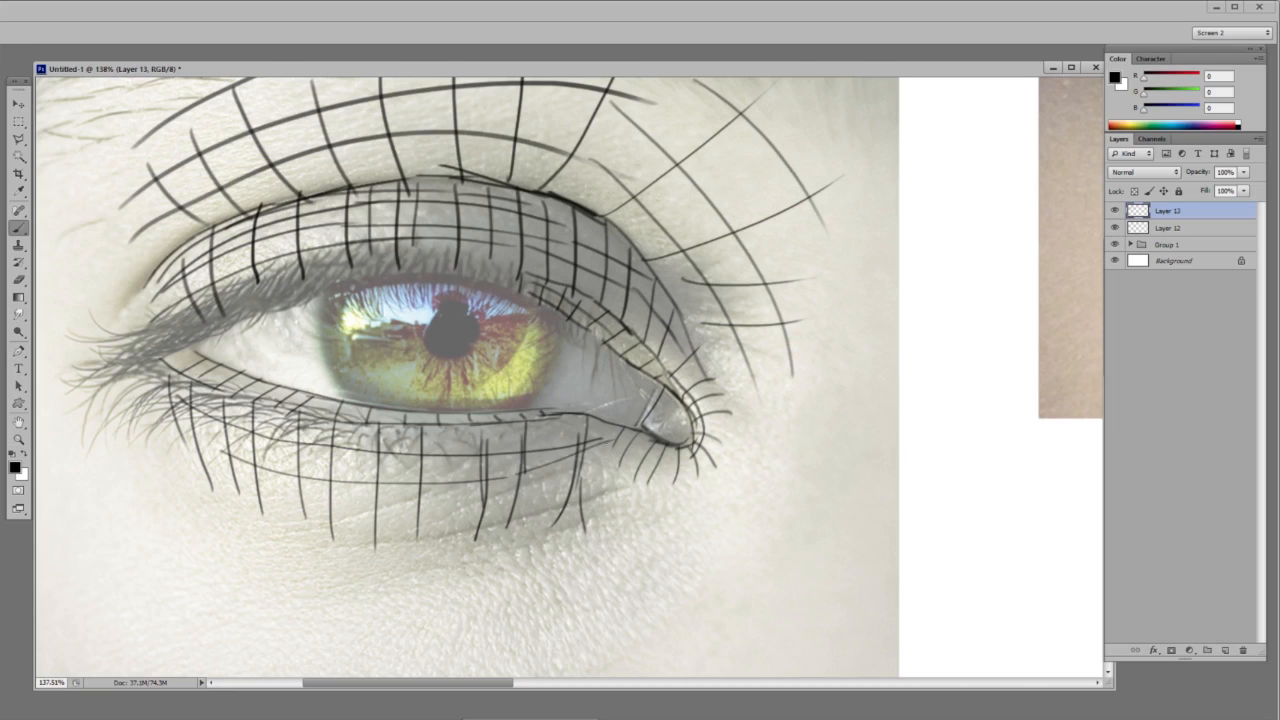
mouse_move(200, 464)
left_mouse_down()
mouse_move(530, 506)
mouse_move(592, 484)
left_mouse_up()
left_click_drag(248, 526, 584, 514)
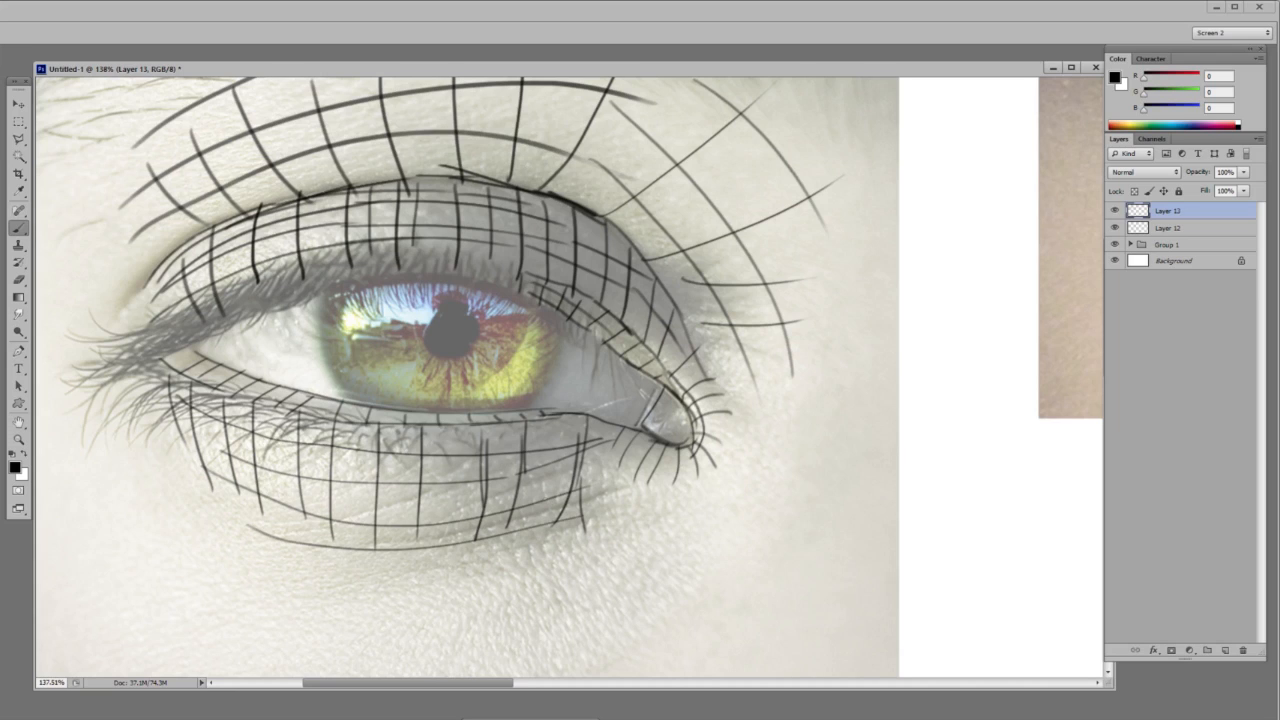
scroll(658, 322, "down", 3)
key("ctrl+shift+alt+n")
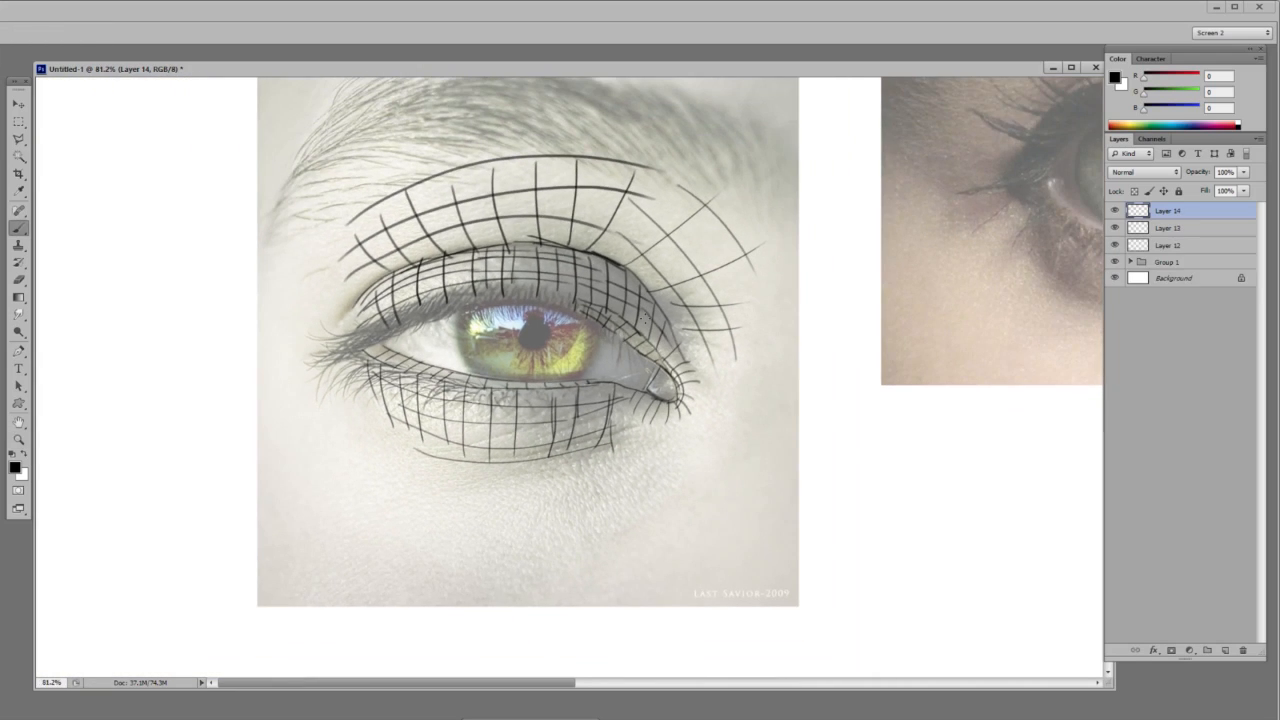
right_click(660, 314)
key("Return")
mouse_move(515, 478)
left_mouse_down()
mouse_move(614, 430)
mouse_move(657, 282)
mouse_move(378, 262)
mouse_move(515, 485)
mouse_move(665, 375)
mouse_move(672, 320)
mouse_move(376, 254)
mouse_move(508, 474)
left_mouse_up()
key("z")
left_click_drag(840, 315, 661, 335)
key("Delete")
- Draw slanted contour lines on the skin below the green eye's tear duct and add strokes linking them to the grid
key("b")
mouse_move(495, 385)
left_mouse_down()
mouse_move(570, 384)
mouse_move(515, 367)
left_mouse_up()
right_click(497, 333)
mouse_move(436, 351)
left_mouse_down()
mouse_move(467, 371)
mouse_move(413, 409)
left_mouse_up()
left_click_drag(463, 384, 427, 433)
left_click_drag(490, 404, 466, 472)
left_click_drag(513, 405, 491, 474)
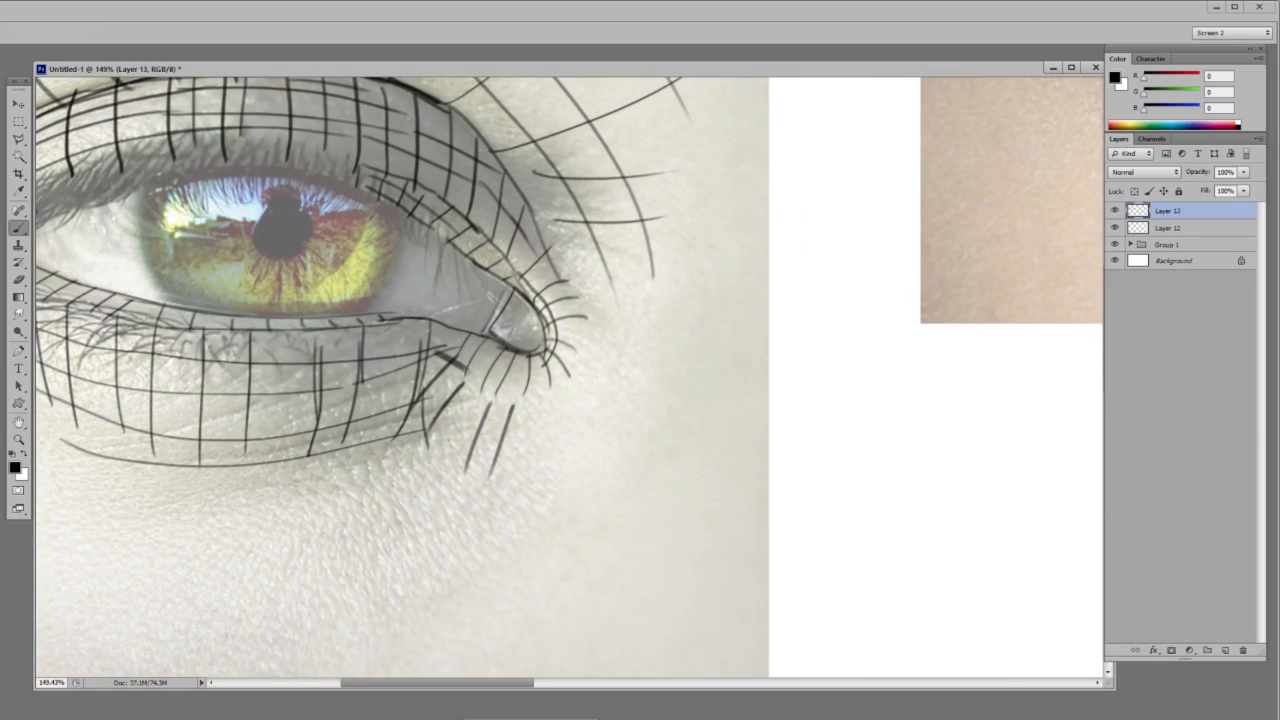
left_click_drag(426, 416, 451, 442)
left_click_drag(437, 368, 538, 444)
- Outline the upper lid edge of the old man's eye, starting from the inner corner
key("z")
key("ctrl+0")
left_click_drag(872, 169, 946, 159)
left_click_drag(755, 286, 673, 310)
right_click(574, 287)
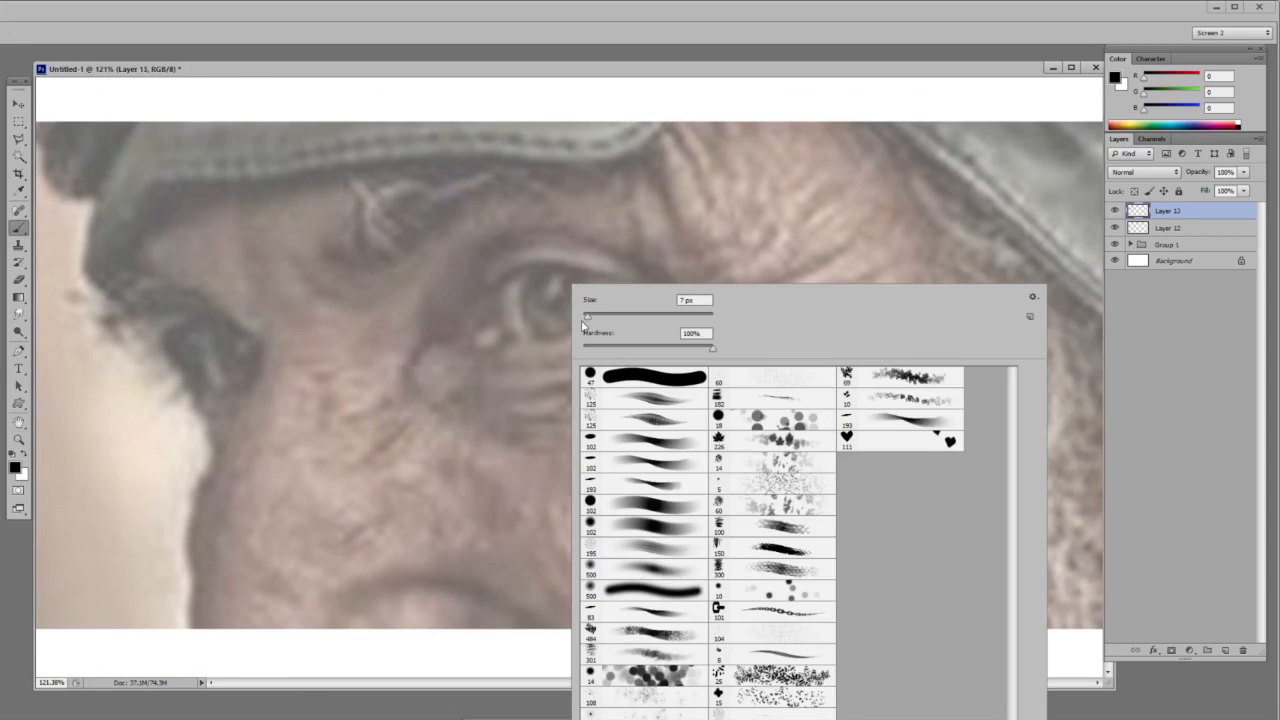
left_click(491, 308)
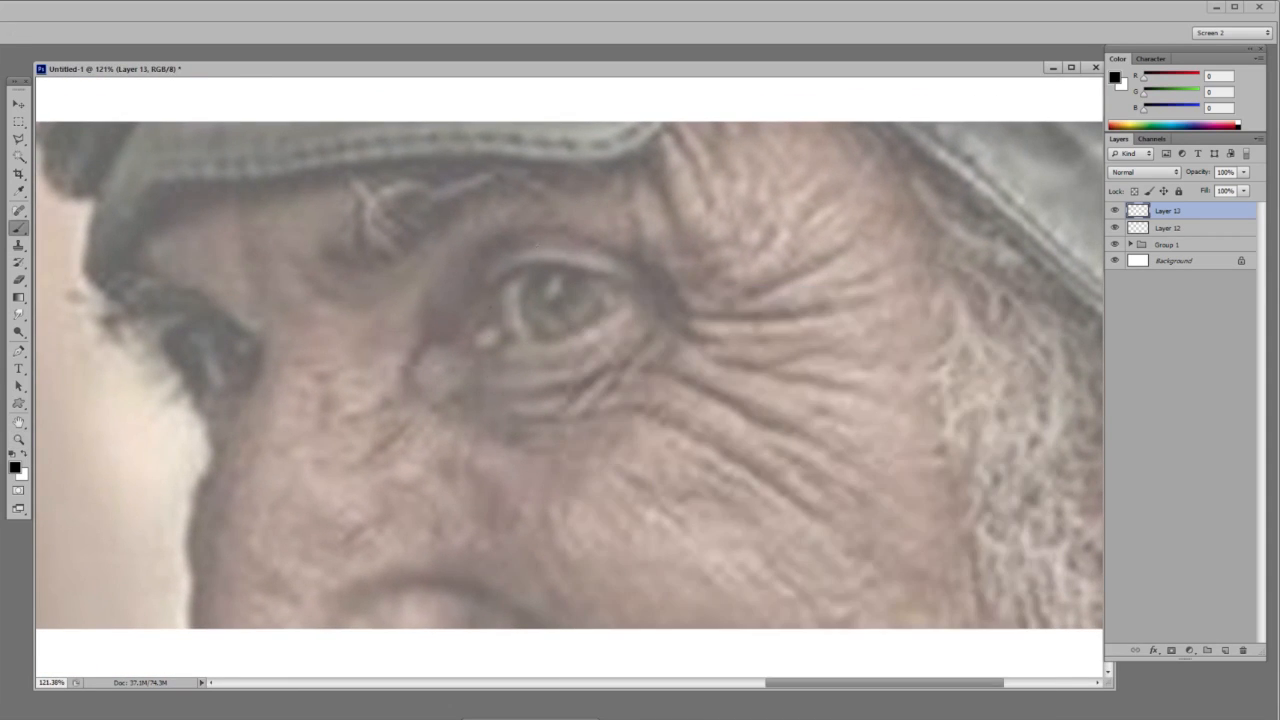
scroll(513, 314, "up", 3)
mouse_move(472, 345)
left_mouse_down()
mouse_move(480, 367)
mouse_move(561, 264)
mouse_move(476, 336)
left_mouse_up()
left_click_drag(518, 264, 644, 274)
- Draw the old man's upper lid crease, contour strokes across the lid, and lines fanning up toward the brow
left_click_drag(560, 258, 568, 220)
mouse_move(540, 260)
left_mouse_down()
mouse_move(548, 221)
mouse_move(521, 222)
left_mouse_up()
mouse_move(500, 268)
left_mouse_down()
mouse_move(502, 229)
mouse_move(480, 252)
left_mouse_up()
mouse_move(482, 306)
left_mouse_down()
mouse_move(474, 276)
mouse_move(468, 292)
left_mouse_up()
mouse_move(470, 292)
left_mouse_down()
mouse_move(504, 226)
mouse_move(585, 212)
mouse_move(622, 223)
left_mouse_up()
mouse_move(477, 170)
left_mouse_down()
mouse_move(520, 212)
mouse_move(490, 222)
left_mouse_up()
mouse_move(425, 207)
left_mouse_down()
mouse_move(478, 236)
mouse_move(470, 252)
left_mouse_up()
left_click_drag(406, 250, 474, 259)
- Extend the old man's upper lid crease to the outer corner and draw wrinkle lines fanning outward from it
mouse_move(612, 230)
left_mouse_down()
mouse_move(688, 278)
mouse_move(678, 308)
mouse_move(847, 263)
left_mouse_up()
left_click_drag(716, 310, 858, 300)
left_click_drag(755, 288, 757, 336)
left_click_drag(958, 416, 742, 360)
mouse_move(786, 367)
left_mouse_down()
mouse_move(708, 334)
mouse_move(705, 314)
left_mouse_up()
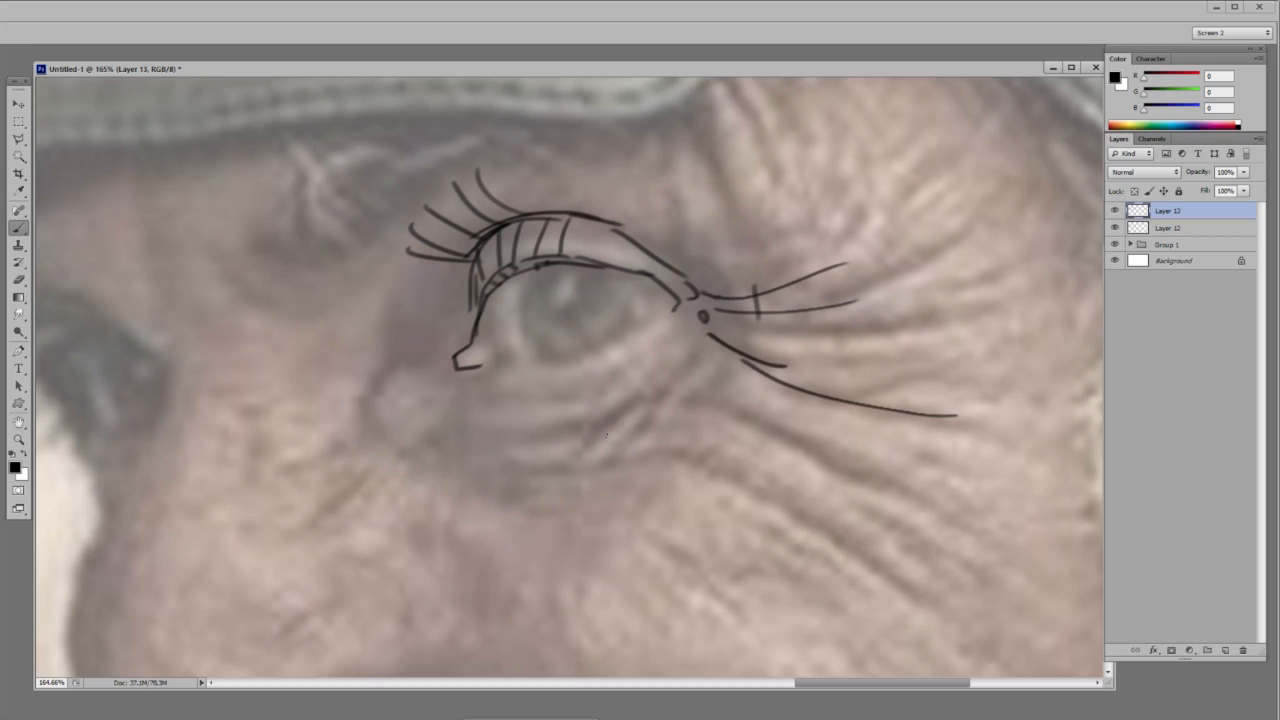
- Outline the rim of the old man's tear duct and lower lid edge, and add contour strokes across the outer upper lid
mouse_move(500, 364)
left_mouse_down()
mouse_move(482, 316)
mouse_move(498, 358)
mouse_move(464, 334)
mouse_move(434, 350)
mouse_move(474, 380)
left_mouse_up()
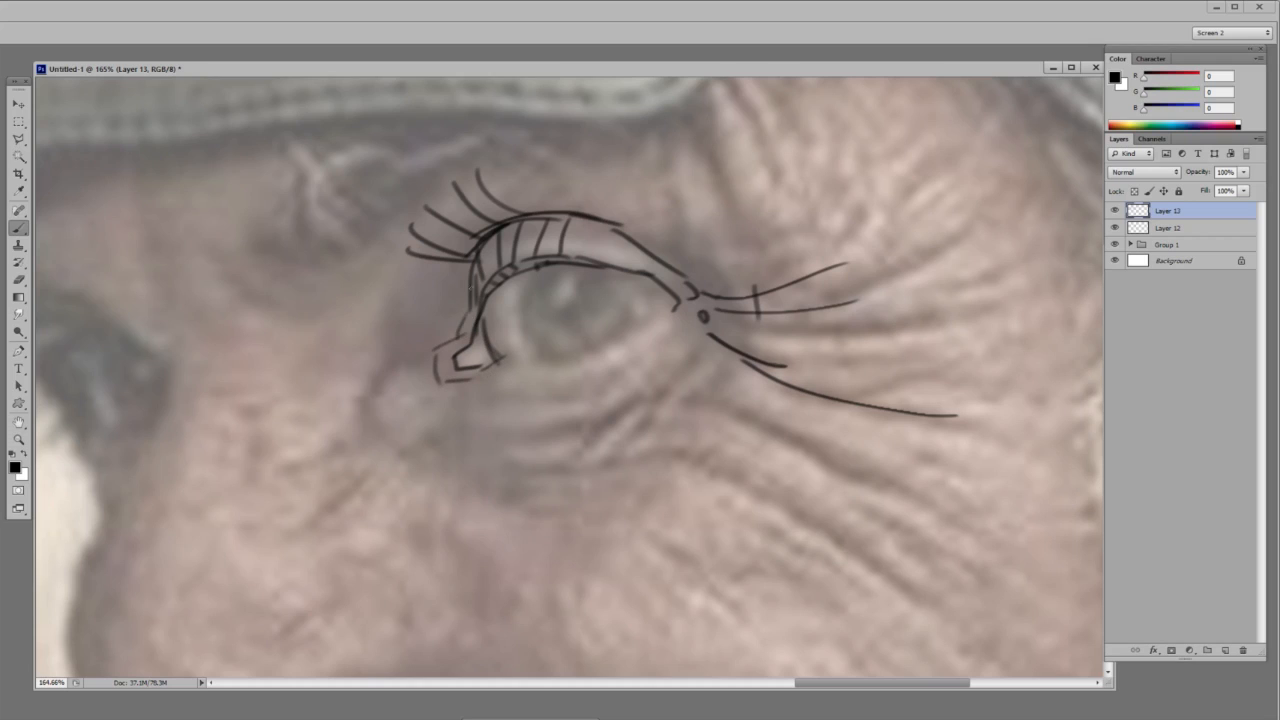
mouse_move(492, 366)
left_mouse_down()
mouse_move(564, 361)
mouse_move(678, 300)
left_mouse_up()
mouse_move(598, 231)
left_mouse_down()
mouse_move(588, 266)
mouse_move(620, 268)
left_mouse_up()
mouse_move(645, 254)
left_mouse_down()
mouse_move(636, 276)
mouse_move(697, 276)
left_mouse_up()
left_click_drag(681, 161, 676, 249)
- Draw the curved sides of the old man's iris
left_click_drag(534, 271, 553, 358)
left_click_drag(610, 267, 621, 334)
mouse_move(578, 293)
left_mouse_down()
mouse_move(572, 312)
mouse_move(568, 292)
left_mouse_up()
key("ctrl+z")
- Draw the old man's lower lid rim, short strokes down the lid, and long curves along the fold beneath it
mouse_move(667, 337)
left_mouse_down()
mouse_move(618, 345)
mouse_move(688, 345)
left_mouse_up()
mouse_move(480, 385)
left_mouse_down()
mouse_move(668, 346)
mouse_move(728, 298)
mouse_move(737, 364)
mouse_move(712, 386)
left_mouse_up()
mouse_move(667, 371)
left_mouse_down()
mouse_move(680, 393)
mouse_move(656, 405)
left_mouse_up()
left_click_drag(597, 371, 632, 411)
left_click_drag(547, 371, 592, 414)
mouse_move(512, 371)
left_mouse_down()
mouse_move(562, 418)
mouse_move(548, 412)
left_mouse_up()
left_click_drag(496, 385, 596, 380)
left_click_drag(614, 384, 732, 346)
mouse_move(650, 390)
left_mouse_down()
mouse_move(754, 326)
mouse_move(505, 400)
mouse_move(588, 420)
mouse_move(466, 504)
left_mouse_up()
- Add a new layer for drawing over the photo of the freckled woman's eyes
left_click_drag(325, 626, 408, 468)
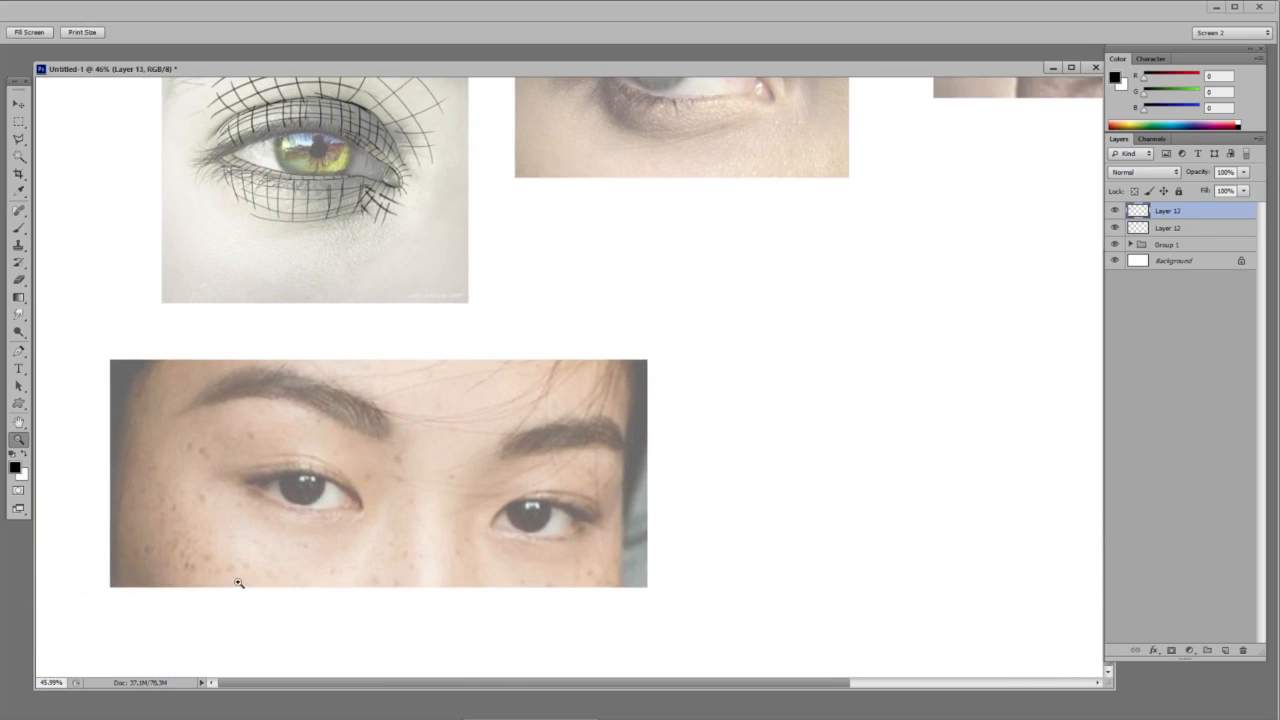
left_click_drag(234, 580, 294, 543)
key("ctrl+shift+alt+n")
left_click_drag(400, 385, 440, 383)
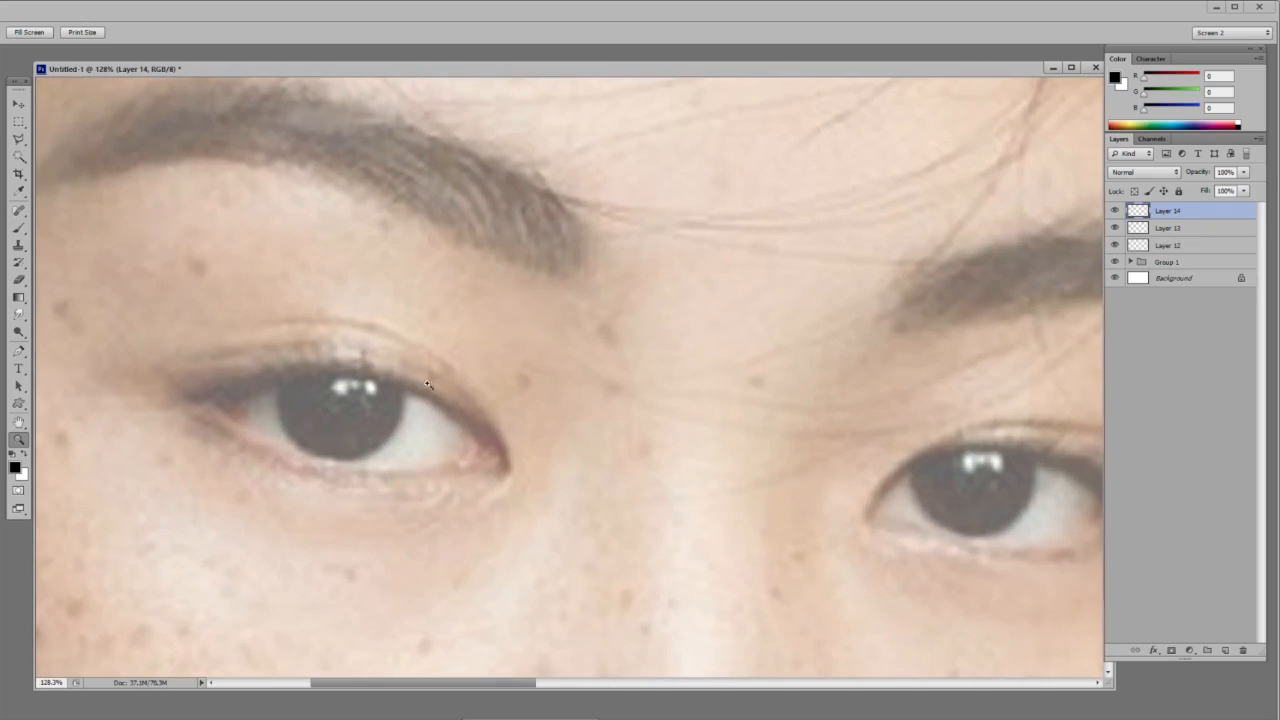
key("b")
- Examine the contour grid on the green eye as a reference for the freckled woman's eye
left_click_drag(322, 505, 228, 500)
left_click_drag(429, 209, 429, 426)
left_click_drag(374, 225, 397, 237)
left_click_drag(250, 278, 358, 270)
key("ctrl+z")
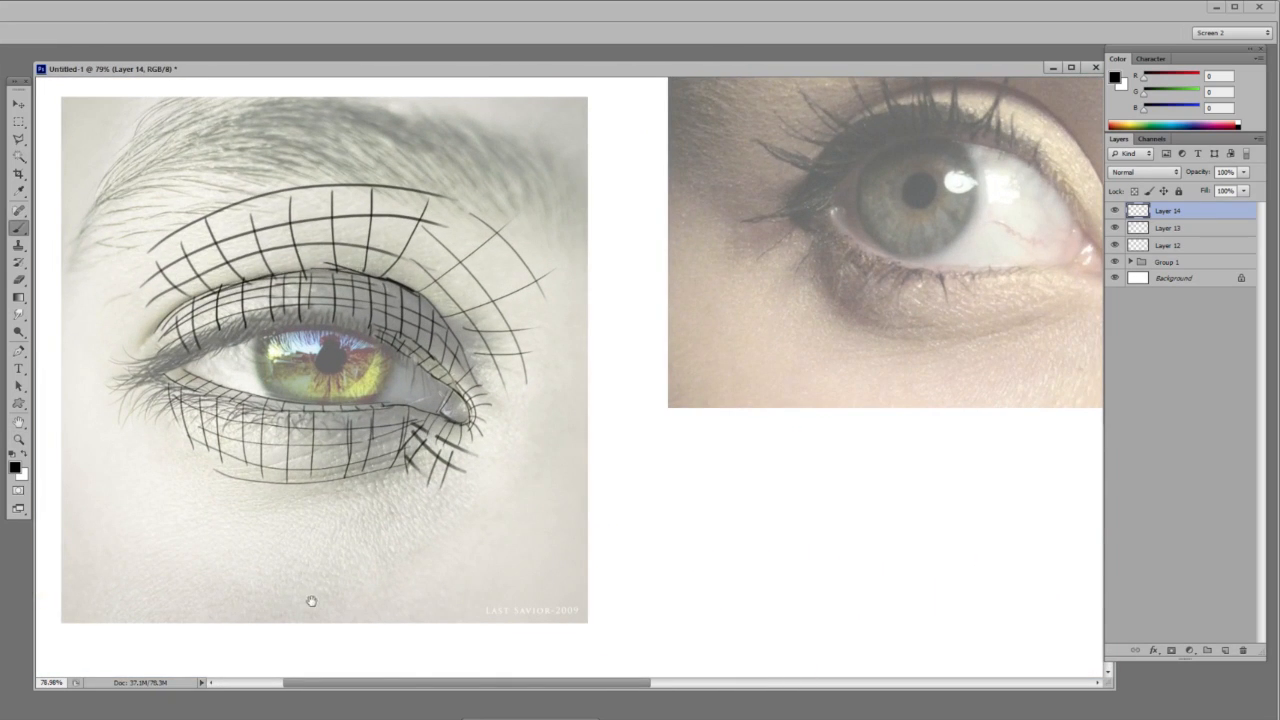
left_click_drag(310, 602, 327, 102)
left_click_drag(326, 448, 369, 382)
left_click_drag(412, 317, 469, 331)
key("b")
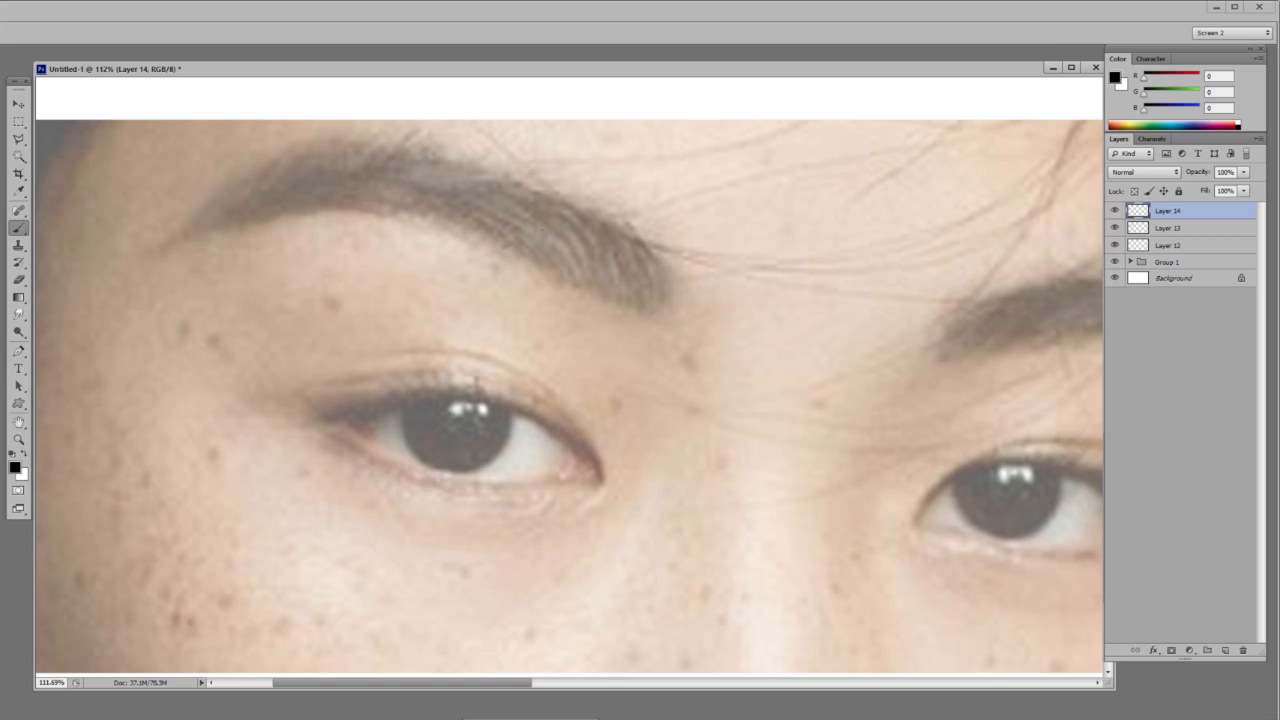
key("z")
mouse_move(654, 366)
left_mouse_down()
mouse_move(606, 391)
mouse_move(622, 397)
left_mouse_up()
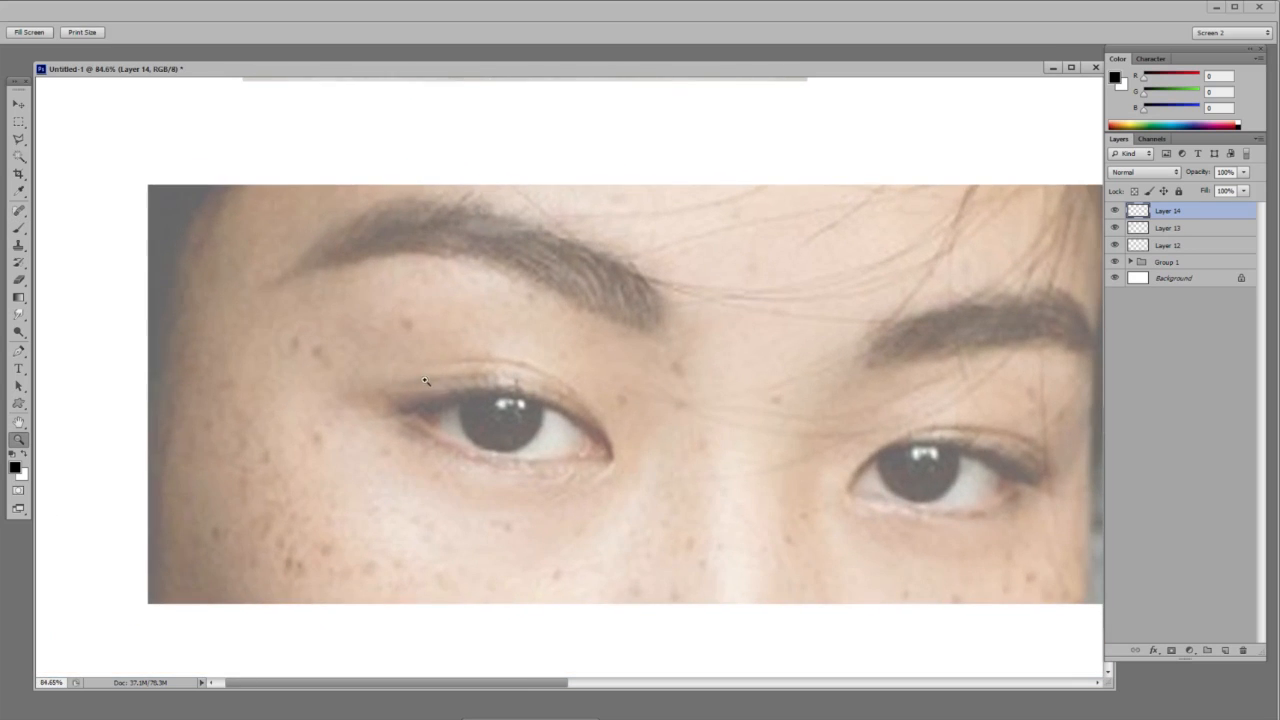
left_click(493, 367)
key("b")
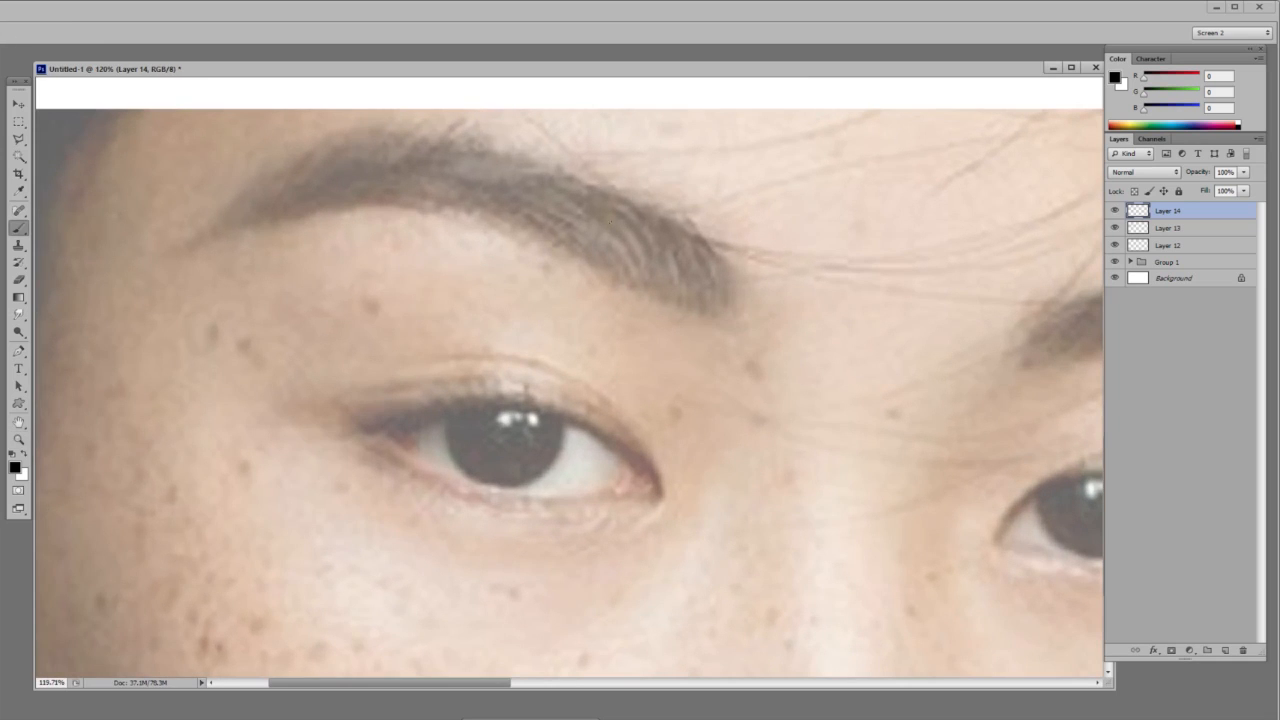
- Draw five downward contour strokes across the freckled woman's eyebrow and the skin just below it
mouse_move(442, 407)
left_mouse_down()
mouse_move(455, 364)
mouse_move(442, 408)
left_mouse_up()
key("e")
key("b")
left_click_drag(519, 180, 521, 264)
key("ctrl+z")
left_click_drag(268, 155, 305, 347)
mouse_move(325, 140)
left_mouse_down()
mouse_move(331, 224)
mouse_move(374, 318)
left_mouse_up()
left_click_drag(402, 150, 426, 332)
left_click_drag(481, 160, 490, 318)
left_click_drag(530, 178, 540, 302)
- Draw three long curves across the brow strokes to form a grid, and erase the stroke ends hanging below it
left_click_drag(254, 328, 632, 264)
mouse_move(224, 264)
left_mouse_down()
mouse_move(496, 218)
mouse_move(606, 226)
left_mouse_up()
mouse_move(236, 204)
left_mouse_down()
mouse_move(392, 174)
mouse_move(564, 188)
left_mouse_up()
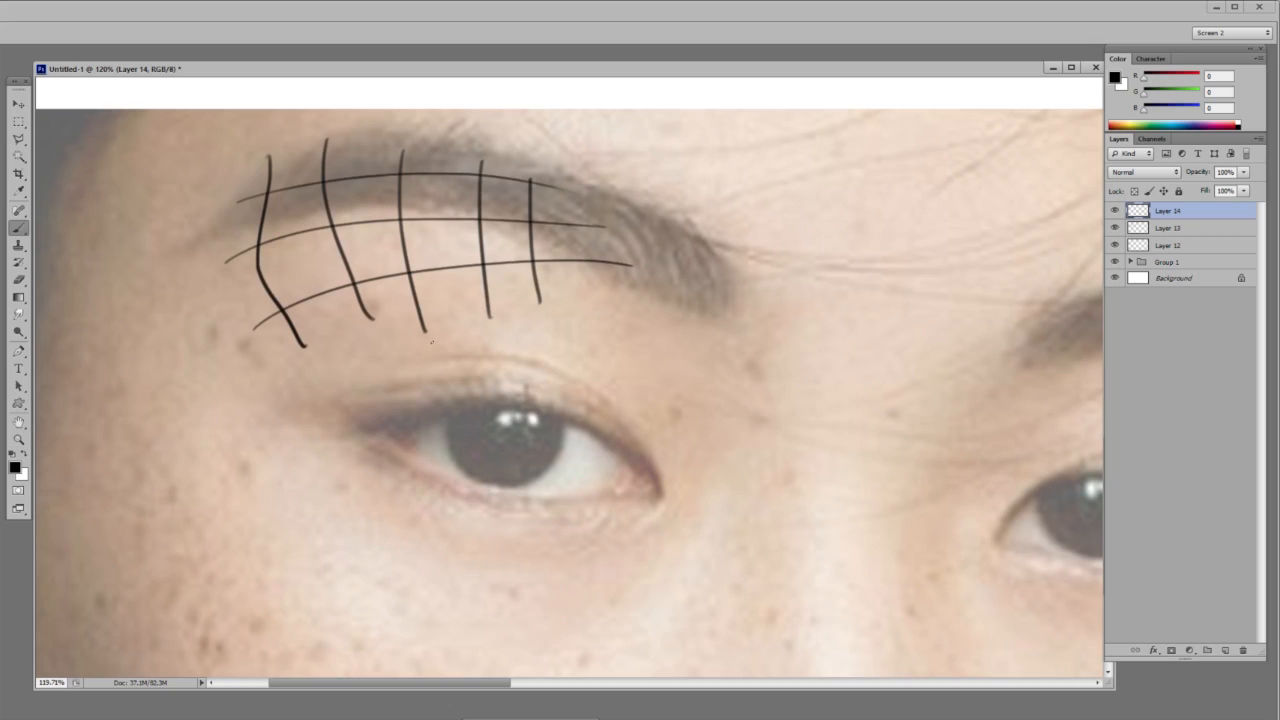
key("e")
left_click_drag(372, 328, 542, 297)
left_click_drag(308, 346, 298, 336)
key("b")
left_click_drag(338, 199, 356, 206)
key("ctrl+z")
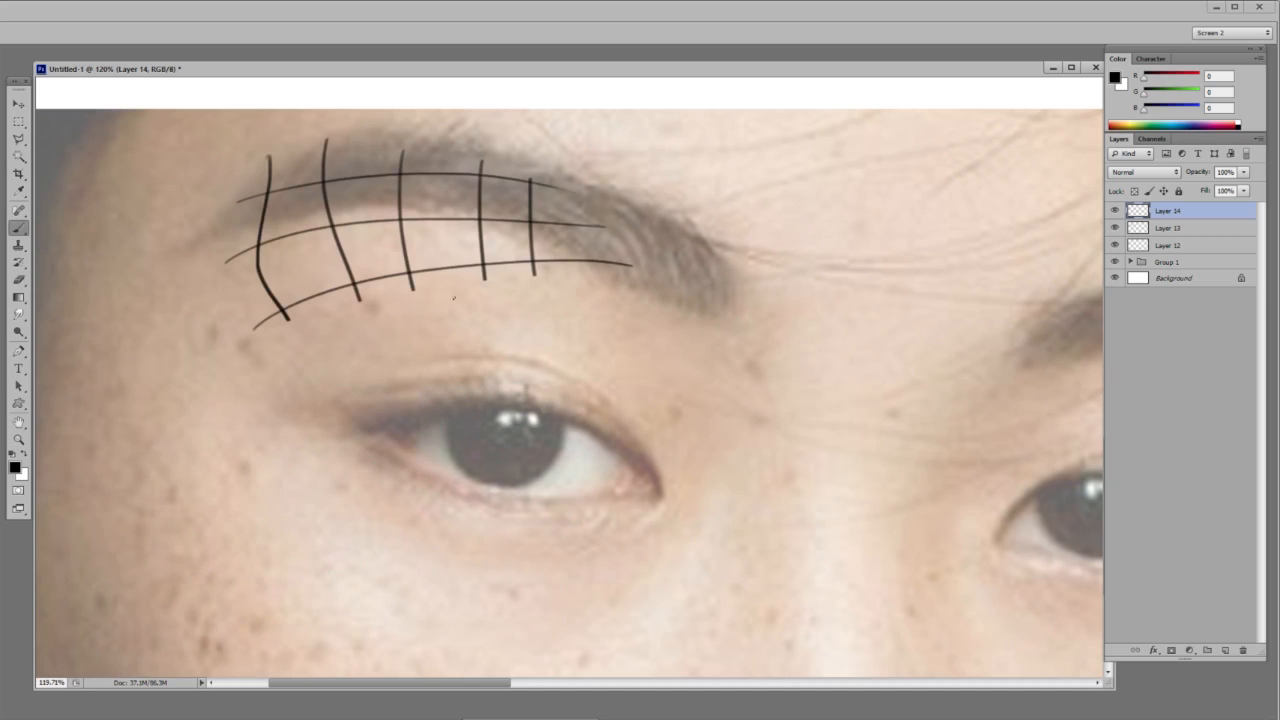
- Continue the contour strokes from the brow grid down to the upper lid and add in-between strokes
left_click_drag(486, 275, 486, 390)
left_click_drag(530, 270, 535, 392)
left_click_drag(502, 186, 510, 390)
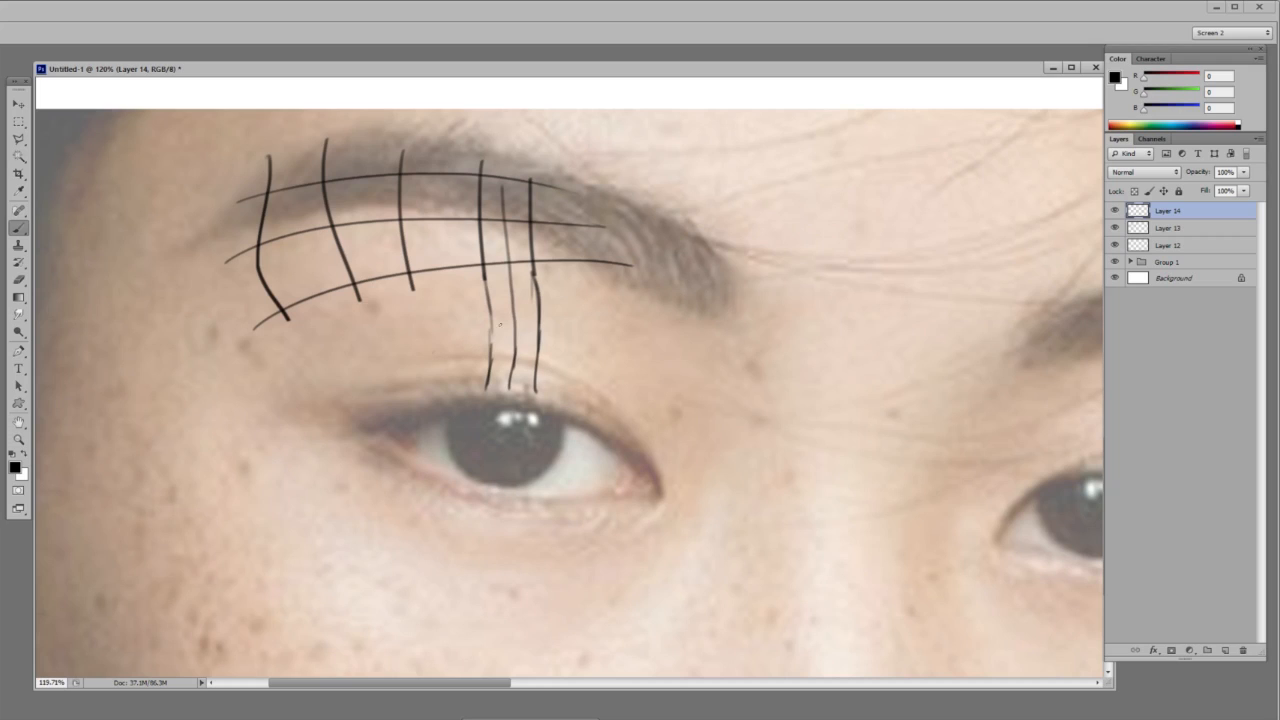
mouse_move(366, 384)
left_mouse_down()
mouse_move(432, 314)
mouse_move(652, 380)
mouse_move(656, 406)
left_mouse_up()
key("ctrl+z")
left_click_drag(436, 164, 458, 388)
left_click_drag(408, 274, 429, 392)
left_click_drag(358, 286, 385, 398)
left_click_drag(323, 295, 357, 414)
left_click_drag(302, 330, 350, 410)
- Draw curves parallel to the upper lid across the downward strokes, and add two strokes near the inner end of the eyebrow
mouse_move(288, 356)
left_mouse_down()
mouse_move(458, 300)
mouse_move(660, 320)
mouse_move(638, 364)
left_mouse_up()
mouse_move(344, 383)
left_mouse_down()
mouse_move(598, 394)
mouse_move(574, 320)
mouse_move(594, 180)
left_mouse_up()
left_click_drag(662, 212, 614, 372)
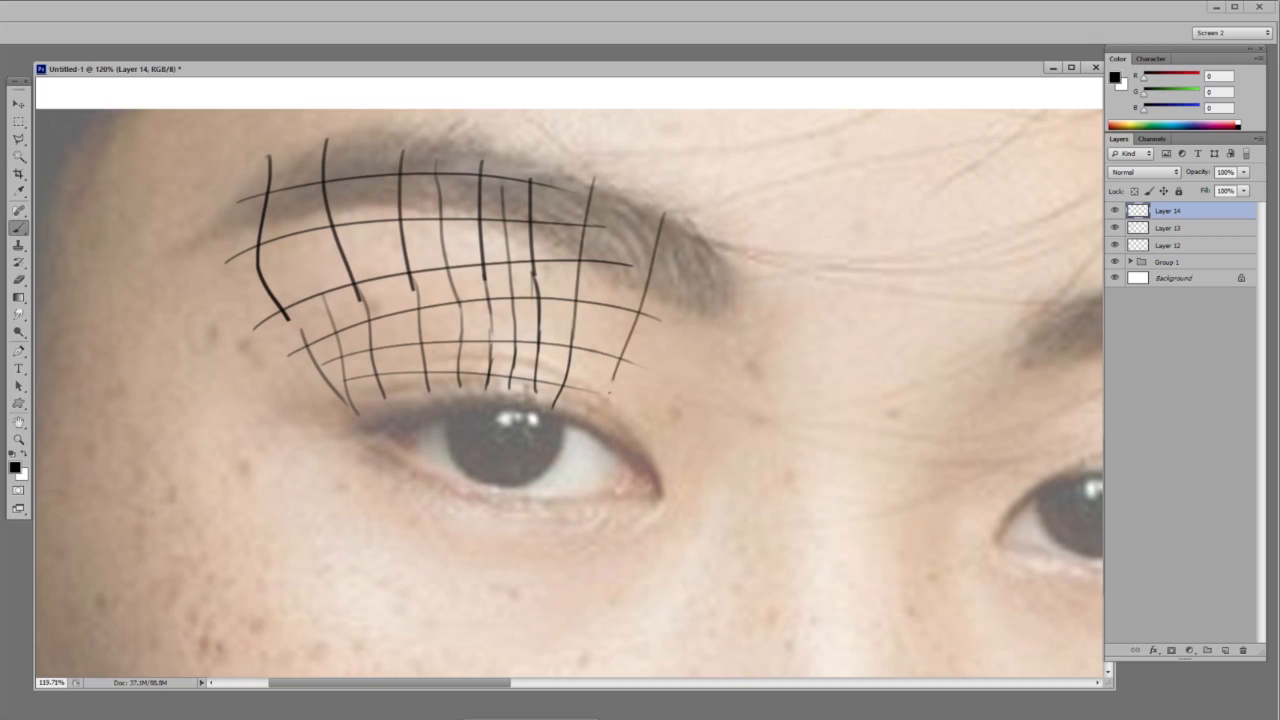
- Draw lines fanning from the inner eye corner toward the nose bridge and cross them with curves continuing the lid grid
left_click_drag(613, 431, 752, 282)
mouse_move(642, 448)
left_mouse_down()
mouse_move(784, 383)
mouse_move(696, 459)
mouse_move(792, 438)
left_mouse_up()
left_click_drag(668, 486, 782, 477)
left_click_drag(792, 434, 866, 433)
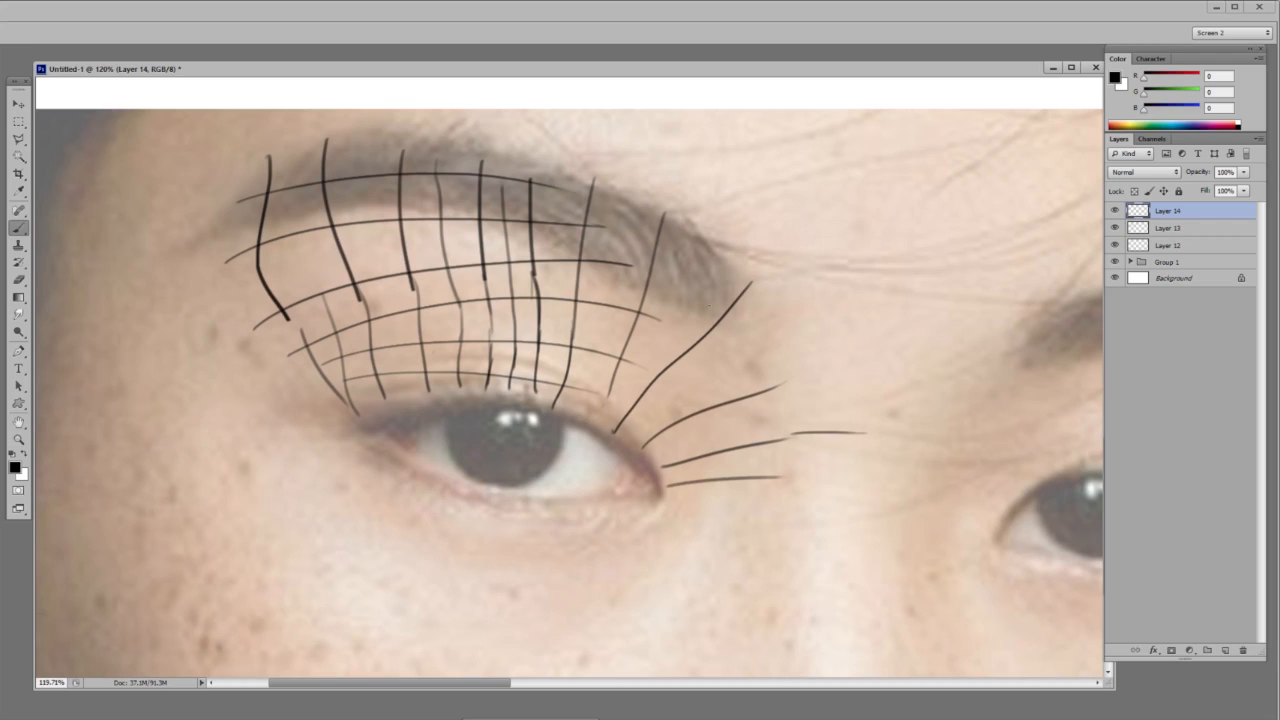
left_click_drag(636, 298, 745, 472)
left_click_drag(624, 353, 718, 500)
mouse_move(626, 390)
left_mouse_down()
mouse_move(674, 448)
mouse_move(656, 490)
mouse_move(605, 504)
left_mouse_up()
- Outline the freckled woman's tear duct and draw the upper lid's thickness with short hatch strokes along the inner half
left_click_drag(601, 498, 625, 457)
left_click_drag(626, 458, 648, 474)
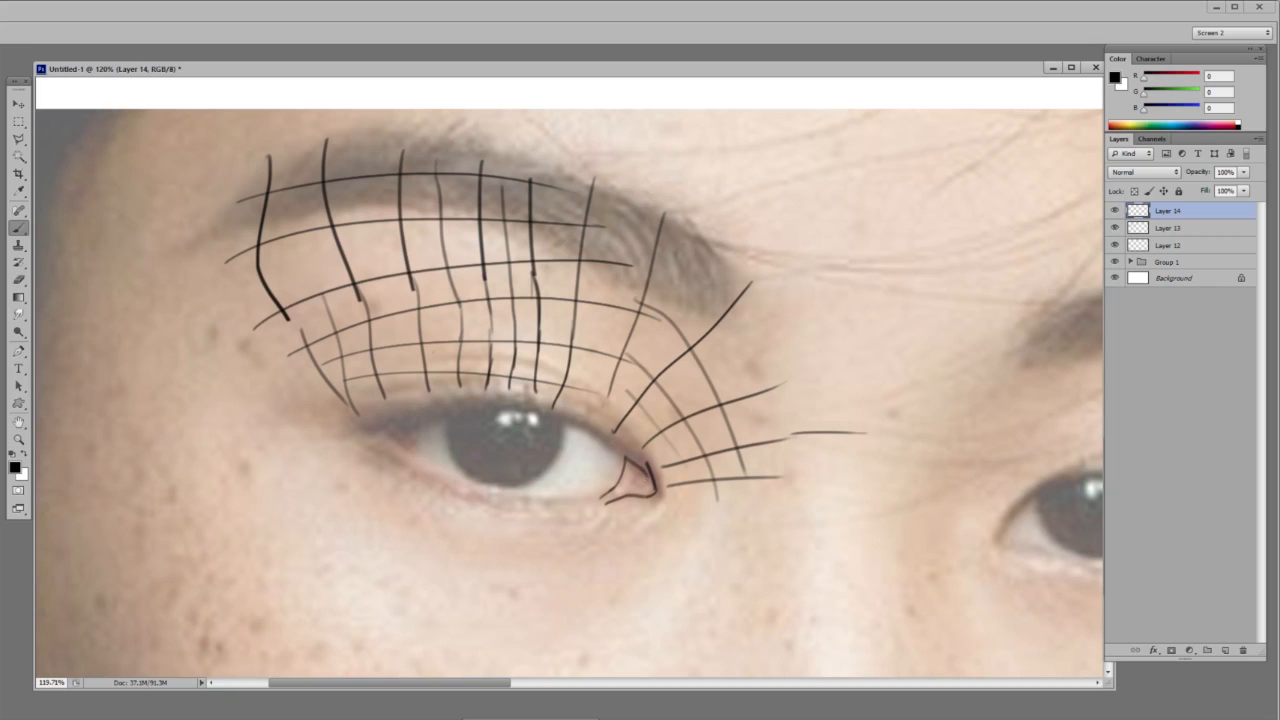
scroll(634, 452, "up", 3)
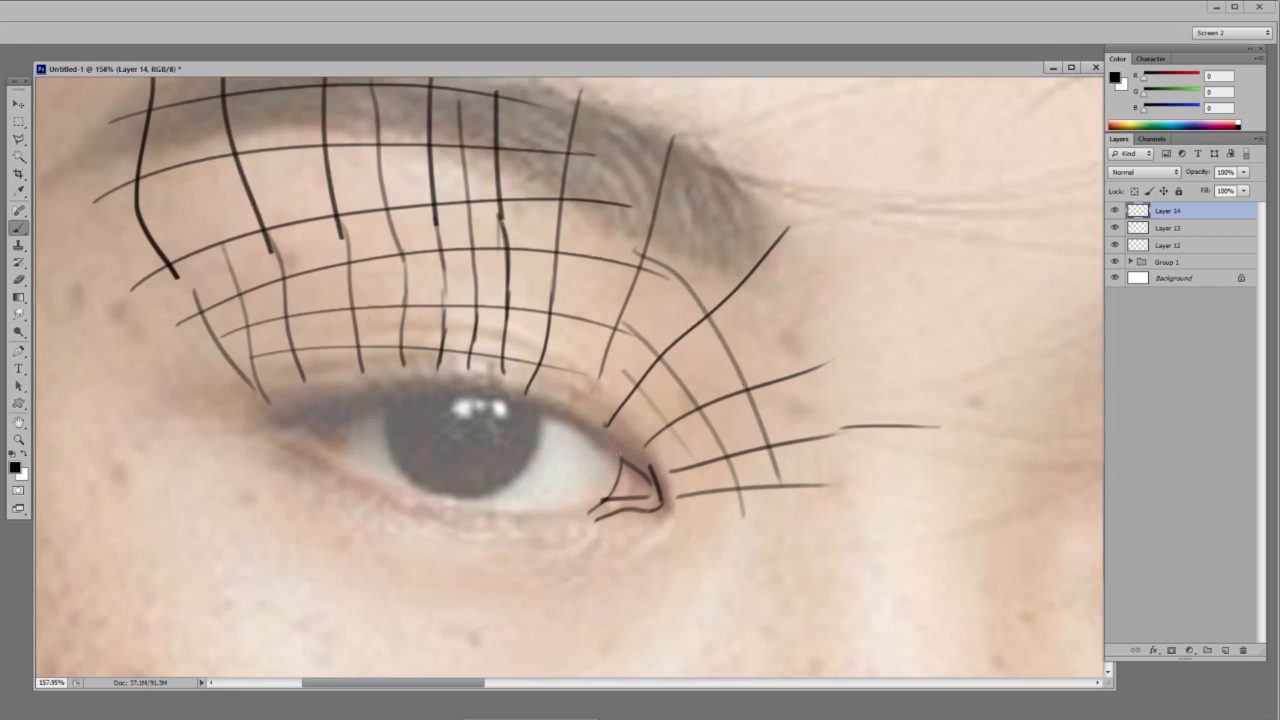
mouse_move(610, 452)
left_mouse_down()
mouse_move(626, 444)
mouse_move(654, 466)
left_mouse_up()
left_click_drag(520, 392, 630, 446)
left_click_drag(486, 398, 614, 446)
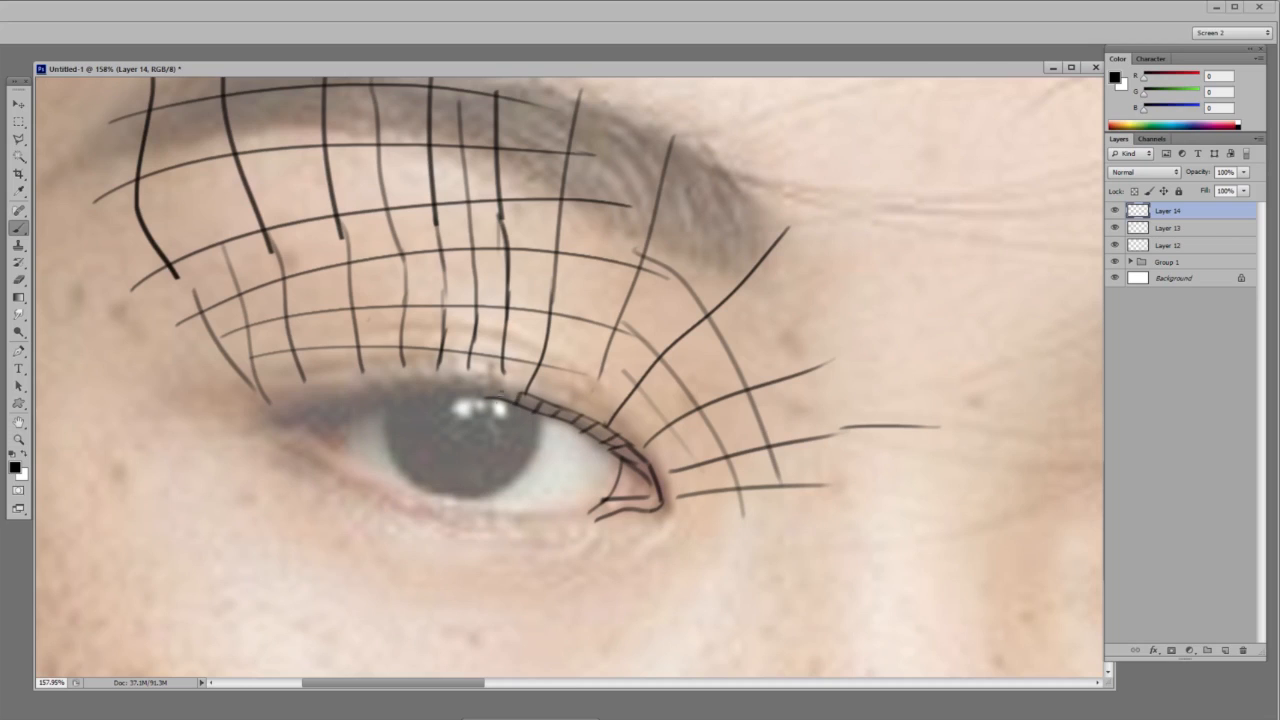
- Add in-between contour strokes from the inner upper lid up toward the eyebrow
left_click_drag(556, 410, 586, 332)
left_click_drag(594, 414, 646, 328)
left_click_drag(622, 436, 660, 388)
left_click_drag(642, 340, 700, 268)
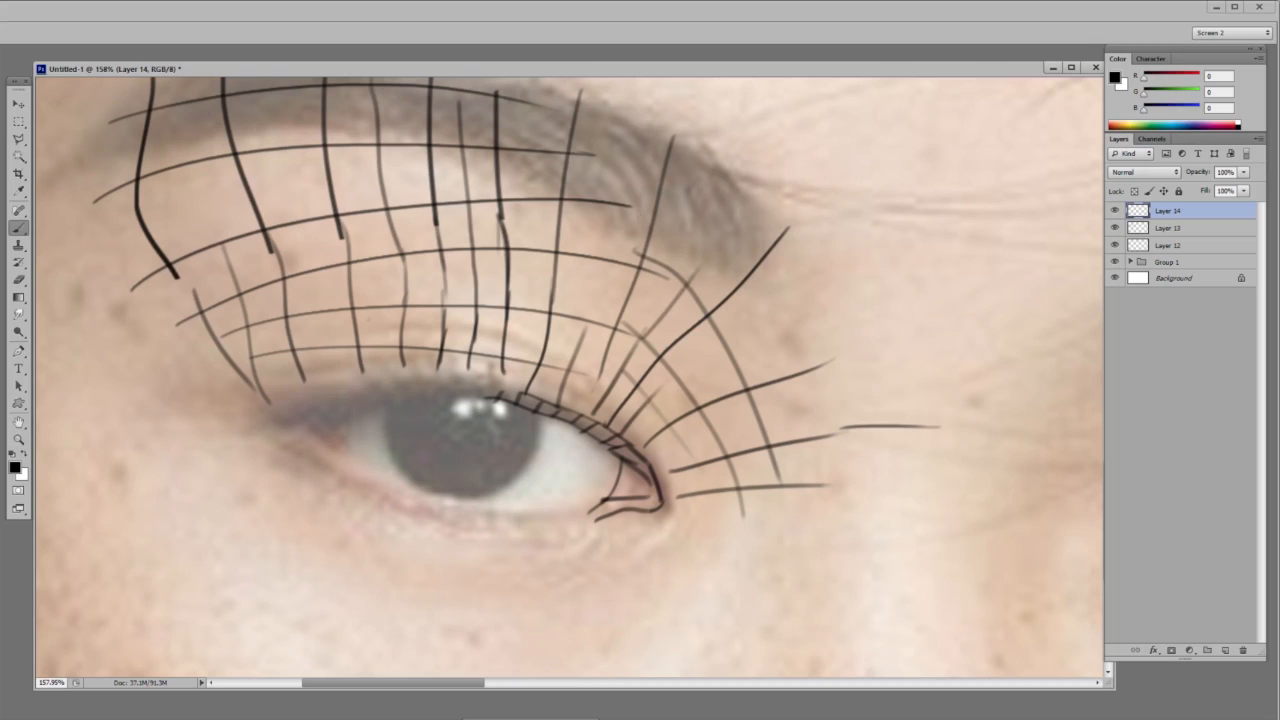
mouse_move(626, 140)
left_mouse_down()
mouse_move(598, 282)
mouse_move(566, 346)
left_mouse_up()
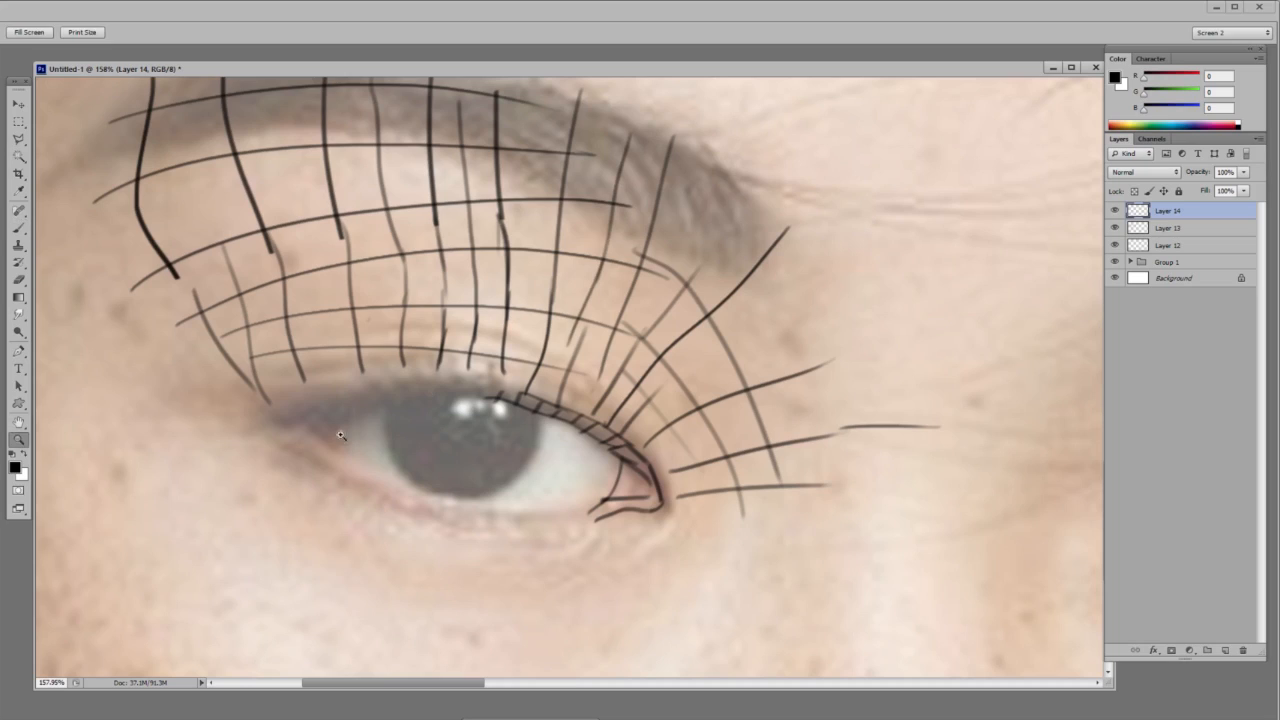
- Draw the outer half of the upper lid edge and crease, extending the lid line past the outer corner
mouse_move(304, 418)
left_mouse_down()
mouse_move(496, 396)
mouse_move(396, 390)
mouse_move(270, 408)
mouse_move(336, 408)
left_mouse_up()
mouse_move(245, 384)
left_mouse_down()
mouse_move(401, 360)
mouse_move(221, 390)
left_mouse_up()
left_click_drag(375, 327, 557, 337)
key("z")
left_click_drag(576, 379, 558, 386)
left_click_drag(560, 486, 580, 485)
key("b")
mouse_move(336, 392)
left_mouse_down()
mouse_move(339, 417)
mouse_move(196, 370)
left_mouse_up()
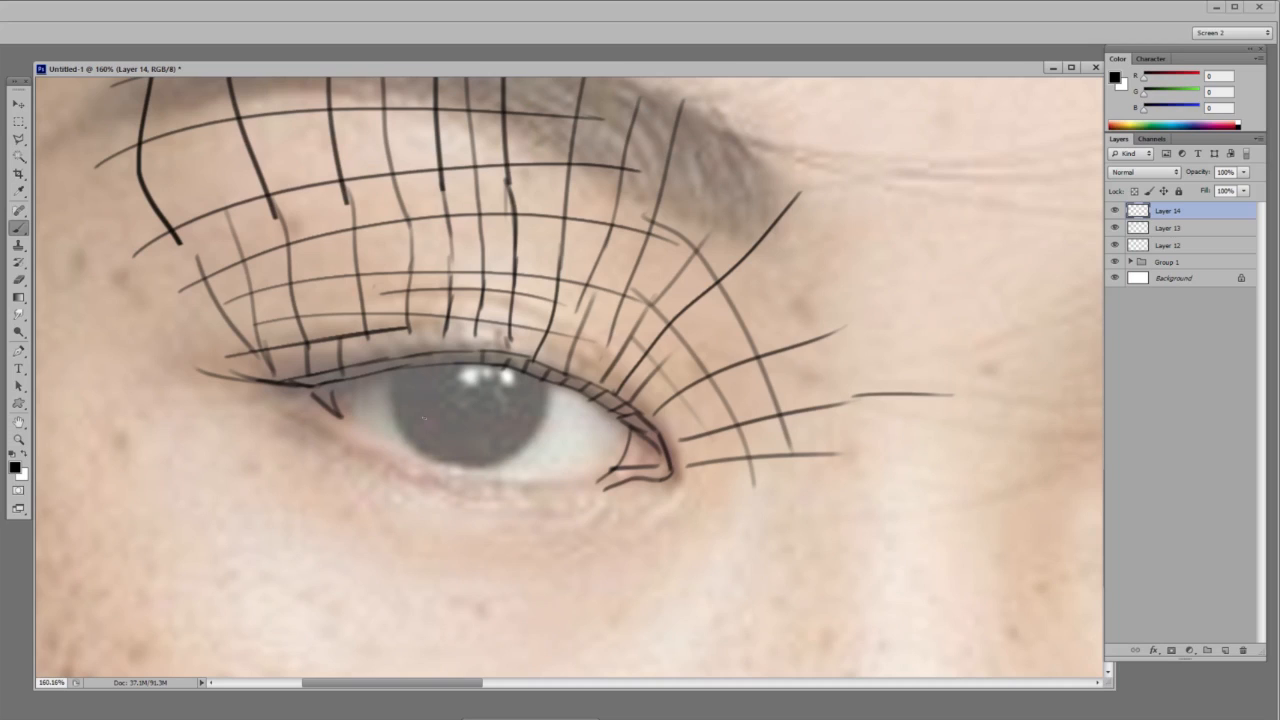
- Outline the freckled woman's lower lid edge and start the downward strokes below the inner corner
mouse_move(340, 414)
left_mouse_down()
mouse_move(472, 468)
mouse_move(620, 470)
mouse_move(546, 492)
mouse_move(464, 487)
mouse_move(611, 508)
left_mouse_up()
key("e")
key("b")
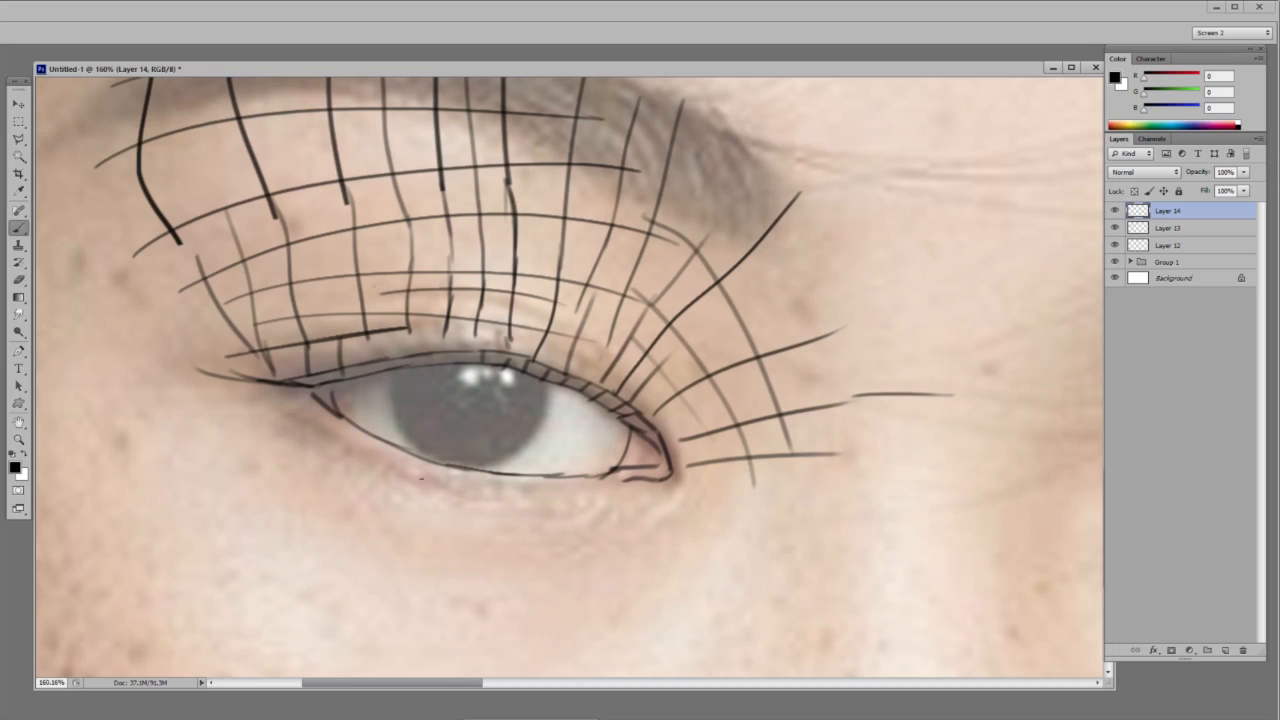
mouse_move(297, 393)
left_mouse_down()
mouse_move(345, 434)
mouse_move(435, 467)
mouse_move(600, 485)
mouse_move(567, 562)
left_mouse_up()
key("ctrl+z")
key("ctrl+space")
mouse_move(652, 464)
left_mouse_down()
mouse_move(610, 464)
mouse_move(634, 545)
left_mouse_up()
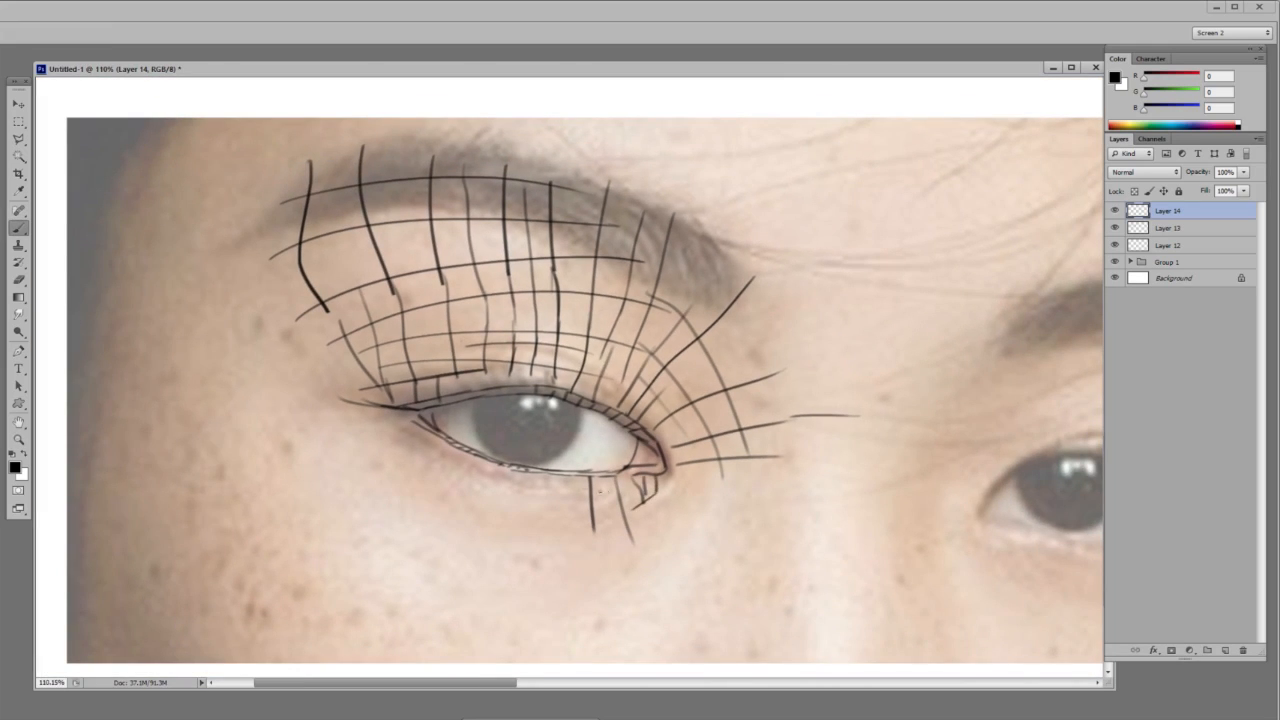
- Draw a row of short curved strokes running down from the lower lid edge
mouse_move(523, 471)
left_mouse_down()
mouse_move(521, 525)
mouse_move(491, 520)
left_mouse_up()
left_click_drag(470, 462, 473, 513)
mouse_move(442, 444)
left_mouse_down()
mouse_move(448, 498)
mouse_move(435, 489)
left_mouse_up()
left_click_drag(407, 431, 419, 477)
left_click_drag(553, 473, 540, 529)
left_click_drag(577, 481, 562, 527)
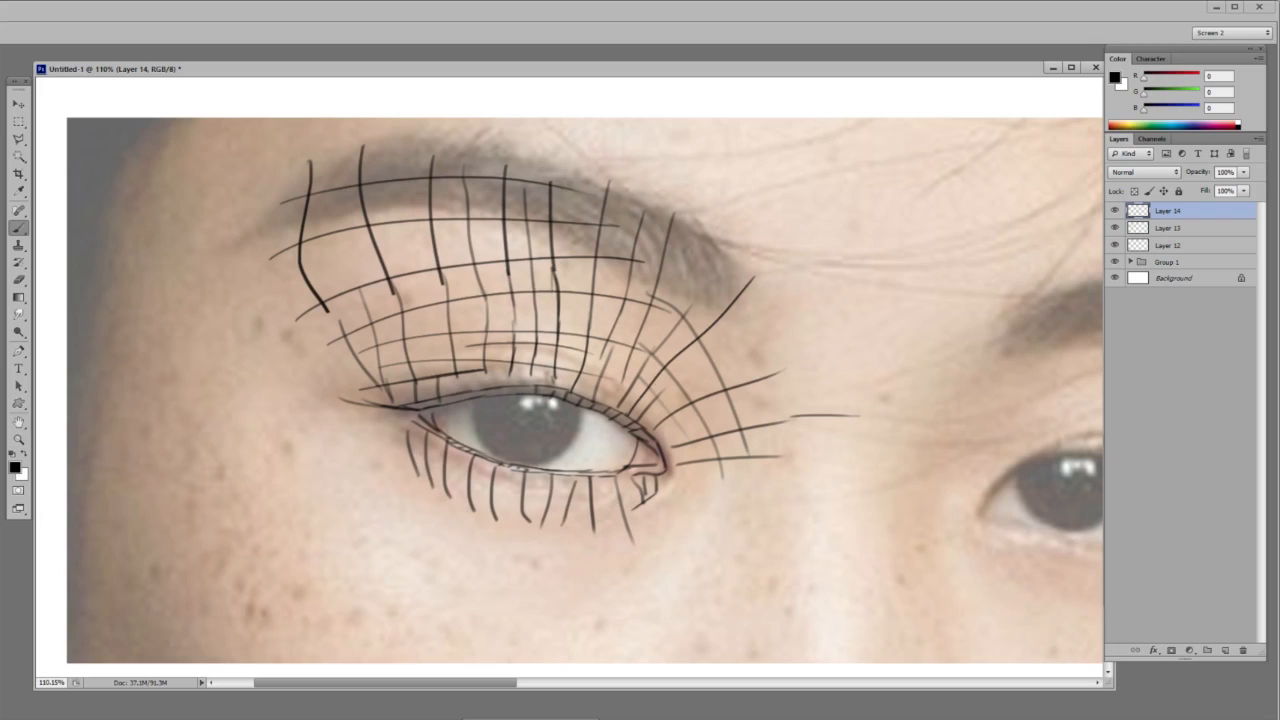
- Draw curves parallel to the lower lid across the downward strokes, and extend the grid below the eye
left_click_drag(397, 432, 658, 480)
mouse_move(404, 458)
left_mouse_down()
mouse_move(500, 502)
mouse_move(640, 510)
left_mouse_up()
mouse_move(412, 480)
left_mouse_down()
mouse_move(630, 527)
mouse_move(572, 571)
left_mouse_up()
left_click_drag(530, 514, 538, 571)
left_click_drag(666, 507, 592, 507)
- Review the unmarked long-lashed eye photo and the whole canvas of contour drawings
left_click_drag(707, 386, 563, 543)
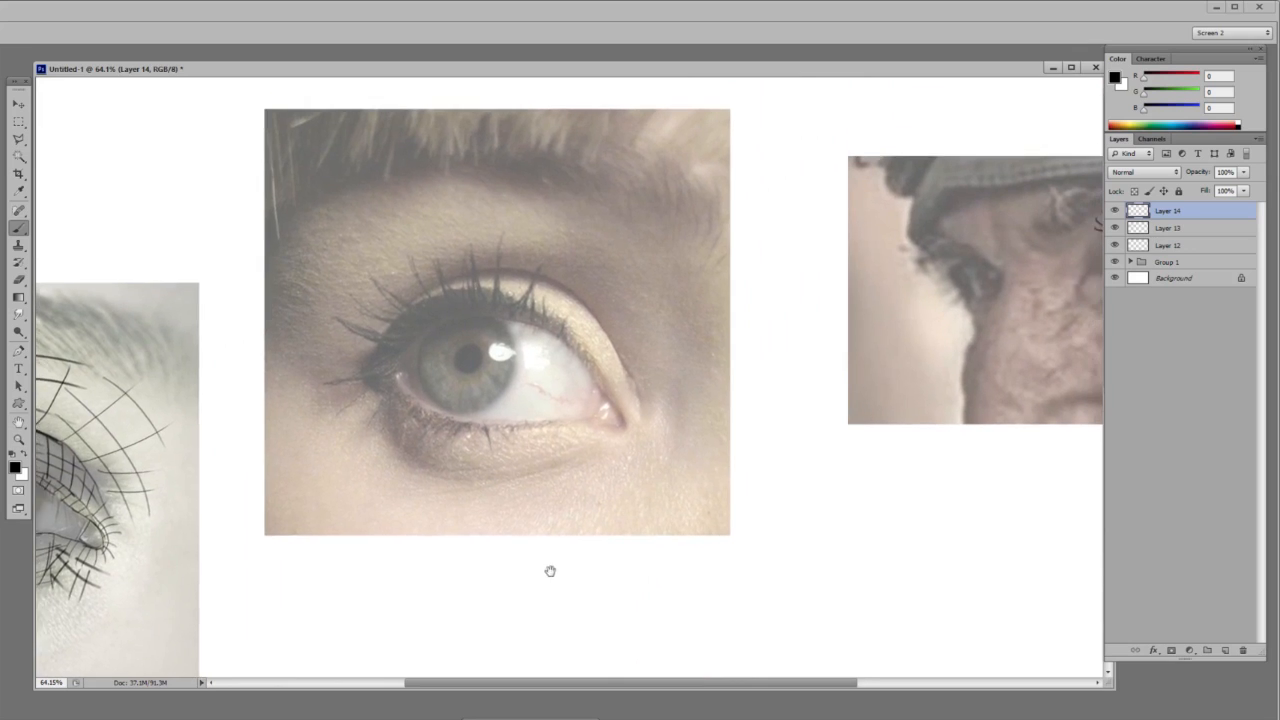
left_click_drag(454, 326, 724, 311)
left_click_drag(404, 380, 882, 228)
mouse_move(882, 228)
left_mouse_down()
mouse_move(386, 352)
mouse_move(805, 237)
left_mouse_up()
left_click_drag(434, 350, 738, 270)
key("ctrl+z")
key("z")
left_click_drag(790, 302, 705, 309)
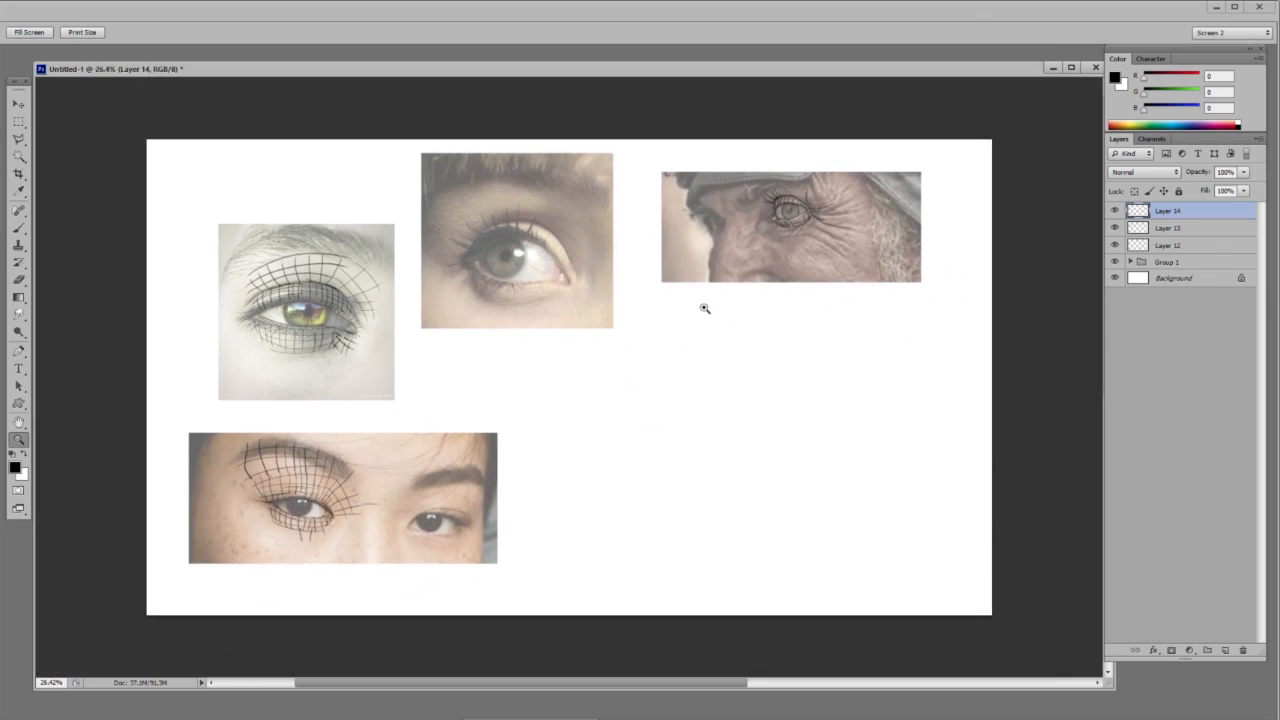
- Restore the photo group to 100% opacity and move the long-lashed eye photo slightly down
left_click(1180, 261)
key("0")
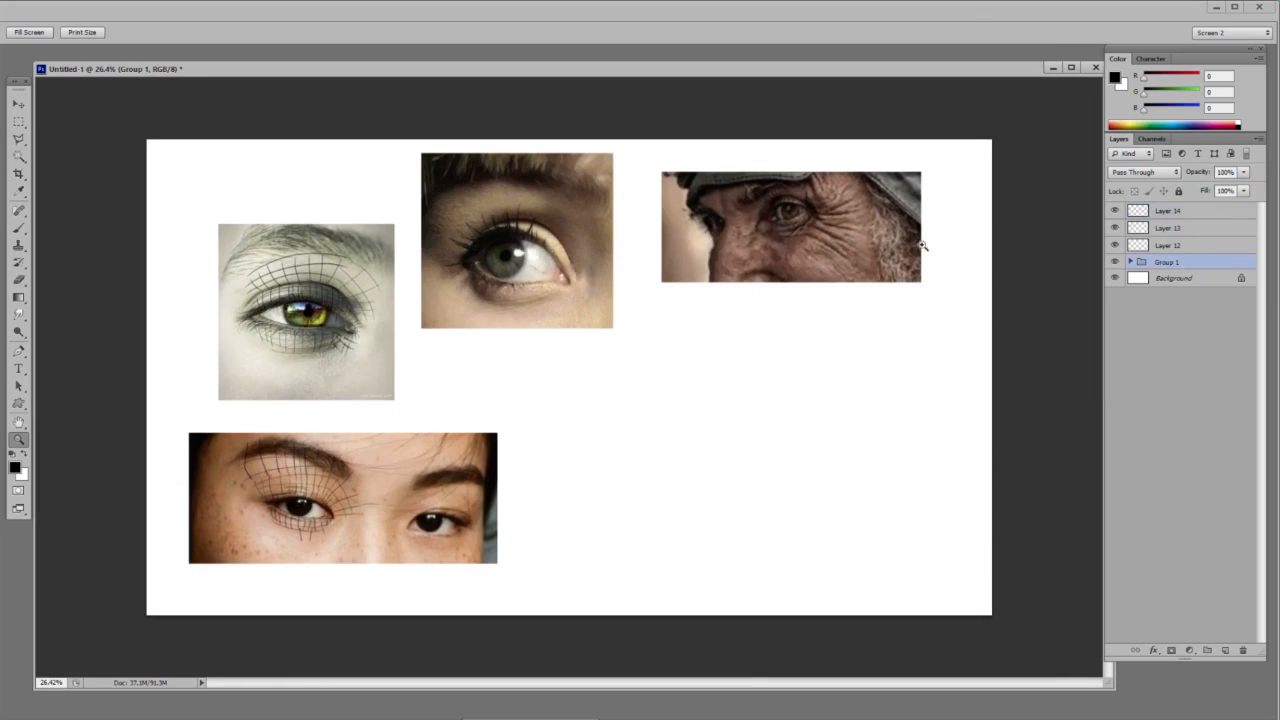
key("v")
mouse_move(557, 286)
left_mouse_down()
mouse_move(559, 353)
mouse_move(536, 290)
mouse_move(573, 290)
mouse_move(567, 342)
mouse_move(553, 285)
mouse_move(557, 307)
left_mouse_up()
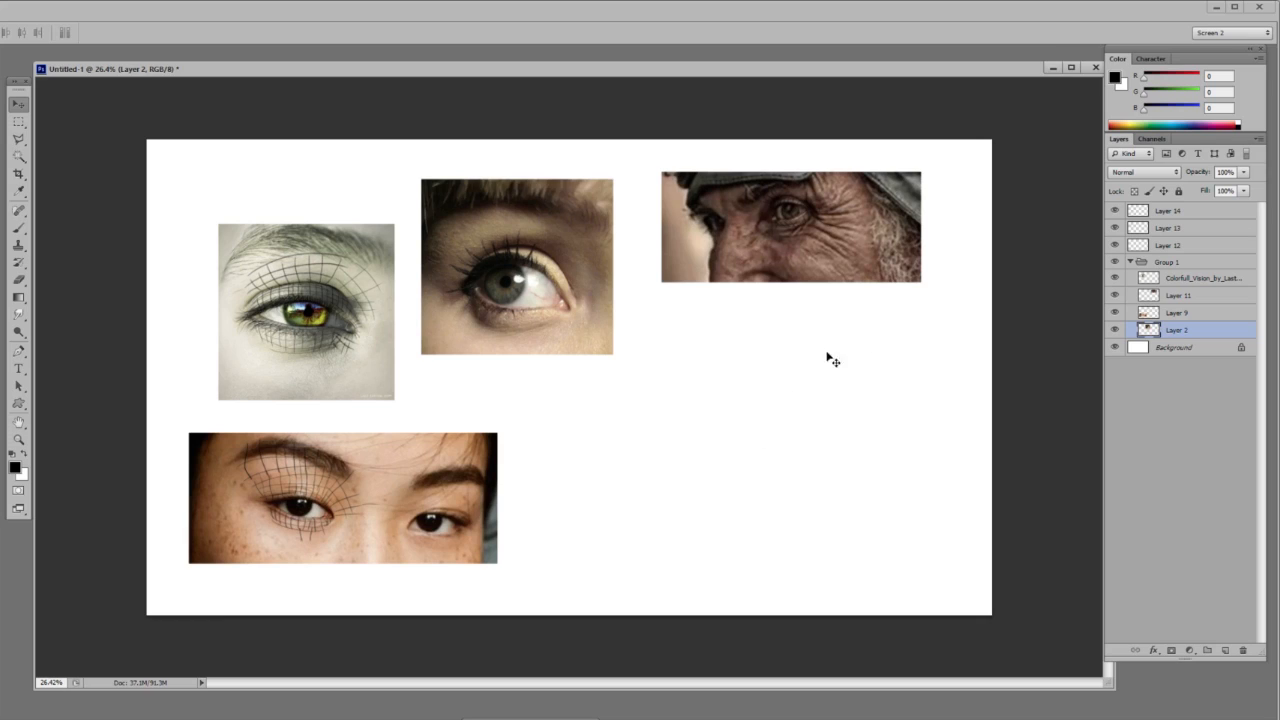
- Add a new layer above the contour drawings and choose a brush
left_click(1205, 213)
key("ctrl+alt+shift+n")
key("b")
right_click(795, 409)
left_click(964, 221)
- Rearrange the reference photos to leave empty canvas beside the long-lashed eye, and collapse the photo group
key("v")
left_click_drag(905, 213, 418, 205)
key("ctrl+z")
left_click_drag(885, 147, 730, 306)
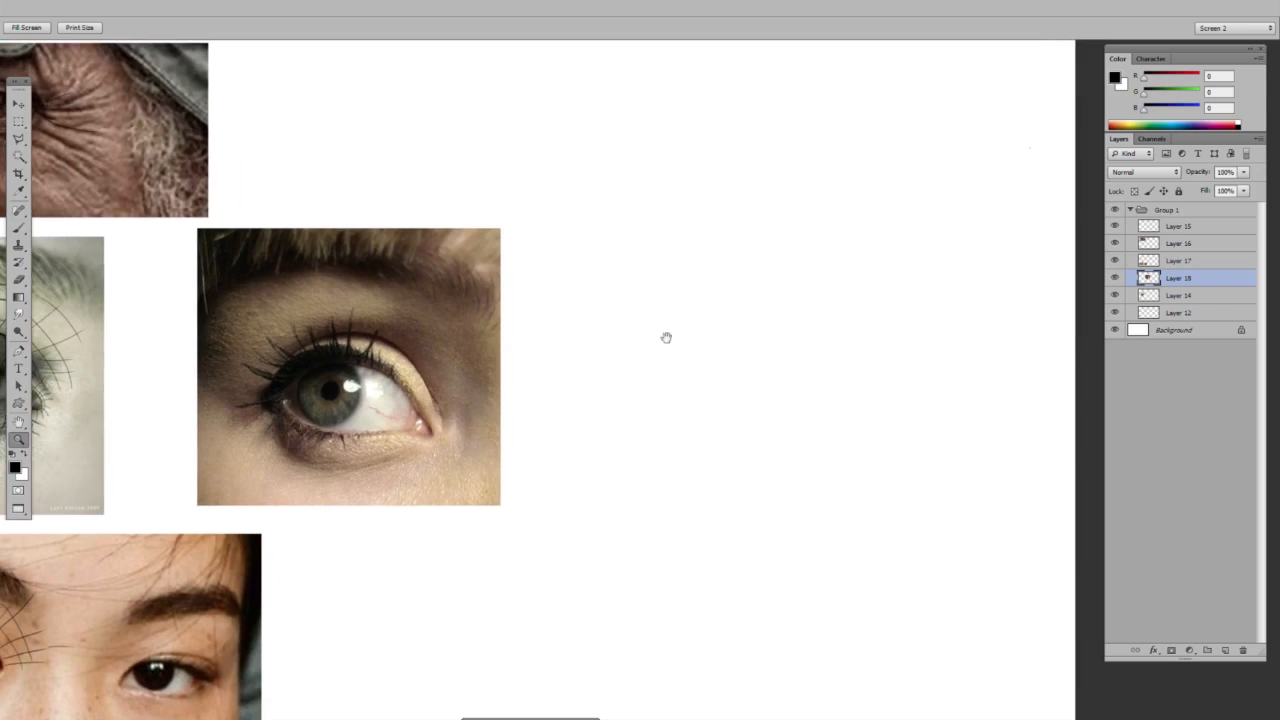
left_click_drag(666, 338, 771, 377)
key("v")
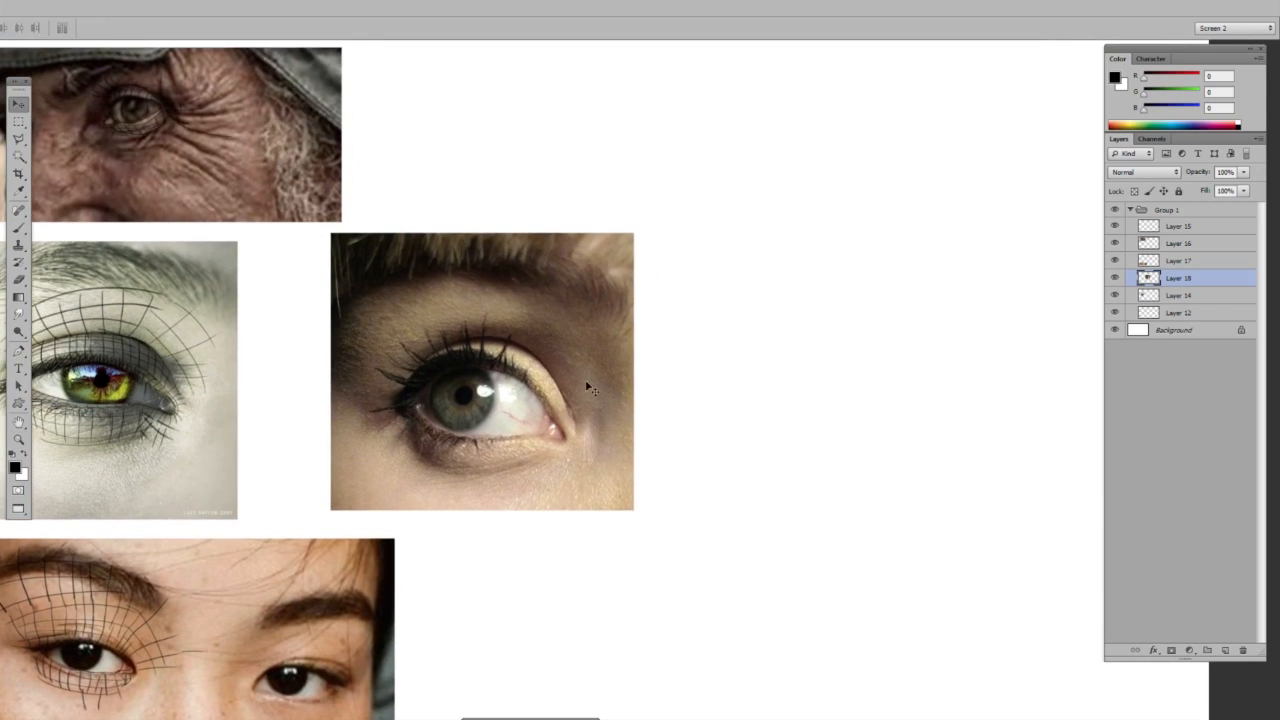
left_click_drag(587, 383, 564, 381)
left_click(1131, 210)
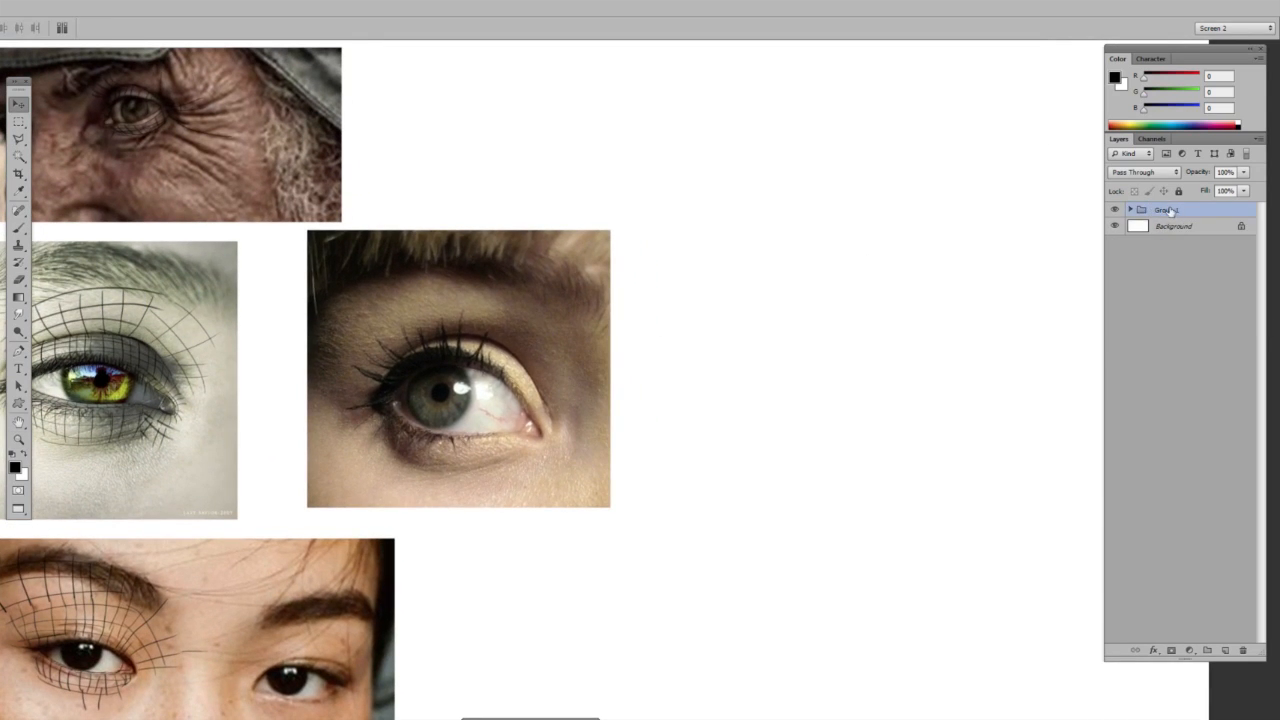
- Draw a rectangular frame on a new layer in the empty space beside the long-lashed eye photo
key("ctrl+shift+alt+n")
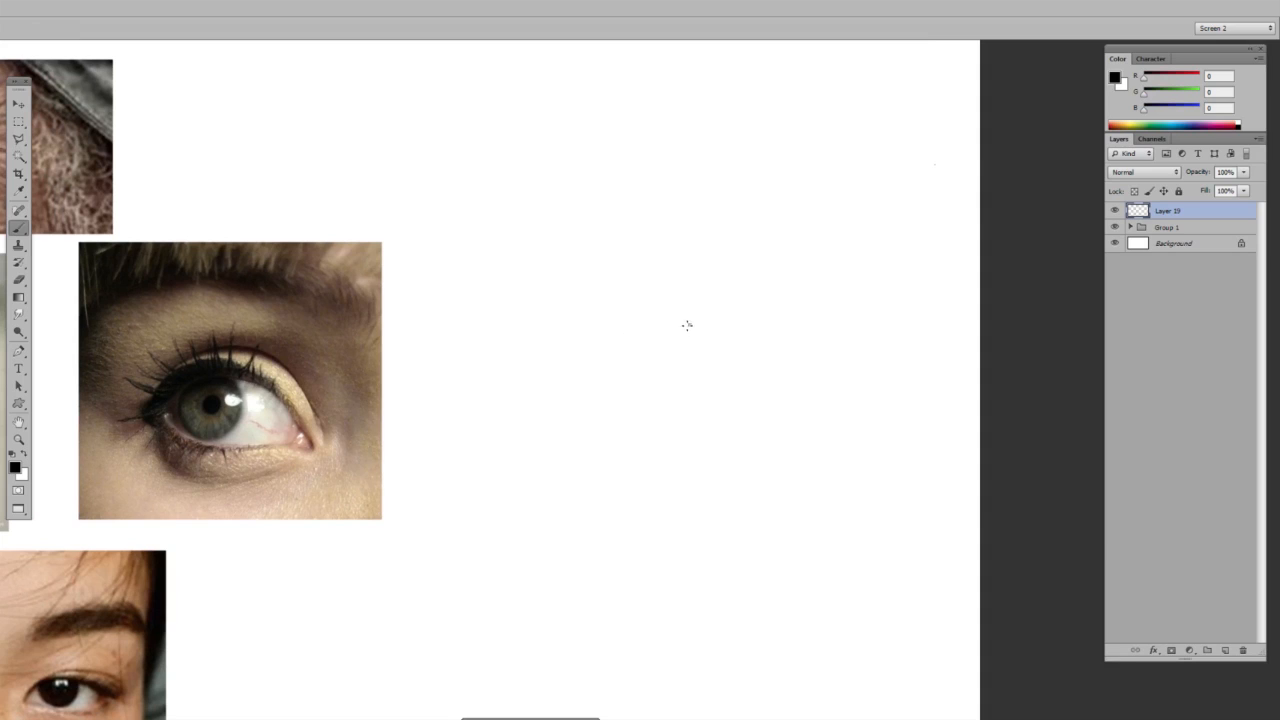
right_click(687, 323)
mouse_move(540, 494)
left_mouse_down()
mouse_move(557, 256)
mouse_move(536, 240)
mouse_move(900, 270)
mouse_move(873, 231)
mouse_move(870, 503)
mouse_move(891, 508)
mouse_move(503, 510)
left_mouse_up()
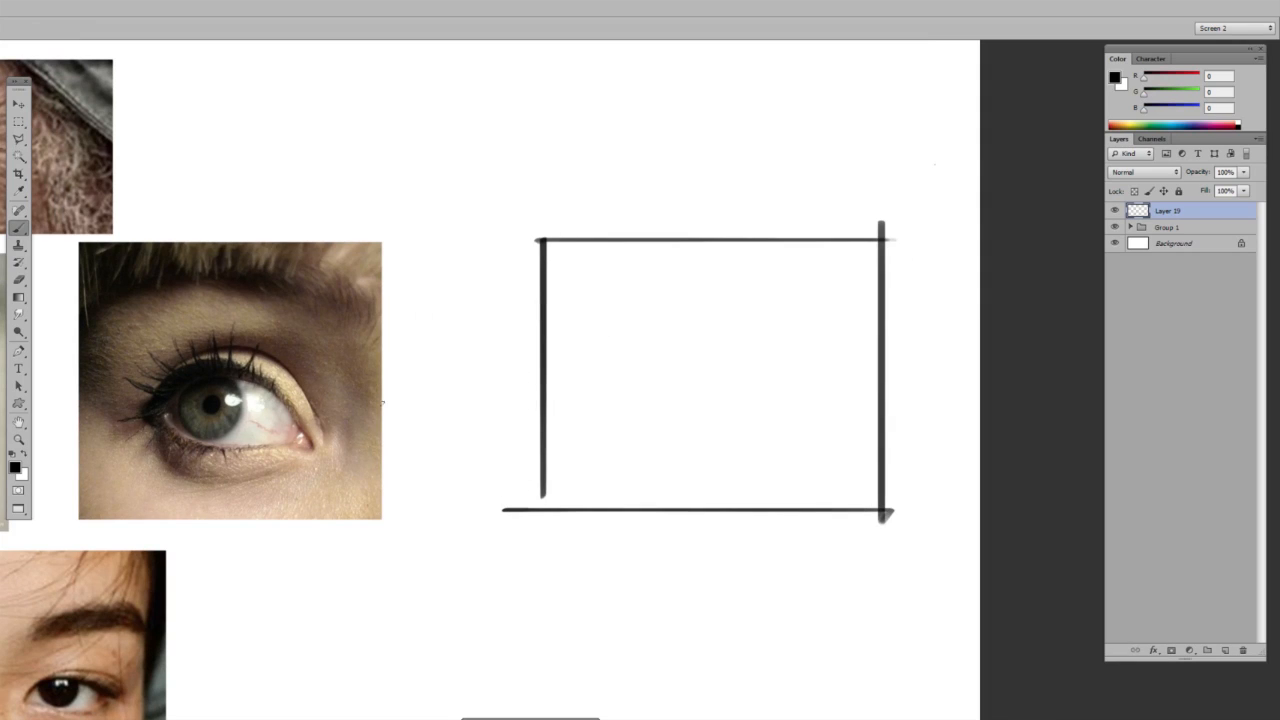
- Move the long-lashed eye photo closer to the frame and add another new layer
key("v")
left_click_drag(343, 417, 435, 407)
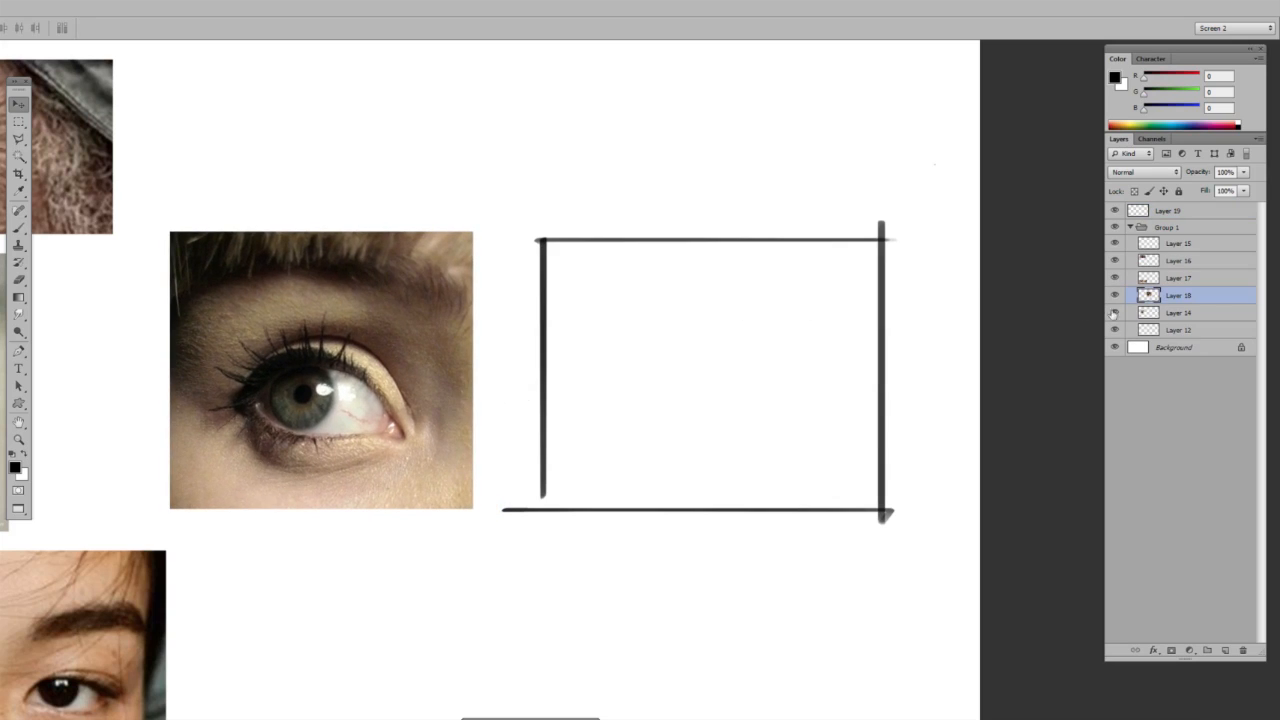
left_click(1178, 229)
key("ctrl+shift+alt+n")
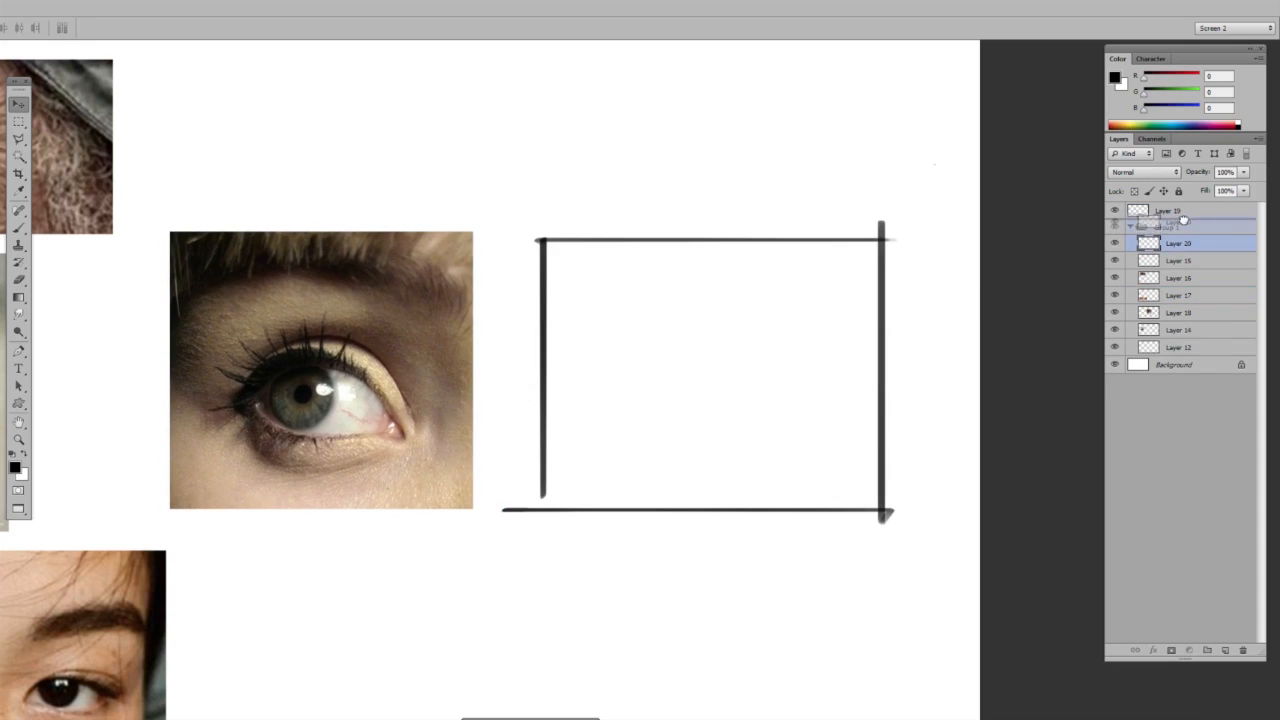
- Fill the frame with an orange-brown base (R199 G130 B88) on the layer beneath the outline, using the 195 px textured brush
key("b")
right_click(700, 327)
left_click(755, 578)
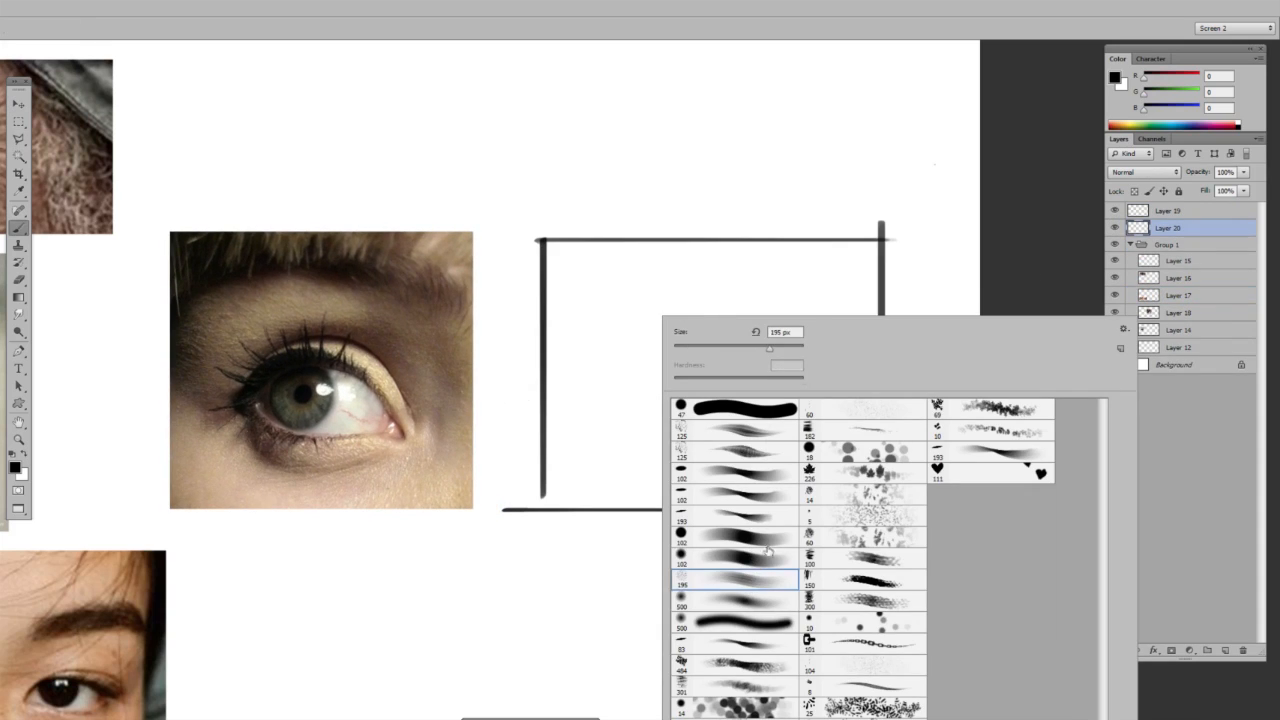
left_click(1119, 79)
left_click(704, 212)
left_click(806, 336)
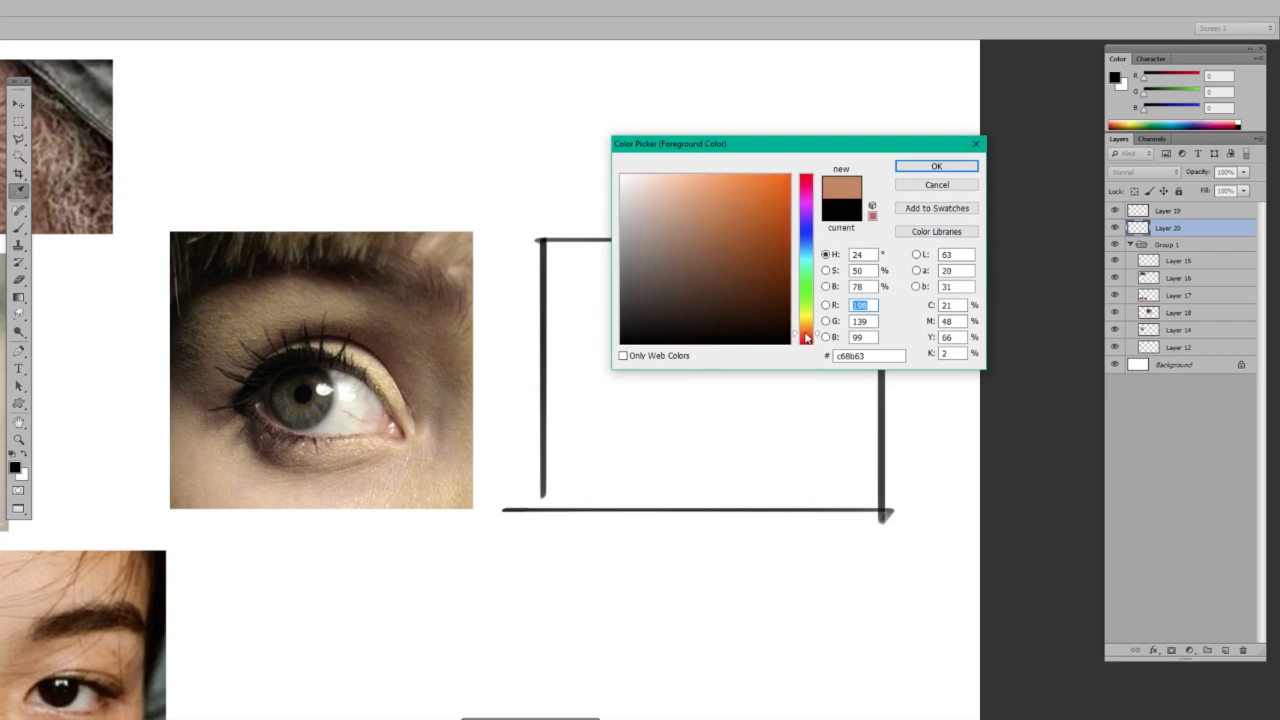
left_click(715, 212)
left_click(937, 166)
mouse_move(610, 330)
left_mouse_down()
mouse_move(556, 477)
mouse_move(589, 500)
mouse_move(654, 517)
mouse_move(844, 400)
mouse_move(884, 483)
mouse_move(805, 463)
mouse_move(750, 392)
mouse_move(822, 342)
mouse_move(837, 277)
mouse_move(607, 217)
mouse_move(583, 318)
mouse_move(673, 257)
mouse_move(760, 236)
mouse_move(832, 318)
mouse_move(865, 458)
mouse_move(875, 254)
mouse_move(600, 230)
left_mouse_up()
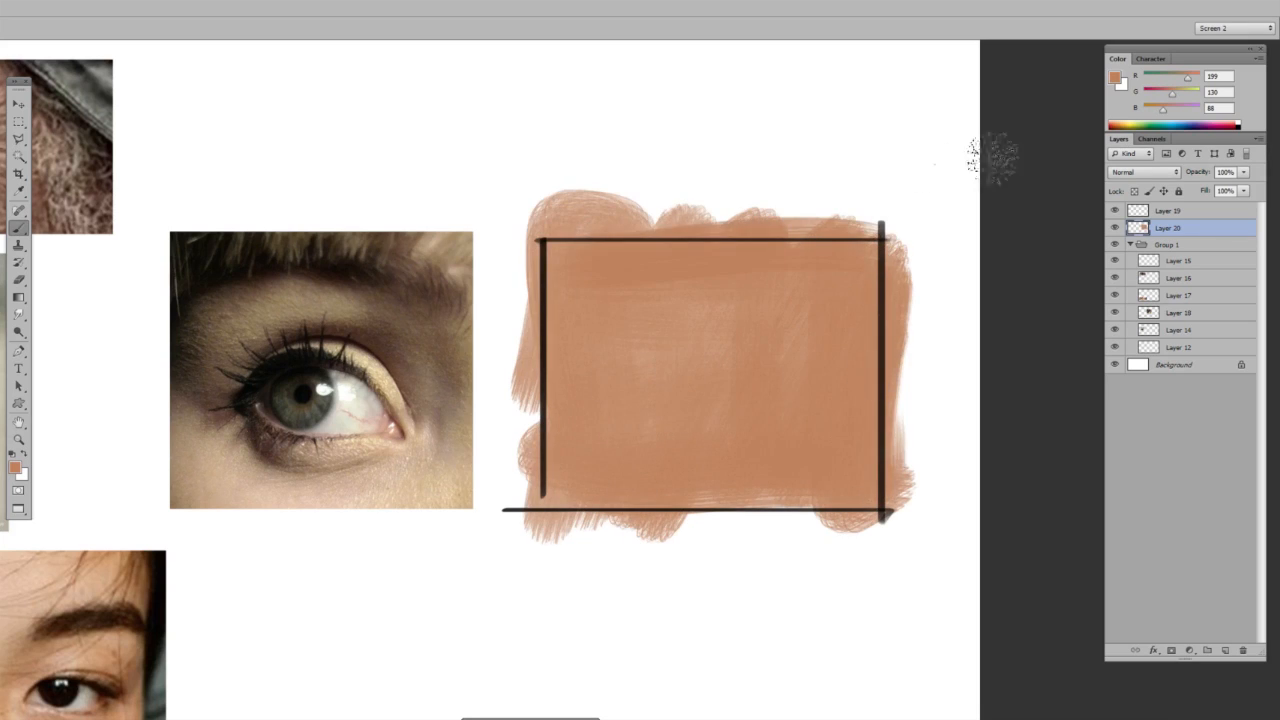
- Brush a darker brown over the orange-brown base inside the frame and sample the blended tone
left_click(1116, 77)
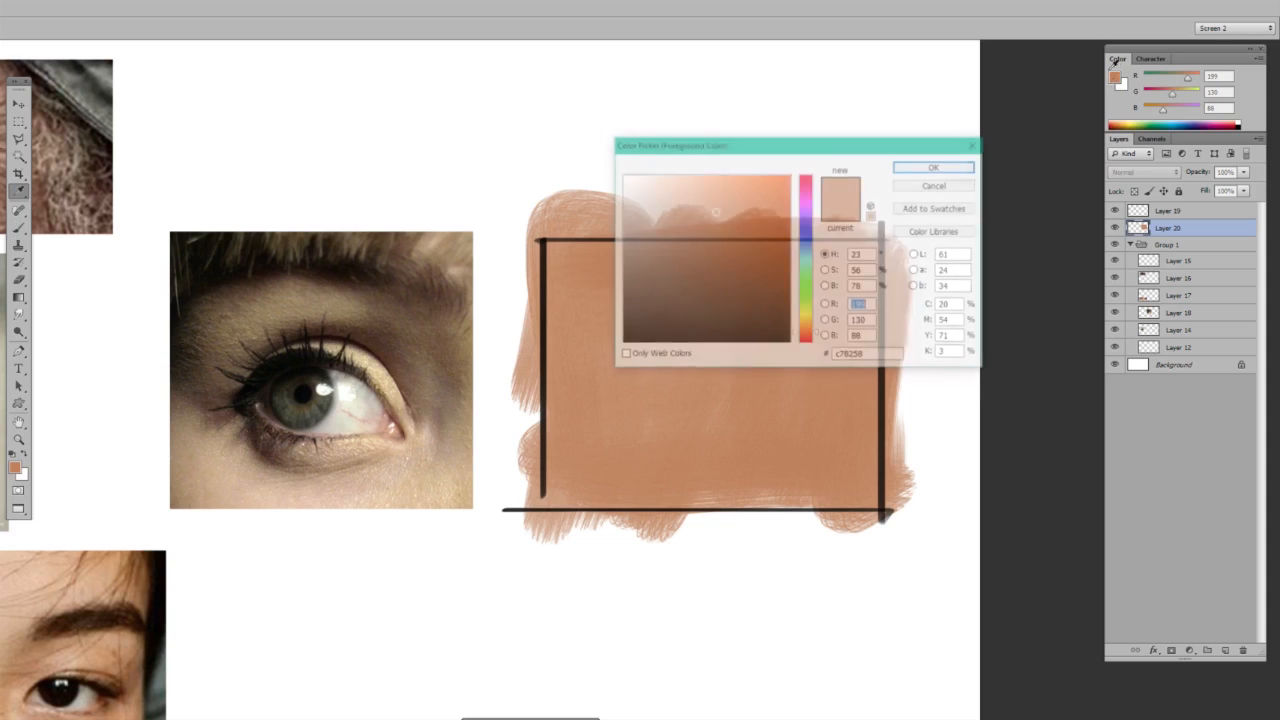
left_click(729, 257)
left_click(936, 166)
mouse_move(570, 470)
left_mouse_down()
mouse_move(615, 250)
mouse_move(655, 445)
mouse_move(709, 372)
mouse_move(860, 295)
mouse_move(912, 455)
left_mouse_up()
left_click(655, 450, "alt")
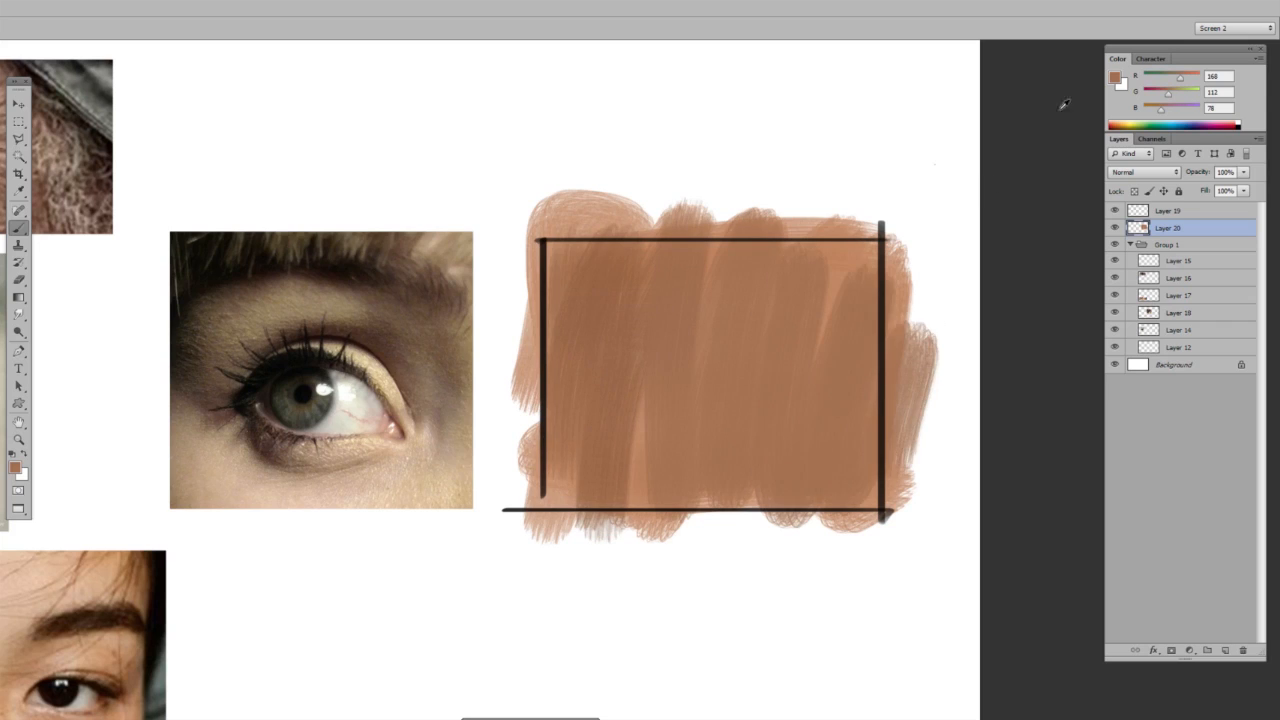
- Brush a lighter, less saturated tan over the frame's base and sample the resulting skin tone
left_click(1116, 79)
left_click(684, 207)
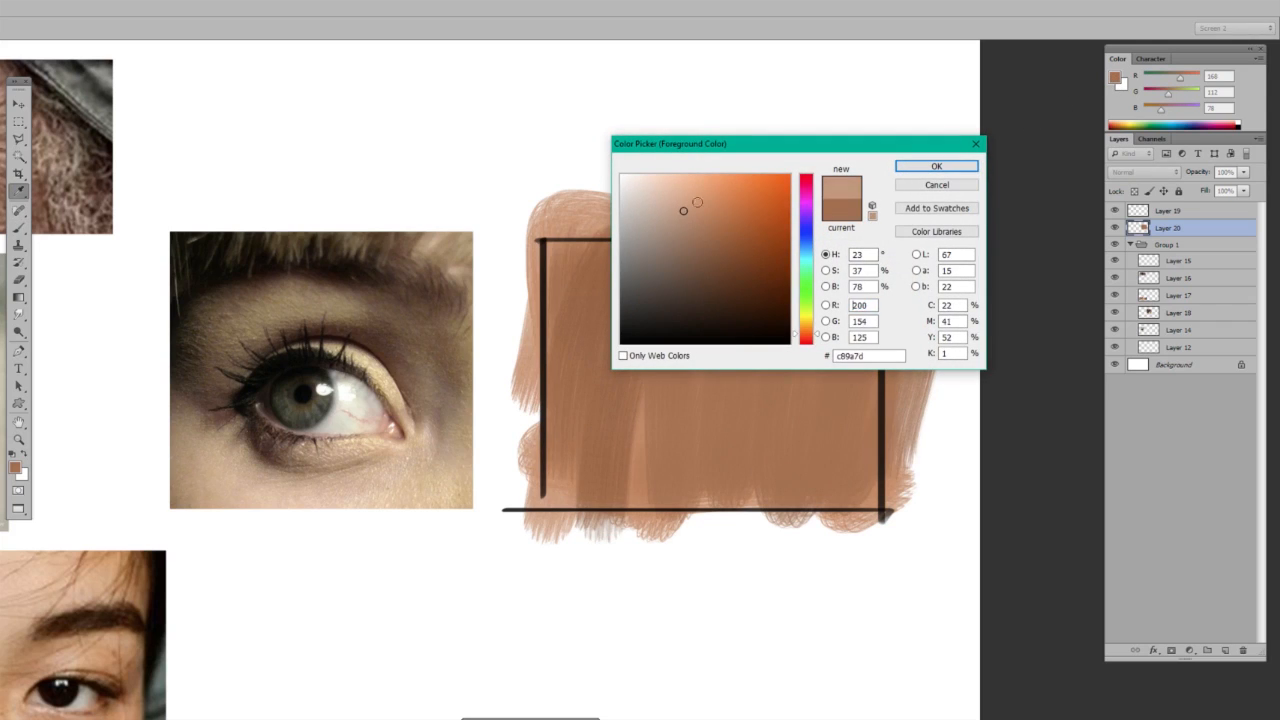
left_click_drag(810, 340, 810, 334)
left_click(936, 166)
mouse_move(650, 500)
left_mouse_down()
mouse_move(733, 492)
mouse_move(623, 457)
mouse_move(755, 448)
mouse_move(711, 358)
mouse_move(581, 290)
mouse_move(640, 210)
left_mouse_up()
left_click(820, 440, "alt")
- Add a new layer directly above the skin-tone base for the eye's line drawing
key("z")
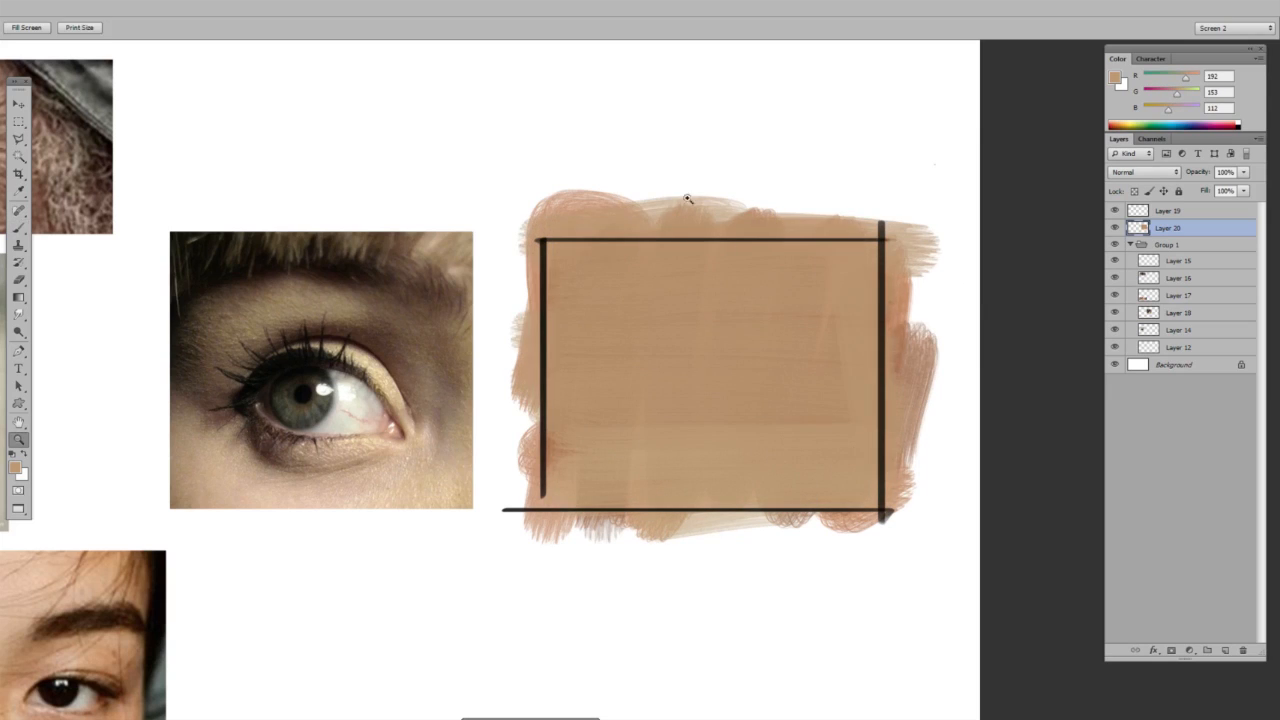
left_click(749, 456)
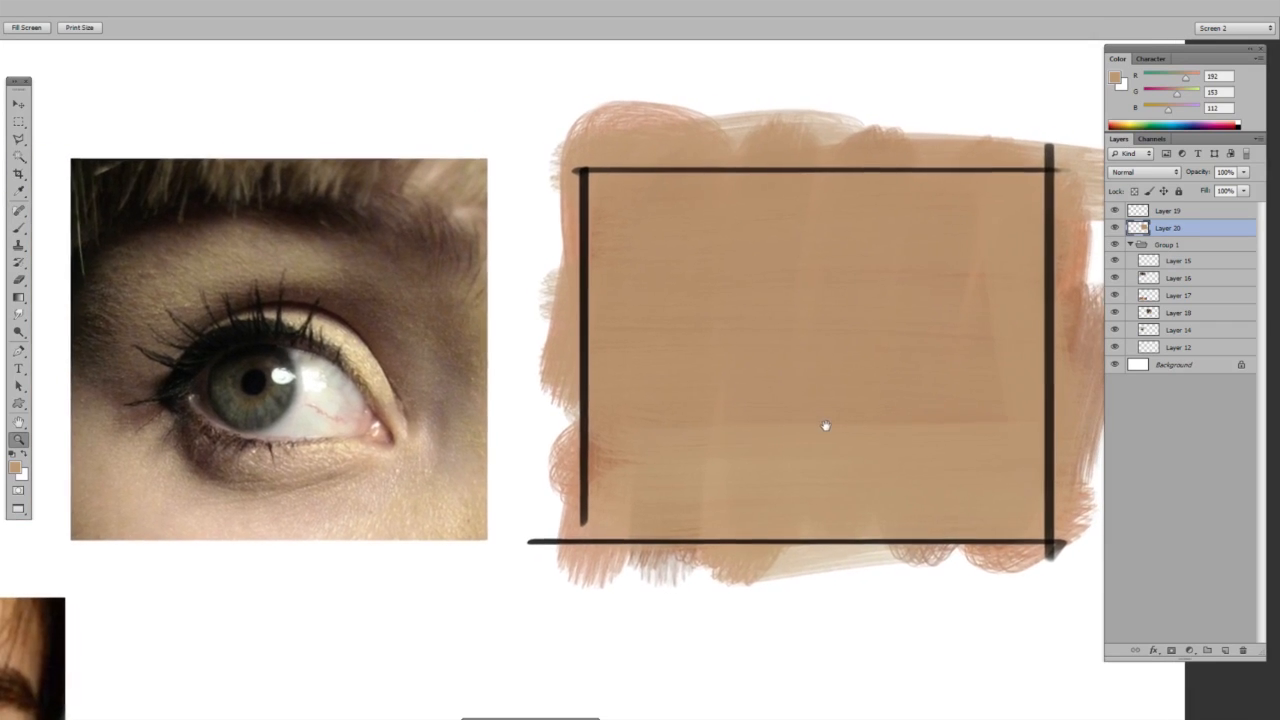
left_click(900, 335, "alt")
key("ctrl+shift+alt+n")
key("b")
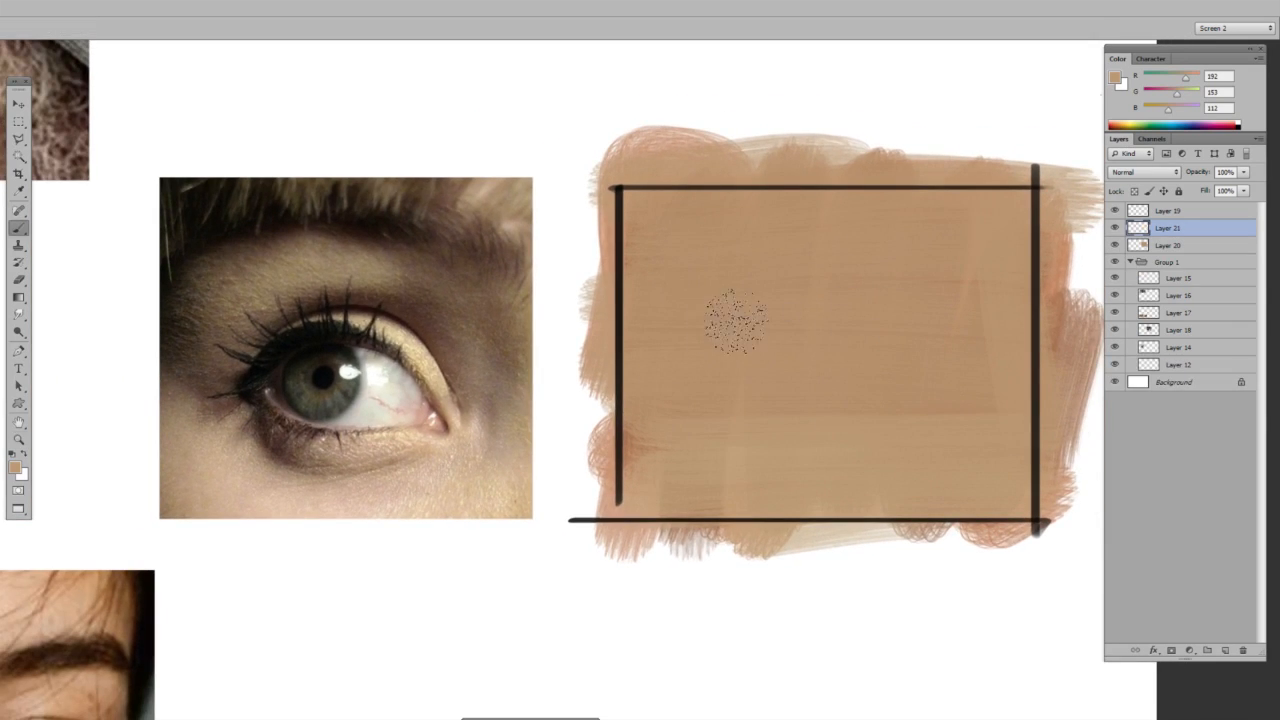
- Sample a dark brown from the photo's lash area and choose a small textured brush for line work
right_click(740, 310)
left_click(773, 467)
left_click(764, 340)
left_click(939, 30)
left_click(400, 302, "alt")
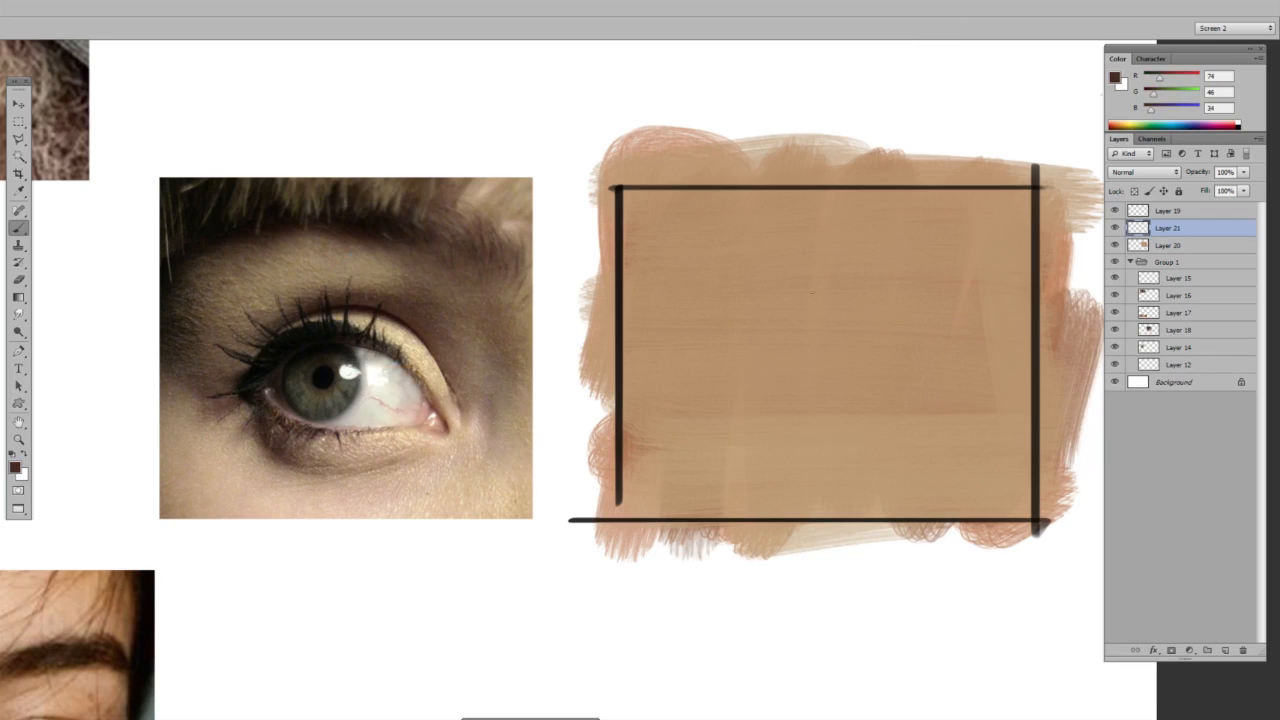
right_click(746, 327)
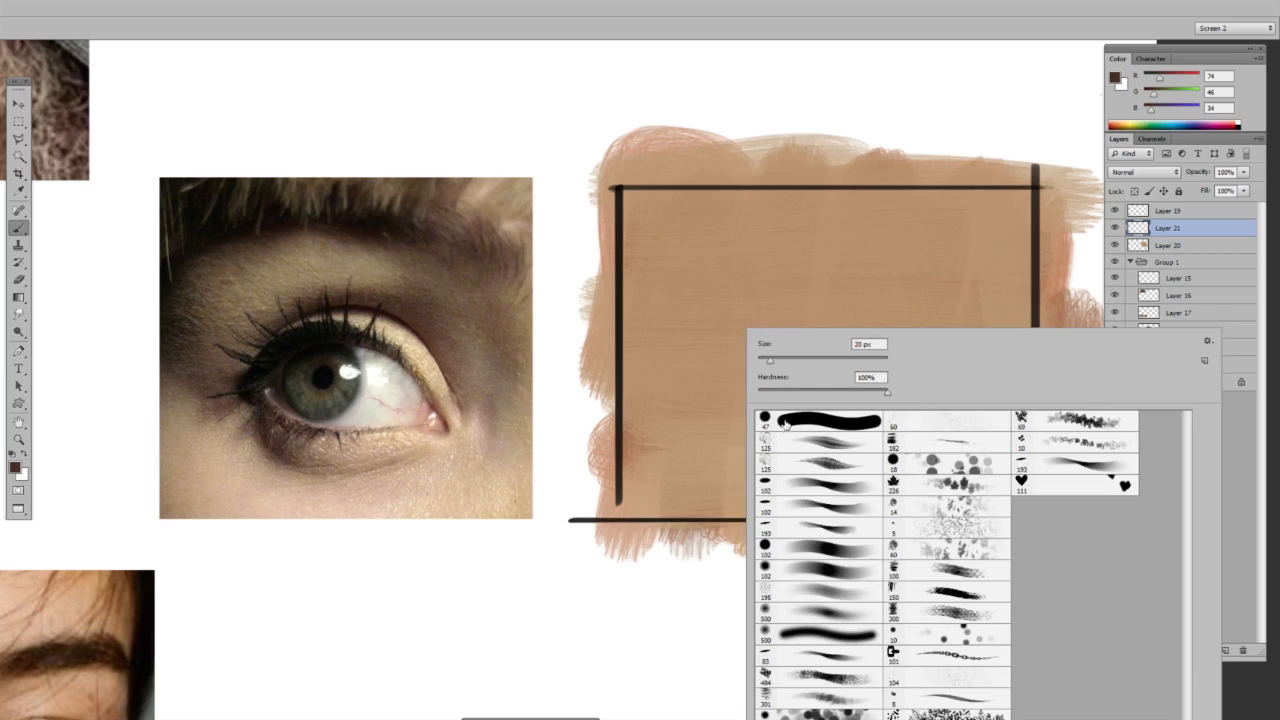
left_click(797, 444)
left_click(802, 362)
- Draw the upper eyelid as a dark arched line in the middle of the frame, following the photo
left_click_drag(669, 278, 956, 298)
key("ctrl+z")
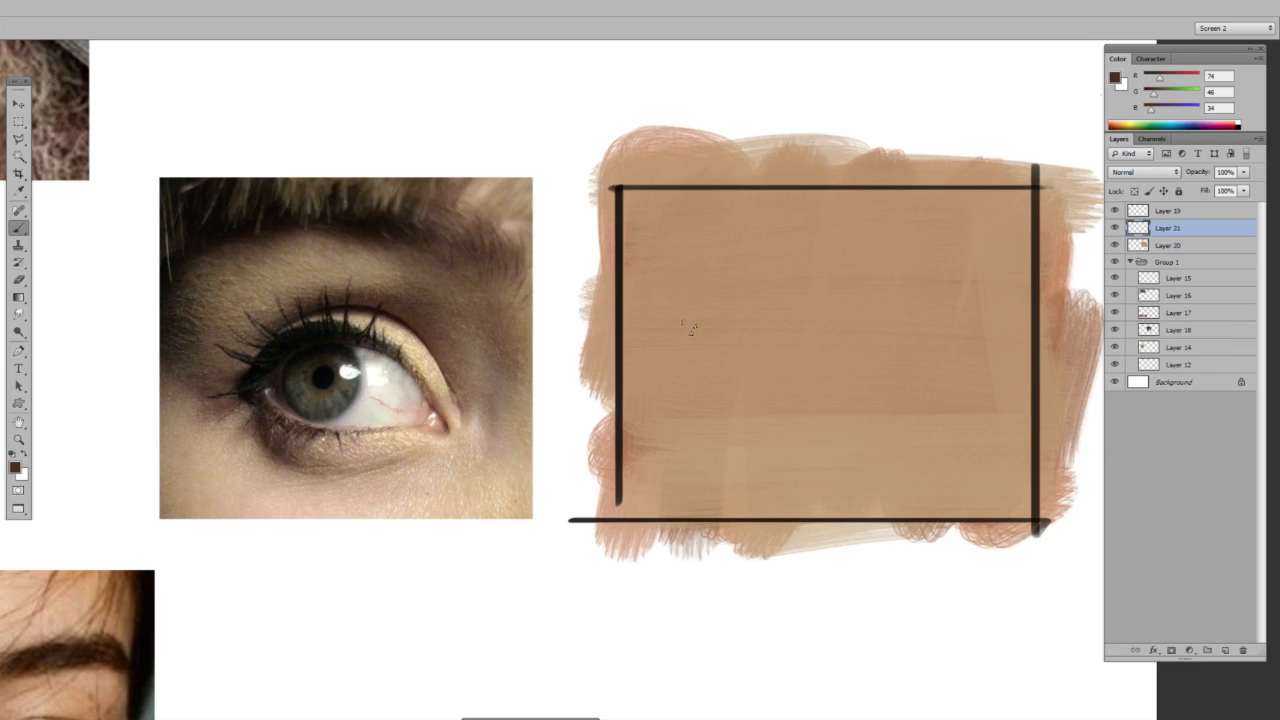
key("x")
left_click(190, 345, "alt")
mouse_move(266, 366)
left_mouse_down()
mouse_move(354, 328)
mouse_move(414, 372)
mouse_move(446, 426)
left_mouse_up()
key("ctrl+z")
left_click_drag(704, 368, 950, 372)
key("ctrl+z")
left_click_drag(720, 368, 948, 394)
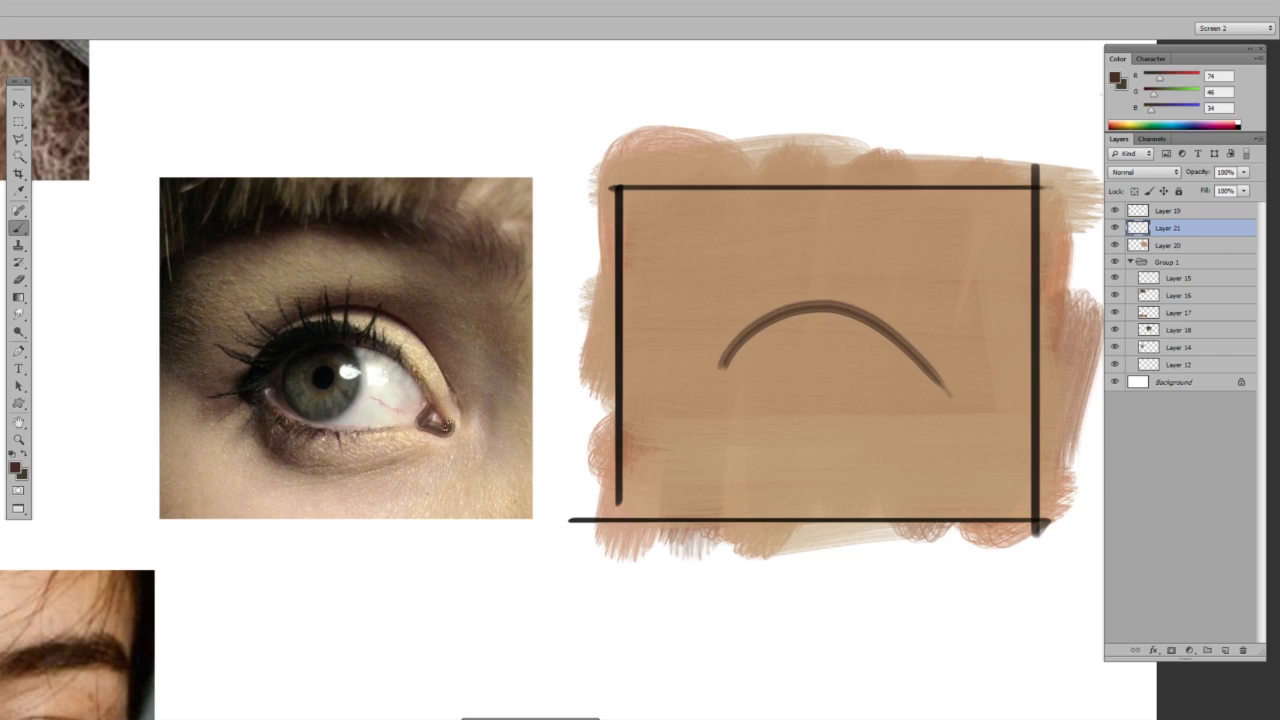
- Draw the tear duct at the eye's inner corner and mark the outer corner with a dot
left_click_drag(920, 380, 916, 402)
mouse_move(926, 402)
left_mouse_down()
mouse_move(947, 403)
mouse_move(918, 390)
left_mouse_up()
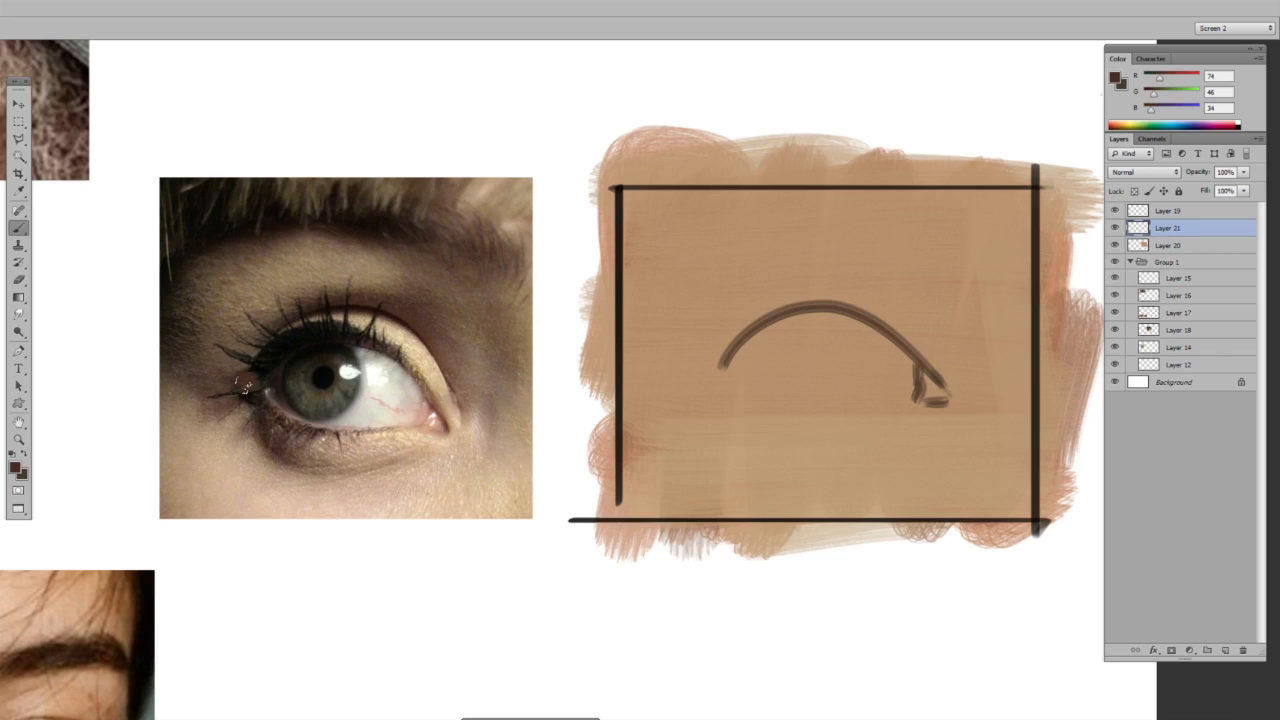
left_click_drag(446, 431, 243, 433)
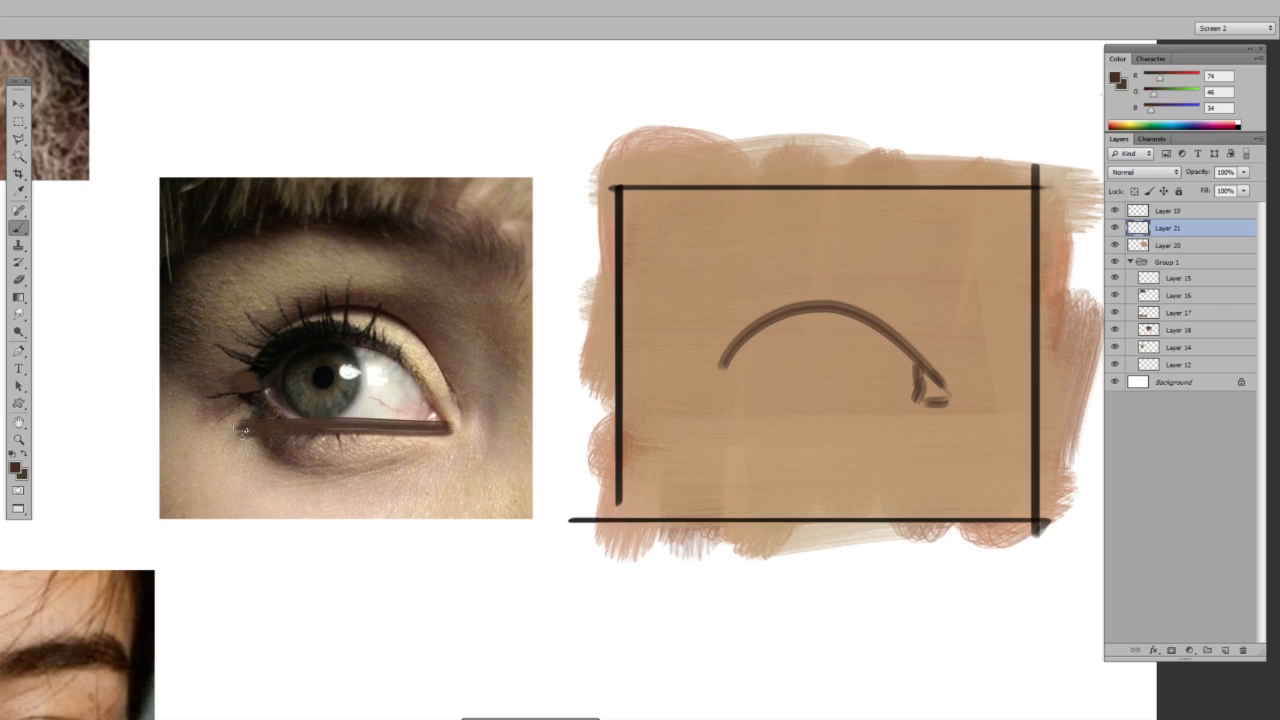
key("ctrl+z")
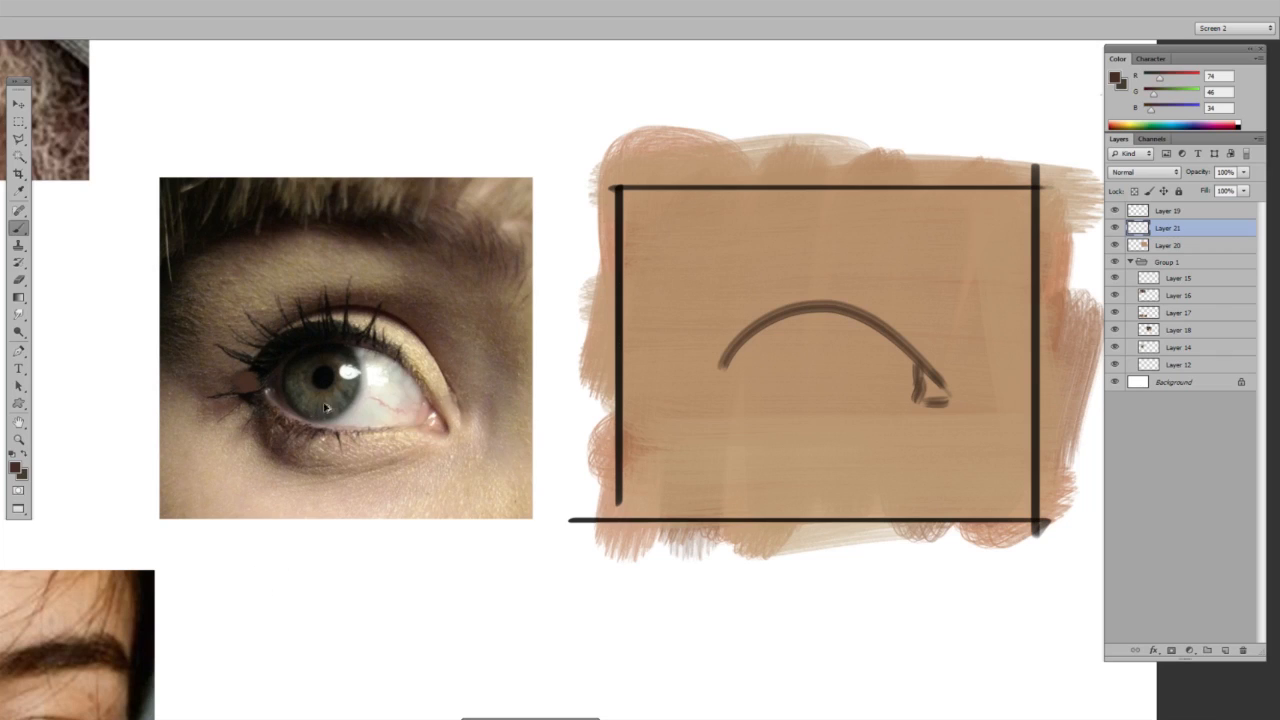
left_click(724, 358)
- Draw the lower eyelid line curving from the outer corner dot to the tear duct
mouse_move(260, 402)
left_mouse_down()
mouse_move(282, 431)
mouse_move(428, 427)
left_mouse_up()
key("ctrl+z")
left_click_drag(728, 368, 770, 407)
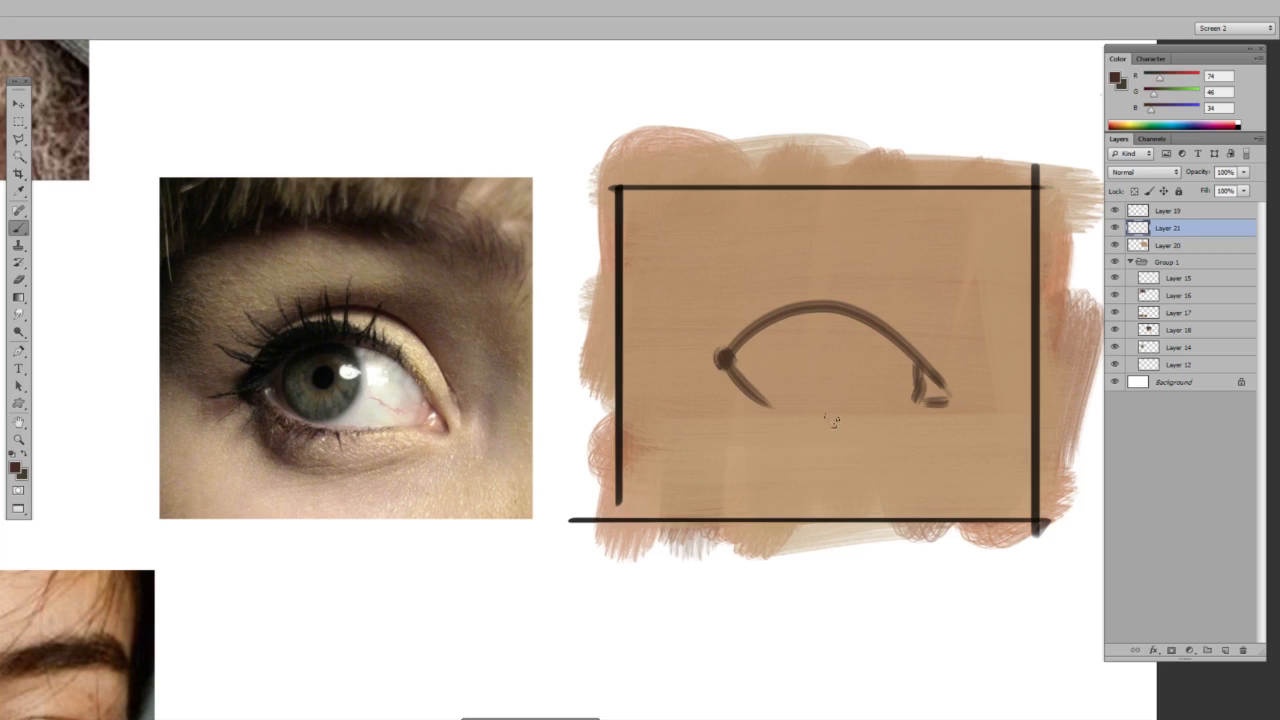
key("ctrl+z")
mouse_move(726, 362)
left_mouse_down()
mouse_move(790, 408)
mouse_move(890, 414)
mouse_move(910, 401)
left_mouse_up()
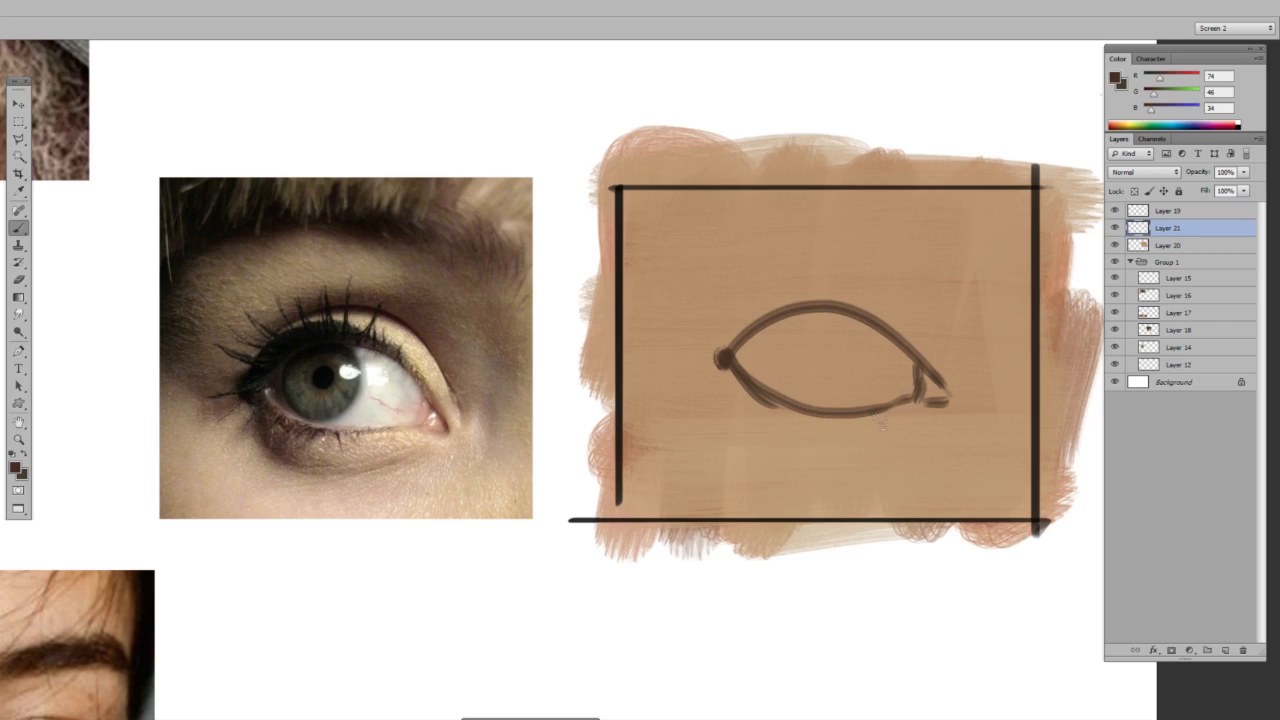
- Draw a short curved crease beneath the outer half of the lower eyelid
left_click_drag(750, 433, 855, 450)
key("ctrl+z")
left_click_drag(750, 433, 838, 457)
mouse_move(835, 245)
left_mouse_down()
mouse_move(800, 430)
mouse_move(870, 255)
left_mouse_up()
key("ctrl+z")
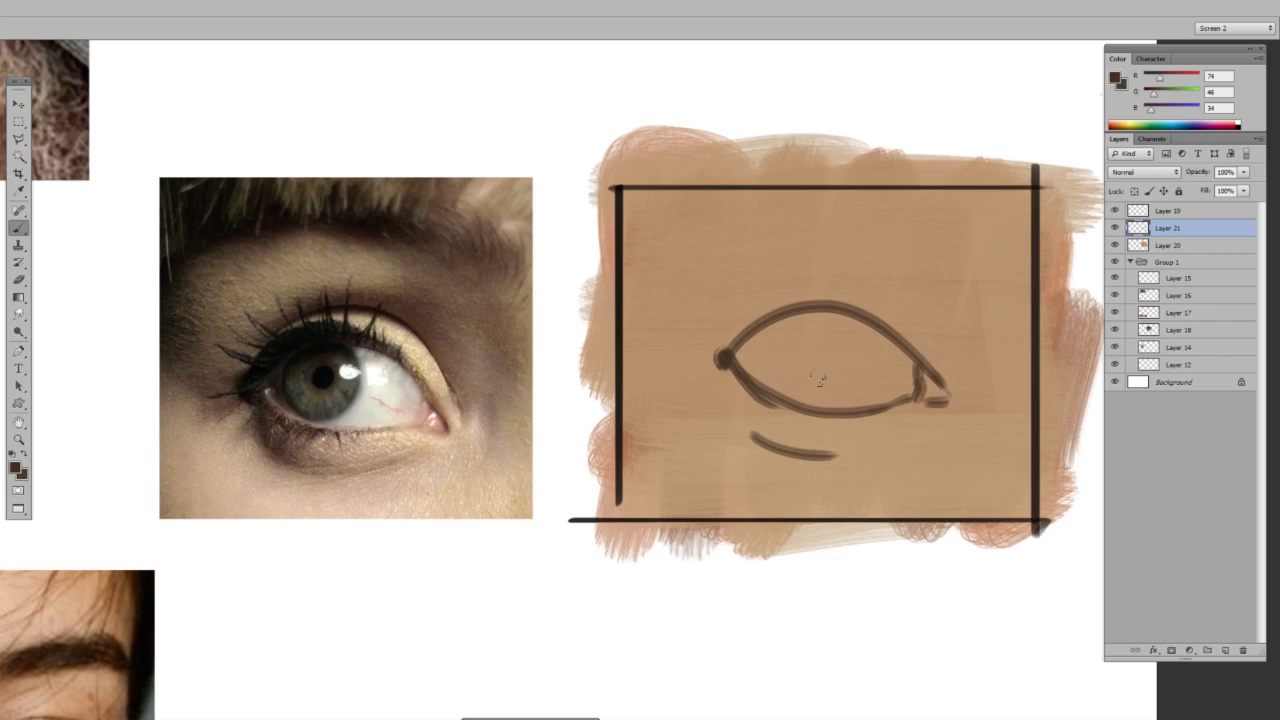
left_click_drag(814, 416, 812, 462)
key("ctrl+z")
- Draw the eyelid crease arching above the upper lid, with a short line rising from its peak towards the brow
left_click_drag(729, 320, 828, 272)
key("ctrl+z")
mouse_move(729, 320)
left_mouse_down()
mouse_move(824, 270)
mouse_move(901, 318)
mouse_move(872, 288)
mouse_move(817, 268)
mouse_move(948, 342)
left_mouse_up()
left_click_drag(882, 274, 952, 342)
left_click_drag(838, 266, 845, 220)
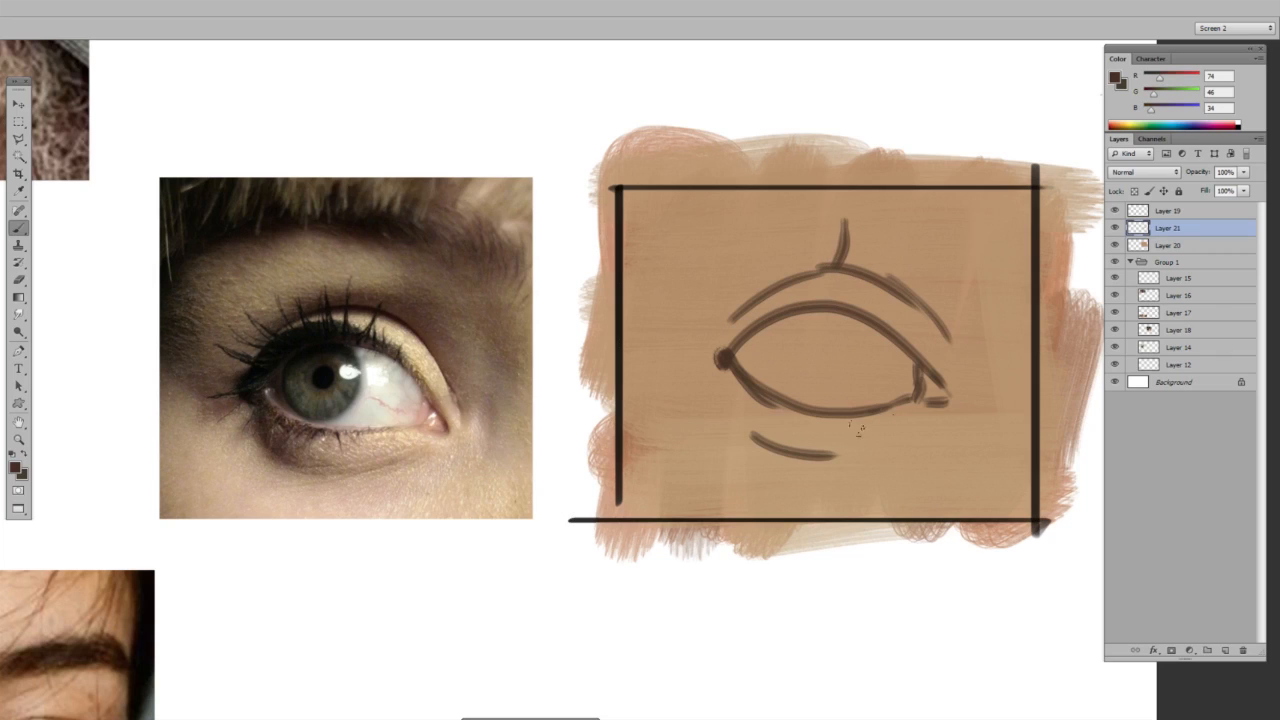
mouse_move(957, 382)
left_mouse_down()
mouse_move(943, 380)
mouse_move(954, 383)
left_mouse_up()
key("ctrl+z")
- Add a layer between the skin base and the line drawing and fill the eye opening with light grey sampled from the photo's eye white
left_click(1172, 246)
key("ctrl+shift+alt+n")
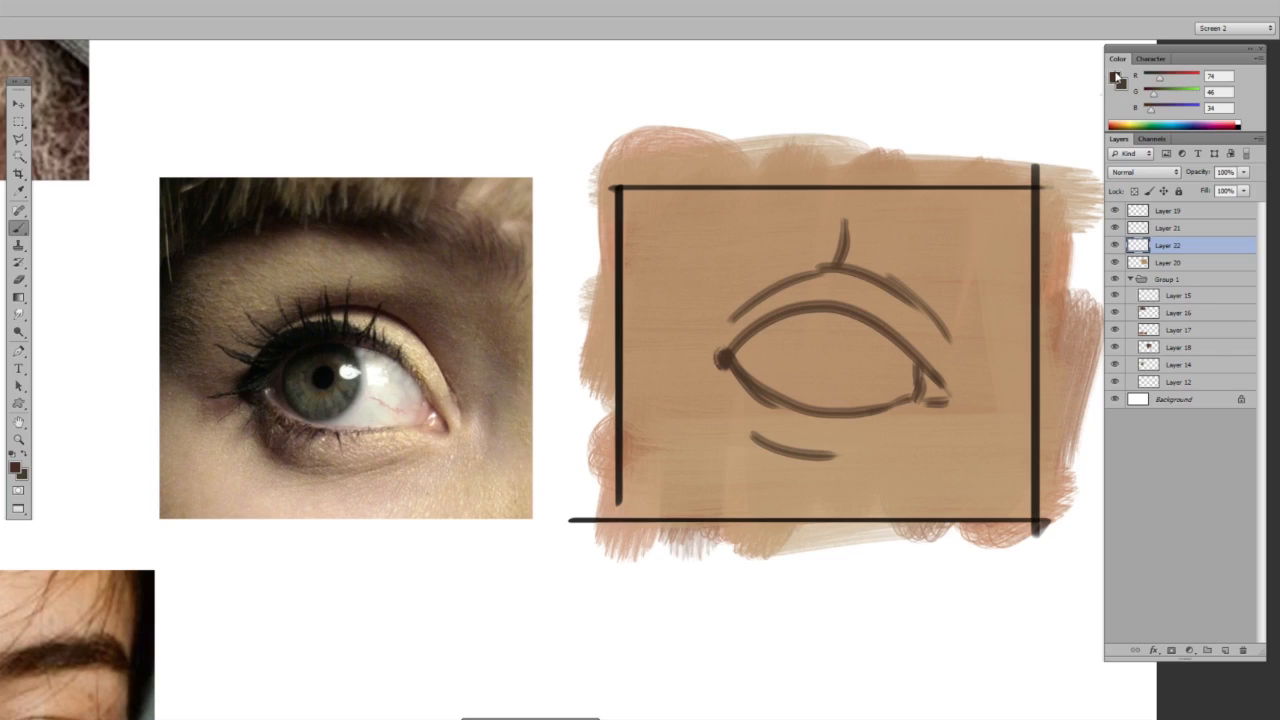
left_click(380, 403, "alt")
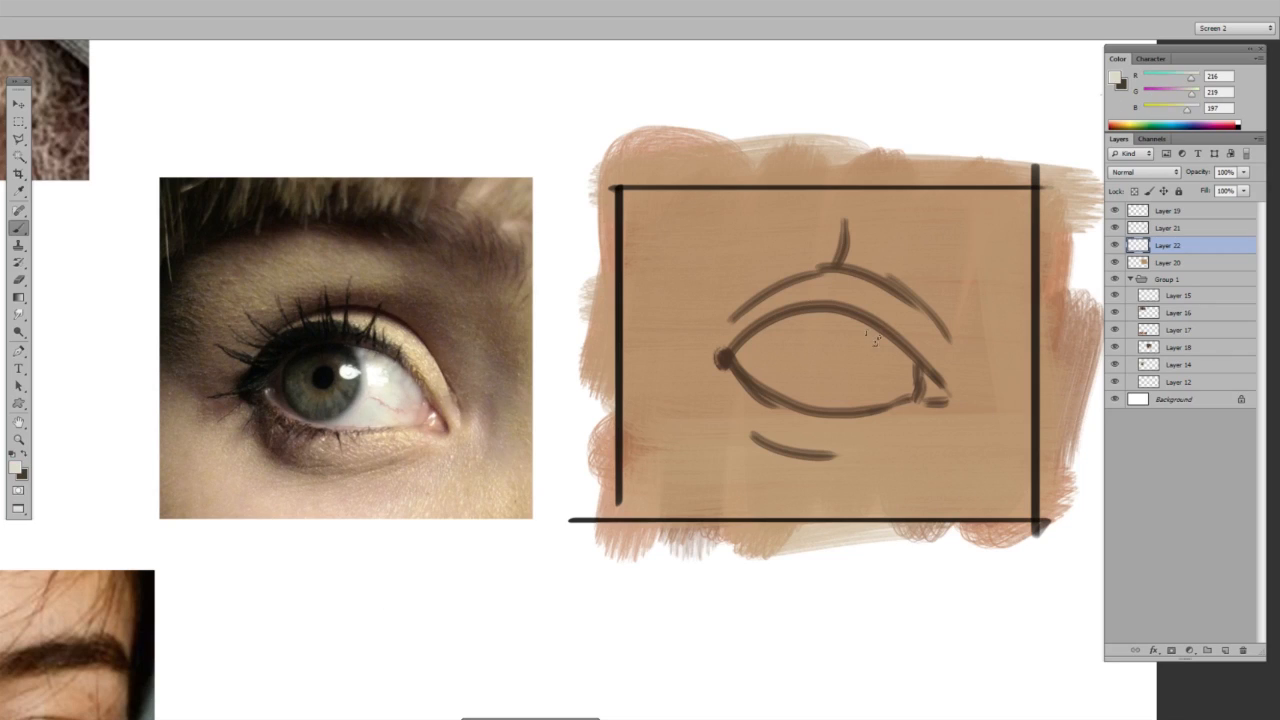
key("x")
left_click(407, 380, "alt")
right_click(900, 327)
left_click_drag(892, 360, 897, 360)
mouse_move(750, 353)
left_mouse_down()
mouse_move(792, 338)
mouse_move(892, 374)
mouse_move(846, 380)
mouse_move(886, 366)
left_mouse_up()
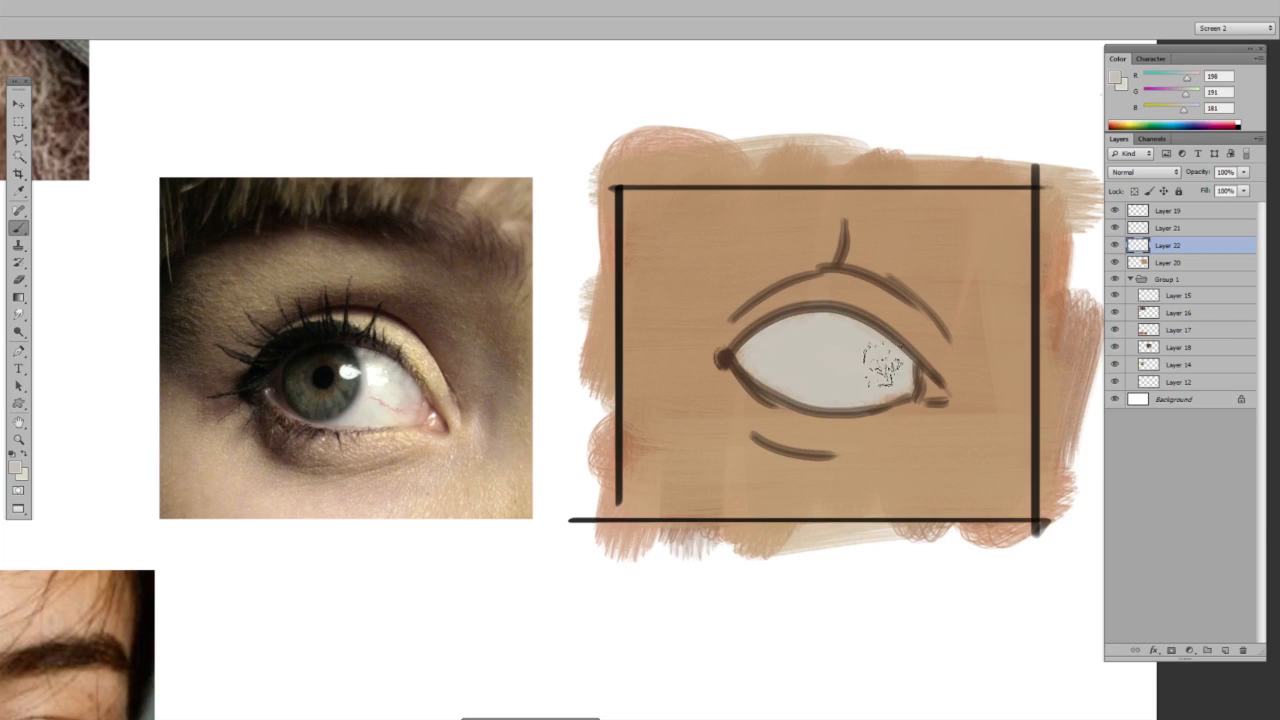
key("d")
key("x")
mouse_move(848, 335)
left_mouse_down()
mouse_move(890, 370)
mouse_move(851, 374)
mouse_move(850, 390)
mouse_move(945, 370)
left_mouse_up()
key("ctrl+z")
- Tint the eye white with a cool blue-grey (b7bfc8) and blend it with a lighter grey sampled from the eyeball
key("z")
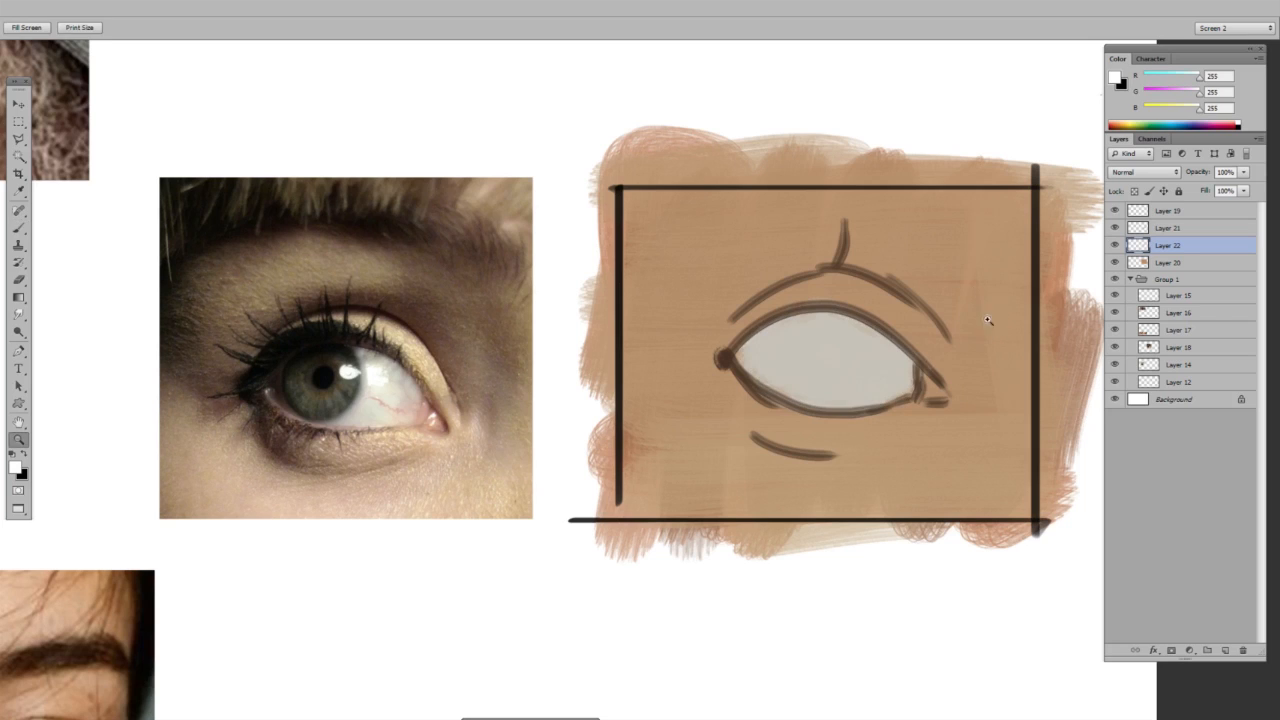
key("x")
key("x")
left_click(955, 285)
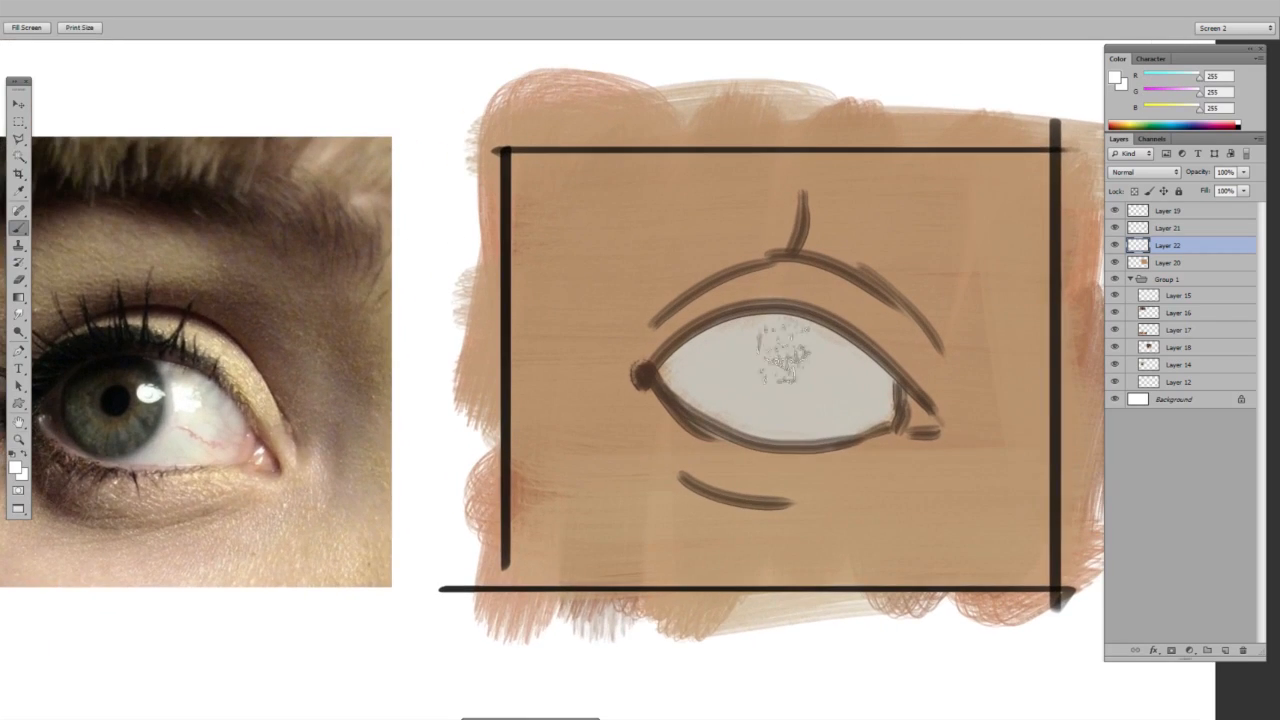
left_click(810, 355, "alt")
left_click(1116, 77)
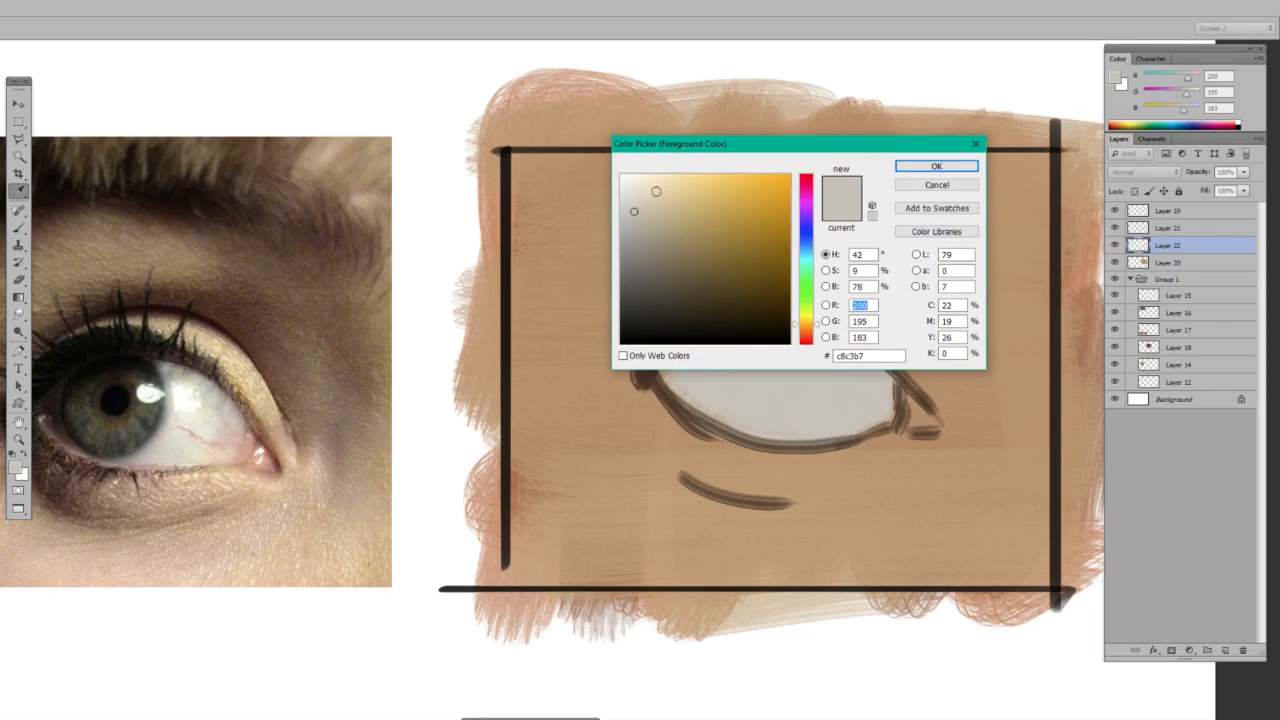
left_click(806, 249)
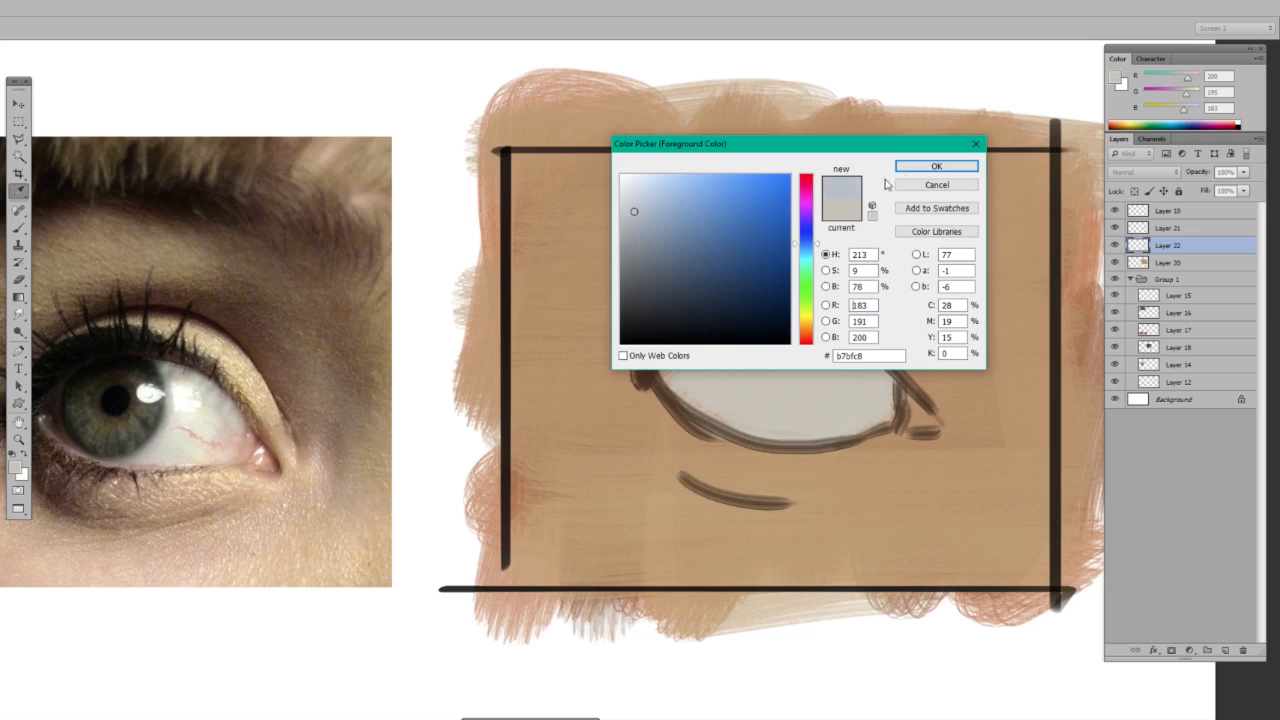
left_click(936, 166)
mouse_move(785, 360)
left_mouse_down()
mouse_move(825, 420)
mouse_move(860, 425)
left_mouse_up()
left_click(830, 378, "alt")
mouse_move(795, 378)
left_mouse_down()
mouse_move(727, 399)
mouse_move(862, 384)
mouse_move(726, 346)
left_mouse_up()
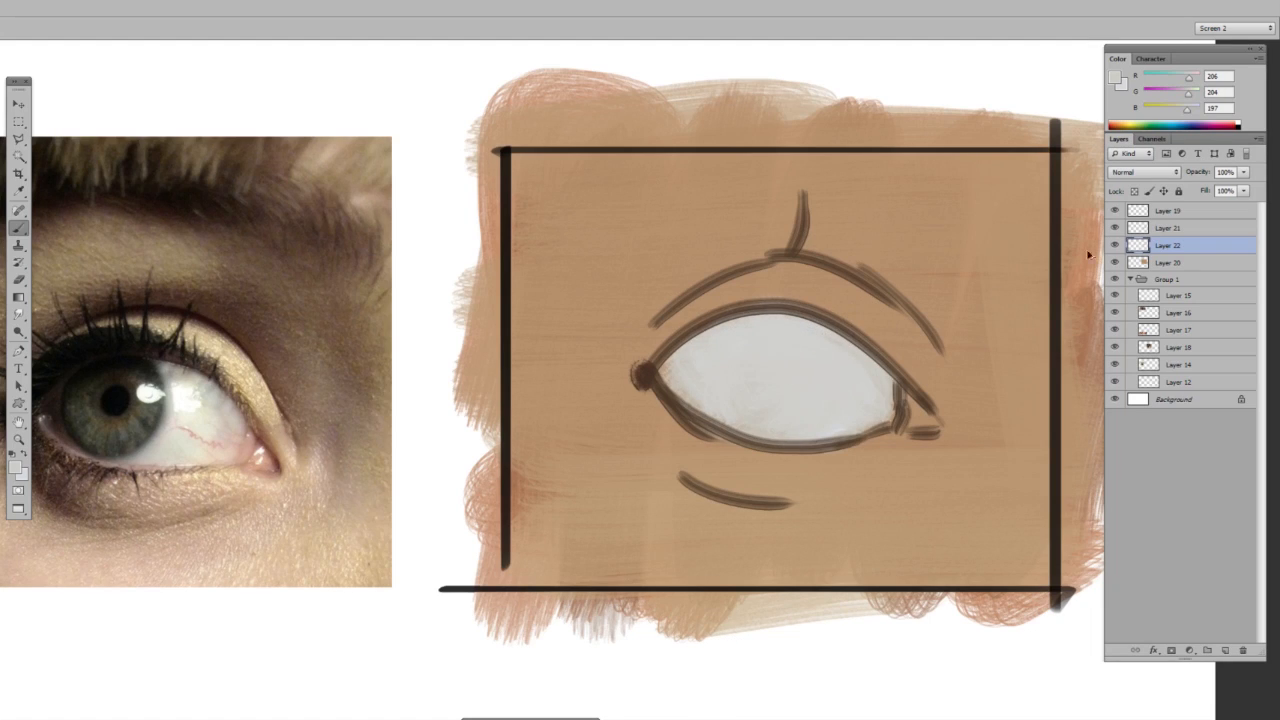
- Add a new layer at the top of the layer stack and adjust the brush size
left_click(1167, 211)
key("ctrl+shift+alt+n")
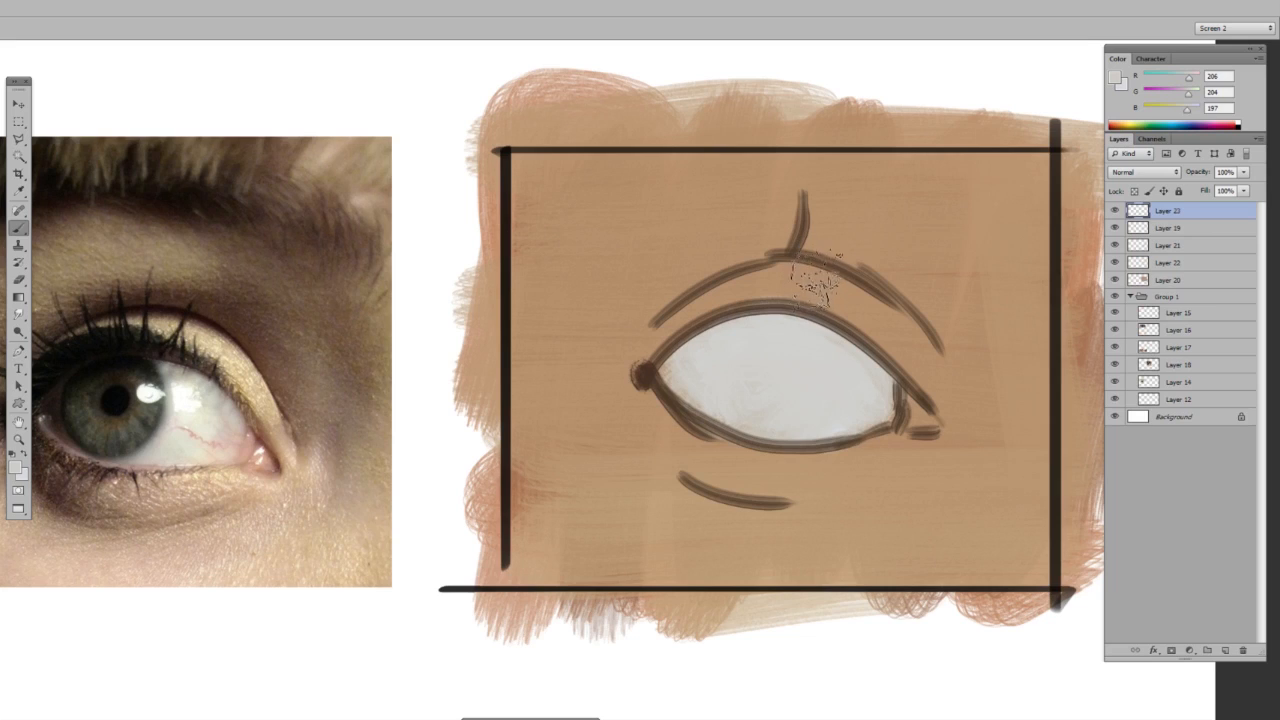
key("x")
right_click(804, 332)
left_click_drag(871, 370, 801, 368)
mouse_move(869, 340)
left_mouse_down()
mouse_move(753, 392)
mouse_move(781, 425)
left_mouse_up()
key("ctrl+alt+z")
key("ctrl+alt+z")
key("v")
mouse_move(799, 354)
left_mouse_down()
mouse_move(806, 403)
mouse_move(944, 404)
mouse_move(947, 349)
mouse_move(920, 363)
mouse_move(940, 380)
mouse_move(934, 369)
left_mouse_up()
key("ctrl+z")
- Paint a muted dark green iris towards the outer side of the eye on the eye-white layer
key("b")
left_click(1117, 79)
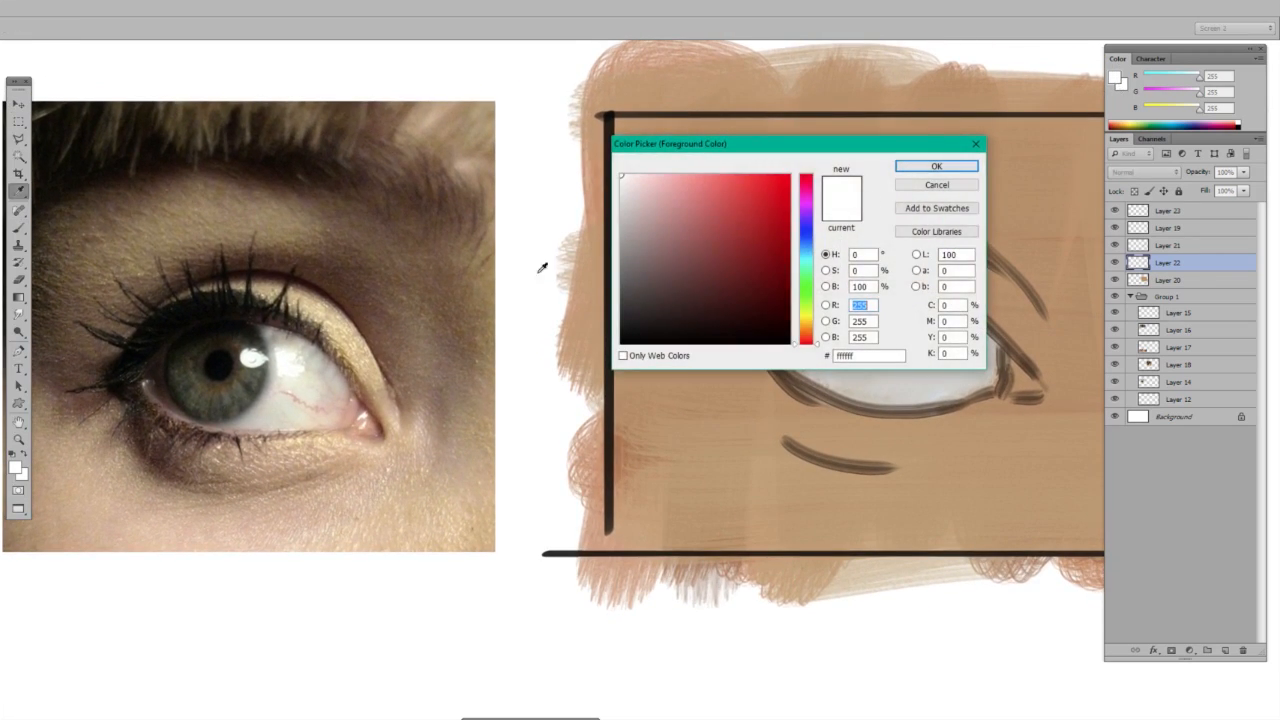
left_click(806, 289)
left_click(670, 281)
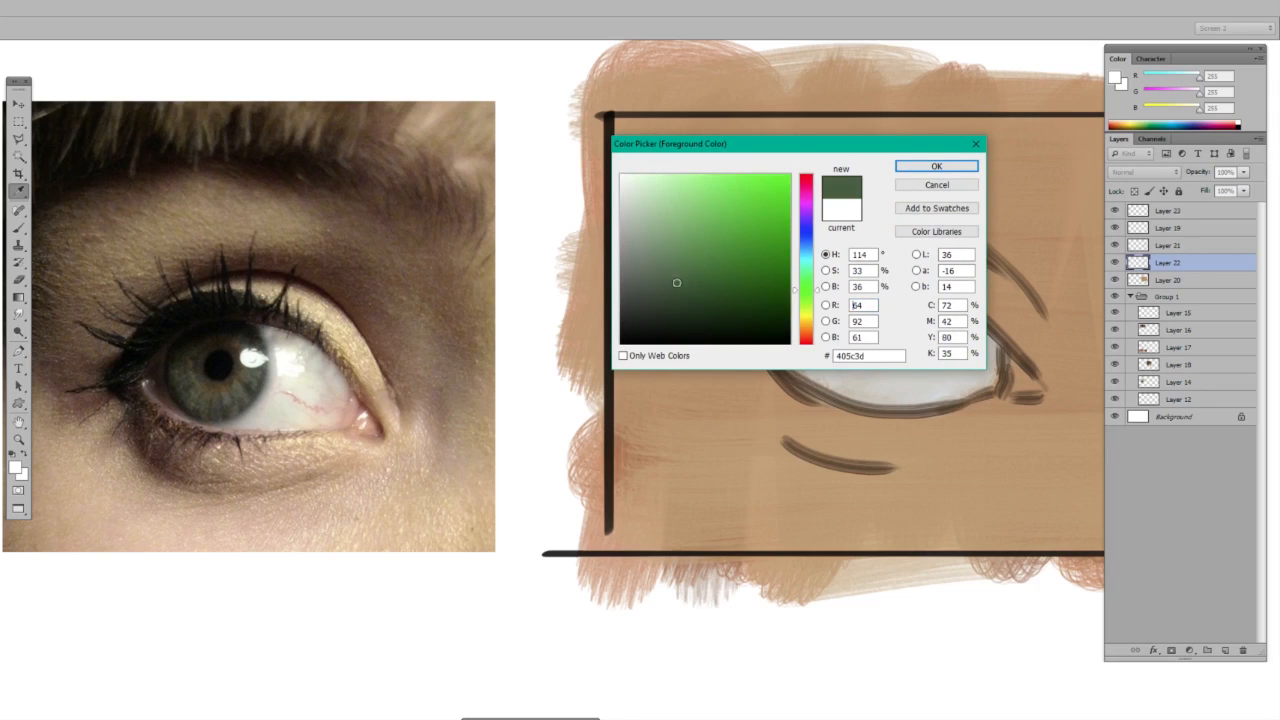
left_click_drag(801, 291, 801, 284)
left_click_drag(672, 286, 680, 287)
left_click(933, 168)
right_click(870, 325)
left_click(884, 350)
mouse_move(850, 300)
left_mouse_down()
mouse_move(825, 339)
mouse_move(860, 299)
mouse_move(865, 314)
mouse_move(875, 304)
mouse_move(820, 354)
mouse_move(875, 339)
mouse_move(860, 364)
mouse_move(833, 334)
mouse_move(860, 304)
mouse_move(832, 306)
mouse_move(838, 329)
mouse_move(816, 312)
mouse_move(855, 359)
mouse_move(826, 368)
left_mouse_up()
- Brush a lighter olive green into the centre of the green iris
key("x")
left_click(838, 326, "alt")
left_click(1116, 80)
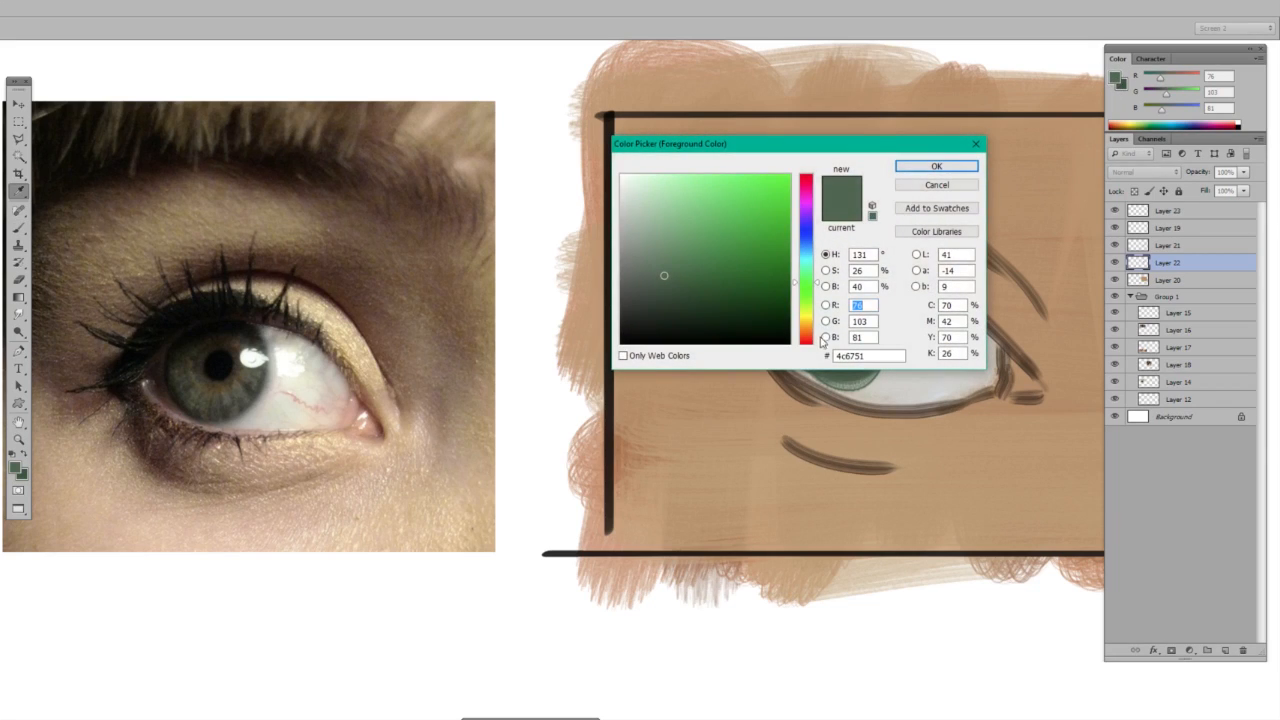
left_click(805, 300)
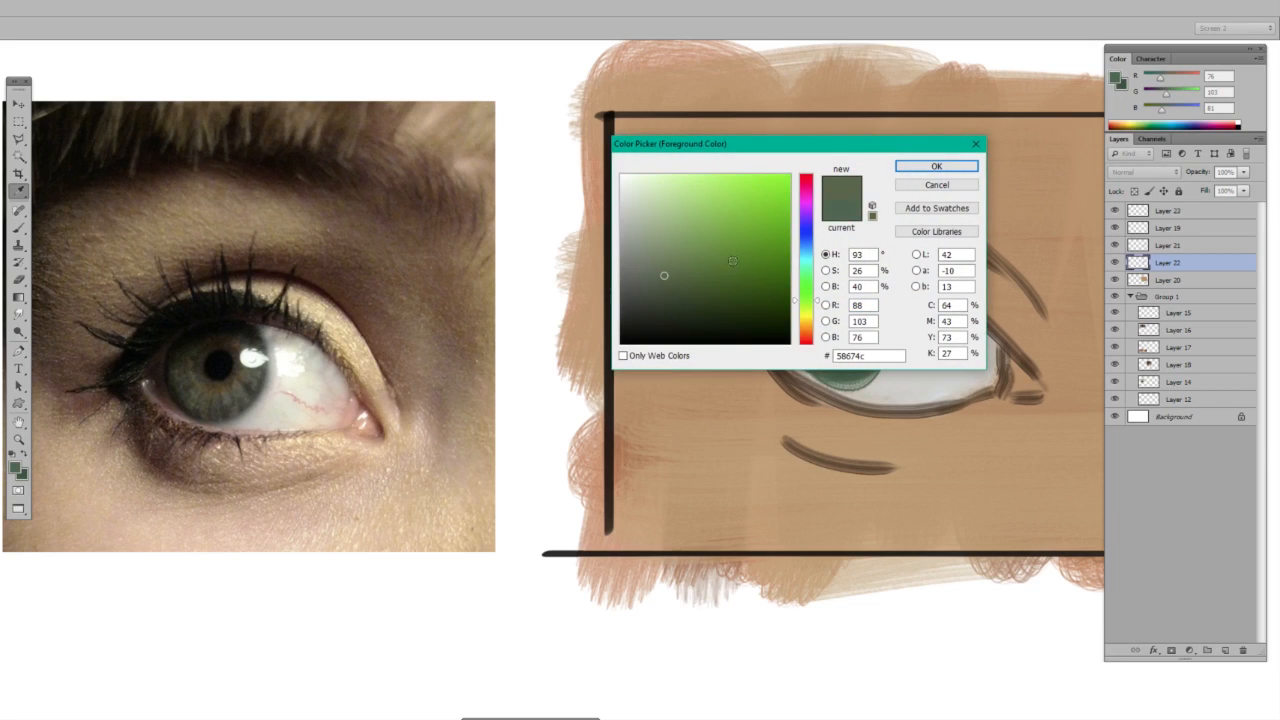
left_click(805, 307)
left_click(700, 252)
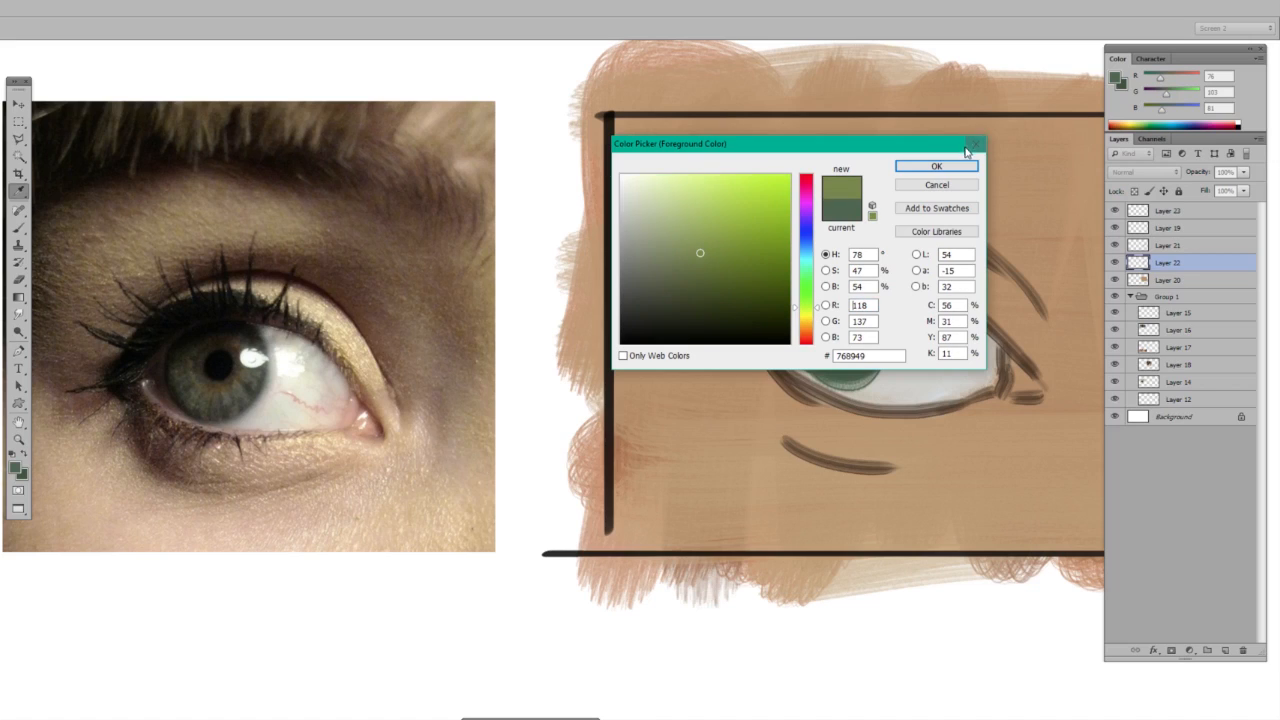
left_click(805, 314)
left_click(901, 166)
mouse_move(826, 342)
left_mouse_down()
mouse_move(861, 322)
mouse_move(818, 337)
mouse_move(847, 372)
left_mouse_up()
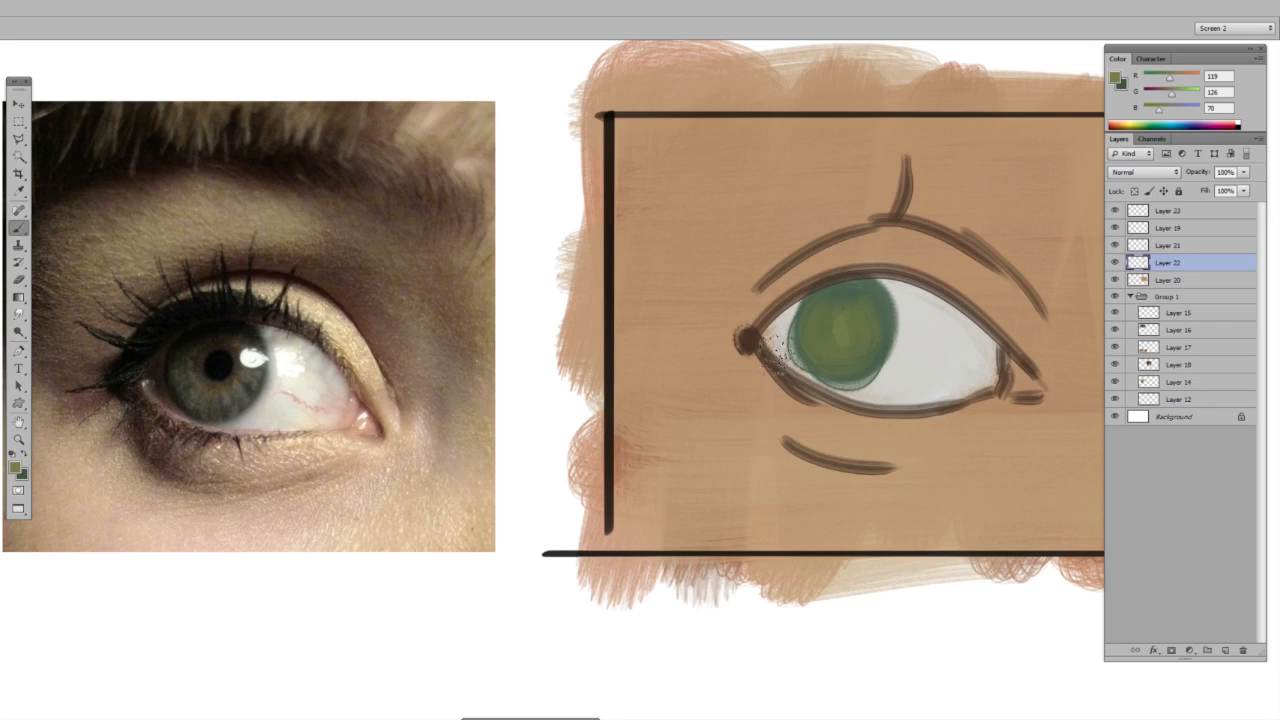
- Sample the iris green and set the foreground colour to a near-black green (0b100c)
left_click(840, 289, "alt")
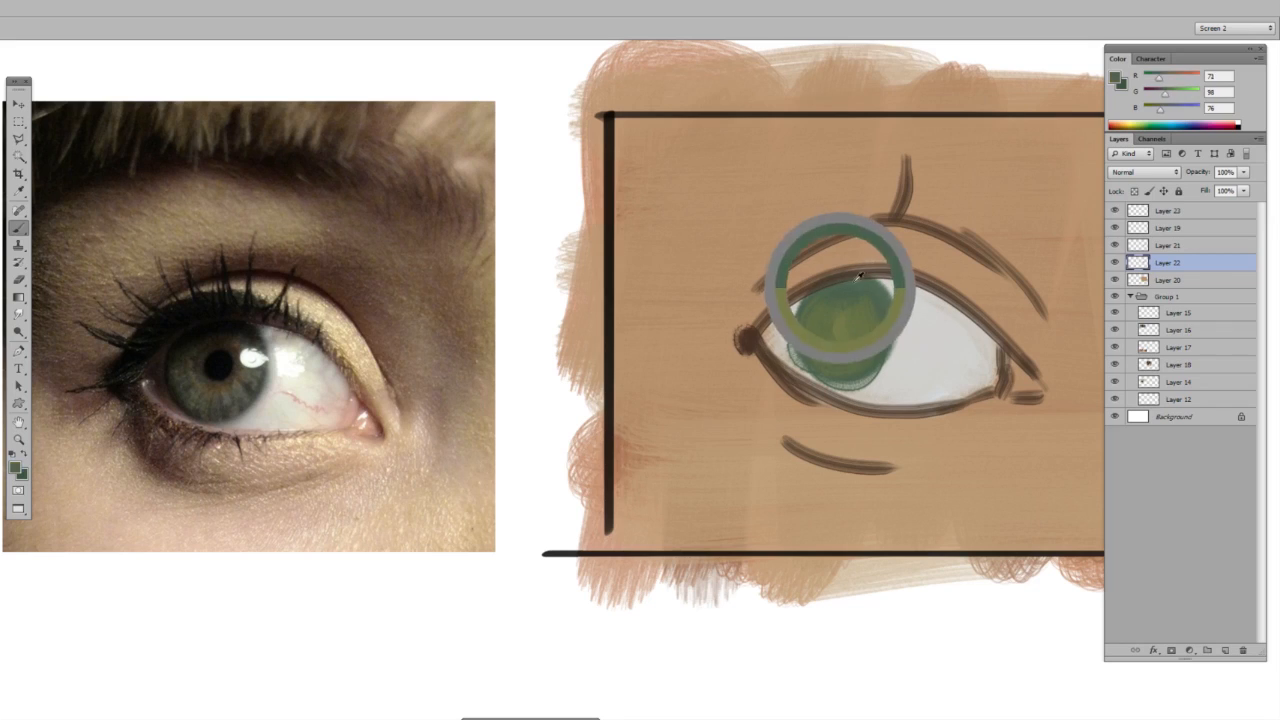
left_click(1116, 80)
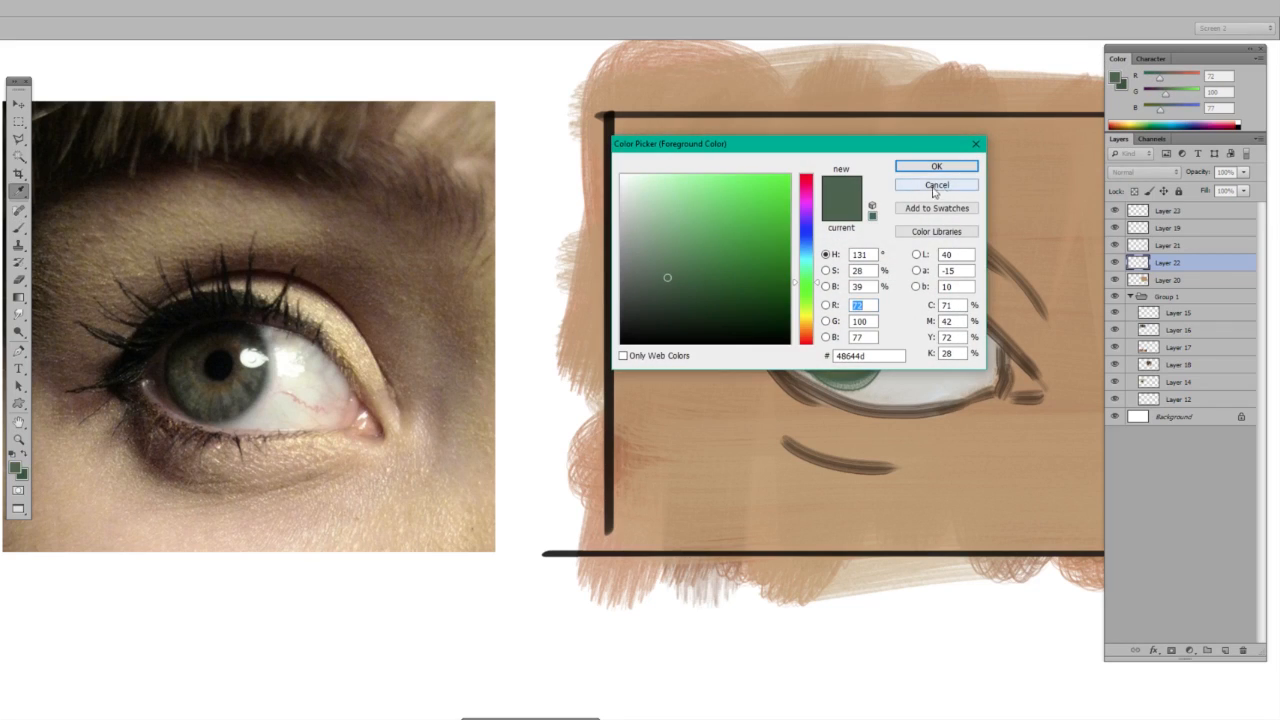
left_click(673, 334)
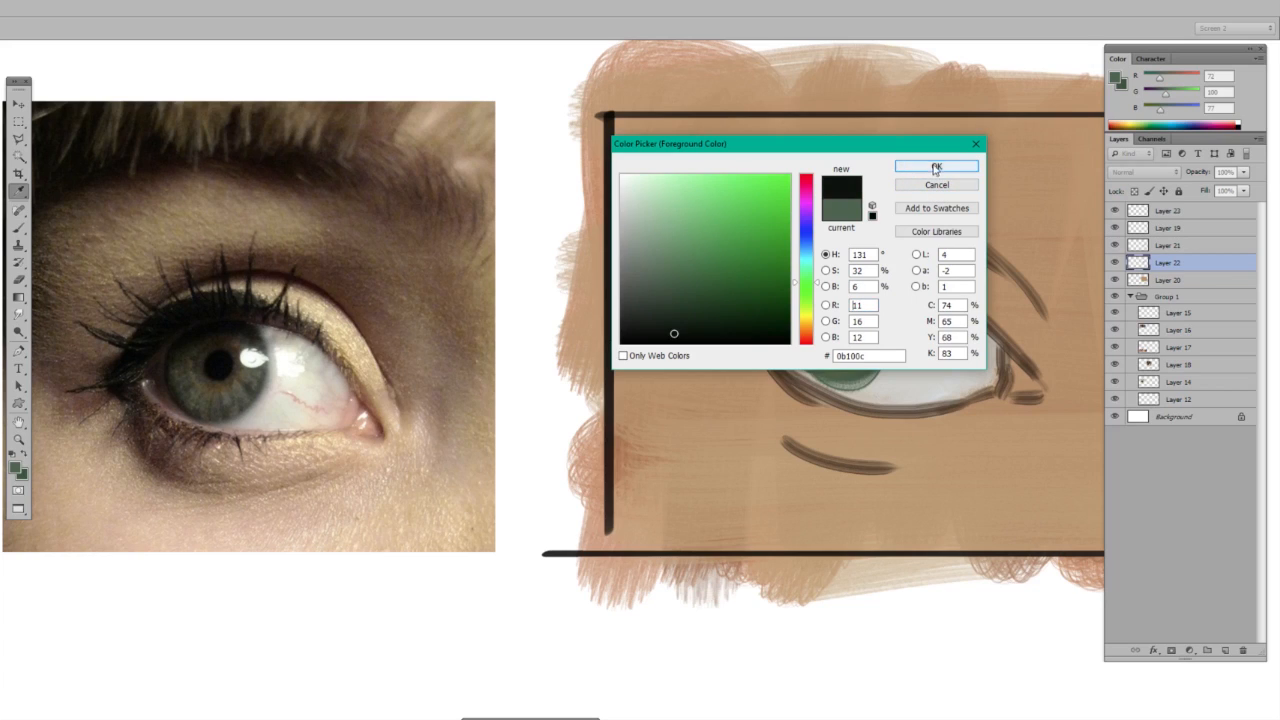
left_click(935, 168)
- Try a round near-black pupil in the centre of the iris at different brush sizes, and undo the attempts
left_click_drag(904, 325, 778, 595)
key("ctrl+z")
right_click(872, 302)
left_click(883, 327)
key("Return")
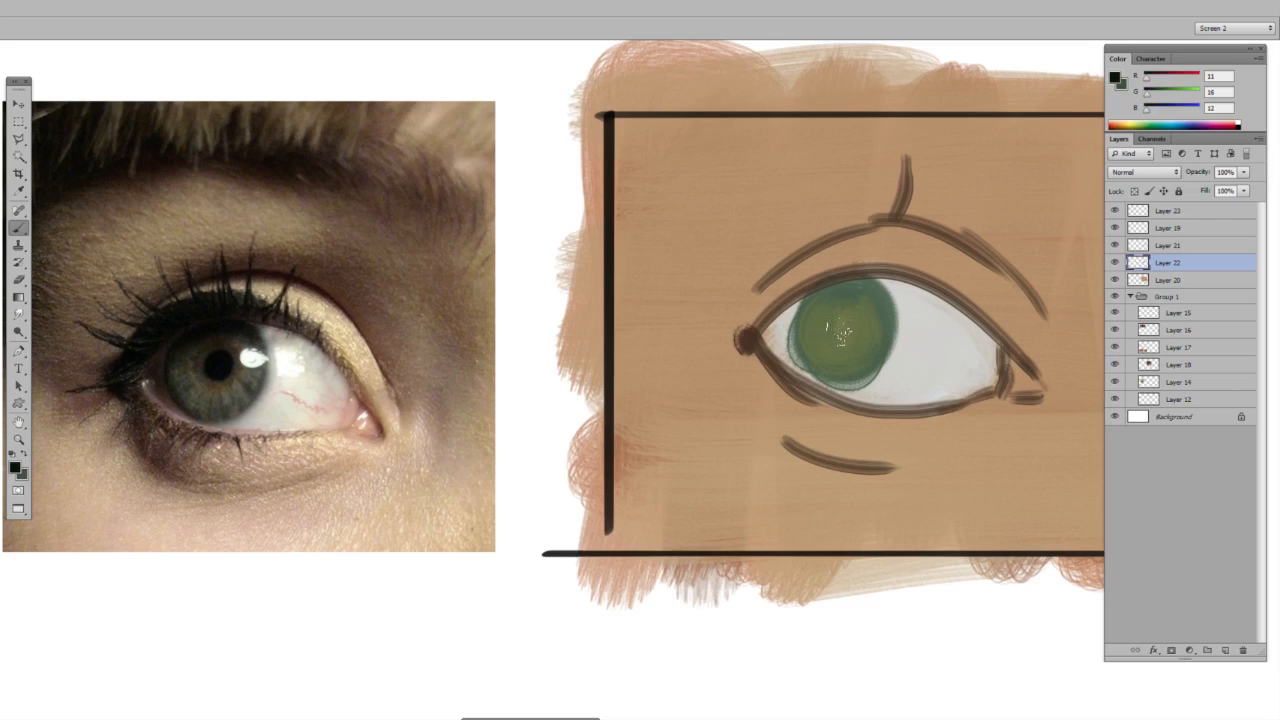
left_click(841, 328)
key("ctrl+z")
right_click(875, 310)
left_click(866, 327)
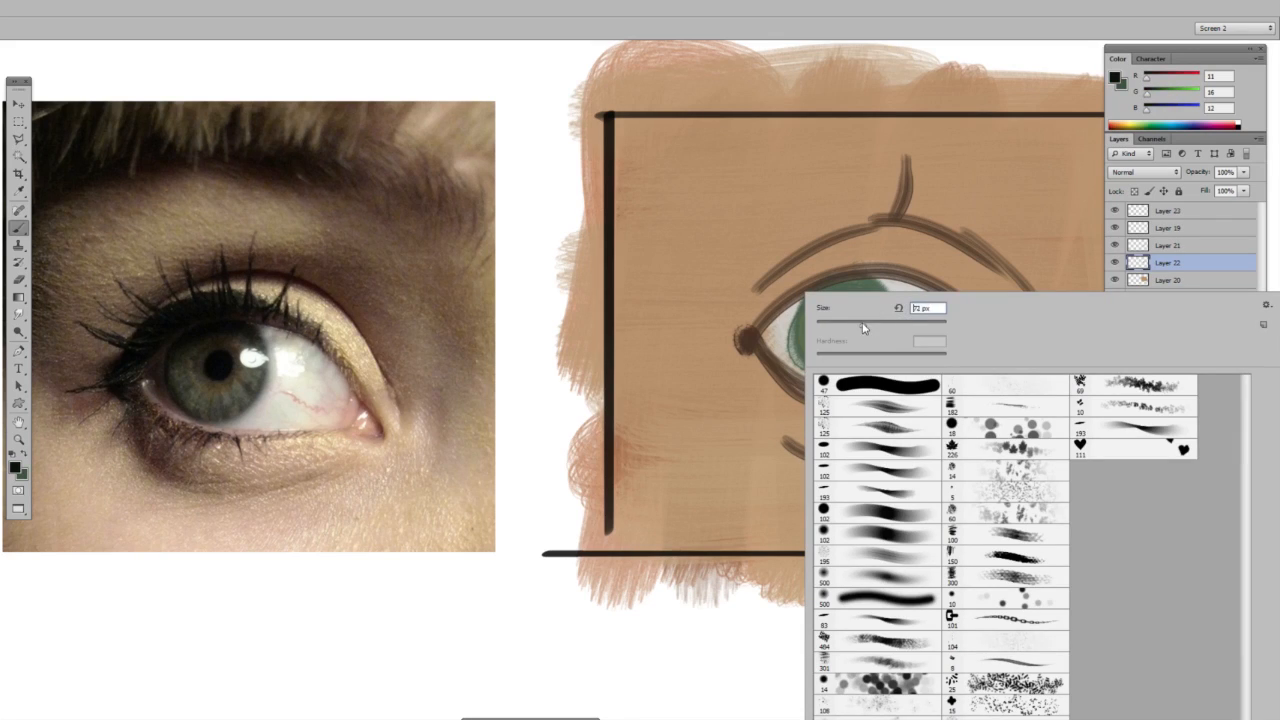
key("Return")
left_click(838, 330)
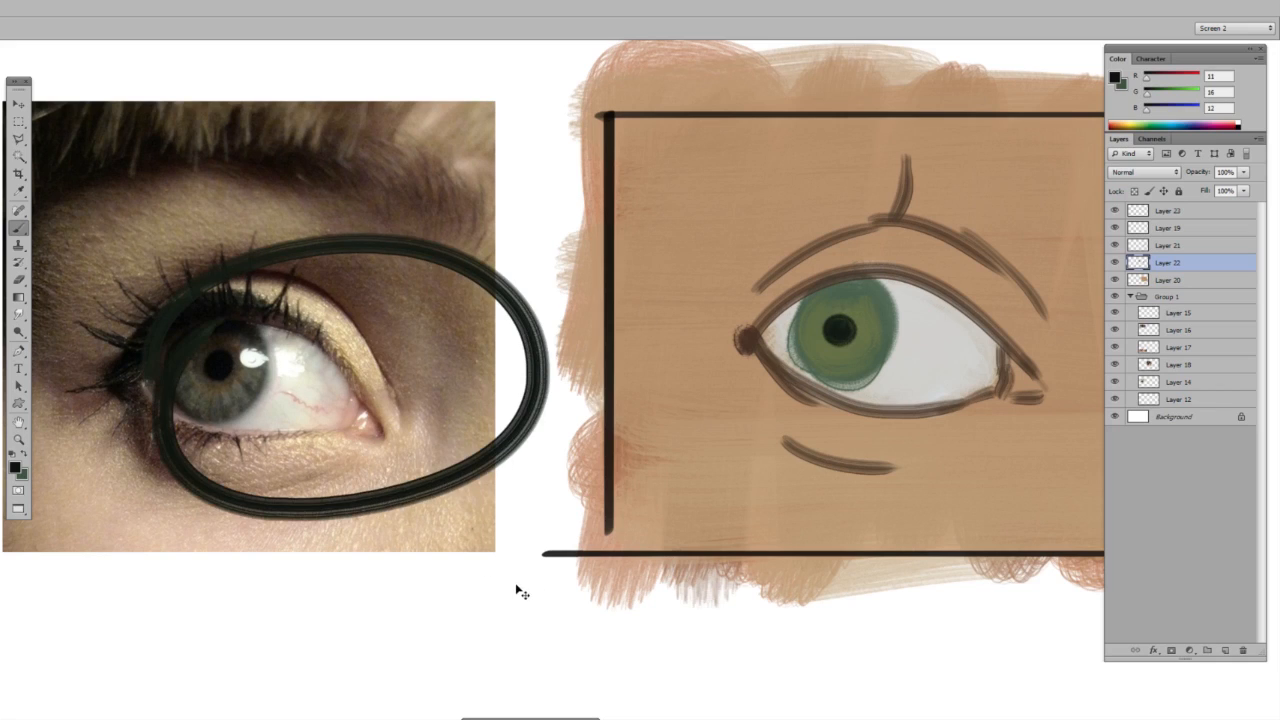
mouse_move(830, 333)
left_mouse_down()
mouse_move(873, 333)
mouse_move(870, 296)
mouse_move(884, 297)
mouse_move(826, 297)
mouse_move(804, 320)
mouse_move(844, 296)
mouse_move(824, 296)
mouse_move(884, 298)
left_mouse_up()
key("ctrl+alt+z")
key("ctrl+alt+z")
- Paint a near-black shadow across the top of the iris and sample a dark green for its lower edge
key("ctrl+space")
left_click(884, 297)
left_click(893, 302, "alt")
left_click_drag(806, 319, 874, 313)
key("x")
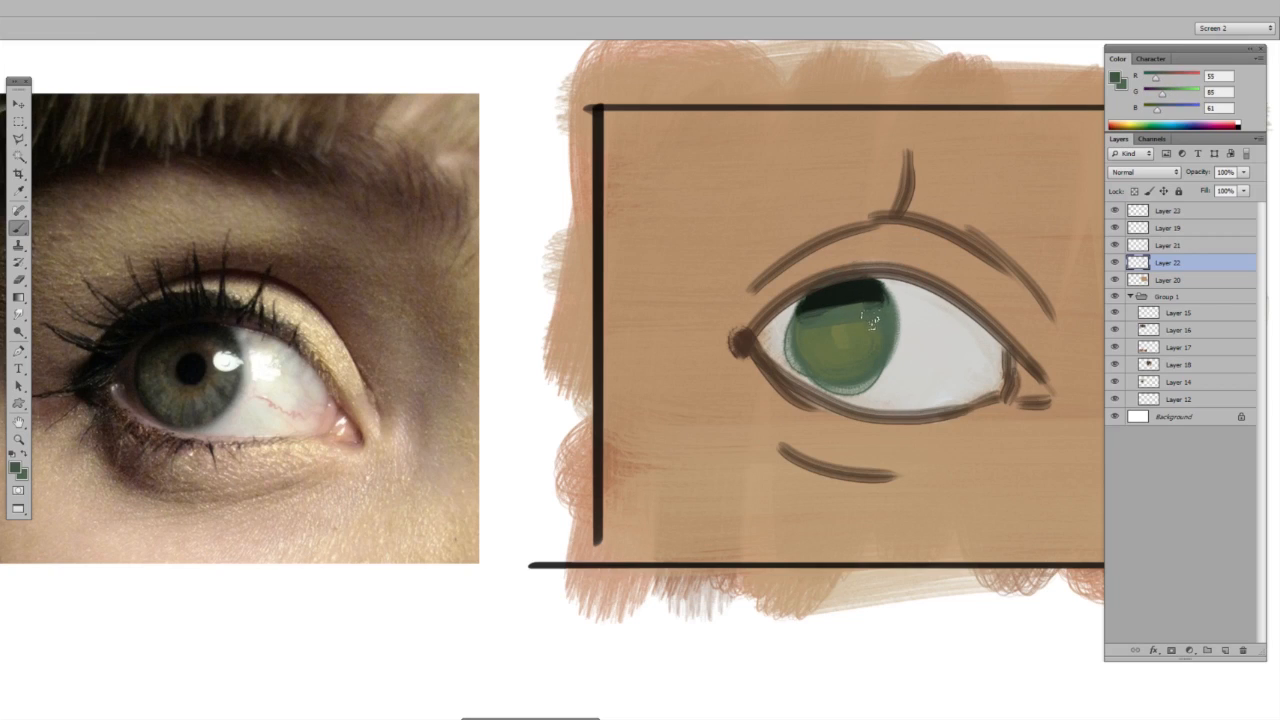
- Choose the 195 px textured brush, reduce its size and blend the near-black shadow down into the iris
right_click(875, 322)
left_click(844, 575)
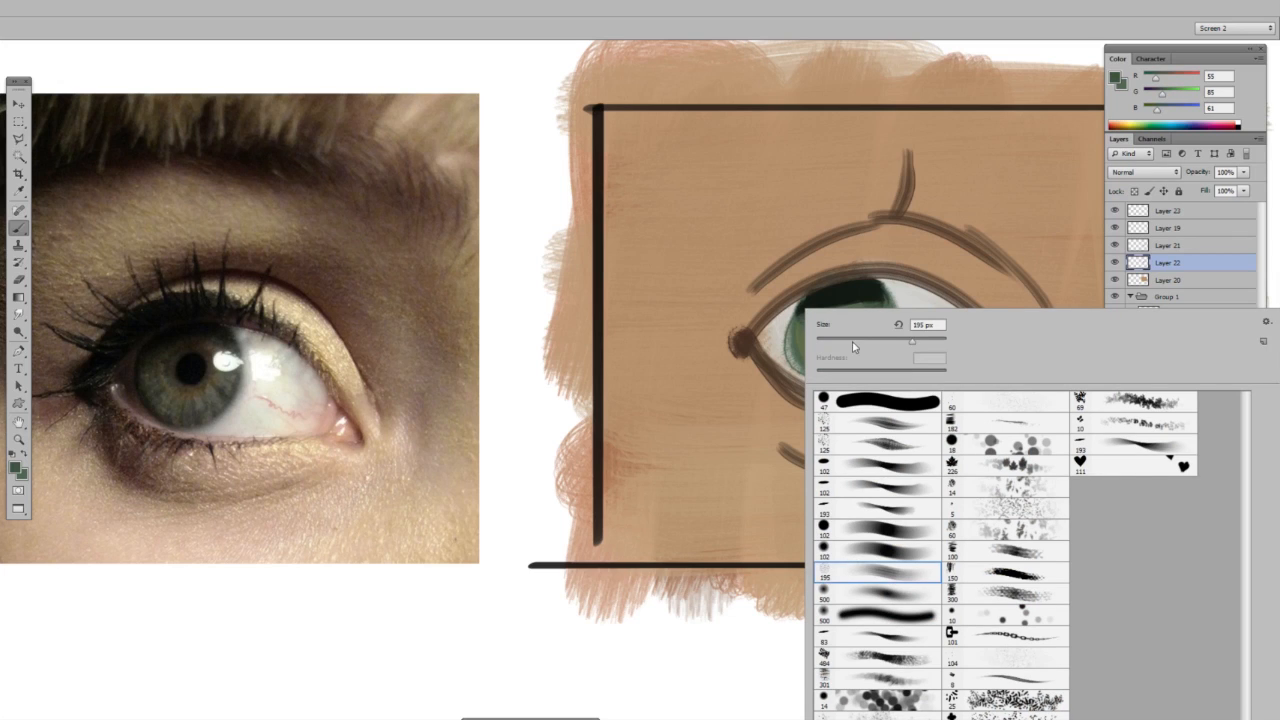
left_click(853, 341)
left_click(852, 300, "alt")
left_click_drag(820, 316, 880, 308)
- Compare with the reference iris and blend sampled greens across the painted iris to darken it and soften the shadow
mouse_move(132, 407)
left_mouse_down()
mouse_move(232, 390)
mouse_move(227, 380)
left_mouse_up()
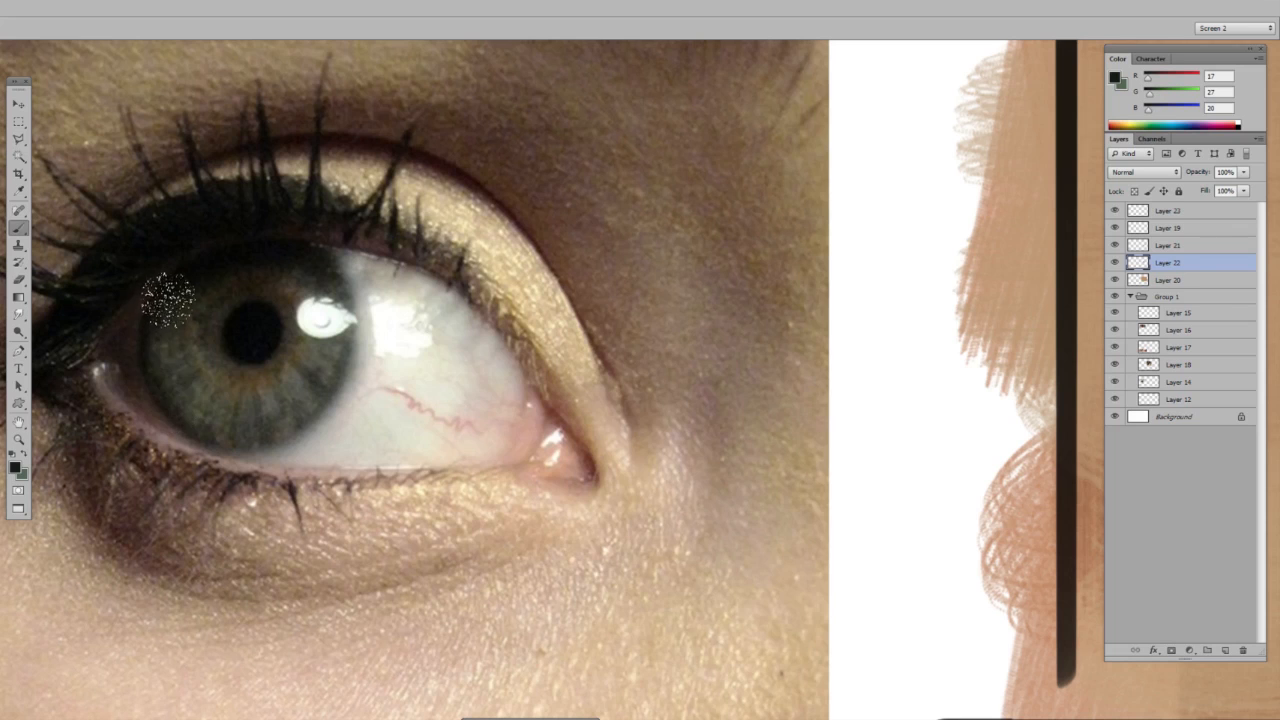
key("z")
left_click_drag(361, 350, 245, 350)
mouse_move(826, 269)
left_mouse_down()
mouse_move(760, 267)
mouse_move(813, 289)
mouse_move(808, 314)
mouse_move(820, 320)
mouse_move(770, 338)
mouse_move(816, 321)
mouse_move(776, 325)
mouse_move(802, 328)
left_mouse_up()
key("b")
left_click(768, 302, "alt")
left_click(786, 334, "alt")
left_click(775, 303, "alt")
left_click(795, 328, "alt")
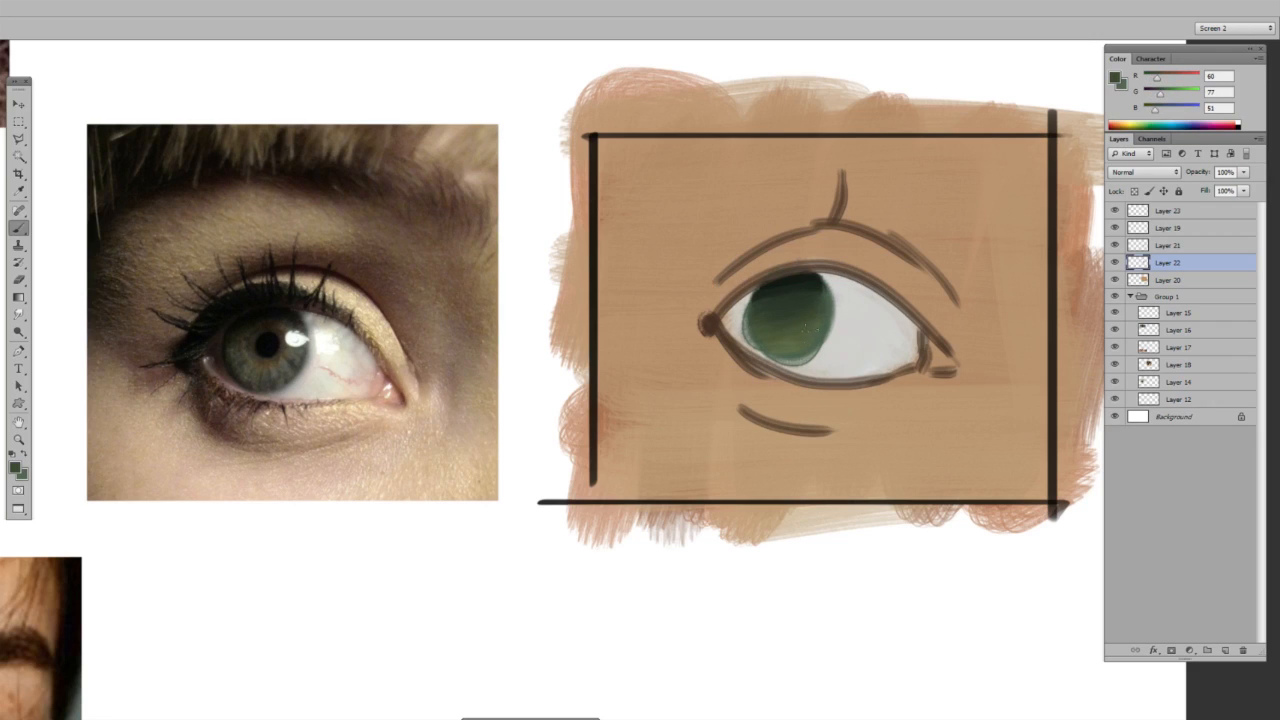
- Sample the darkest iris colour, adjust the brush size and darken the lower rim of the iris
left_click(795, 285, "alt")
scroll(786, 289, "up", 2)
right_click(805, 292)
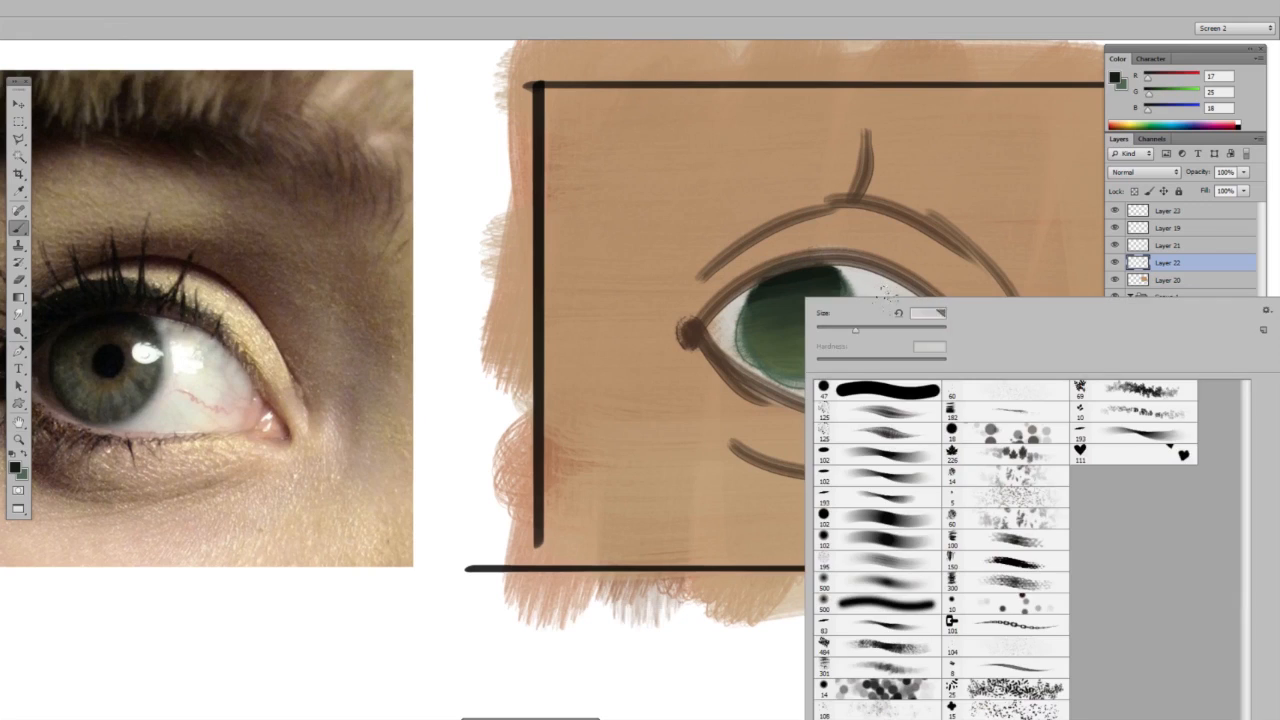
left_click(824, 269)
mouse_move(791, 384)
left_mouse_down()
mouse_move(833, 356)
mouse_move(790, 379)
mouse_move(764, 364)
left_mouse_up()
- Smooth the dark rim and shadow into the iris using dark greens sampled from around it
left_click(827, 361, "alt")
left_click(823, 357, "alt")
left_click(842, 340, "alt")
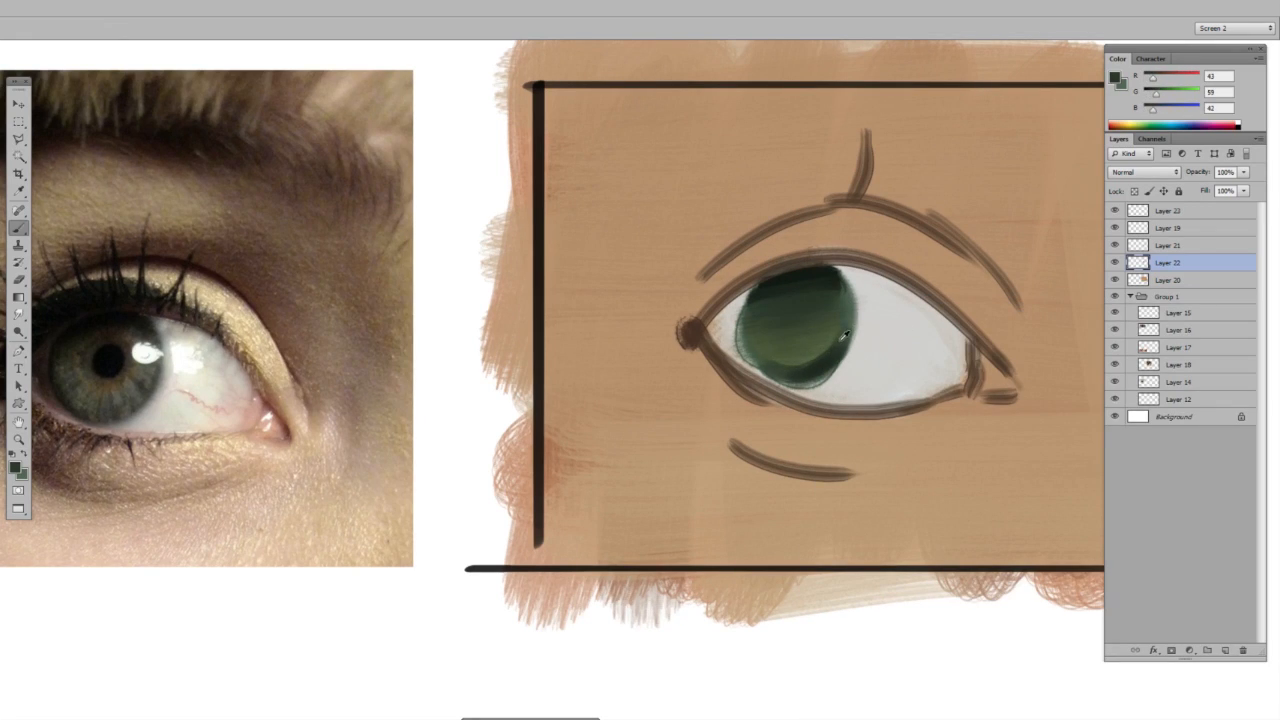
left_click(827, 349, "alt")
left_click(813, 374, "alt")
mouse_move(752, 310)
left_mouse_down()
mouse_move(748, 366)
mouse_move(857, 317)
left_mouse_up()
left_click(774, 332, "alt")
key("v")
left_click_drag(900, 334, 936, 371)
key("ctrl+z")
key("b")
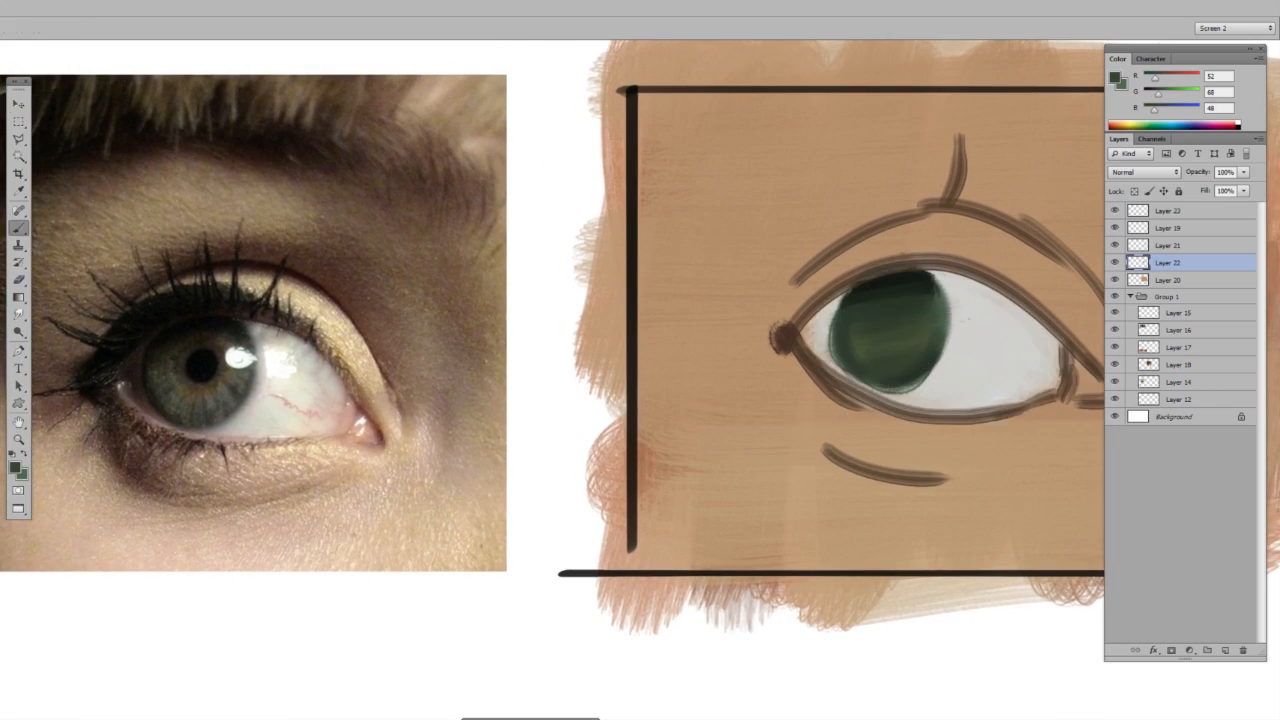
- Set the colour to a dark warm grey (RGB 103, 99, 86) and shade the eye white's outer corner, deepening it beside the iris
left_click(991, 323, "alt")
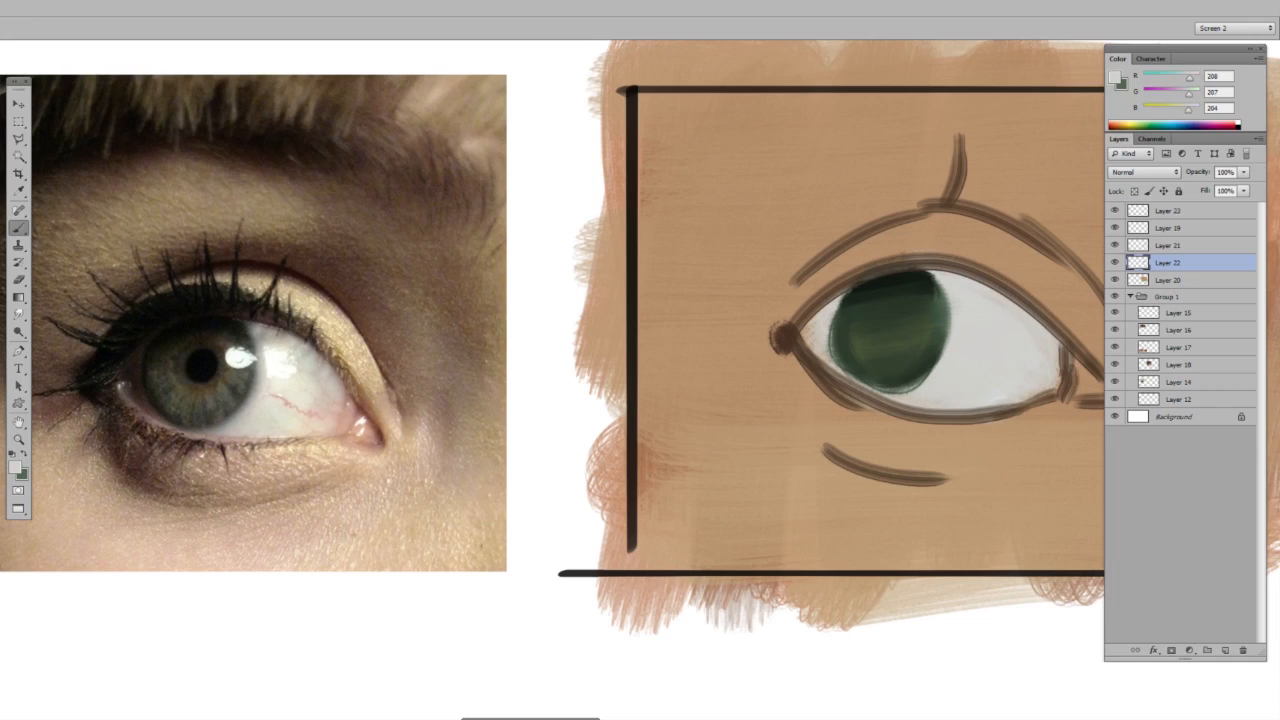
left_click(1117, 78)
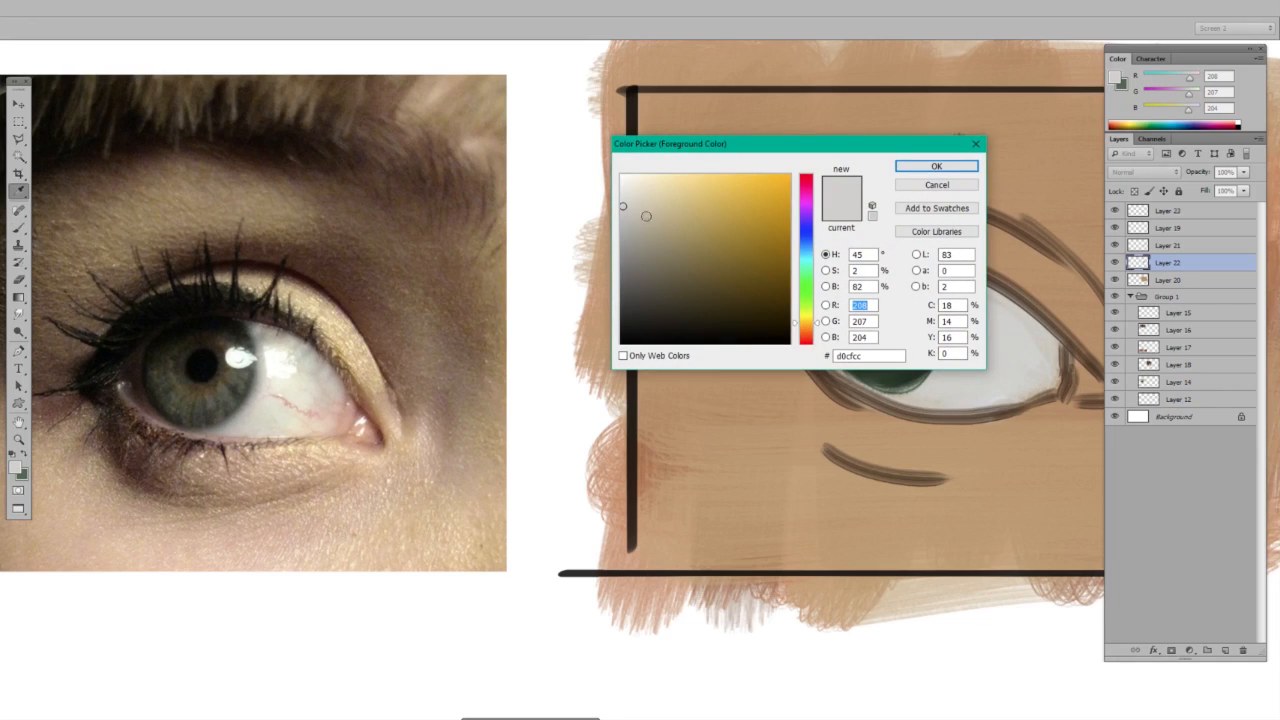
left_click(646, 277)
left_click(958, 166)
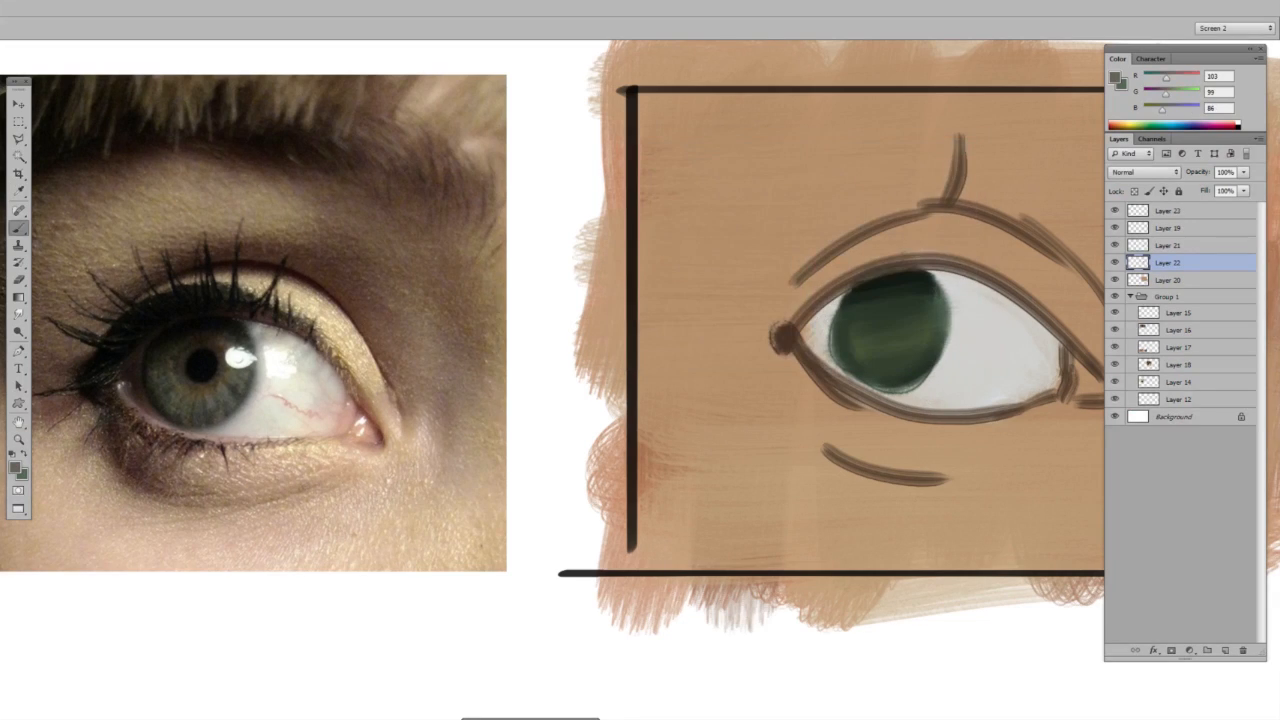
mouse_move(822, 304)
left_mouse_down()
mouse_move(832, 370)
mouse_move(810, 330)
mouse_move(832, 332)
mouse_move(808, 348)
left_mouse_up()
left_click(877, 282, "alt")
mouse_move(846, 296)
left_mouse_down()
mouse_move(838, 336)
mouse_move(852, 282)
mouse_move(812, 326)
left_mouse_up()
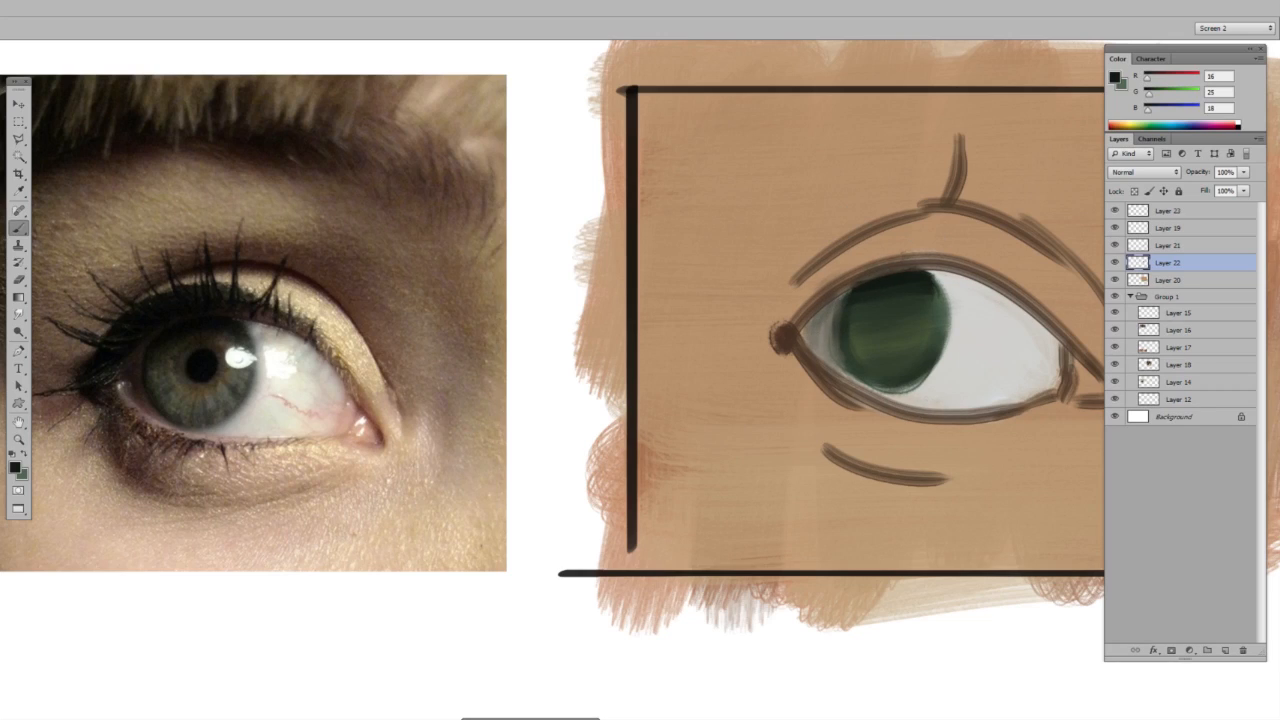
- Shift the sampled corner grey to a brown (RGB 95, 74, 59) and shade the eye white between iris and outer corner
left_click(824, 316, "alt")
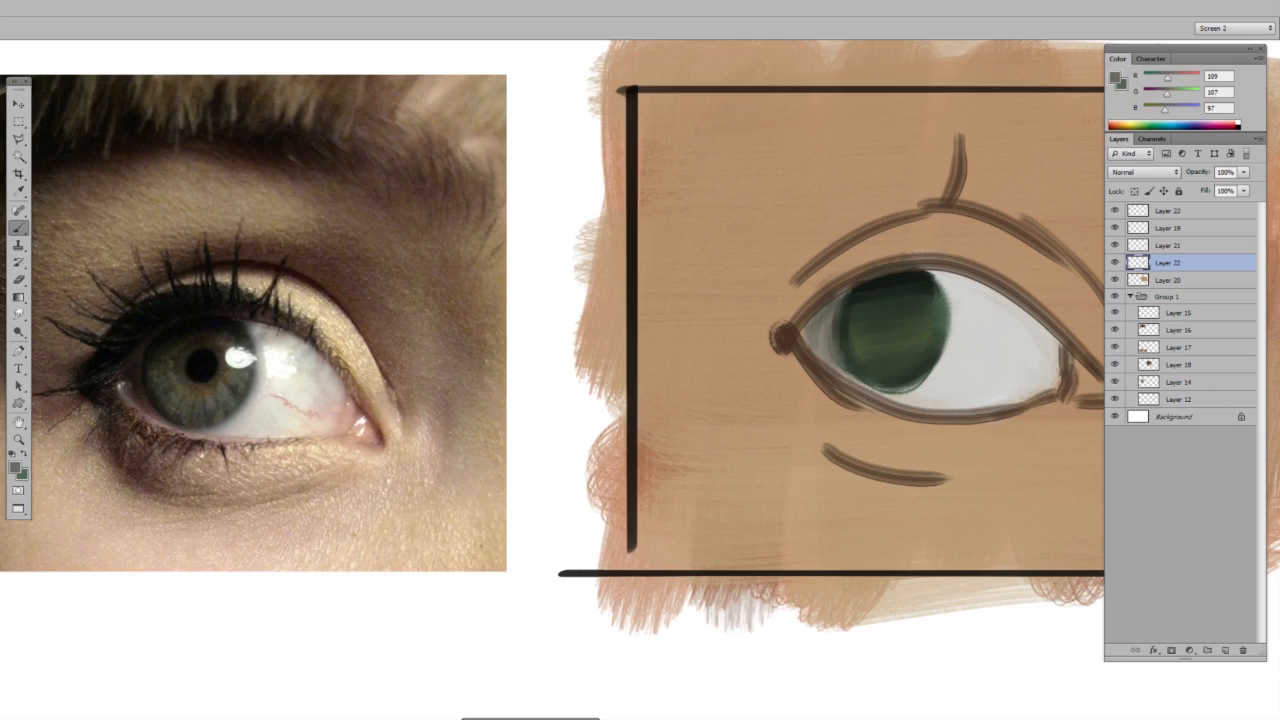
left_click(1118, 80)
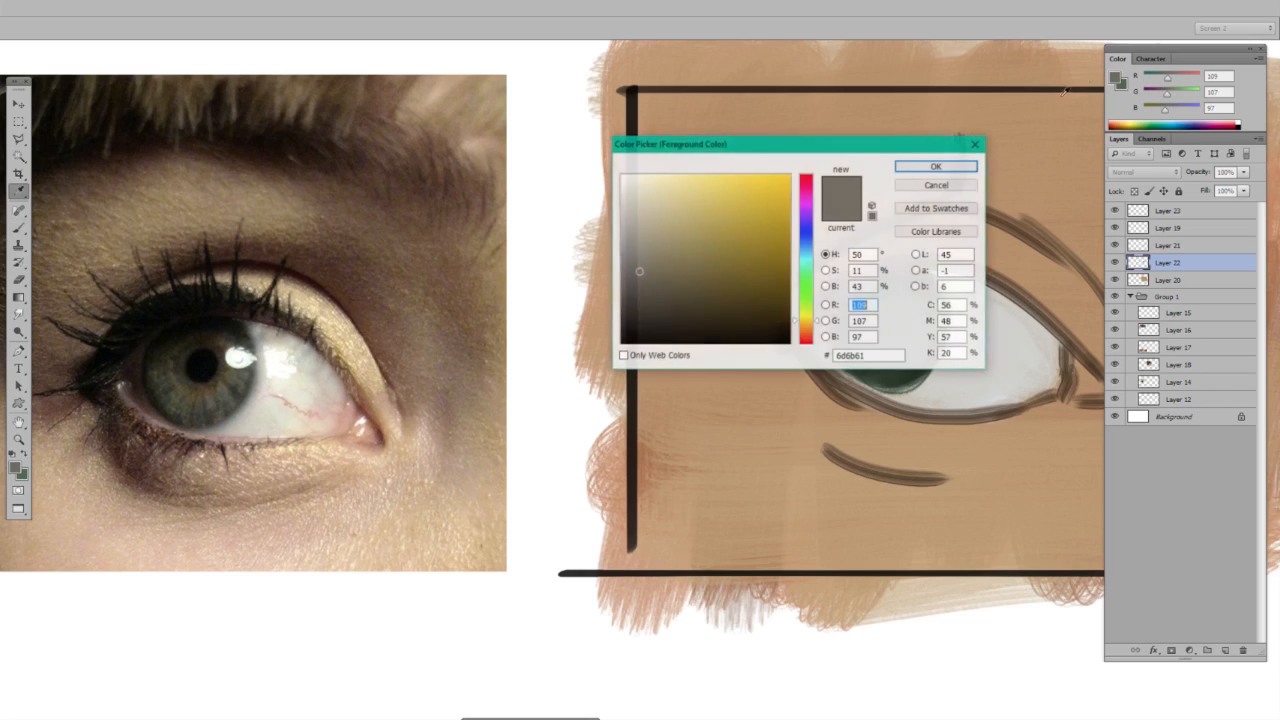
left_click(806, 329)
left_click(804, 333)
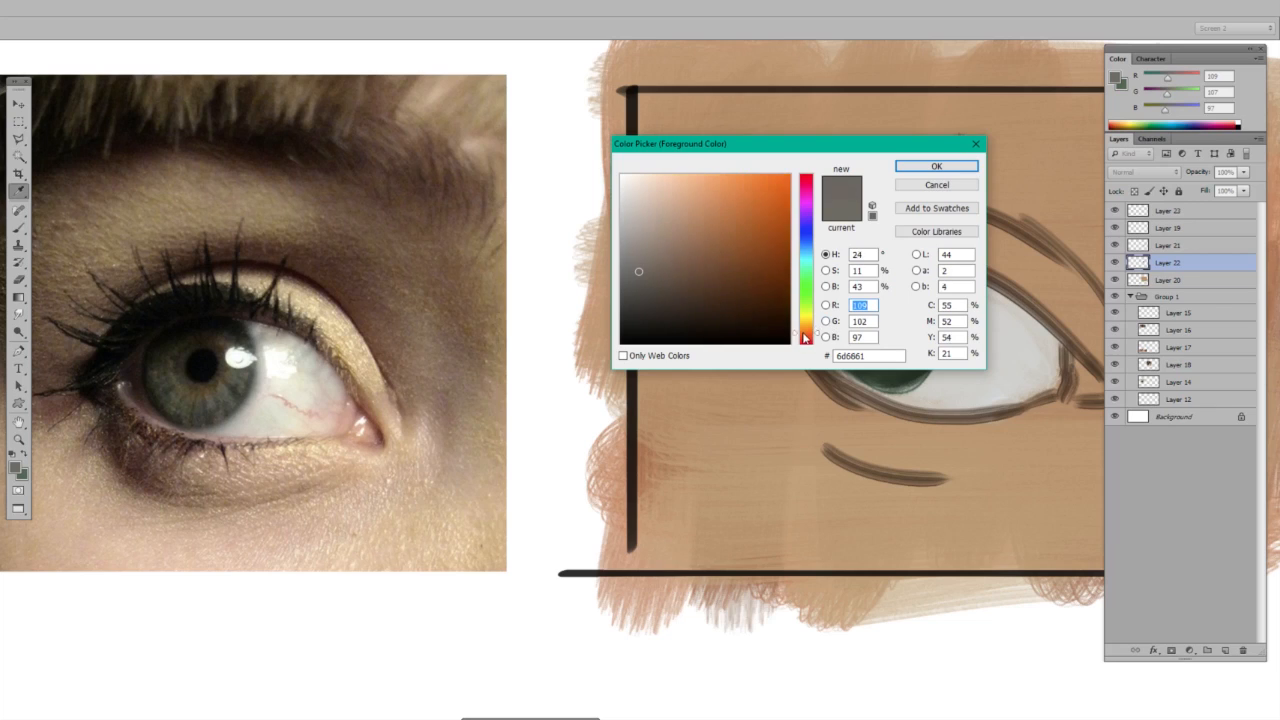
left_click(685, 281)
left_click(937, 166)
left_click_drag(826, 316, 821, 359)
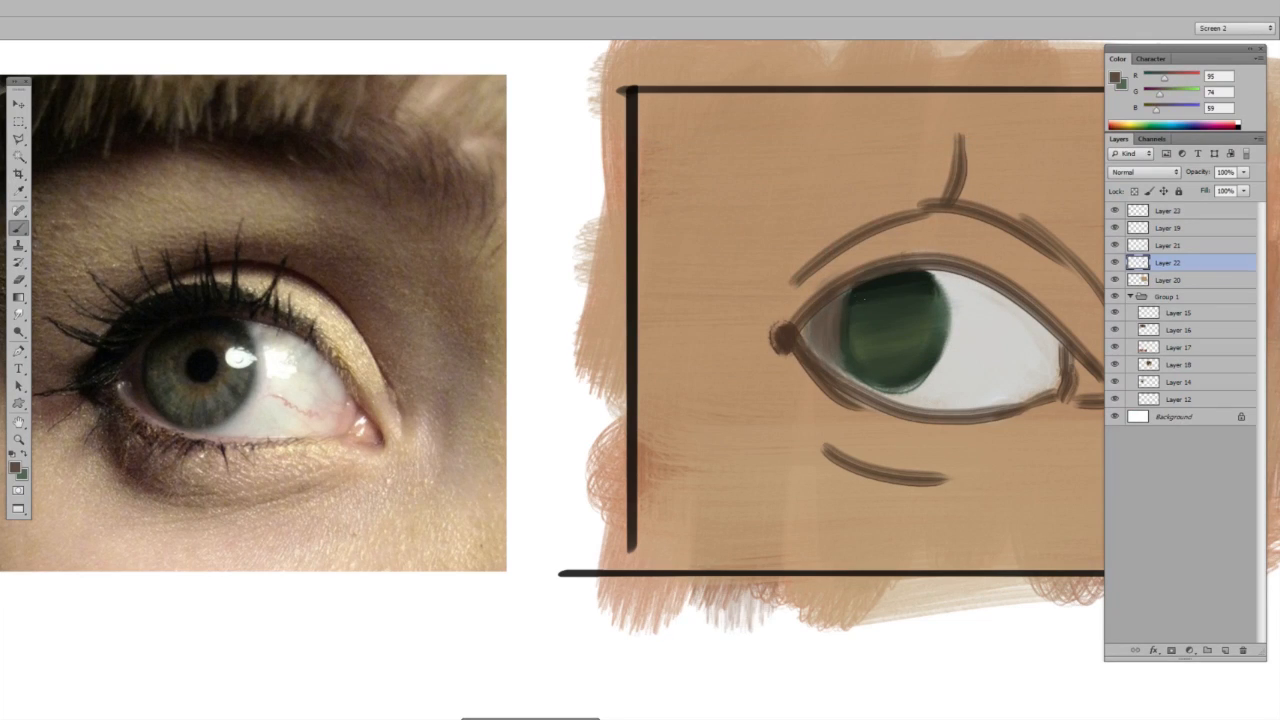
- Sample the near-black from the top of the iris and paint a round pupil in the iris centre
left_click(890, 281, "alt")
left_click_drag(892, 322, 890, 330)
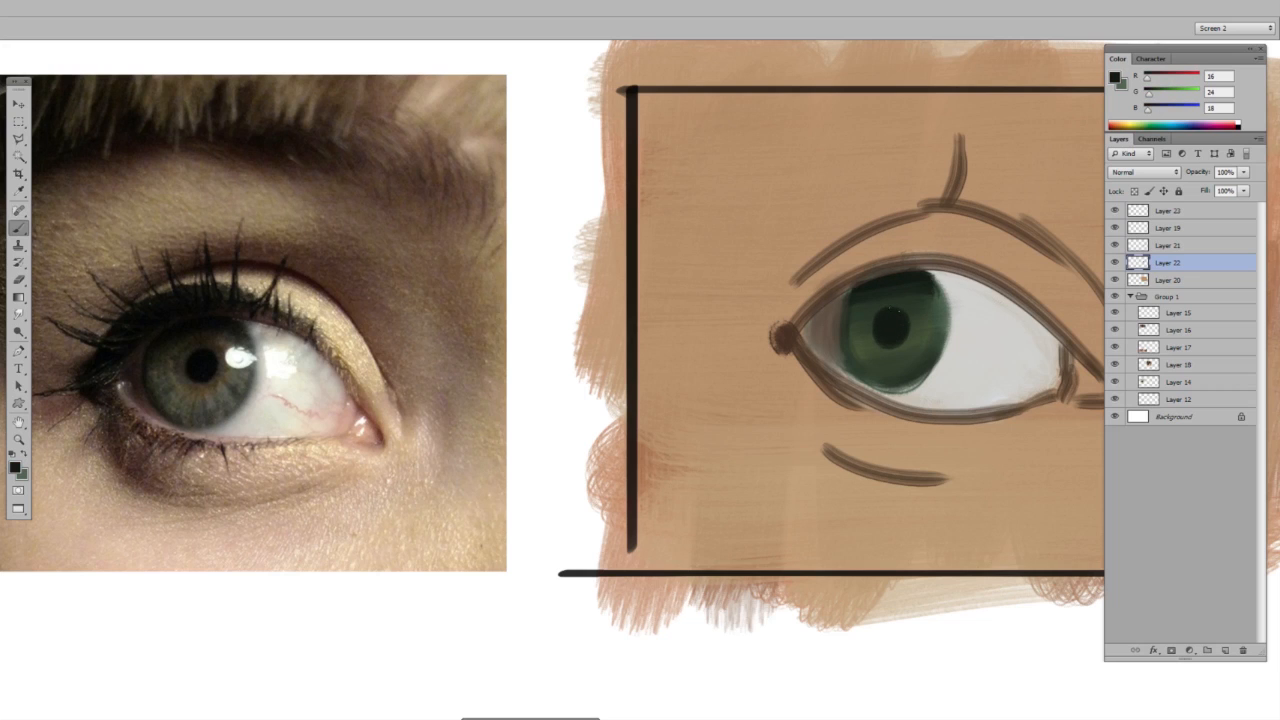
mouse_move(970, 316)
left_mouse_down()
mouse_move(950, 320)
mouse_move(973, 320)
left_mouse_up()
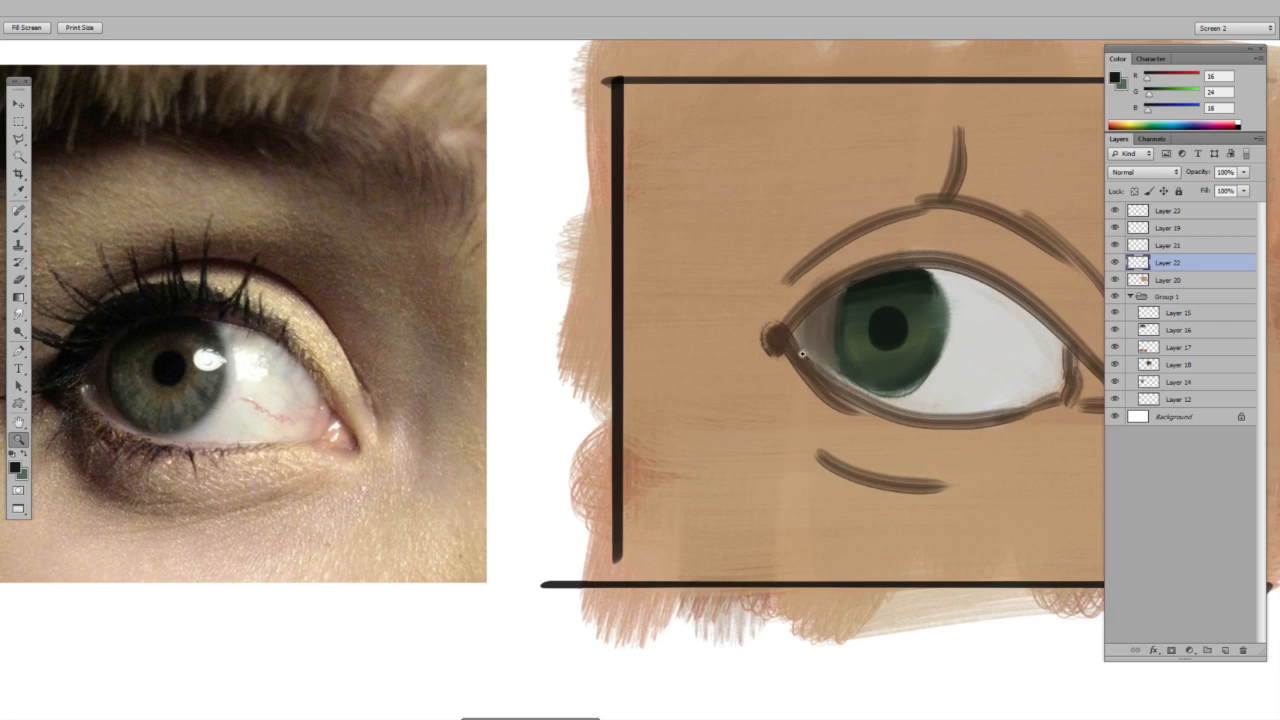
- Adjust the brush size and blend the outer-corner shadow along the iris edge with sampled brown-greys
key("b")
left_click(834, 318, "alt")
right_click(834, 322)
left_click_drag(840, 350, 838, 350)
left_click(833, 303, "alt")
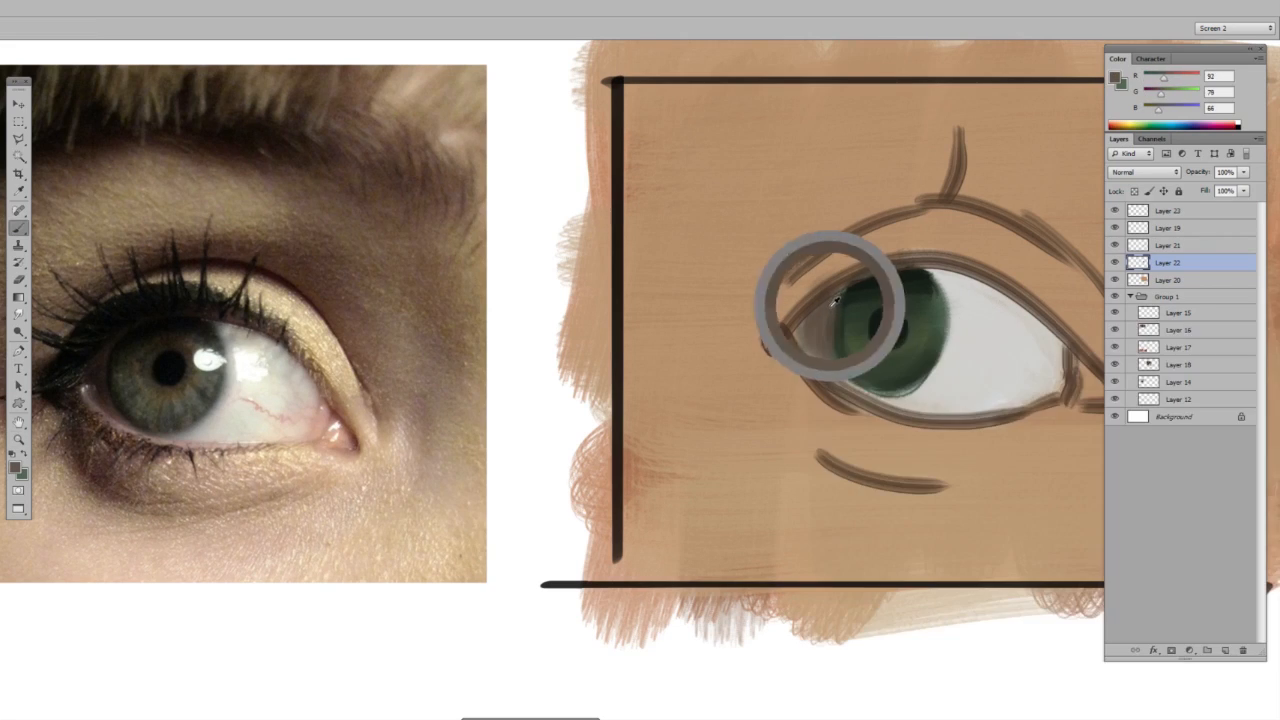
- Shade the lower part of the eye white between iris and inner corner, blending with sampled light greys
mouse_move(976, 397)
left_mouse_down()
mouse_move(942, 402)
mouse_move(1002, 396)
mouse_move(926, 402)
mouse_move(1006, 391)
mouse_move(940, 385)
mouse_move(995, 334)
mouse_move(976, 378)
mouse_move(988, 395)
mouse_move(964, 396)
left_mouse_up()
key("ctrl+z")
left_click(982, 396, "alt")
left_click(969, 374, "alt")
left_click(989, 348, "alt")
left_click(932, 393, "alt")
left_click(988, 379, "alt")
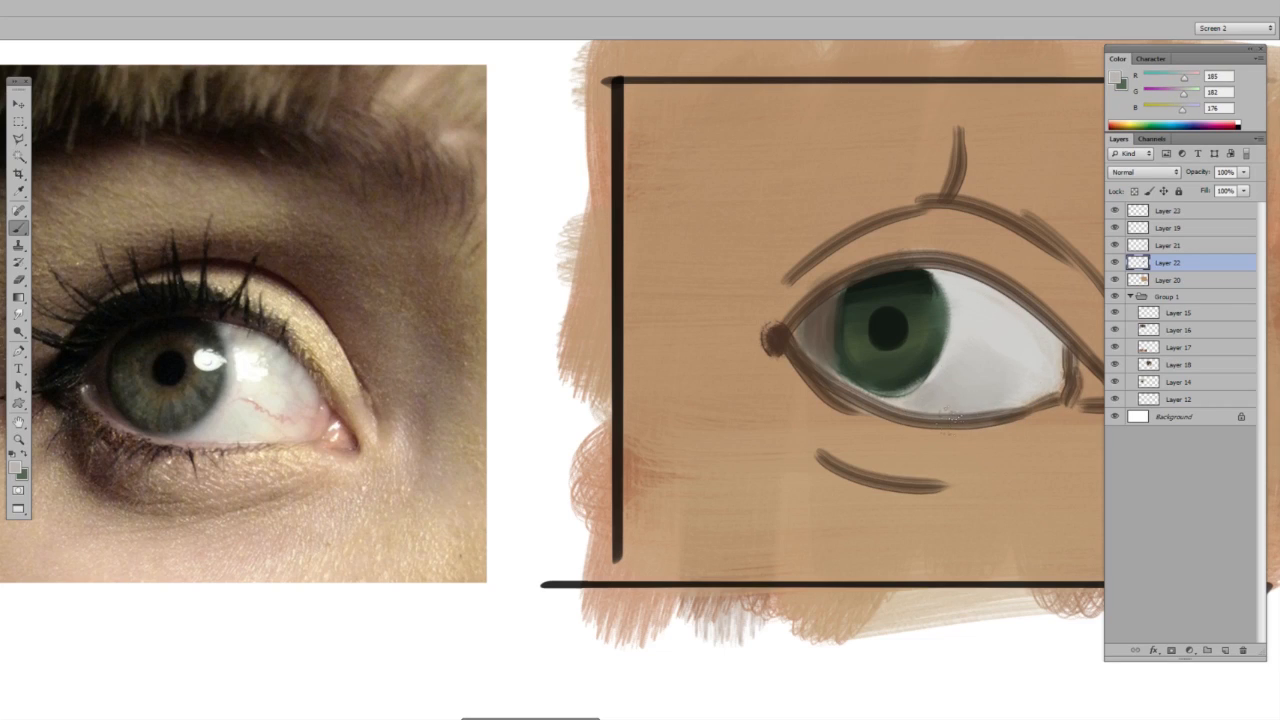
left_click(926, 399, "alt")
- Resize the brush and paint a soft grey shadow on the eye white beneath the upper lid
right_click(968, 332)
mouse_move(849, 315)
left_mouse_down()
mouse_move(822, 312)
mouse_move(843, 301)
left_mouse_up()
key("Return")
mouse_move(948, 276)
left_mouse_down()
mouse_move(1034, 328)
mouse_move(932, 272)
mouse_move(976, 284)
mouse_move(1018, 320)
mouse_move(948, 288)
left_mouse_up()
left_click(987, 290, "alt")
left_click(972, 298, "alt")
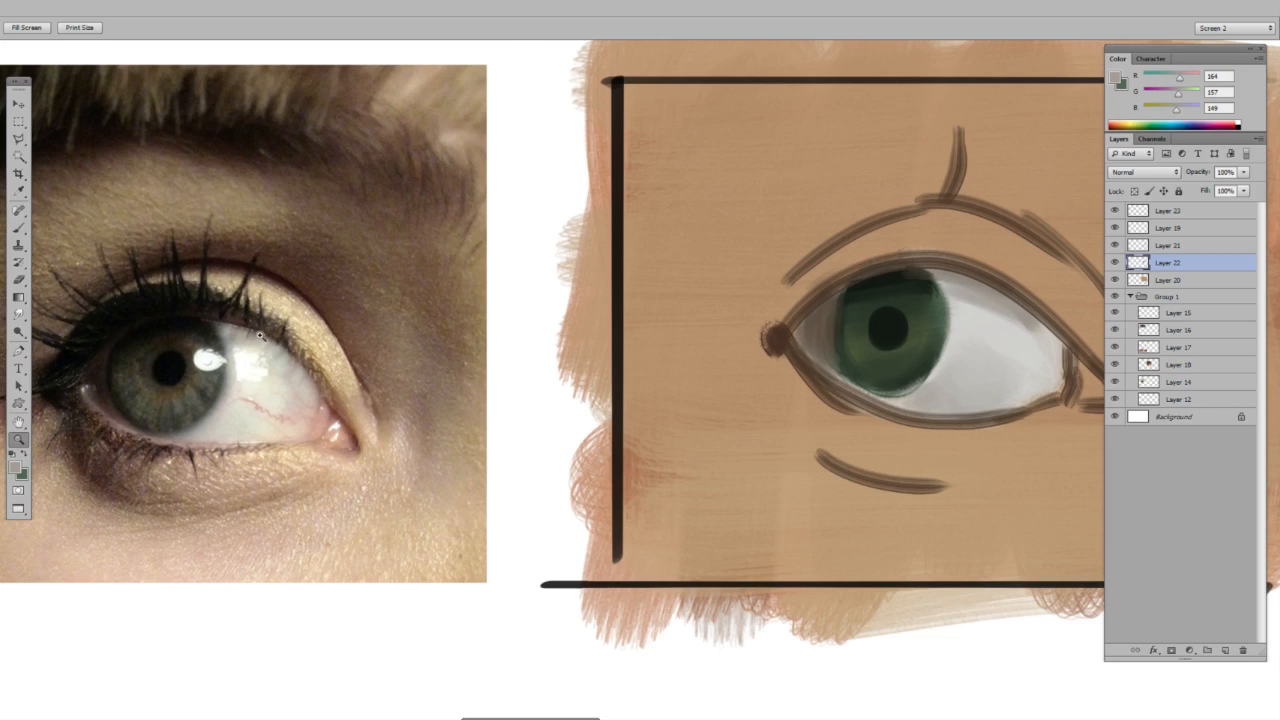
- Compare with the reference eye white and extend the grey upper-lid shadow towards the inner corner
scroll(263, 335, "up", 2)
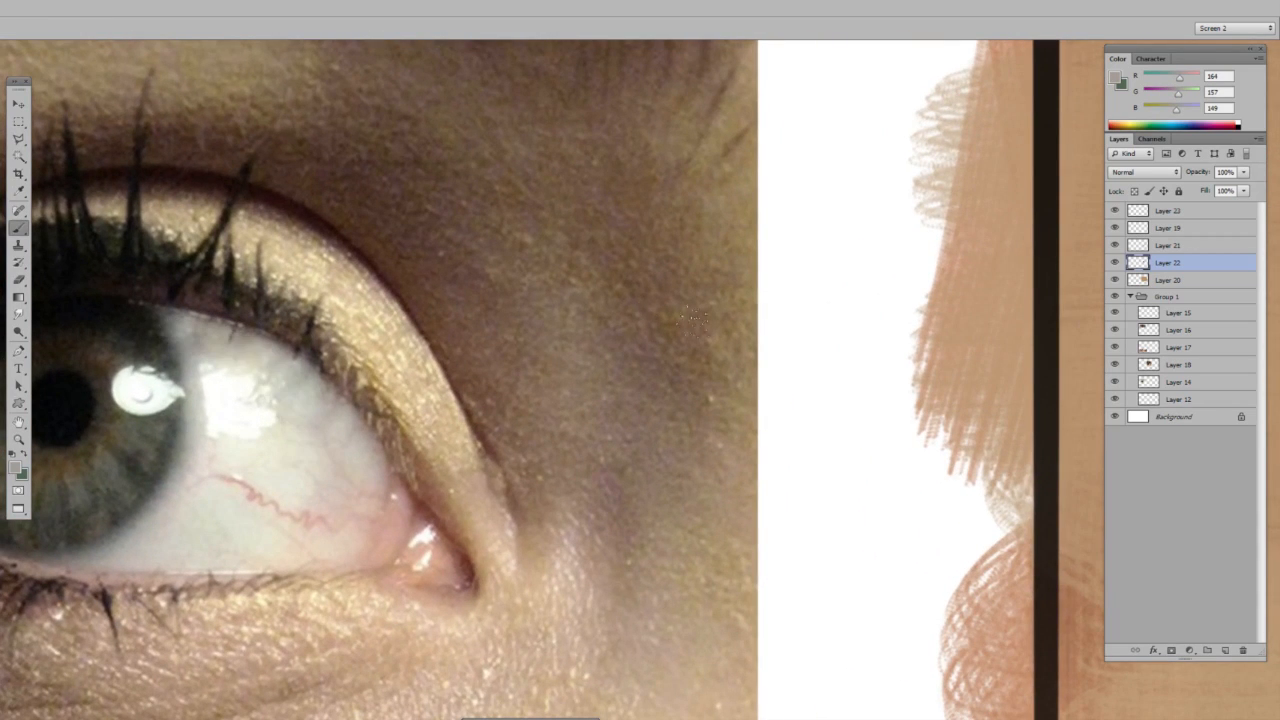
left_click(768, 336, "alt")
left_click(768, 336, "alt")
left_click_drag(1022, 317, 711, 287)
left_click(852, 281, "alt")
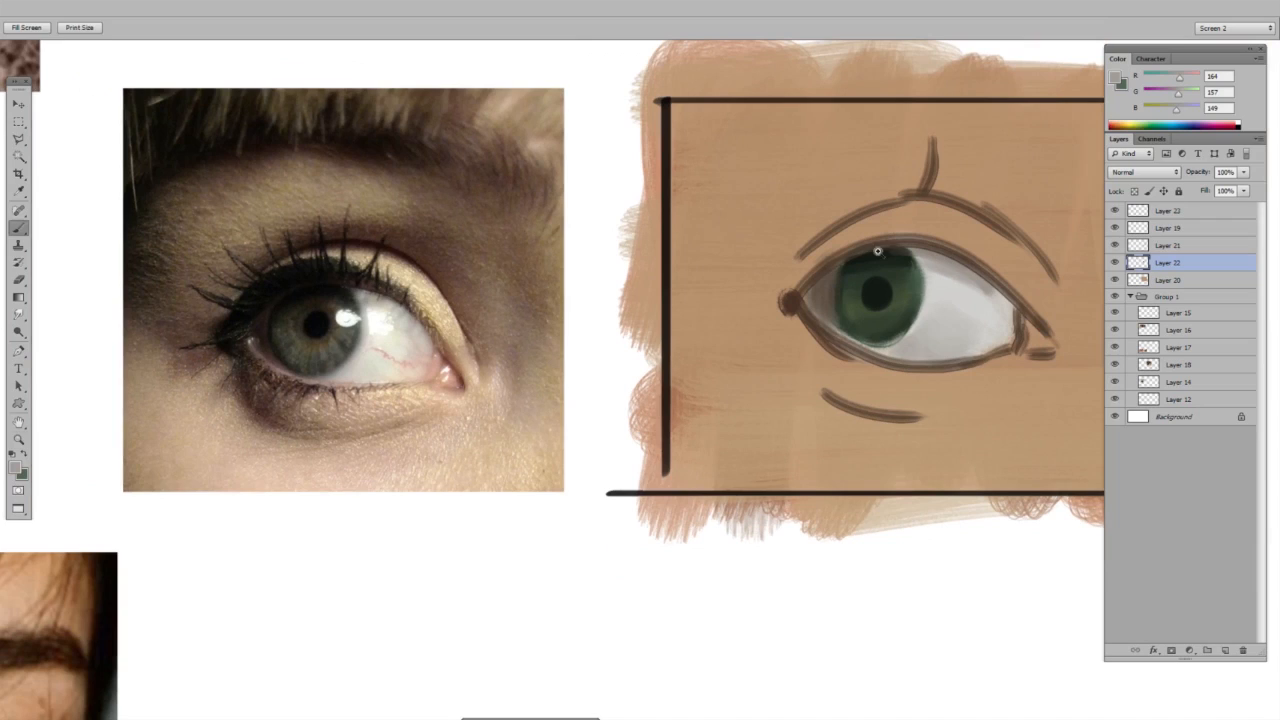
left_click(954, 280, "alt")
left_click_drag(954, 280, 979, 303)
left_click(947, 285)
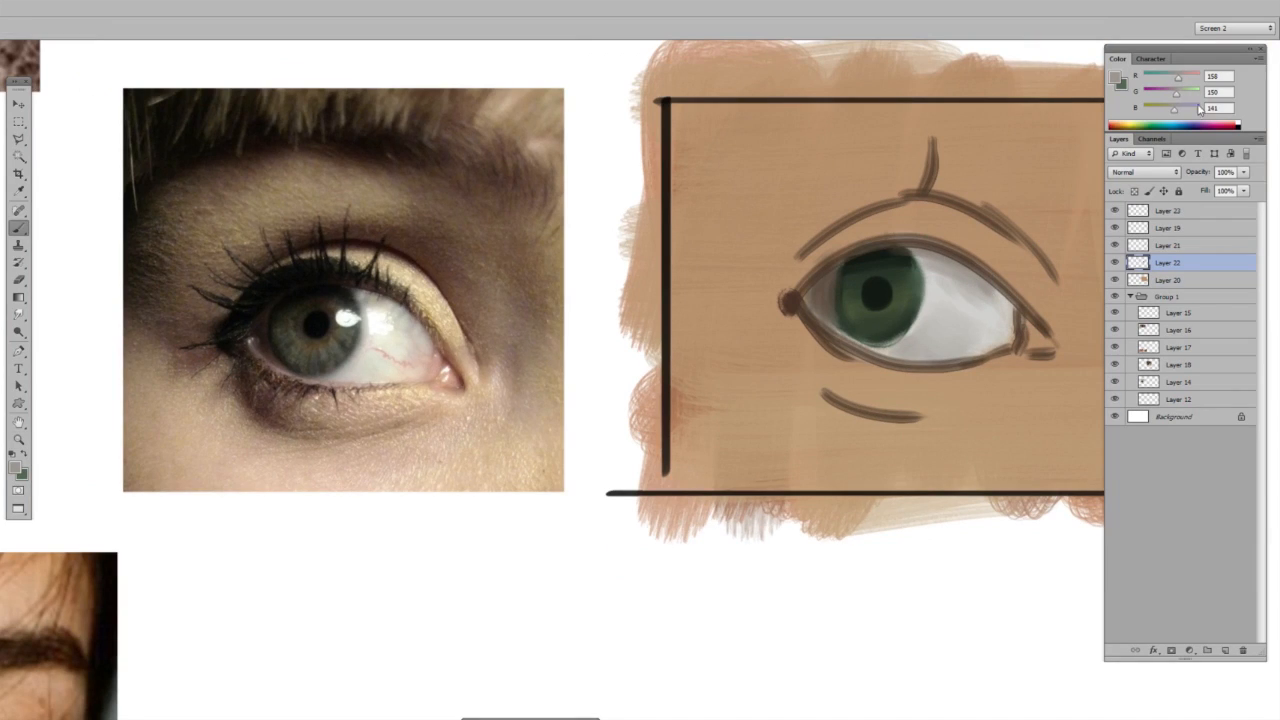
- Set the colour to a light pink (eeae9f) and brush it onto the eye white near the inner corner
left_click(962, 306, "alt")
left_click(1119, 72)
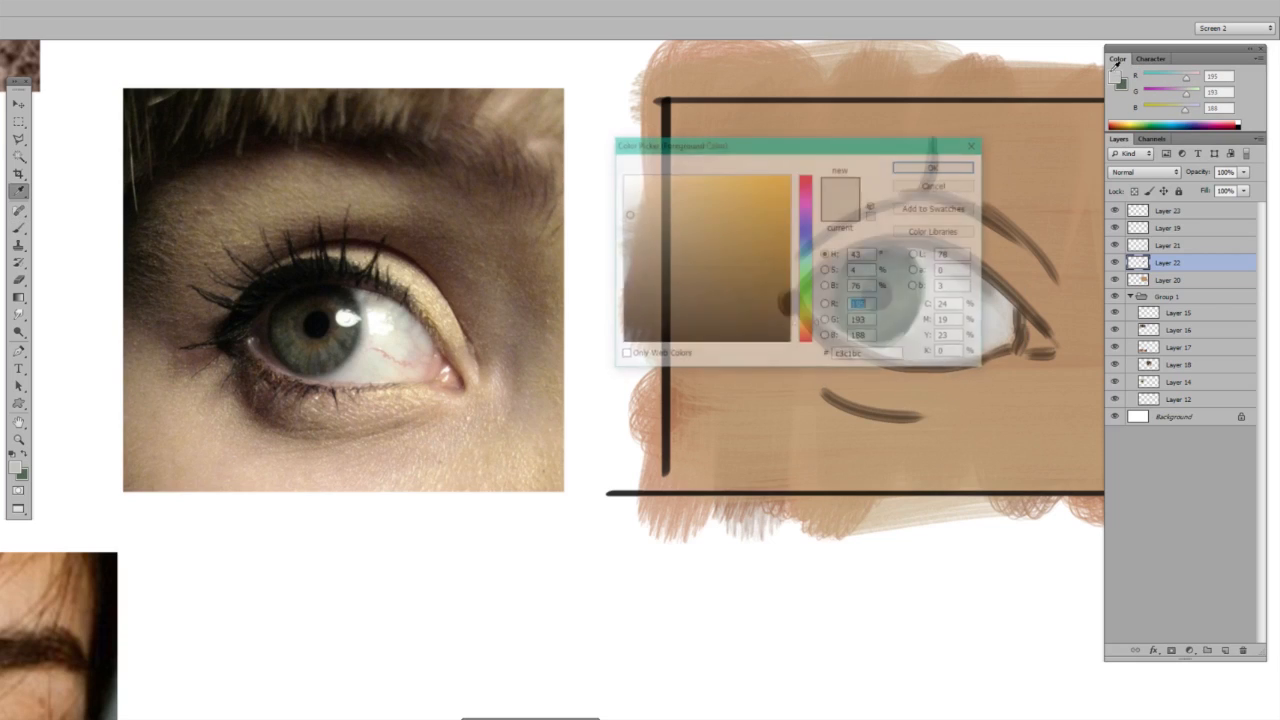
mouse_move(805, 324)
left_mouse_down()
mouse_move(807, 357)
mouse_move(804, 338)
left_mouse_up()
left_click_drag(666, 194, 676, 186)
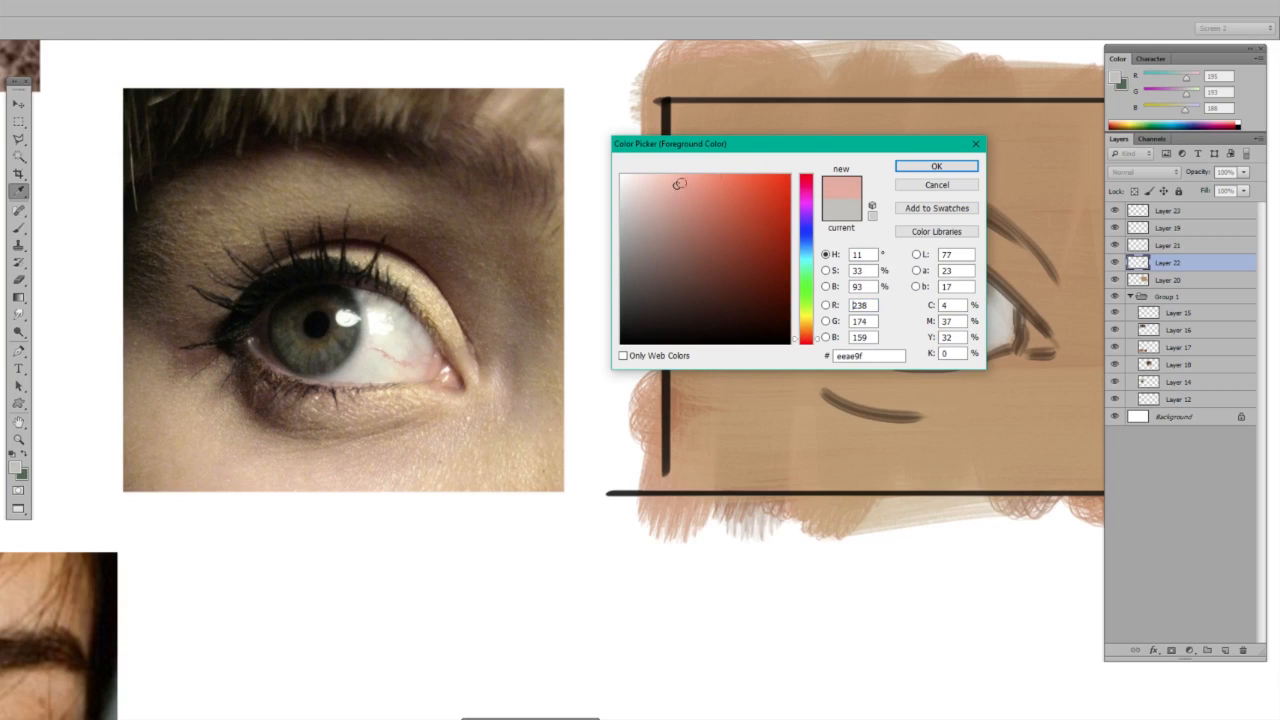
left_click(936, 166)
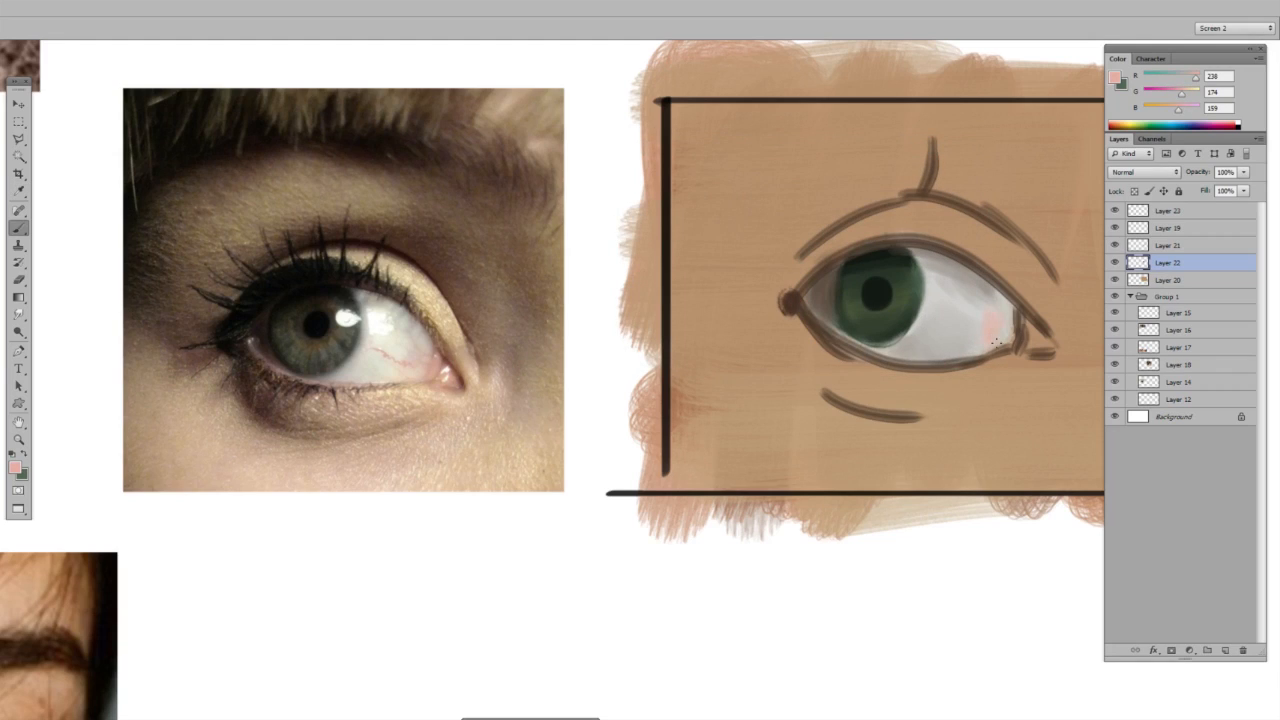
- Blend the pink patch into the surrounding eye white using pale greys and pinks sampled from it
left_click(976, 332, "alt")
left_click(1000, 341, "alt")
left_click(1001, 331, "alt")
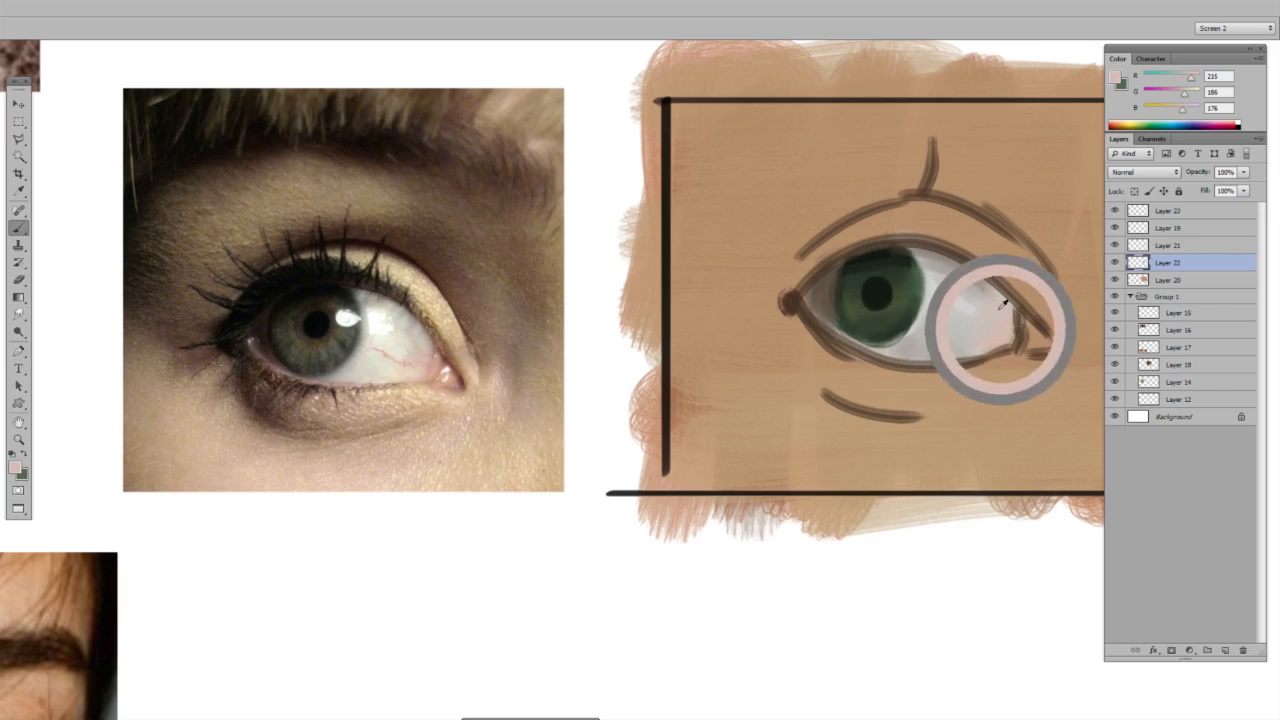
mouse_move(1034, 289)
left_mouse_down()
mouse_move(911, 312)
mouse_move(996, 314)
left_mouse_up()
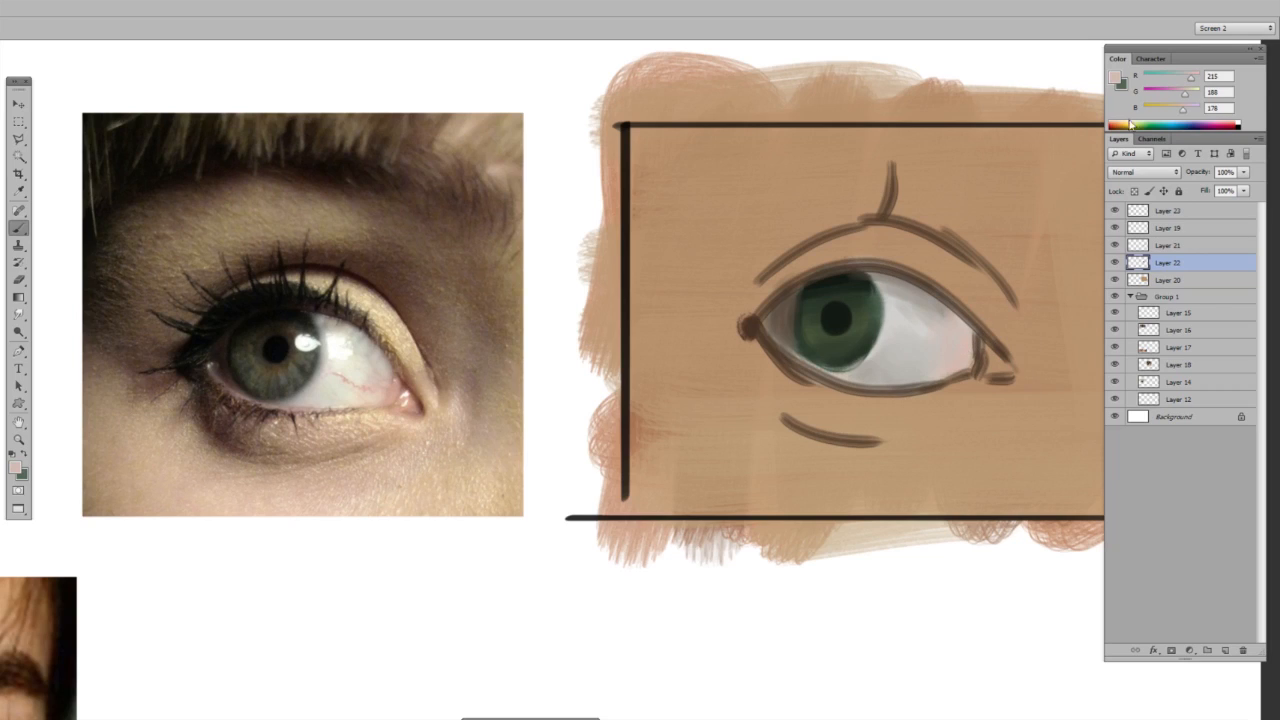
- Set the colour to salmon pink (RGB 226, 151, 123) and paint the inner corner of the eye with a resized brush
left_click(1116, 80)
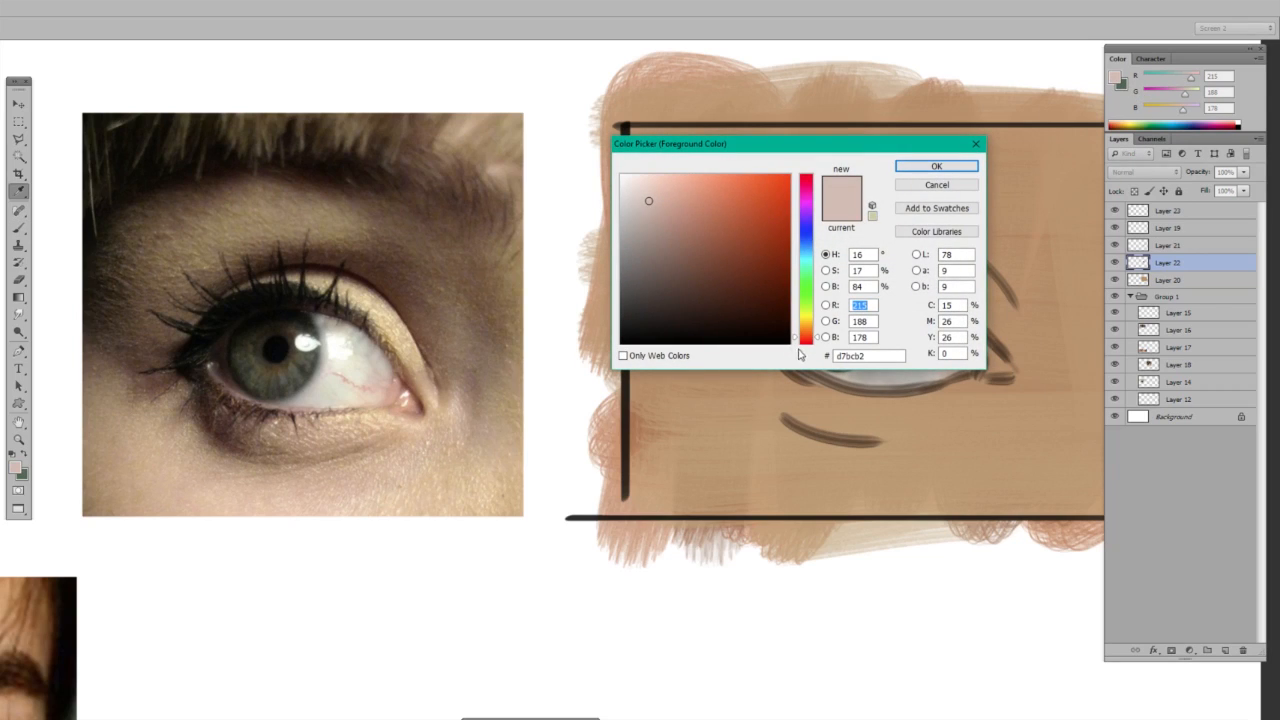
left_click_drag(686, 194, 692, 176)
left_click(698, 194)
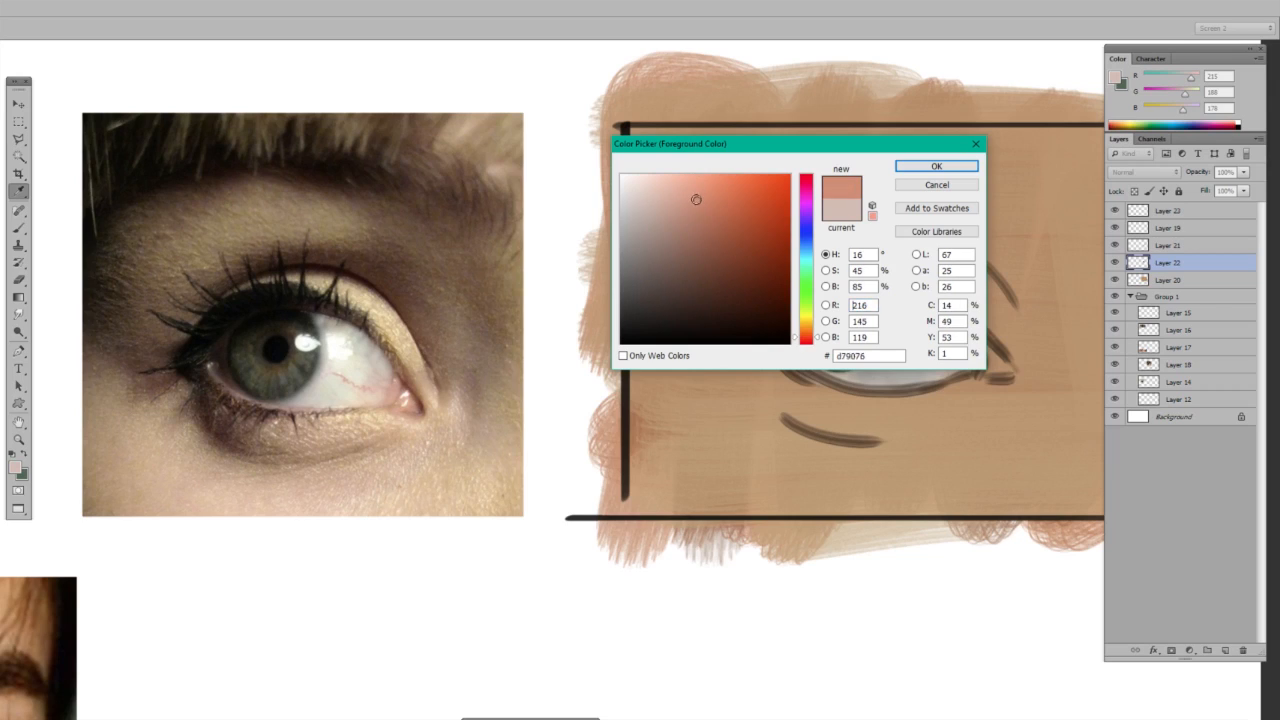
left_click(936, 166)
right_click(1015, 362)
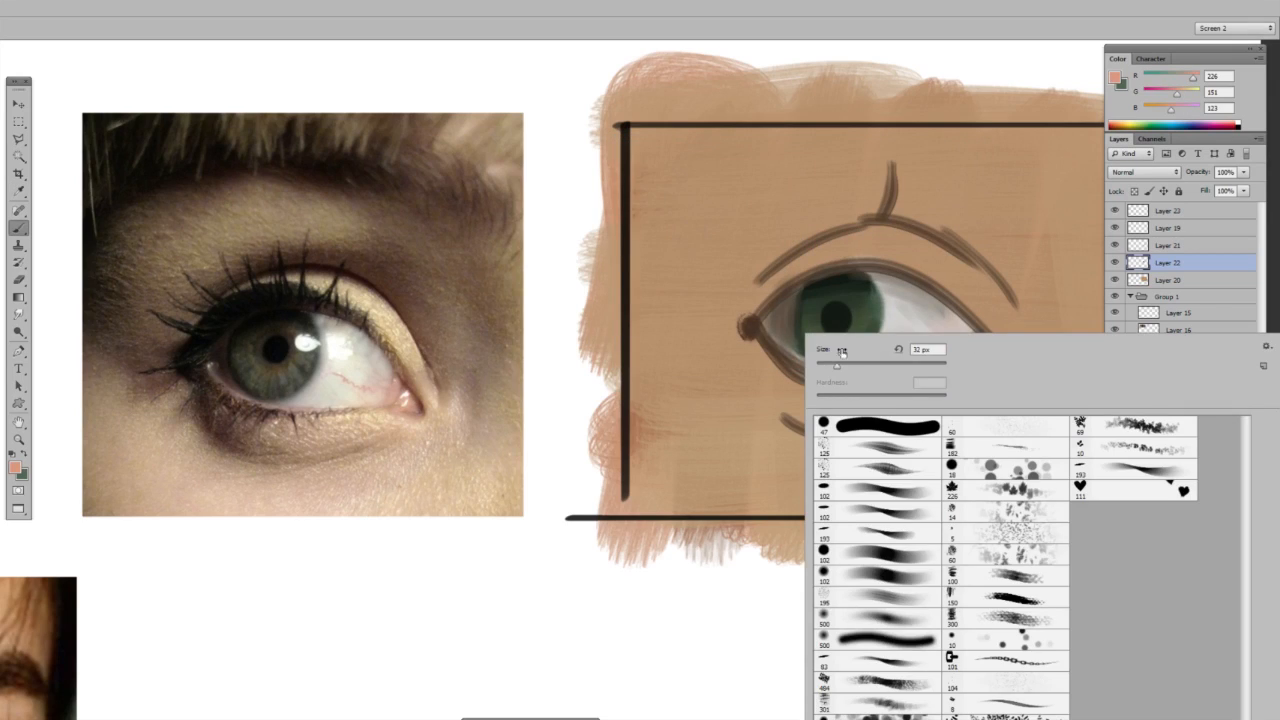
left_click(836, 328)
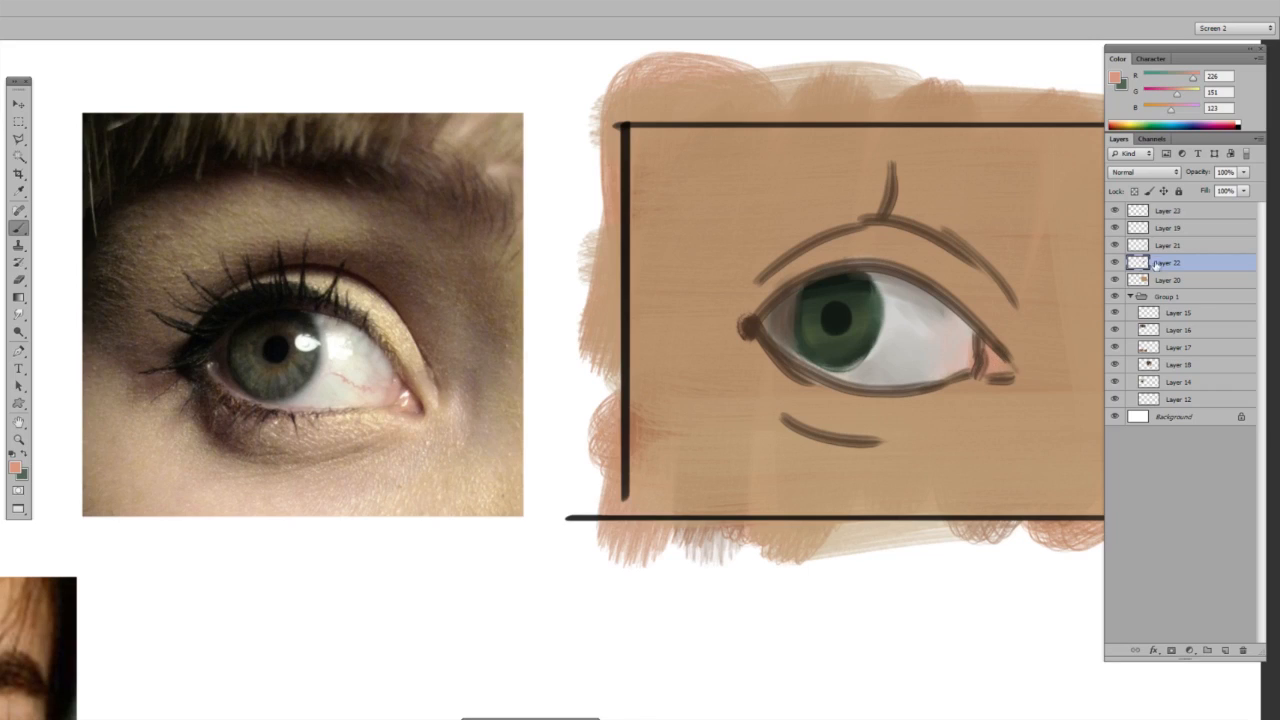
- Add a new layer above the others and cover the sketch line at the inner corner with sampled pinks
left_click(1166, 212)
key("ctrl+shift+alt+n")
mouse_move(992, 361)
left_mouse_down()
mouse_move(988, 346)
mouse_move(981, 358)
left_mouse_up()
left_click(980, 357, "alt")
left_click(952, 344, "alt")
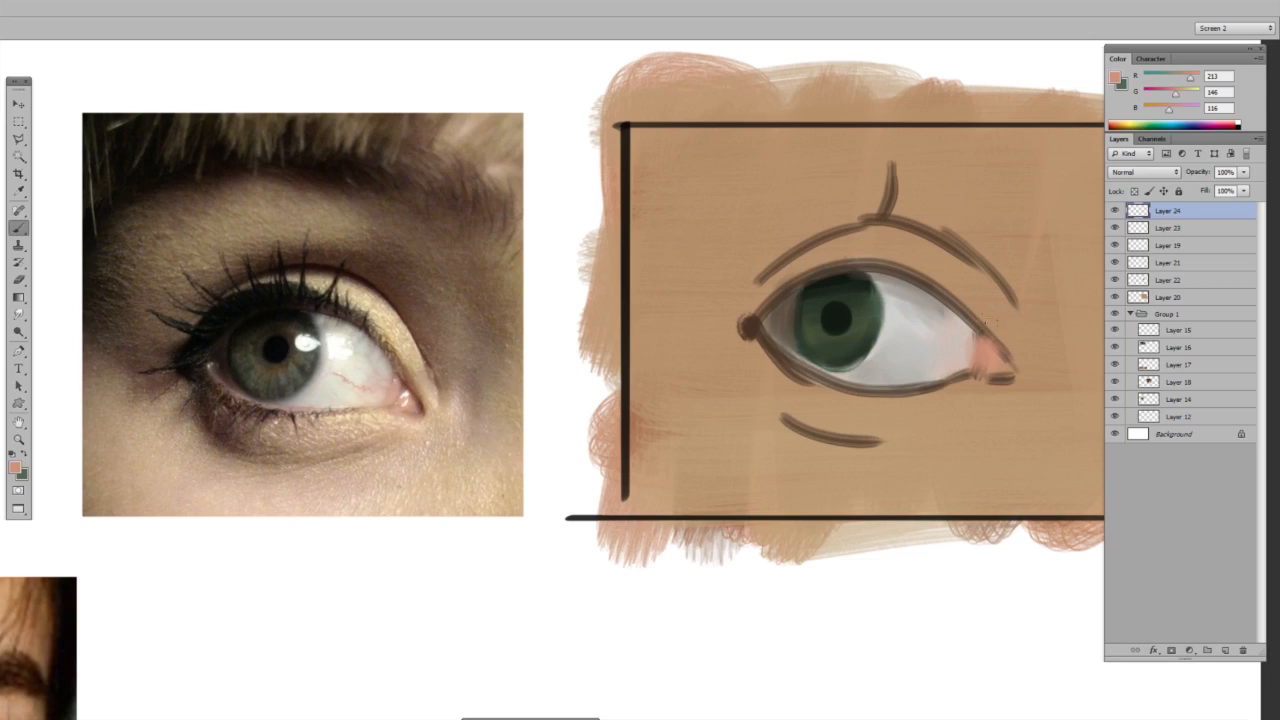
- Sample iris greens and a skin brown, and paint a soft brownish ring around the pupil with a resized brush
left_click(869, 345, "alt")
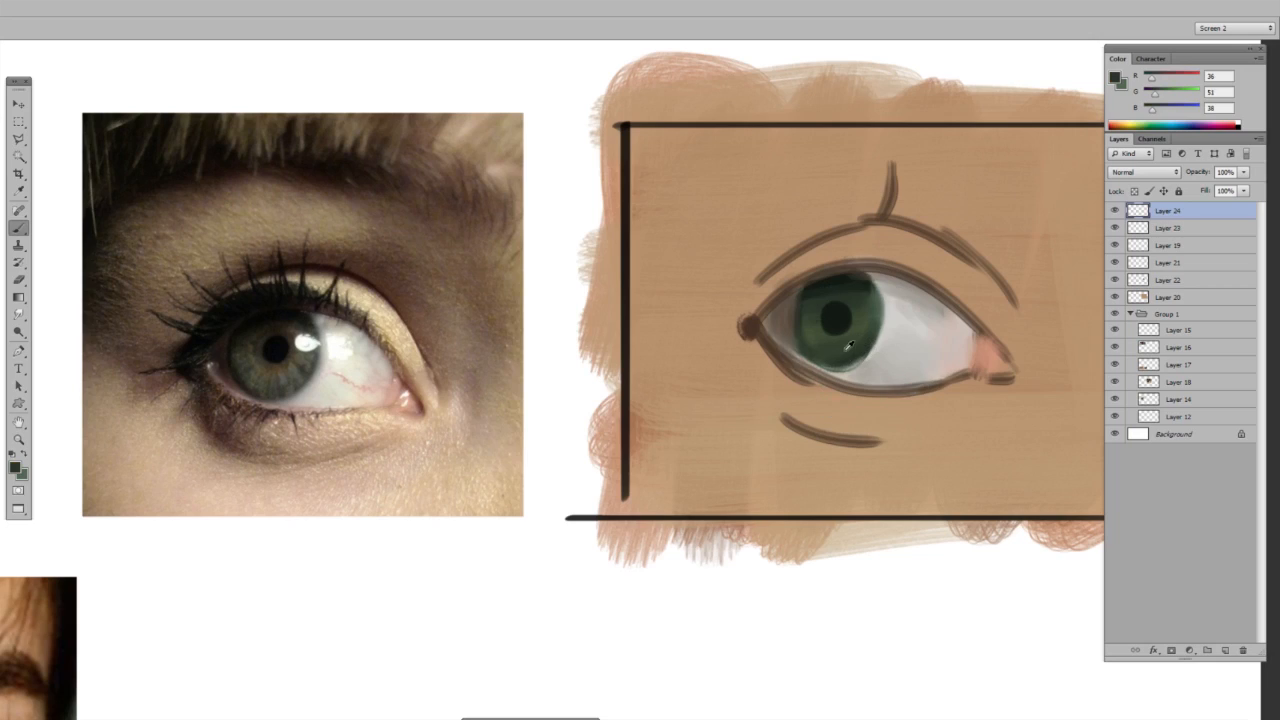
left_click(858, 327, "alt")
left_click(872, 324, "alt")
left_click(1010, 202, "alt")
right_click(806, 310)
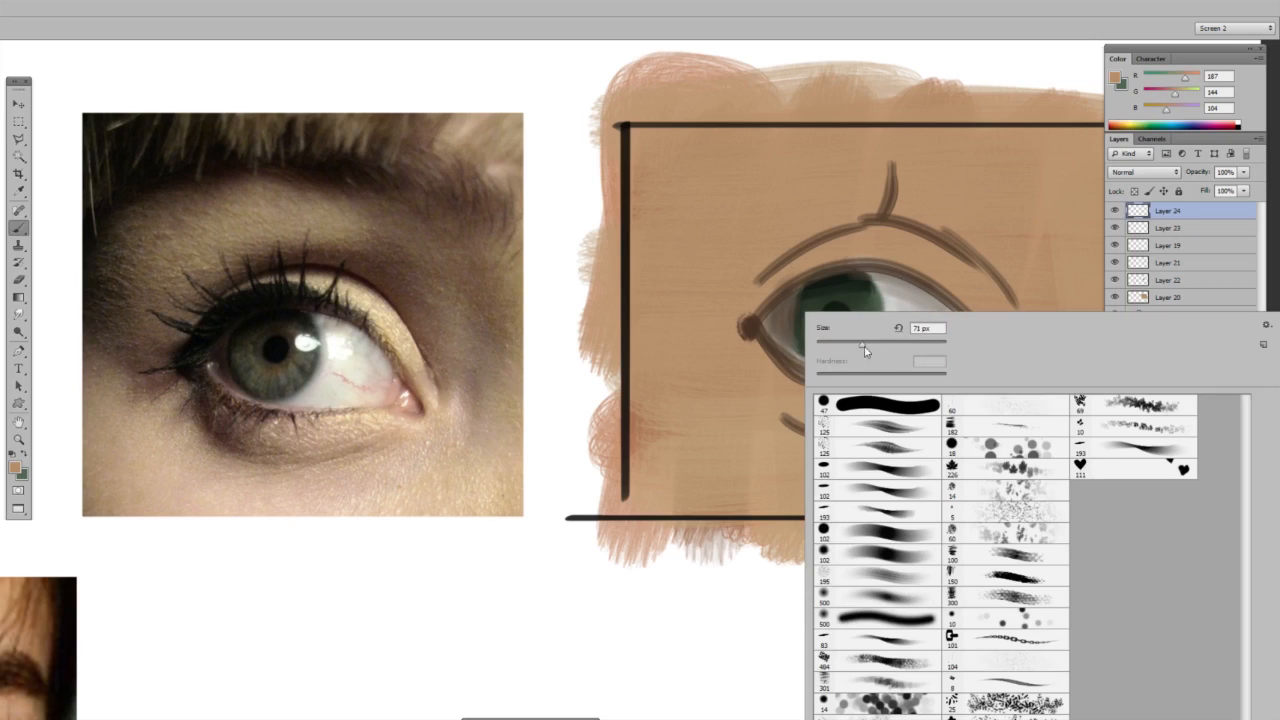
key("Escape")
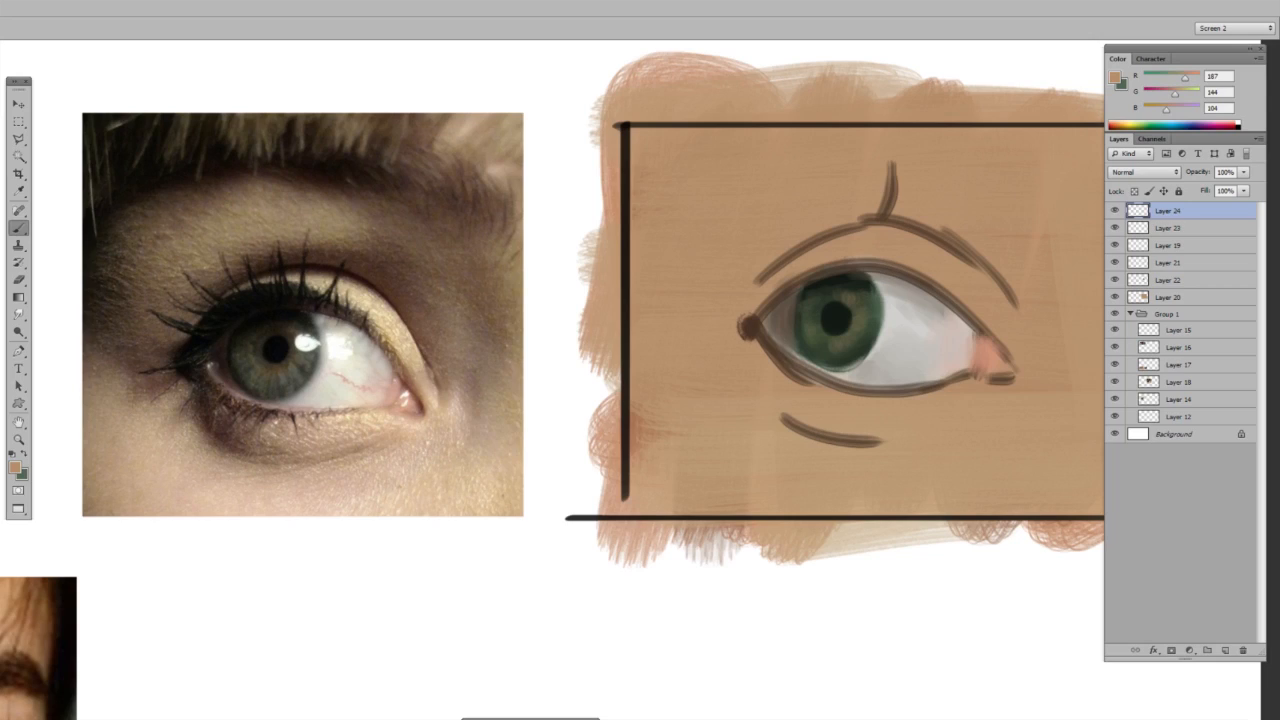
- Darken the iris edge and the outer part of the upper lash line with dark green and black
left_click(860, 343, "alt")
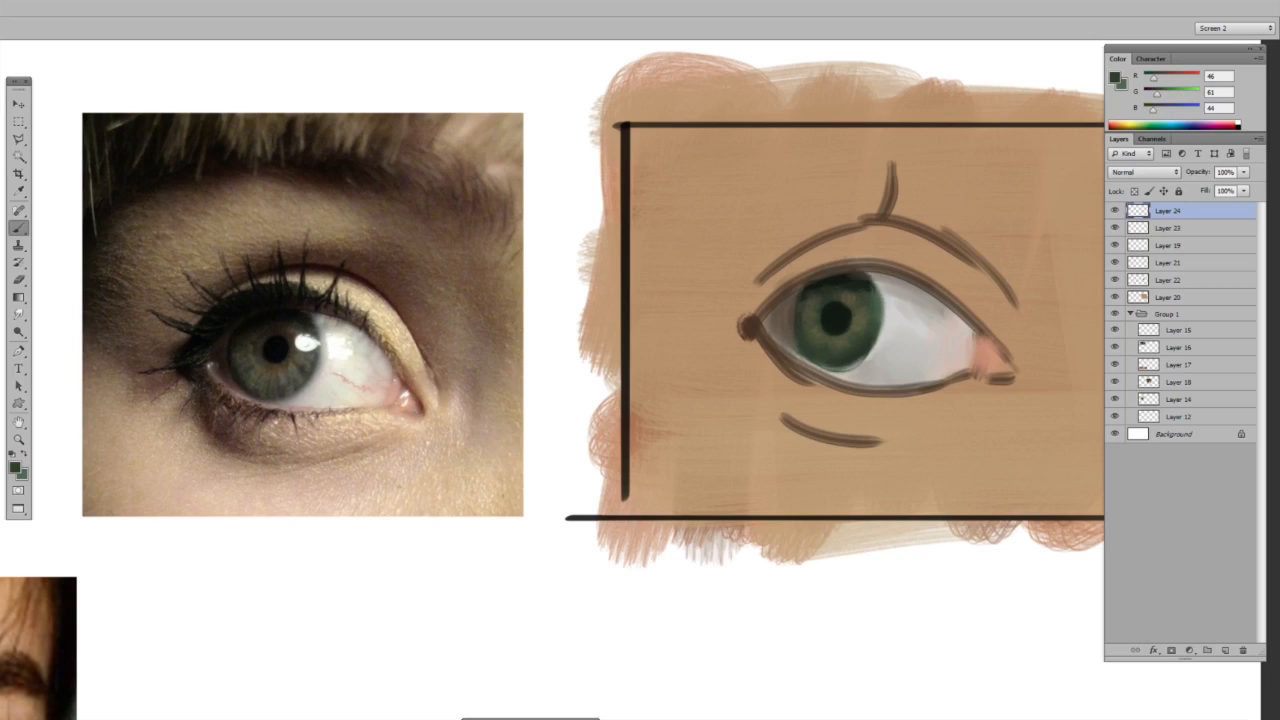
key("d")
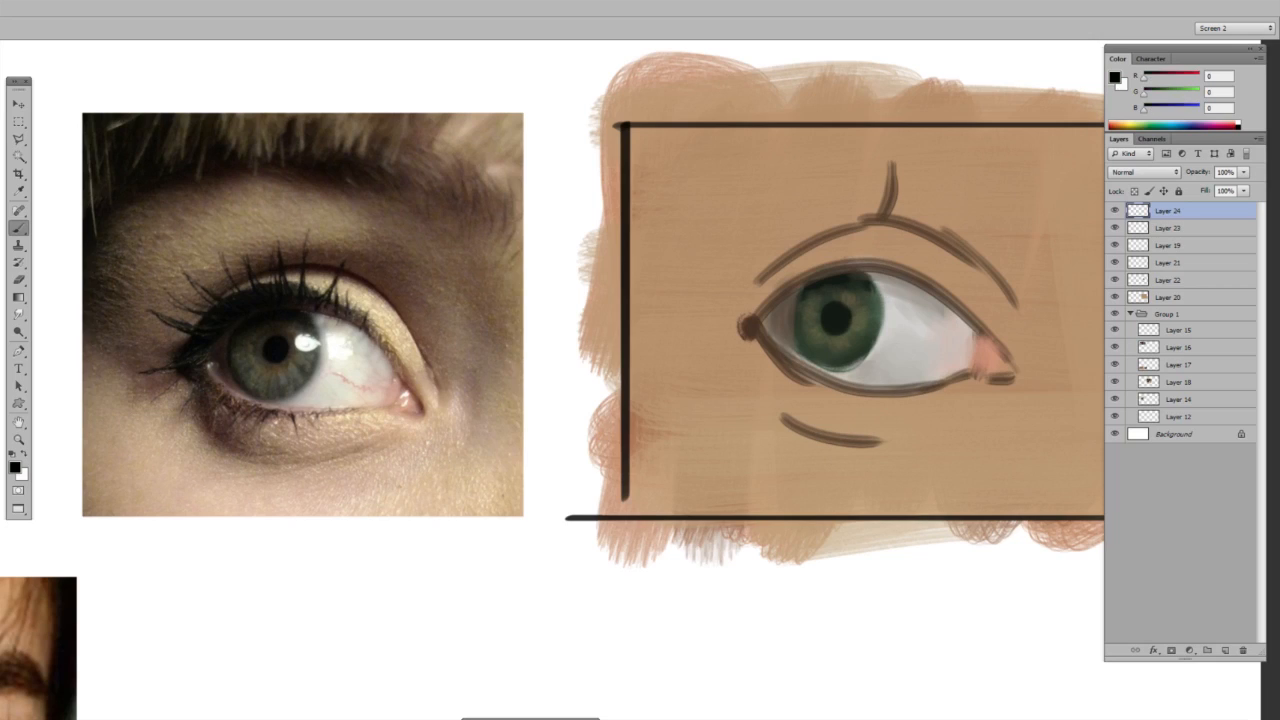
right_click(795, 288)
key("Escape")
mouse_move(795, 290)
left_mouse_down()
mouse_move(862, 268)
mouse_move(765, 319)
left_mouse_up()
left_click_drag(876, 300, 878, 278)
left_click(816, 350, "alt")
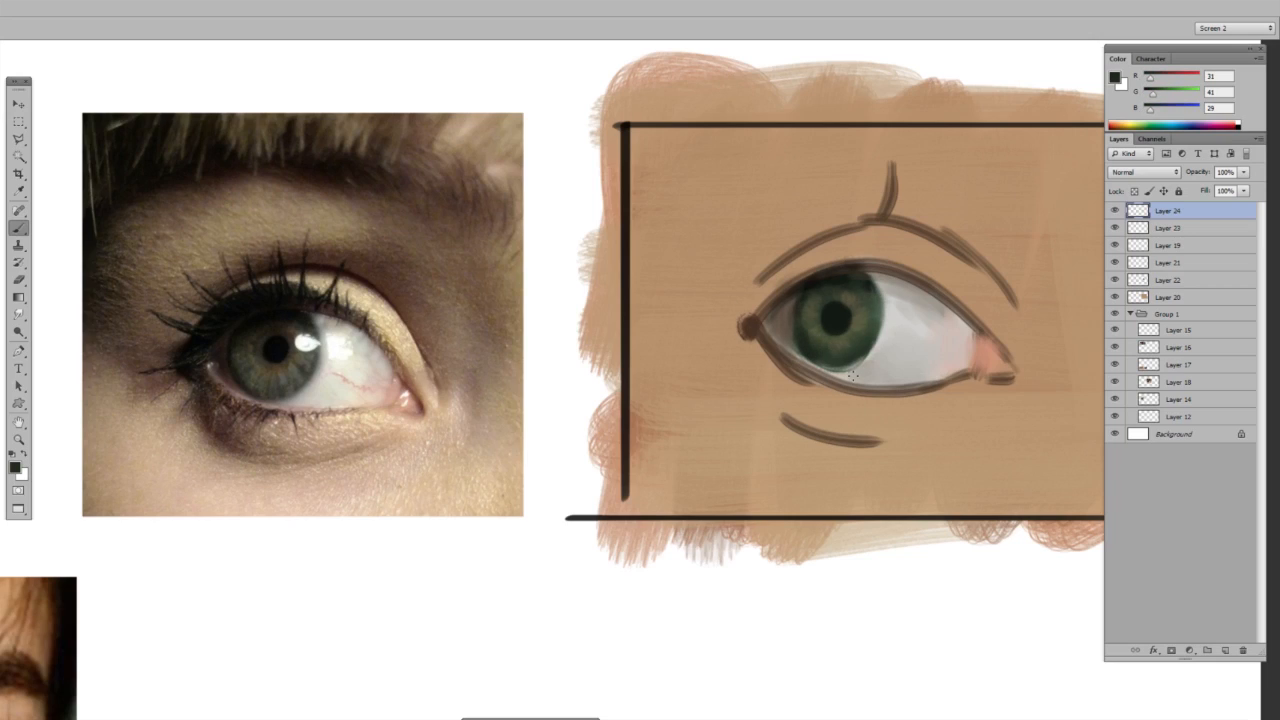
- Sample brown from the upper-lid crease, resize the brush and paint a wide brown shadow band above the crease
left_click(869, 222, "alt")
left_click(858, 231, "alt")
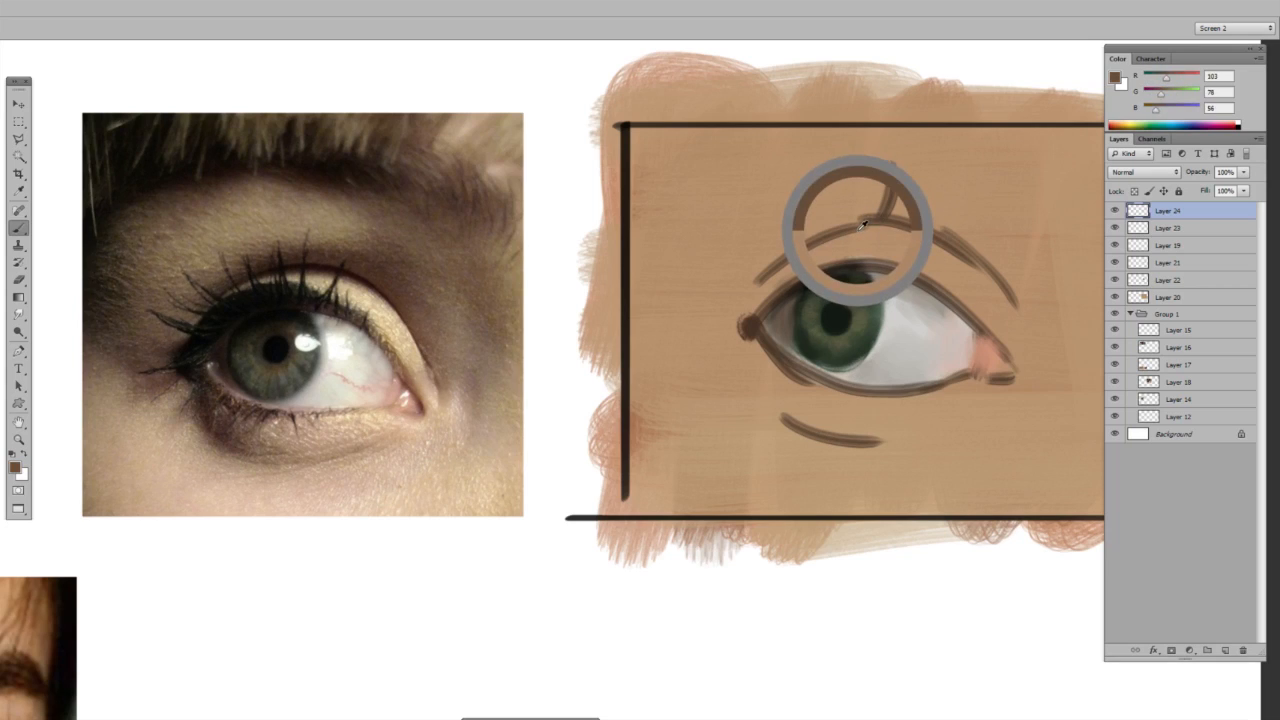
left_click(886, 219, "alt")
right_click(925, 228)
key("Return")
left_click(927, 210, "alt")
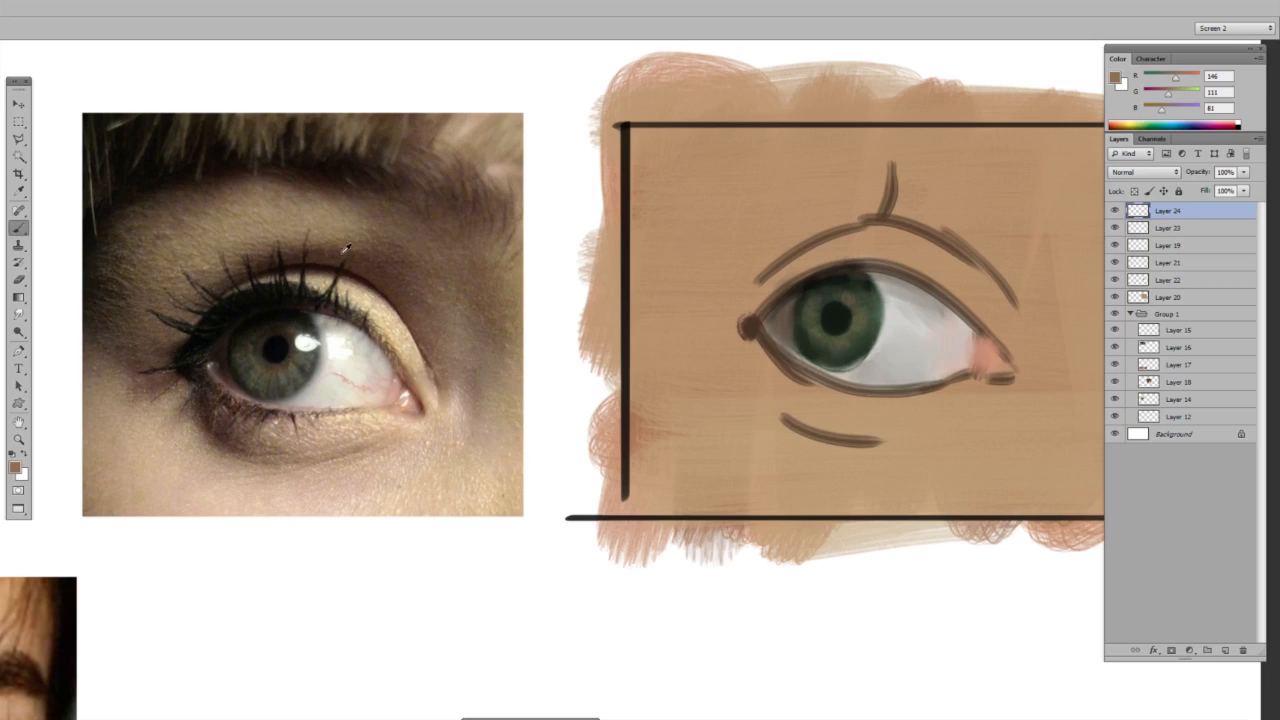
left_click(887, 222, "alt")
mouse_move(772, 252)
left_mouse_down()
mouse_move(798, 232)
mouse_move(975, 230)
mouse_move(998, 248)
left_mouse_up()
key("ctrl+z")
left_click_drag(770, 252, 985, 242)
key("ctrl+z")
mouse_move(788, 240)
left_mouse_down()
mouse_move(882, 203)
mouse_move(978, 232)
mouse_move(866, 200)
left_mouse_up()
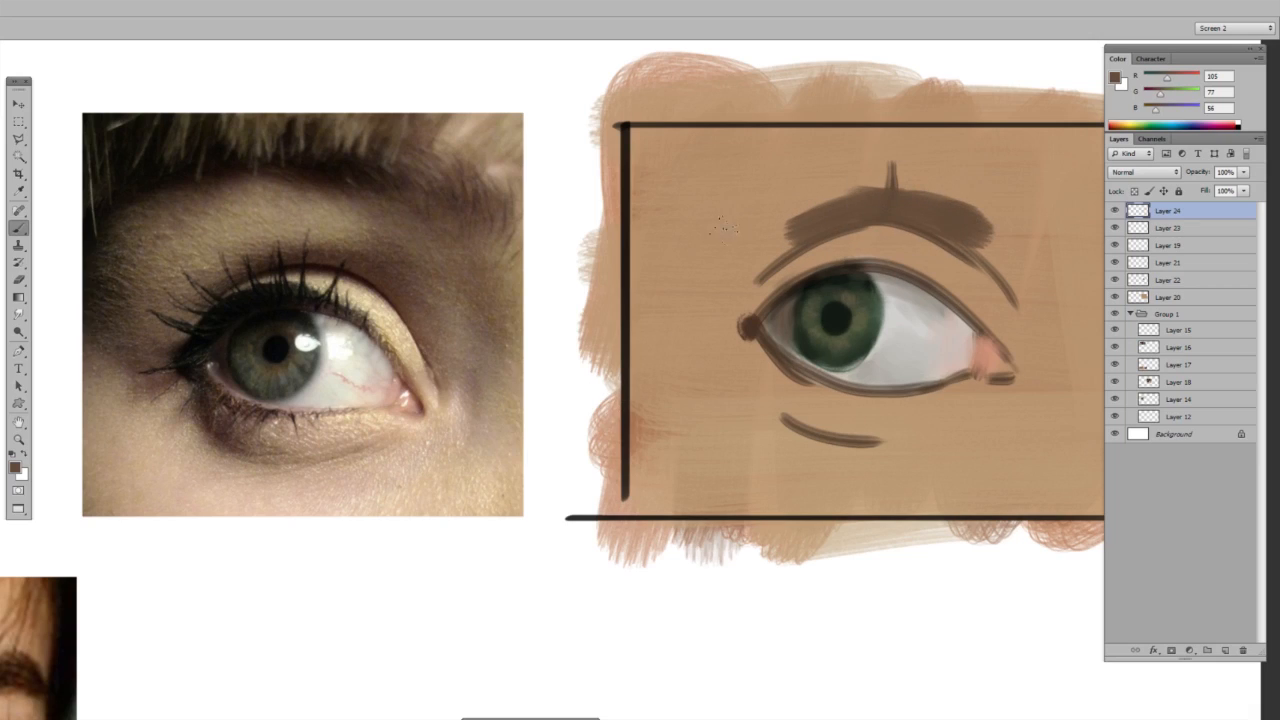
- Mark the outer shadow area on the reference photo, undo it, and paint a matching brown shadow beside the painted eye's outer corner
mouse_move(130, 212)
left_mouse_down()
mouse_move(100, 280)
mouse_move(185, 360)
mouse_move(80, 255)
left_mouse_up()
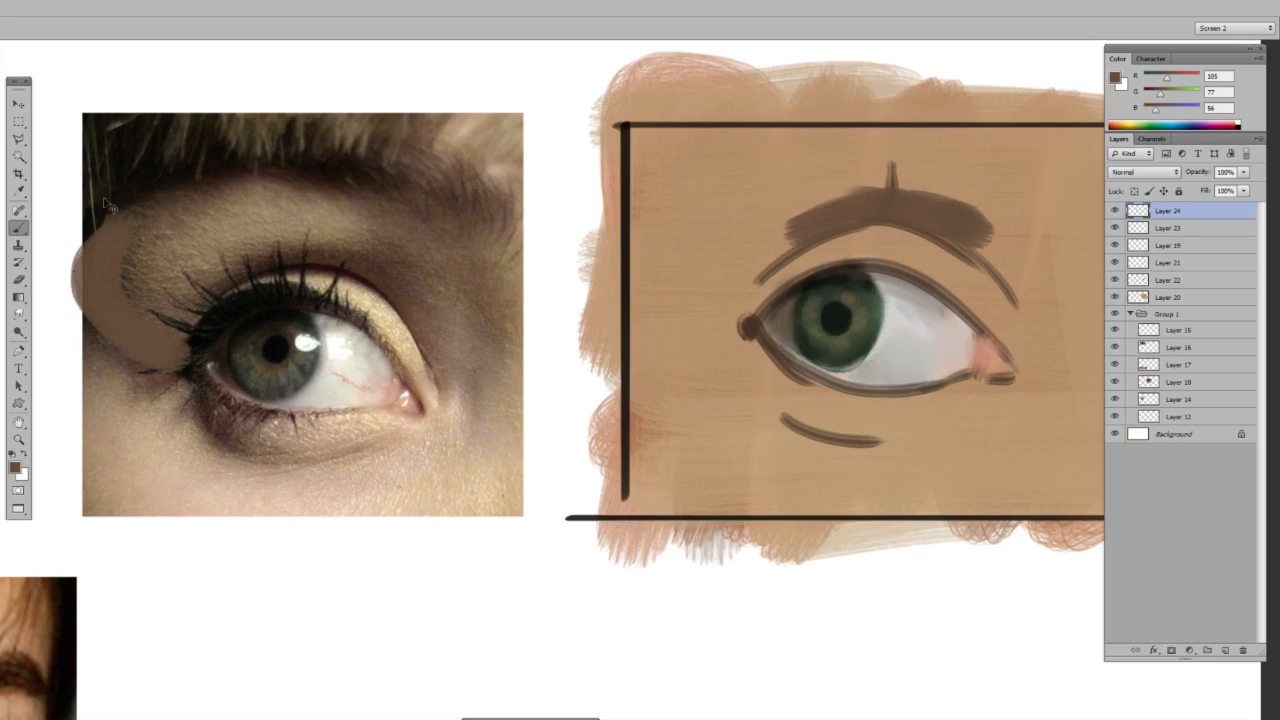
key("ctrl+z")
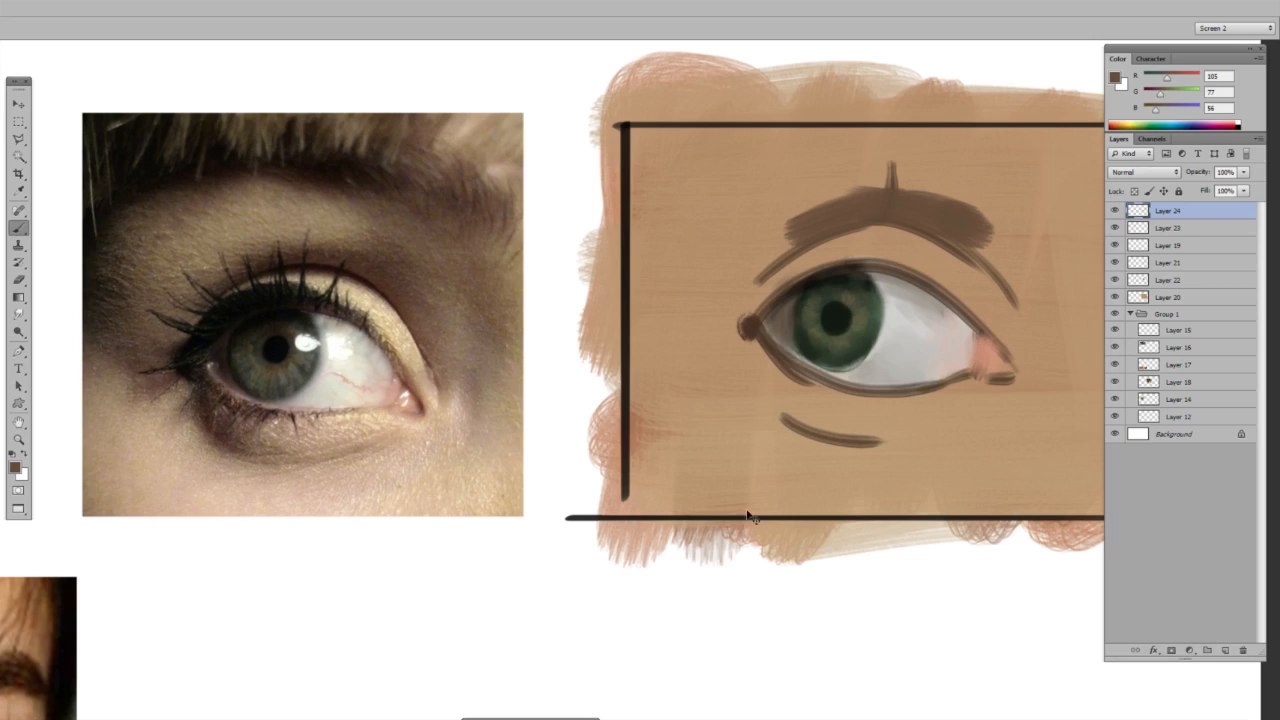
mouse_move(742, 182)
left_mouse_down()
mouse_move(732, 262)
mouse_move(722, 200)
mouse_move(750, 278)
left_mouse_up()
left_click(819, 230, "alt")
mouse_move(789, 219)
left_mouse_down()
mouse_move(730, 210)
mouse_move(789, 245)
mouse_move(782, 236)
mouse_move(727, 298)
mouse_move(732, 312)
mouse_move(692, 225)
mouse_move(705, 195)
mouse_move(732, 248)
mouse_move(771, 205)
left_mouse_up()
left_click(771, 214, "alt")
left_click(776, 182, "alt")
left_click(903, 217, "alt")
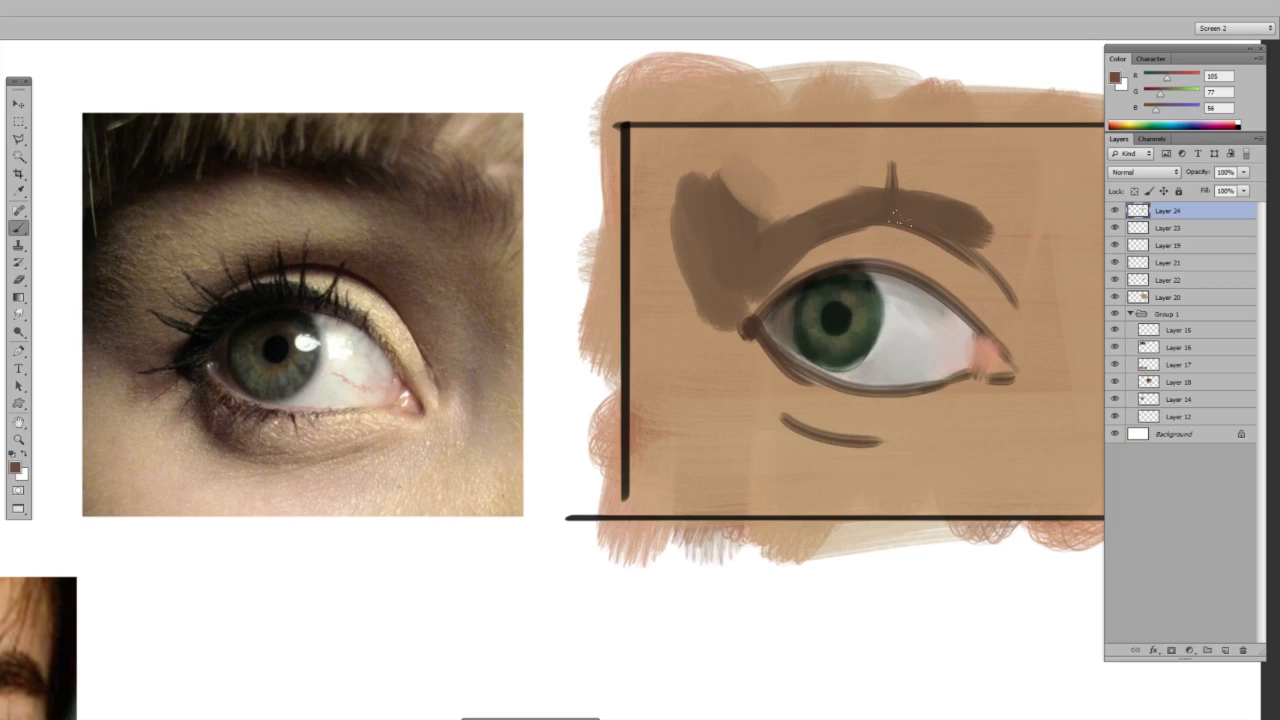
- Extend the brown crease shadow around the inner side of the eye, checking the area against the reference photo
mouse_move(985, 225)
left_mouse_down()
mouse_move(995, 261)
mouse_move(1008, 246)
mouse_move(980, 194)
left_mouse_up()
left_click(1004, 251, "alt")
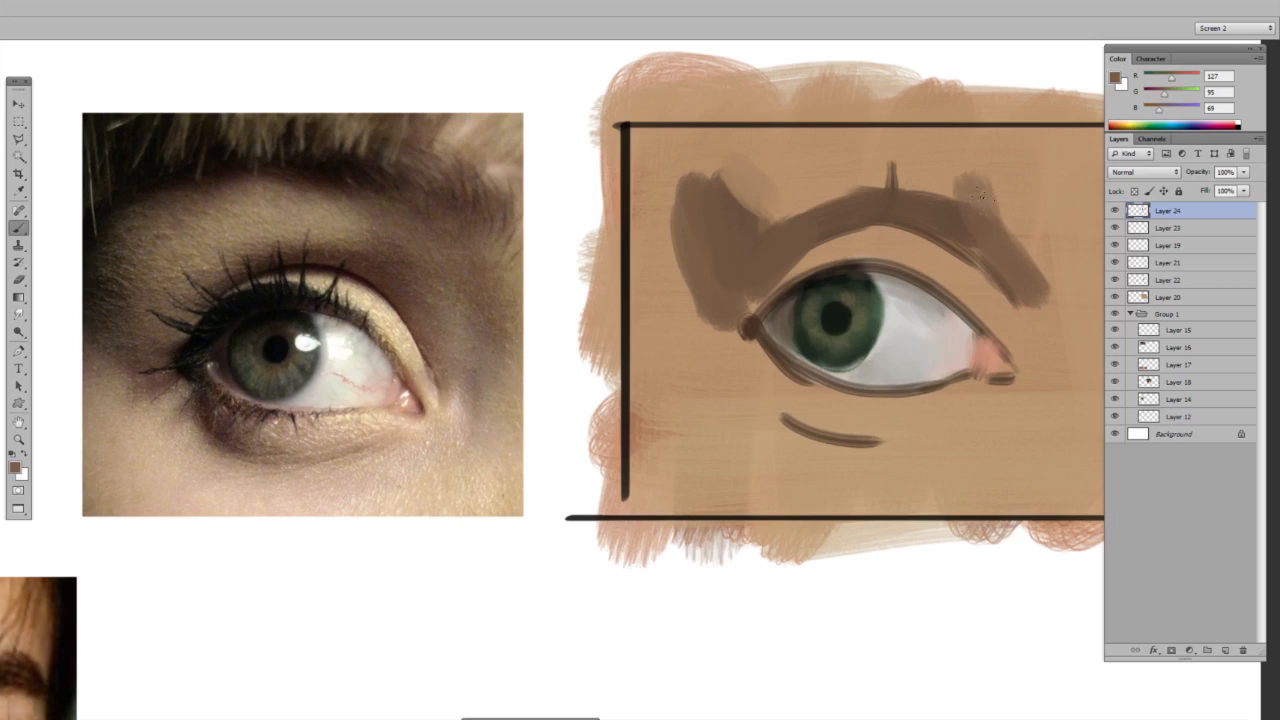
mouse_move(373, 265)
left_mouse_down()
mouse_move(452, 226)
mouse_move(402, 306)
left_mouse_up()
key("ctrl+z")
left_click(992, 222, "alt")
mouse_move(990, 166)
left_mouse_down()
mouse_move(972, 190)
mouse_move(1018, 172)
left_mouse_up()
- Paint a brown brow stroke near the frame's upper edge, cover the vertical sketch line and lengthen the nose-side shadow downwards
left_click_drag(856, 122, 1000, 153)
left_click(912, 168, "alt")
mouse_move(892, 164)
left_mouse_down()
mouse_move(891, 184)
mouse_move(862, 187)
left_mouse_up()
left_click(1002, 200, "alt")
mouse_move(1008, 200)
left_mouse_down()
mouse_move(1050, 290)
mouse_move(1040, 335)
mouse_move(1030, 320)
mouse_move(1026, 292)
mouse_move(1060, 370)
mouse_move(1070, 335)
mouse_move(1080, 369)
mouse_move(1016, 353)
left_mouse_up()
key("ctrl+z")
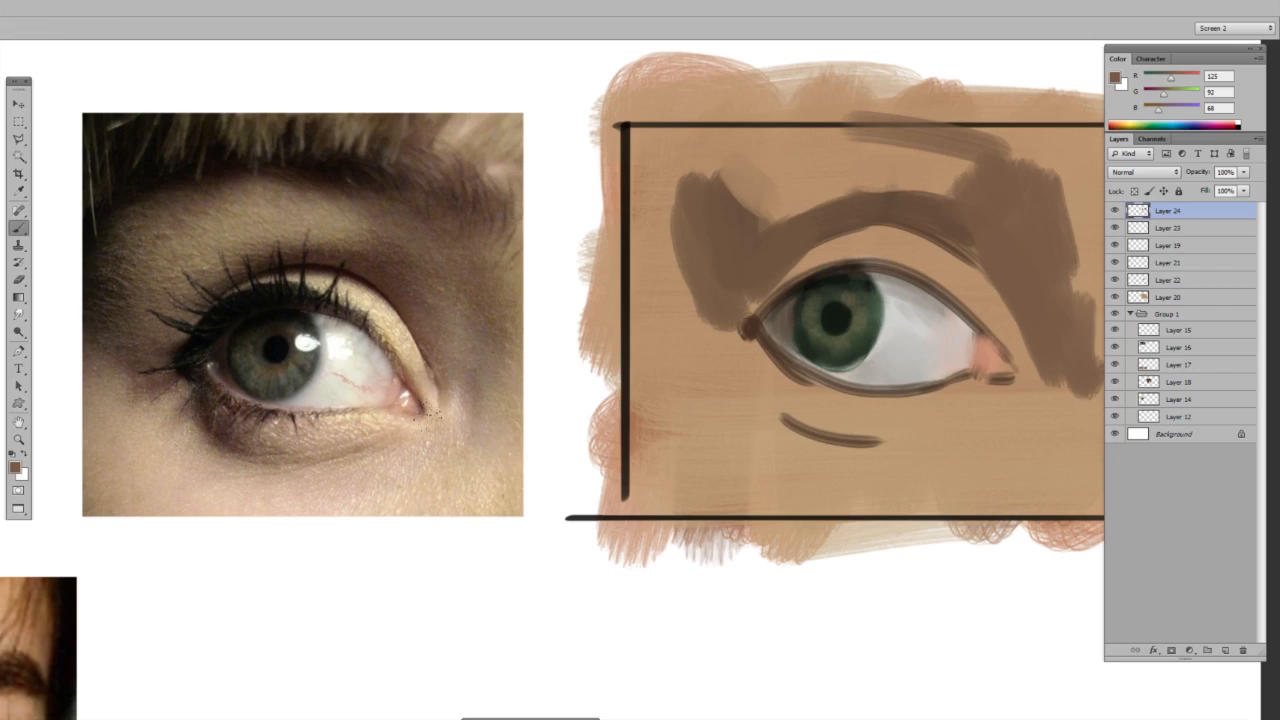
left_click(1060, 363, "alt")
left_click_drag(1054, 376, 1072, 424)
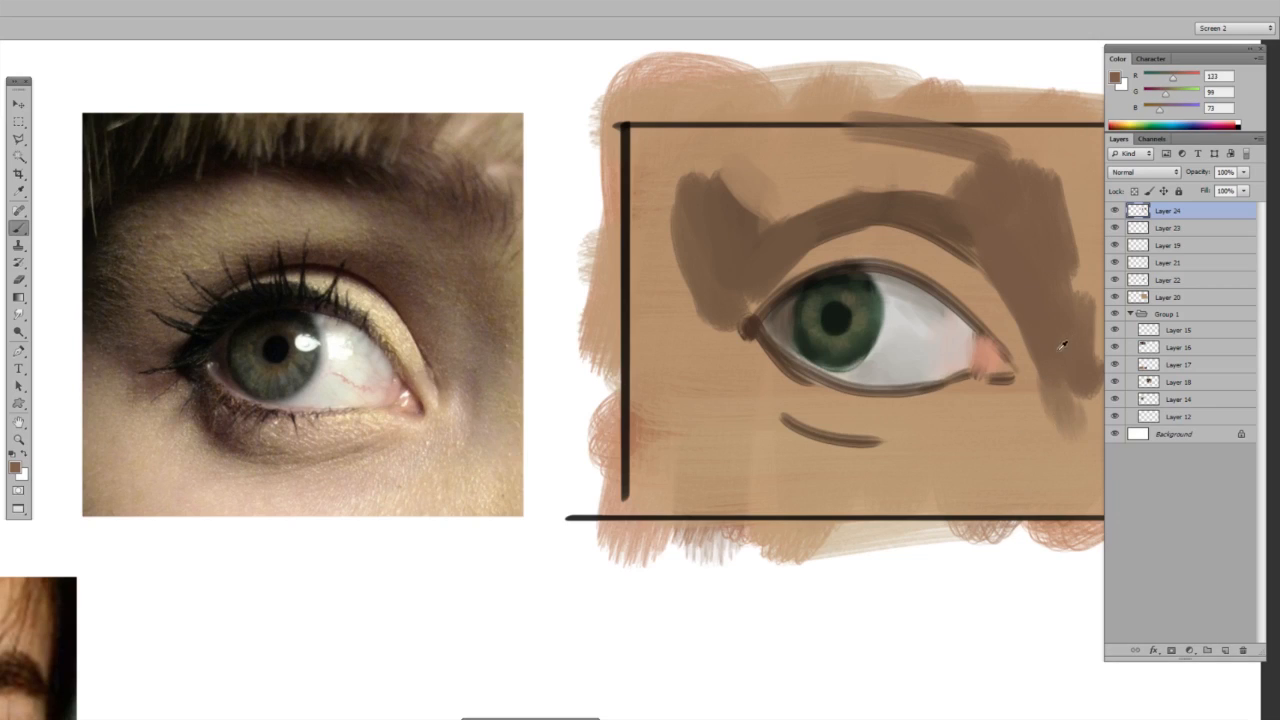
- Paint a brown shadow beneath the lower lid following the reference photo, and soften the shadow band above the crease
mouse_move(210, 388)
left_mouse_down()
mouse_move(222, 418)
mouse_move(240, 430)
mouse_move(255, 420)
mouse_move(300, 452)
left_mouse_up()
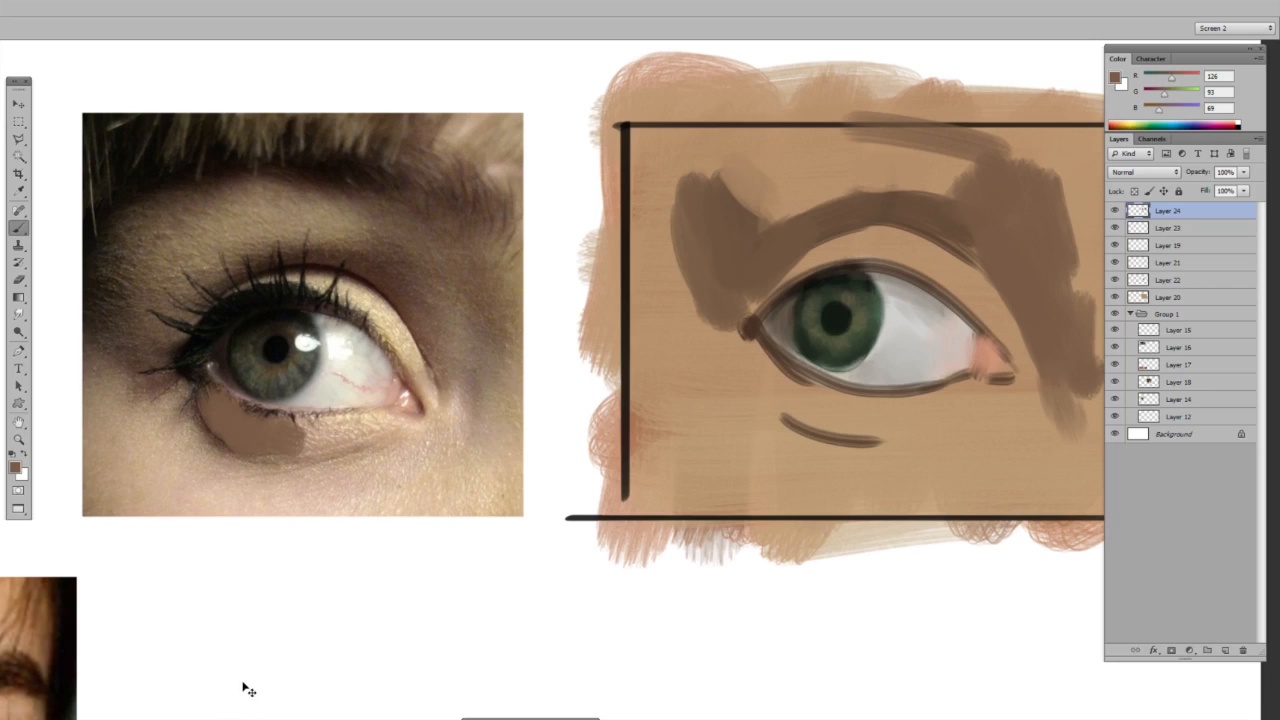
key("ctrl+z")
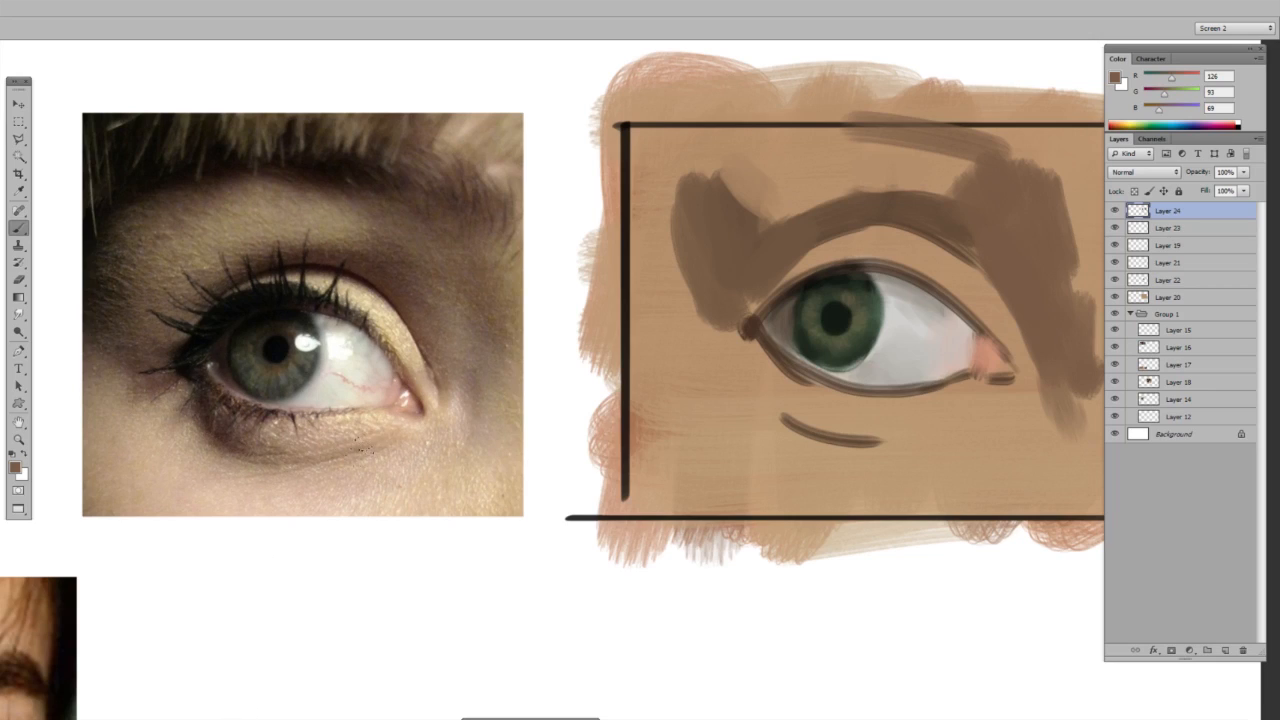
mouse_move(768, 362)
left_mouse_down()
mouse_move(814, 410)
mouse_move(916, 417)
mouse_move(901, 424)
mouse_move(962, 394)
mouse_move(934, 428)
mouse_move(912, 412)
mouse_move(883, 420)
left_mouse_up()
left_click(778, 380, "alt")
left_click(928, 418, "alt")
left_click(955, 414, "alt")
left_click(820, 218, "alt")
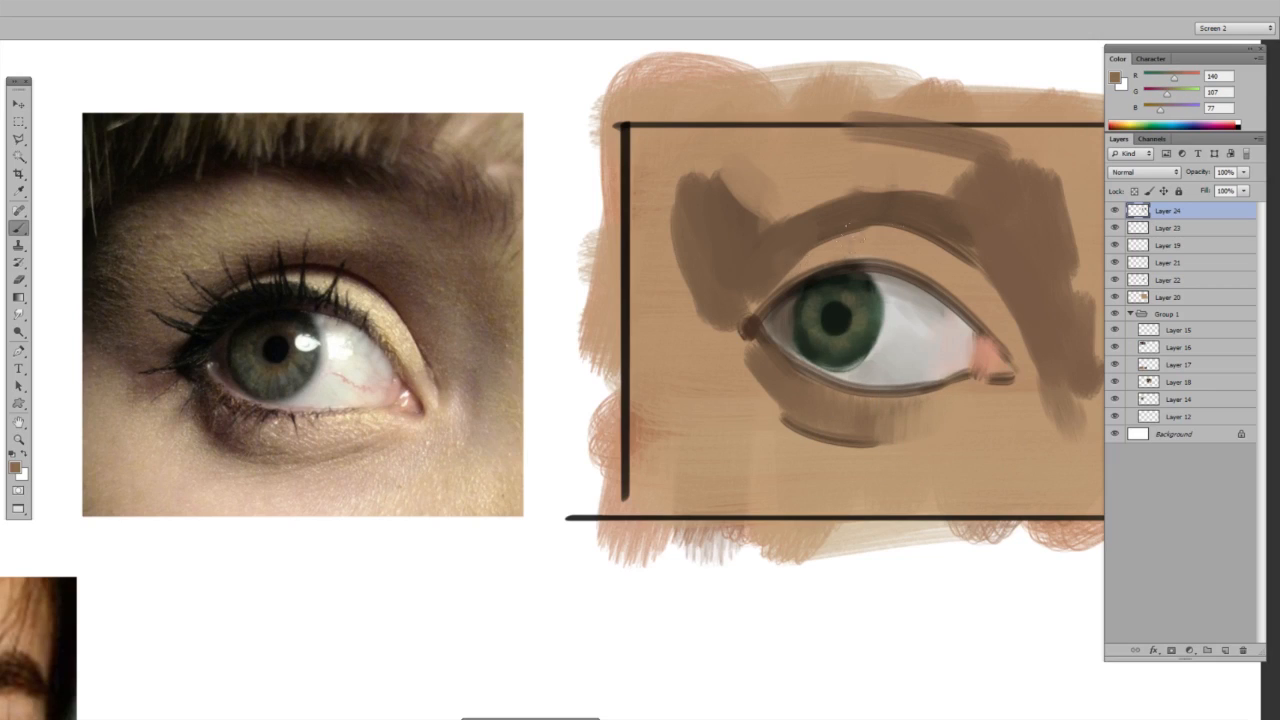
left_click(898, 207, "alt")
- Paint a soft light-brown shadow below the inner corner and blend it into the nose-side shadow with sampled skin tones
left_click(858, 345, "alt")
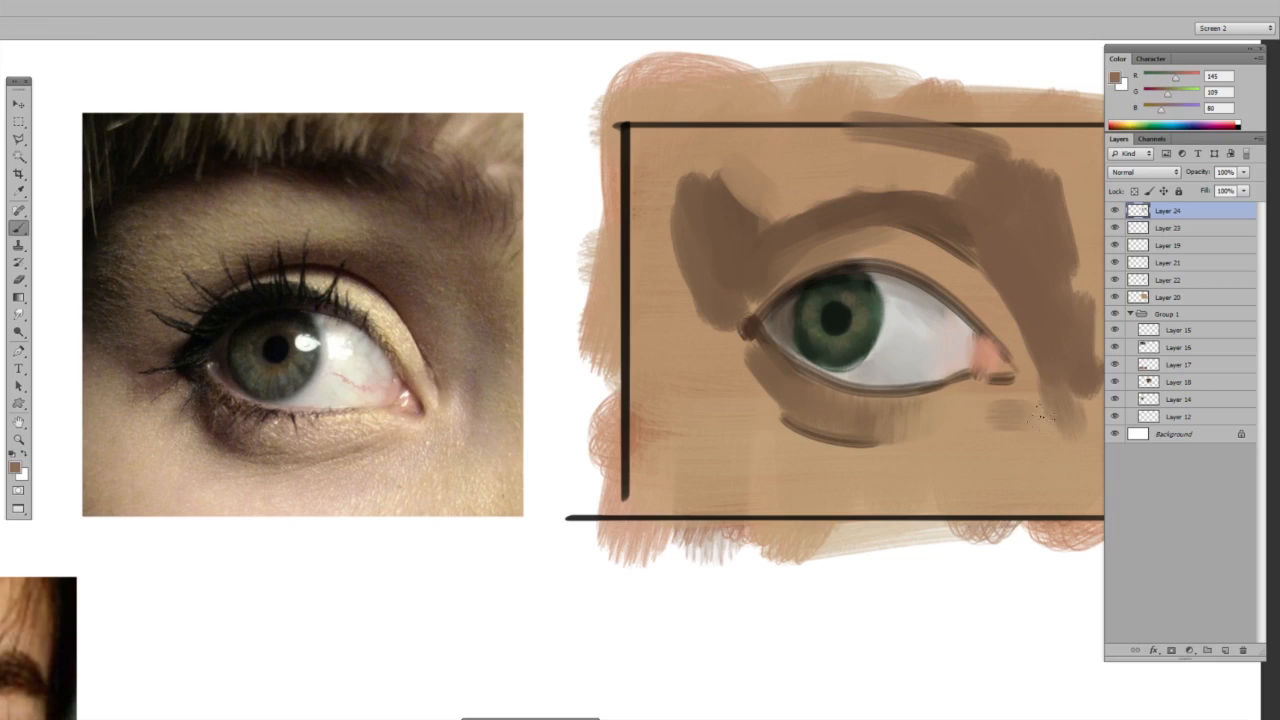
left_click(1034, 411, "alt")
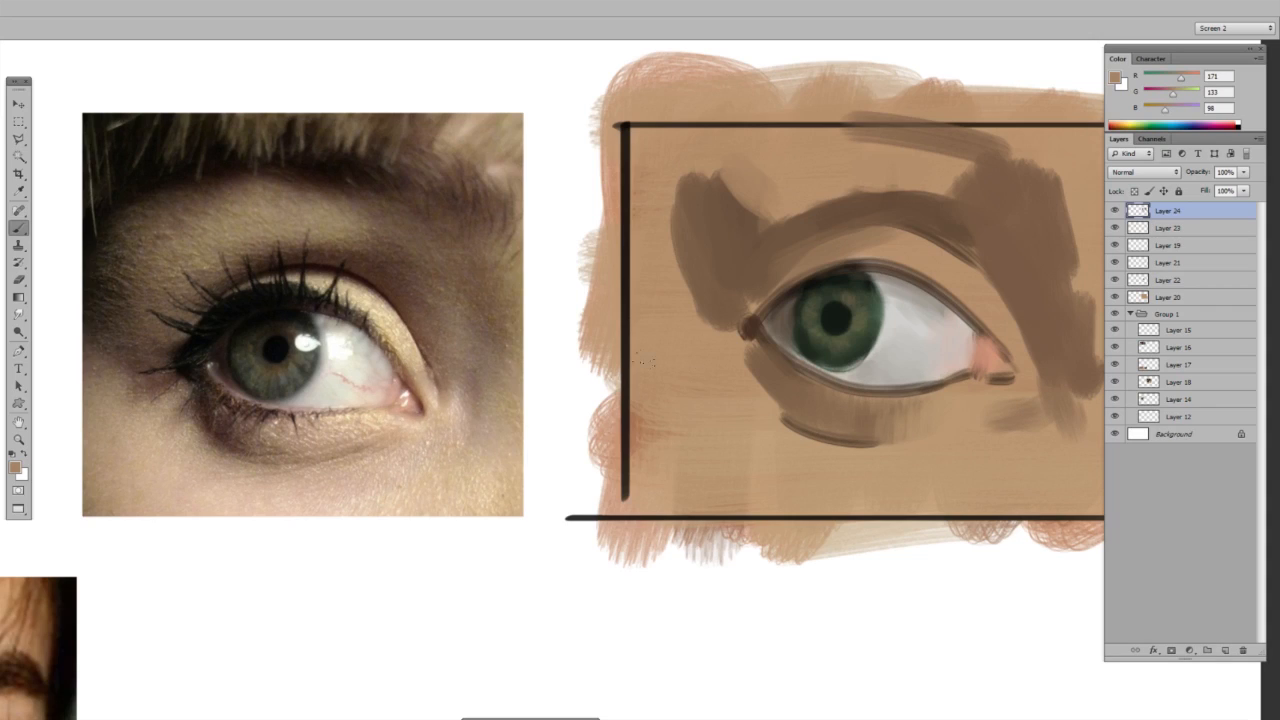
left_click_drag(993, 406, 942, 442)
left_click(991, 411, "alt")
left_click(967, 398, "alt")
left_click(1028, 392, "alt")
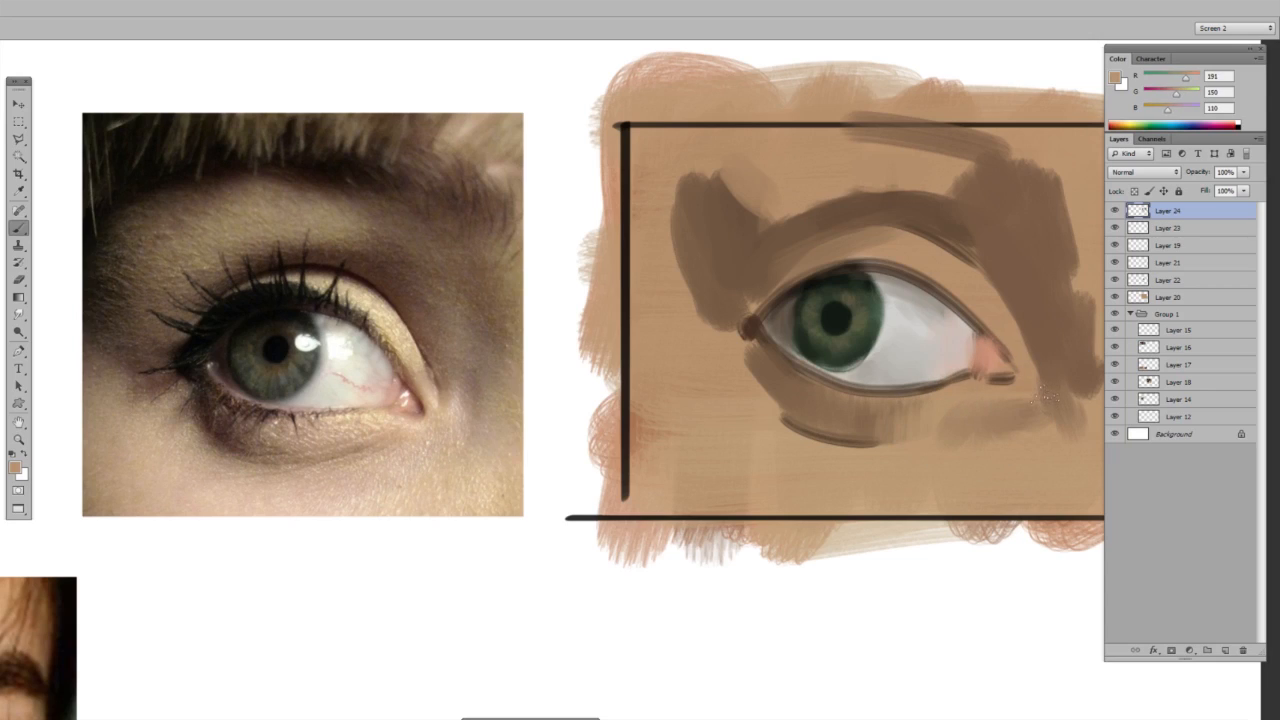
left_click(1030, 384, "alt")
- Merge the eye painting layers into one and extend the outer-corner shadow further towards the frame's edge
left_click(1183, 299, "shift")
key("ctrl+e")
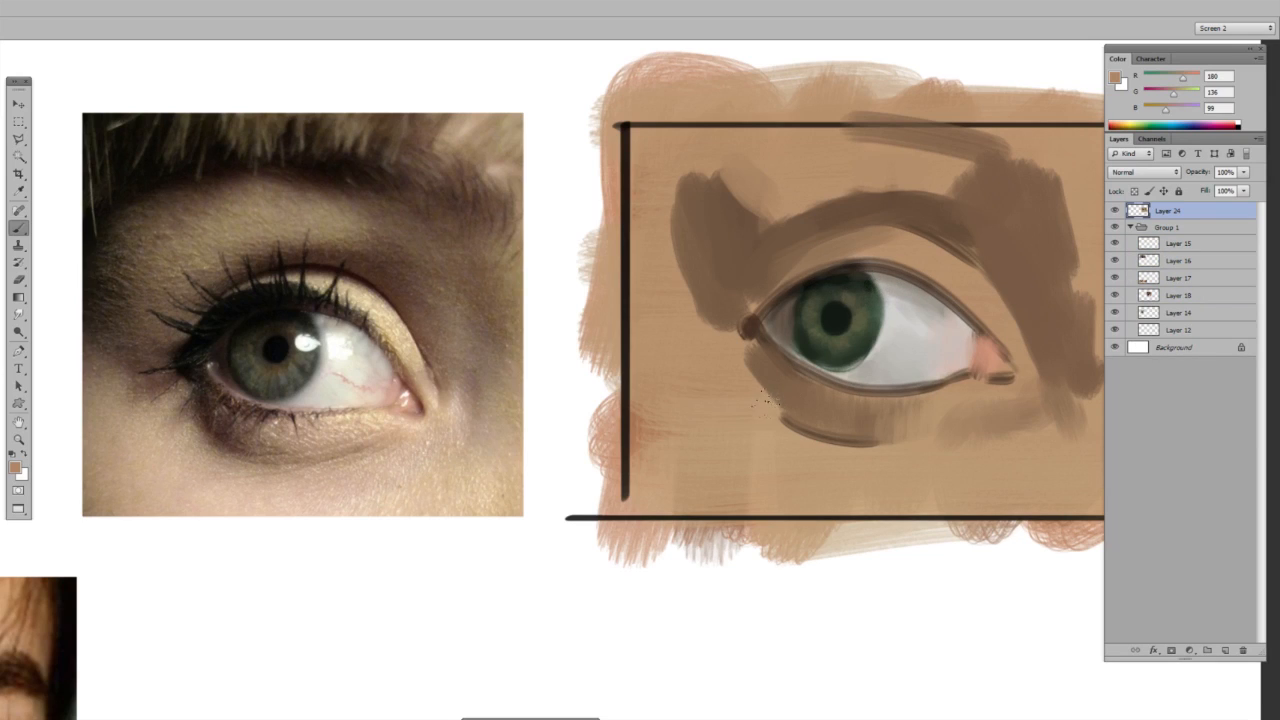
left_click(724, 297, "alt")
left_click_drag(675, 194, 690, 300)
left_click_drag(658, 182, 671, 288)
- Copy a rectangular area around the painted eye to its own layer, dropping the surrounding frame and rough edges
left_click_drag(902, 273, 802, 277)
key("m")
mouse_move(577, 160)
left_mouse_down()
mouse_move(915, 470)
mouse_move(989, 483)
left_mouse_up()
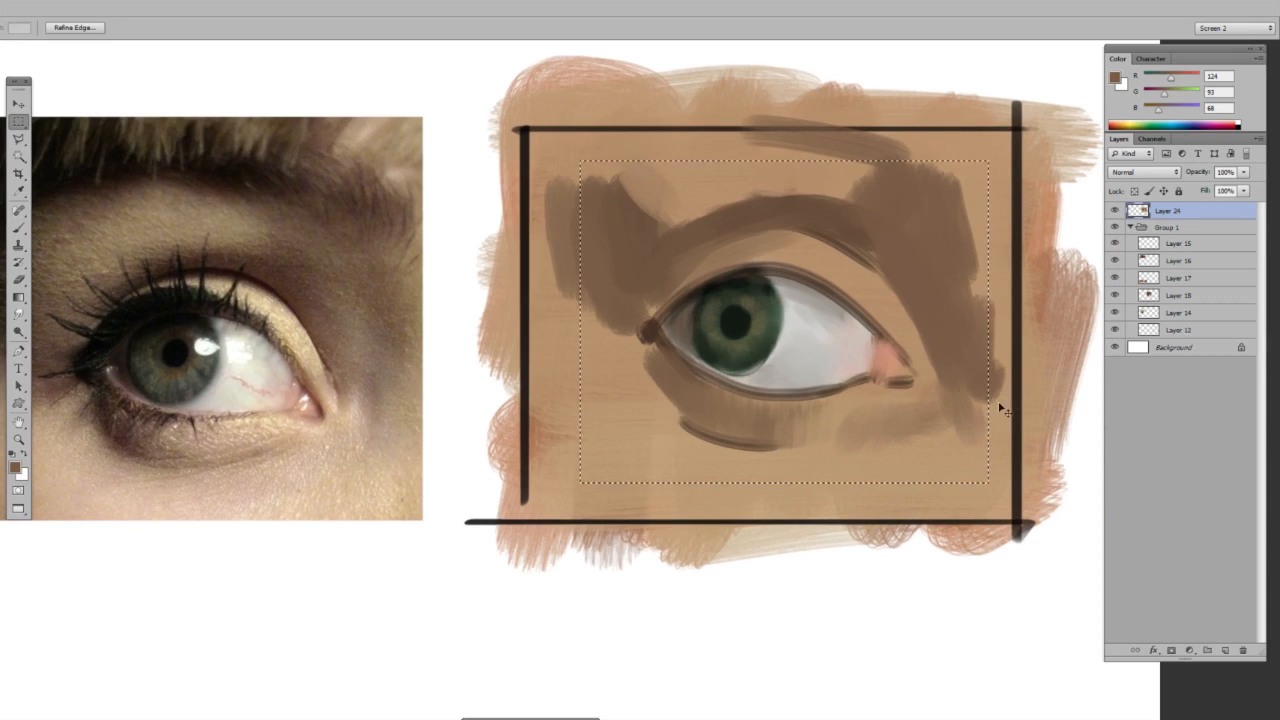
key("ctrl+j")
key("v")
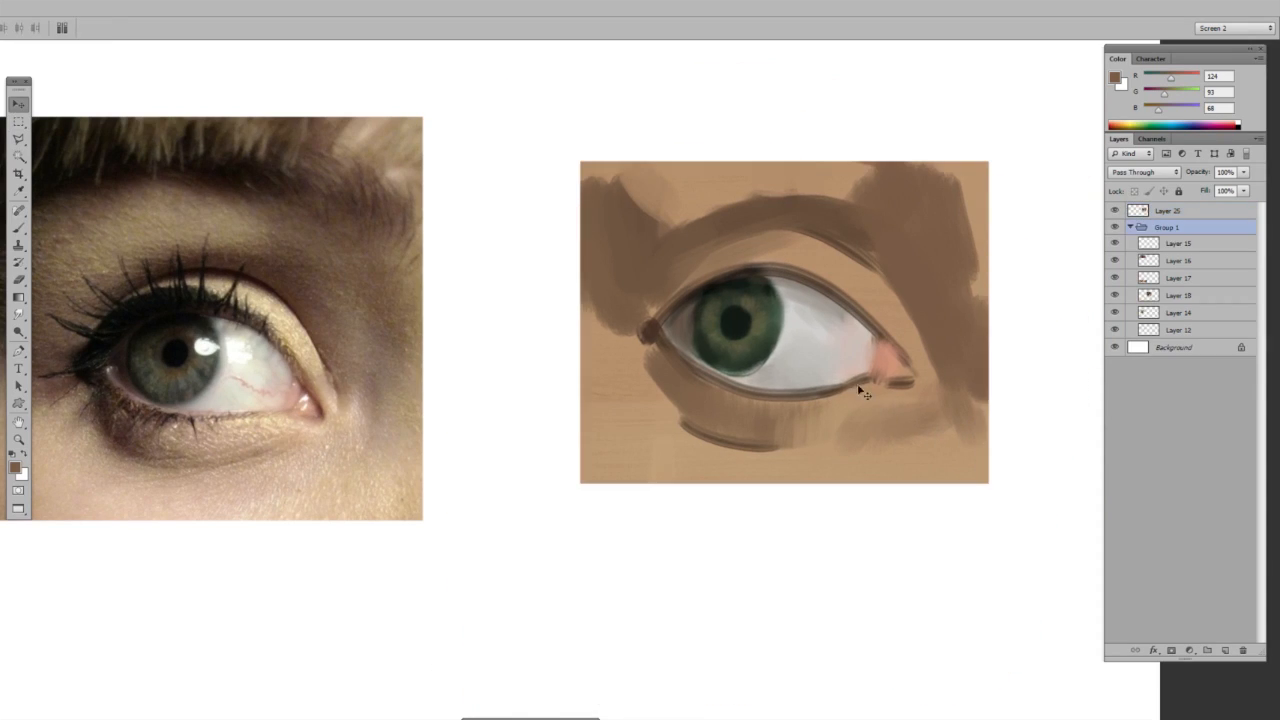
left_click_drag(878, 378, 790, 370)
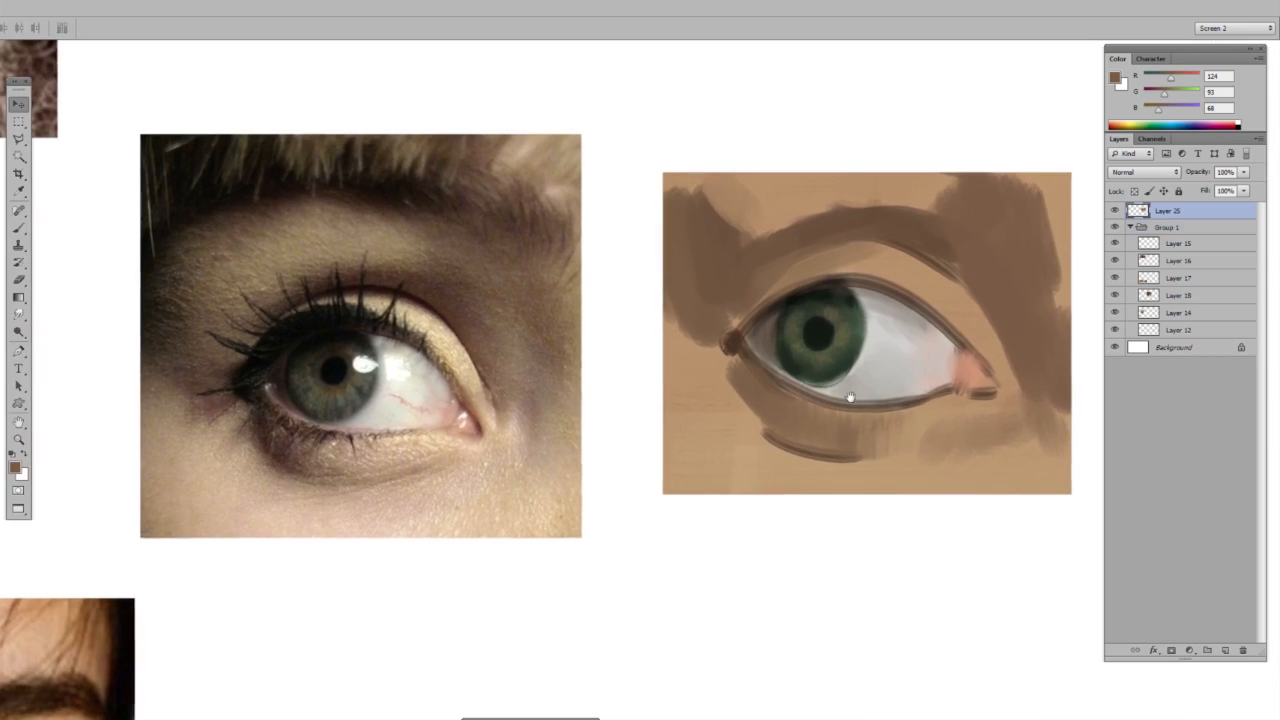
- Add a new layer above the cropped eye, compare with the reference photo and sample the brown of the upper-lid crease
key("b")
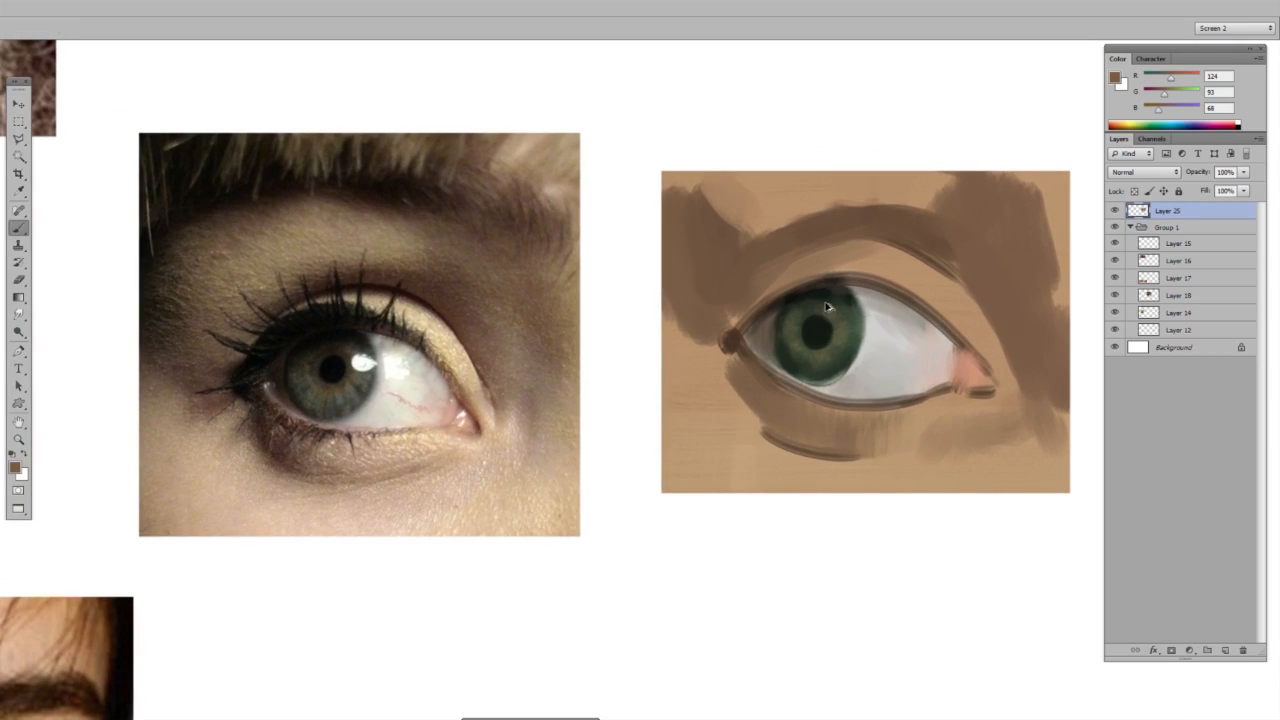
key("ctrl+shift+alt+n")
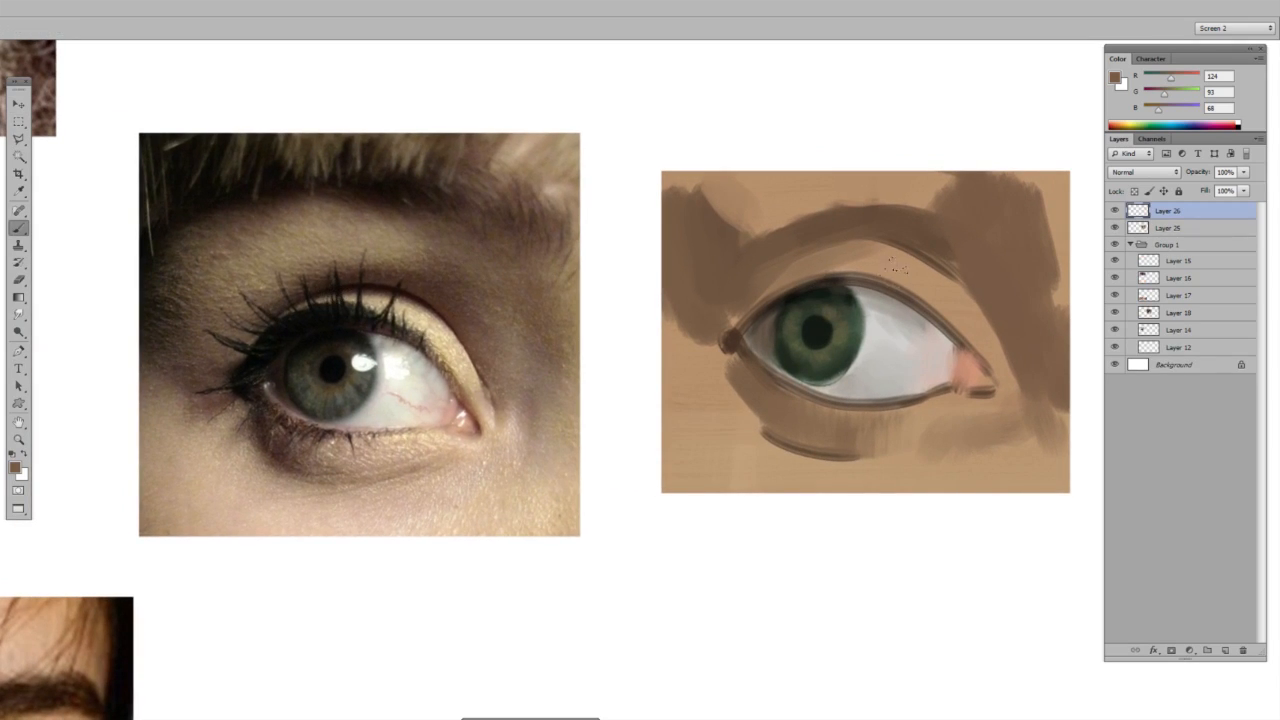
key("ctrl+space")
left_click_drag(364, 289, 437, 280)
key("ctrl+space")
left_click_drag(533, 278, 425, 277)
left_click_drag(839, 299, 769, 329)
right_click(920, 343)
left_click(850, 468)
left_click(788, 320, "alt")
left_click(904, 250, "alt")
left_click(904, 261, "alt")
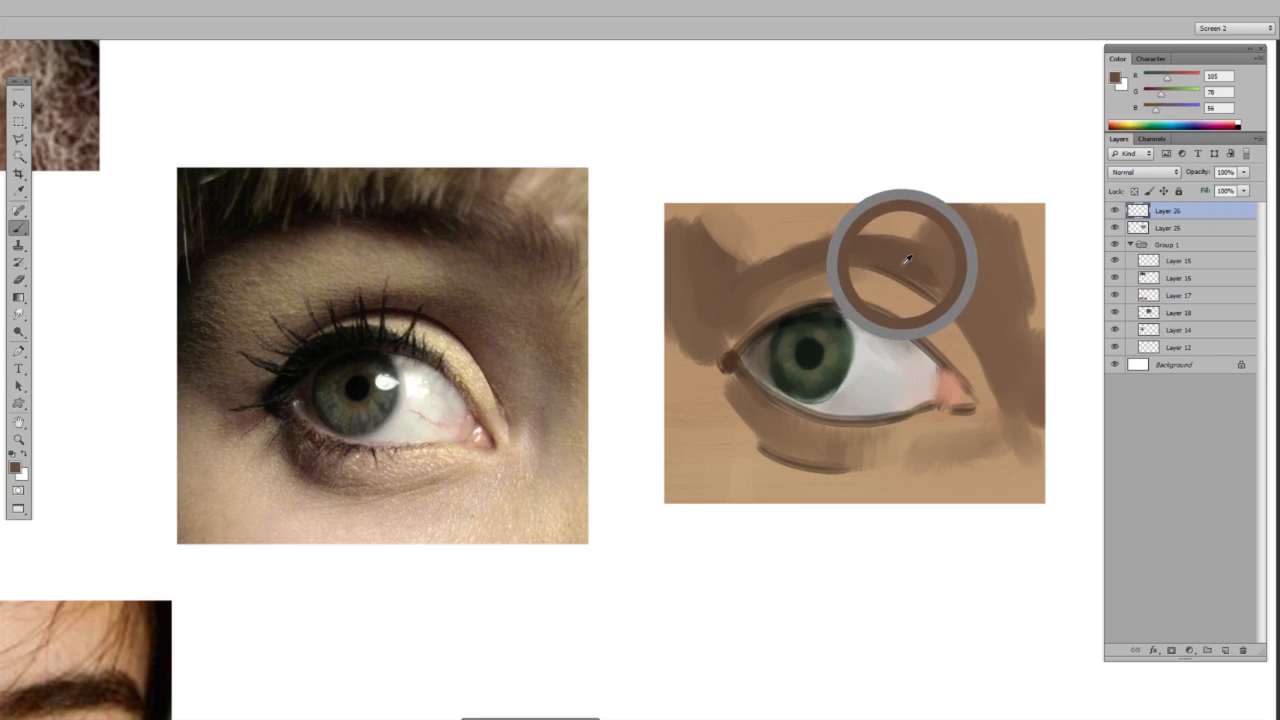
- Set the colour to dark brown (331f12), resize the brush and stroke a dark line along the upper-lid crease
left_click(1115, 77)
left_click(734, 311)
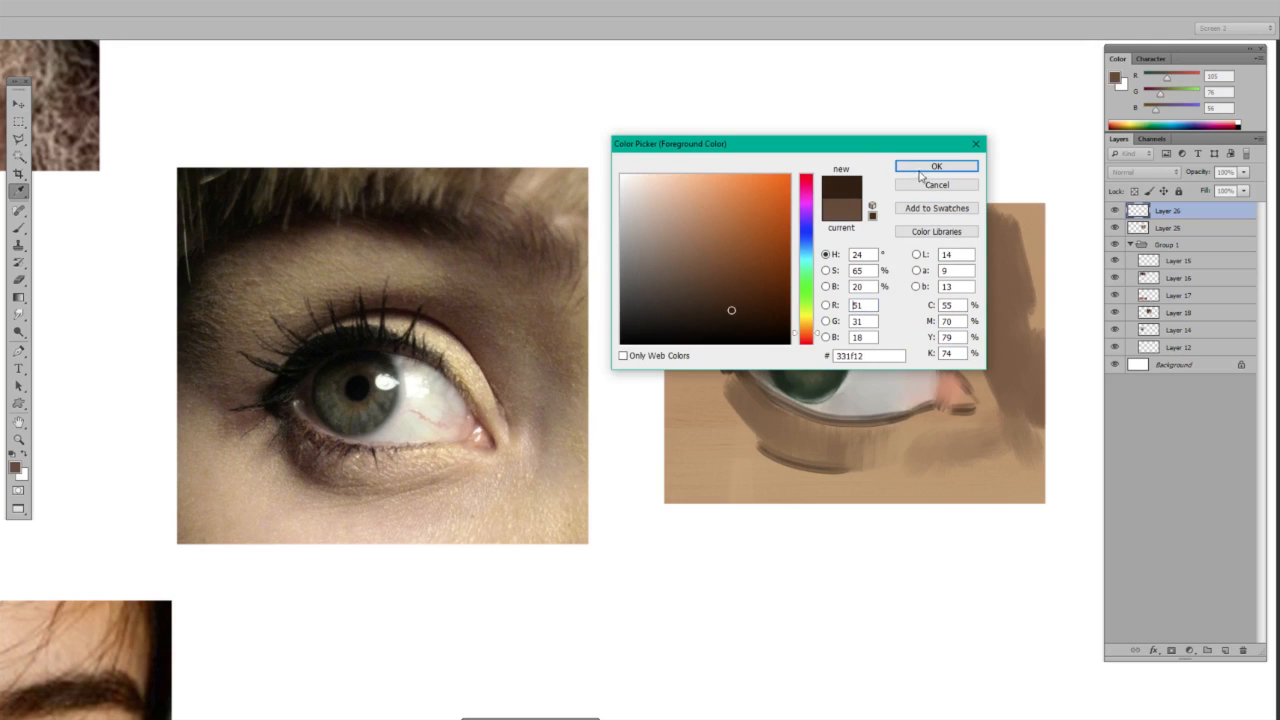
left_click(936, 166)
scroll(830, 299, "up", 1)
right_click(920, 238)
left_click(841, 299)
mouse_move(714, 312)
left_mouse_down()
mouse_move(838, 253)
mouse_move(919, 261)
mouse_move(795, 262)
mouse_move(935, 249)
mouse_move(824, 262)
left_mouse_up()
key("ctrl+z")
- Confirm the dark brown (331f12), sample nearby browns and extend the upper-lid crease line towards the inner corner
left_click(920, 177, "alt")
left_click(866, 267, "alt")
left_click(890, 238, "alt")
mouse_move(940, 262)
left_mouse_down()
mouse_move(909, 250)
mouse_move(772, 261)
left_mouse_up()
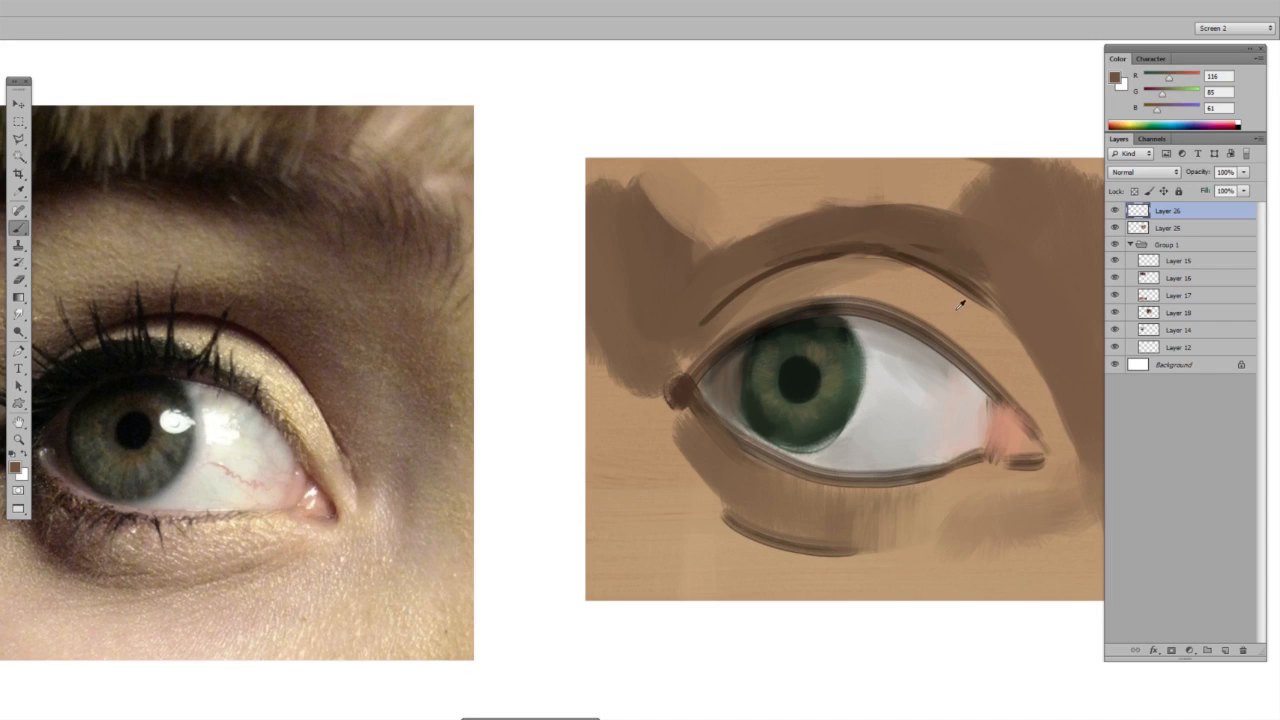
mouse_move(296, 391)
left_mouse_down("alt")
mouse_move(243, 329)
mouse_move(300, 380)
mouse_move(320, 422)
mouse_move(266, 369)
mouse_move(279, 378)
left_mouse_up("alt")
scroll(968, 284, "down", 2)
- Sample the upper lid's tan and lighten it to a pale cream (238, 217, 159)
left_click(954, 310, "alt")
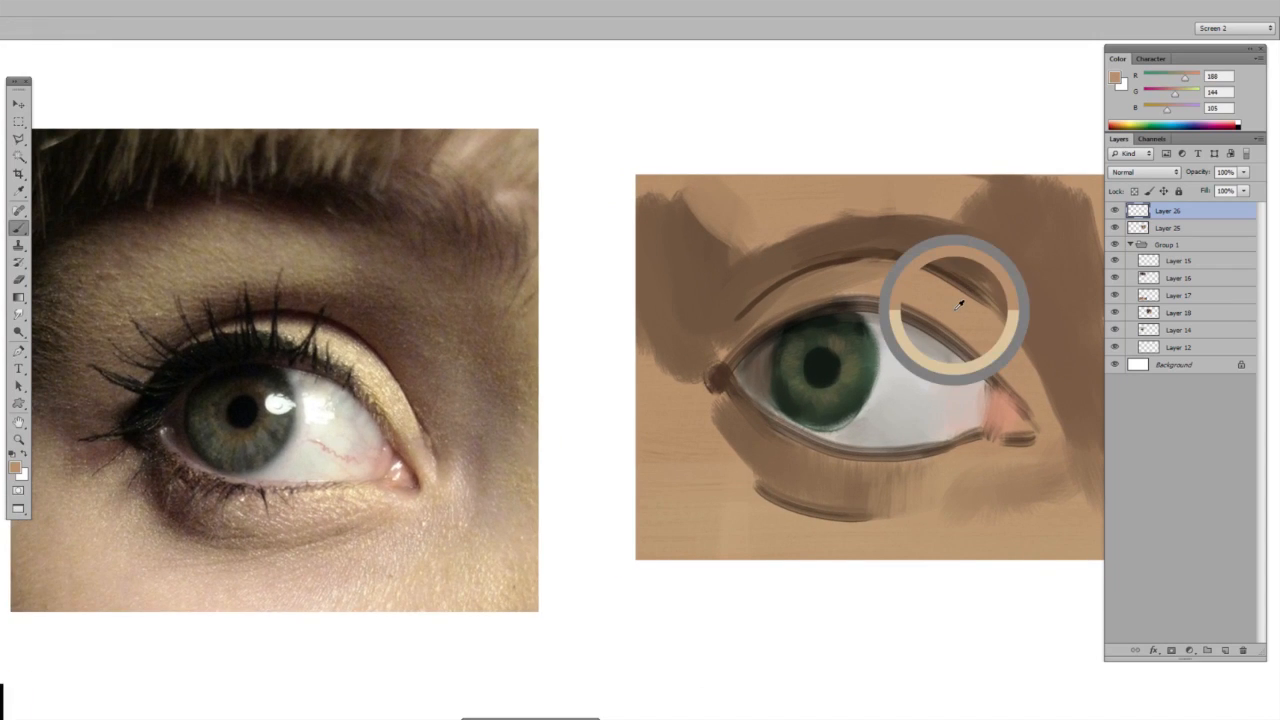
left_click(1115, 79)
left_click(676, 185)
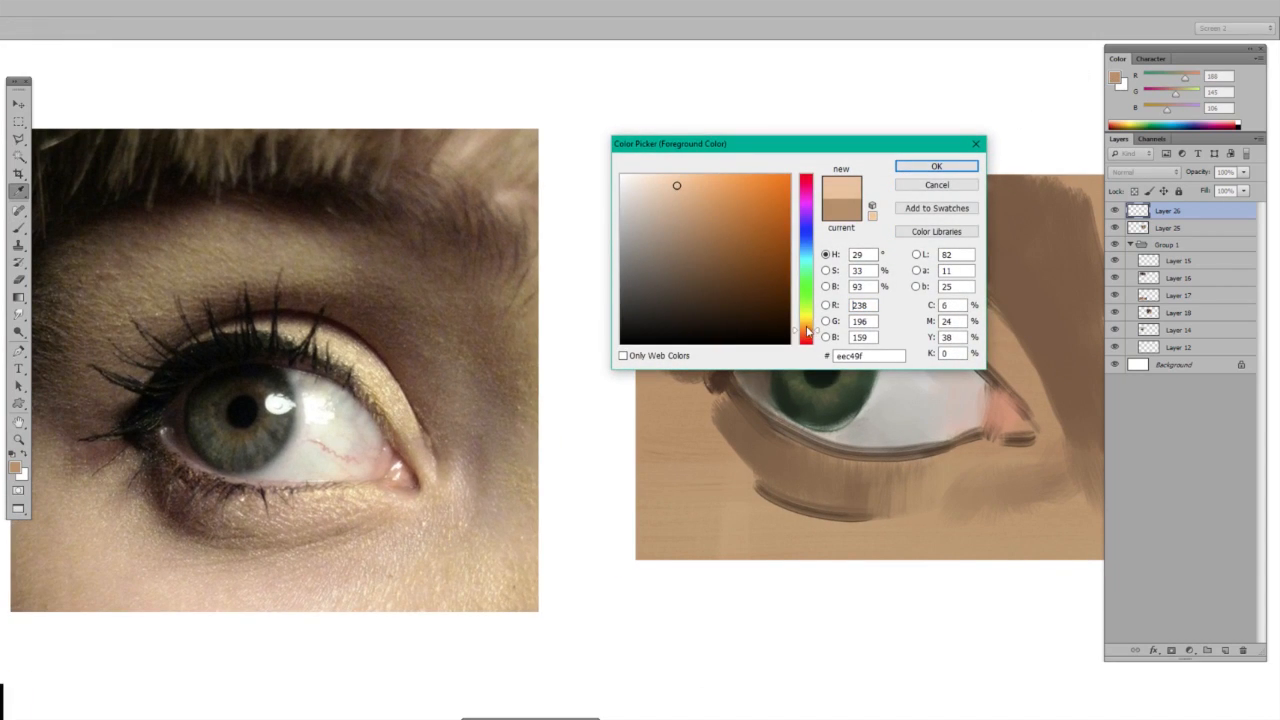
left_click_drag(803, 335, 803, 325)
left_click(936, 166)
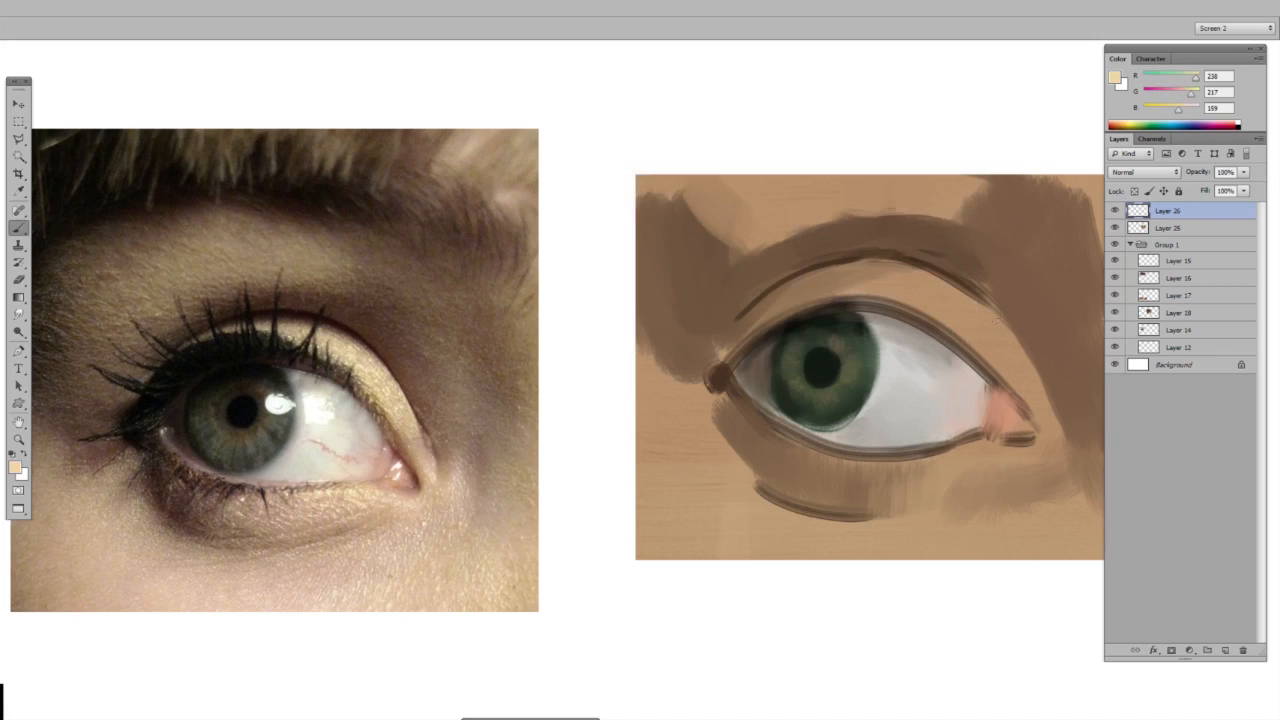
- Check the reference photos, then paint a cream highlight on the upper lid towards the inner corner and blend its edges with sampled colours
right_click(806, 293)
left_click(928, 128)
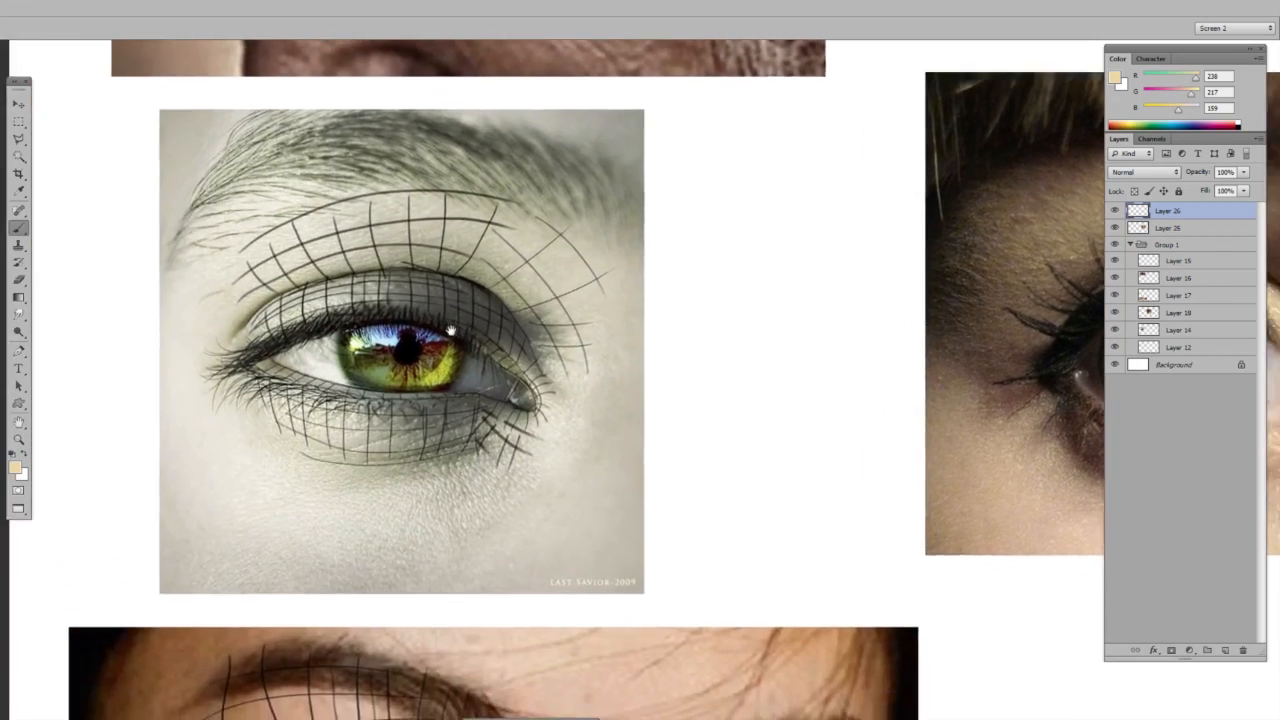
left_click_drag(400, 310, 455, 312)
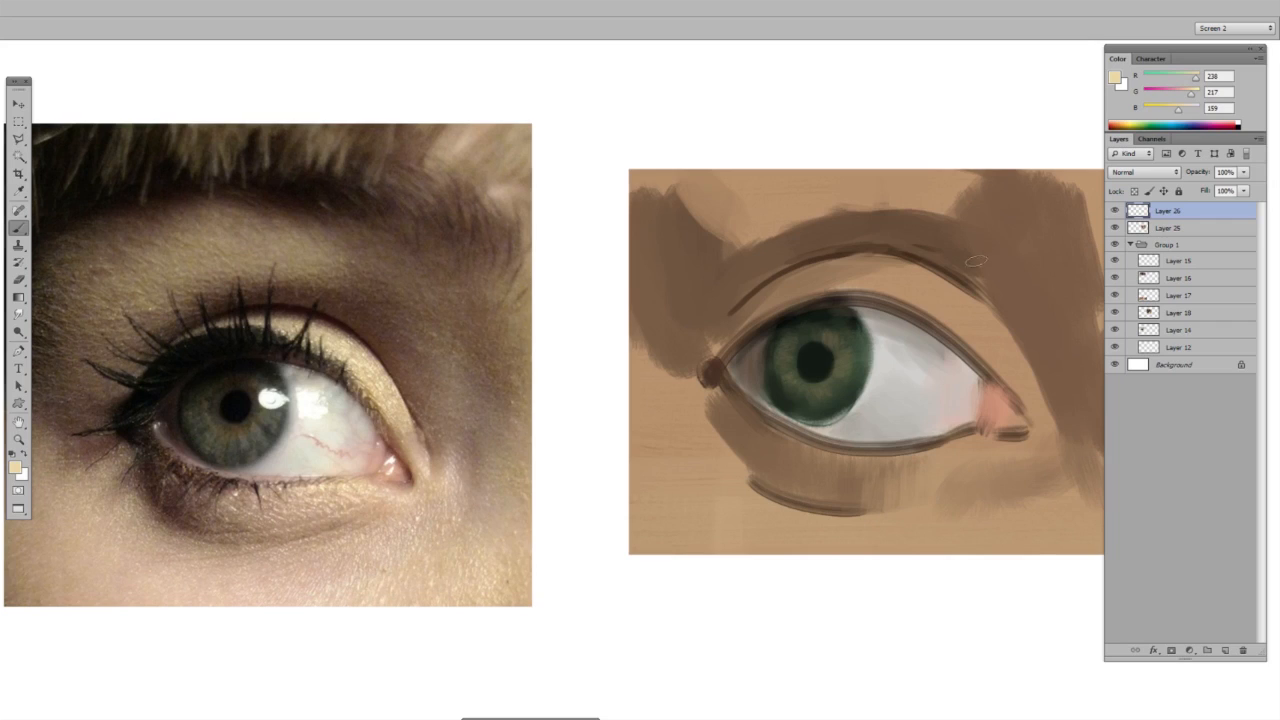
mouse_move(928, 289)
left_mouse_down()
mouse_move(967, 314)
mouse_move(949, 315)
mouse_move(974, 305)
mouse_move(964, 322)
mouse_move(984, 323)
mouse_move(1013, 356)
mouse_move(936, 300)
left_mouse_up()
left_click(971, 310, "alt")
left_click(912, 289, "alt")
left_click(878, 283, "alt")
left_click(942, 298, "alt")
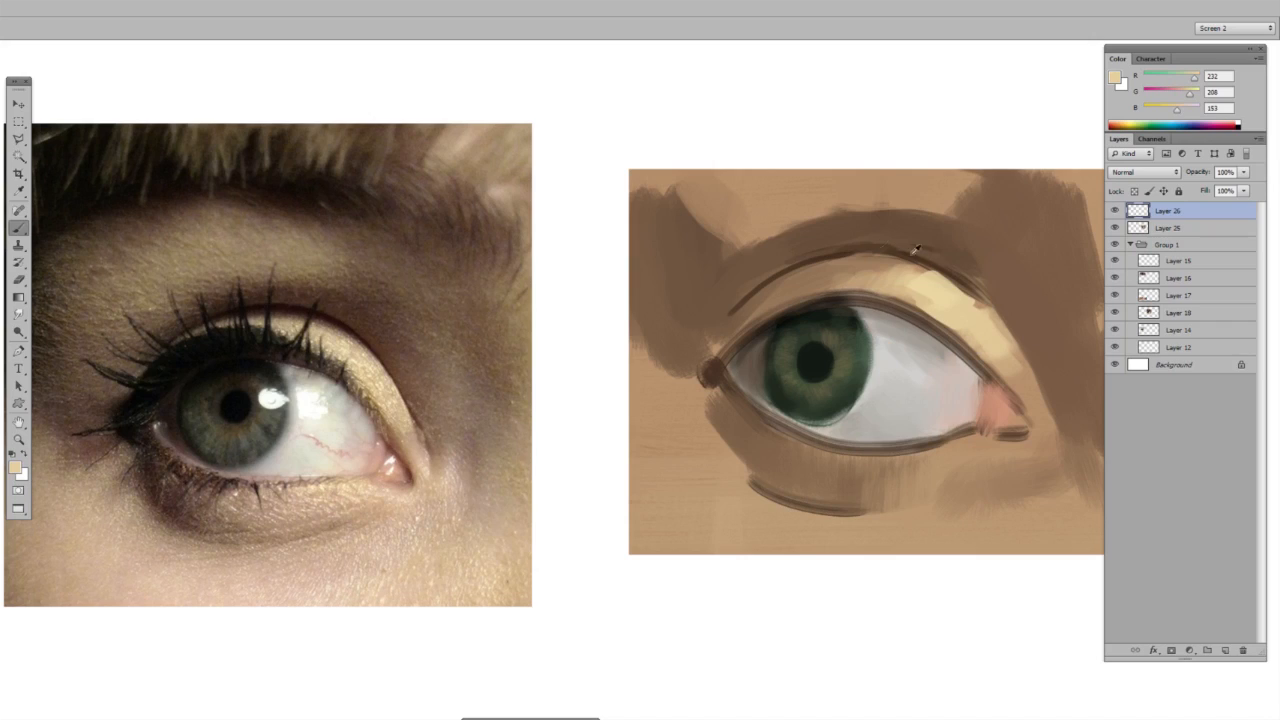
left_click(927, 291, "alt")
left_click(905, 272, "alt")
left_click(911, 315, "alt")
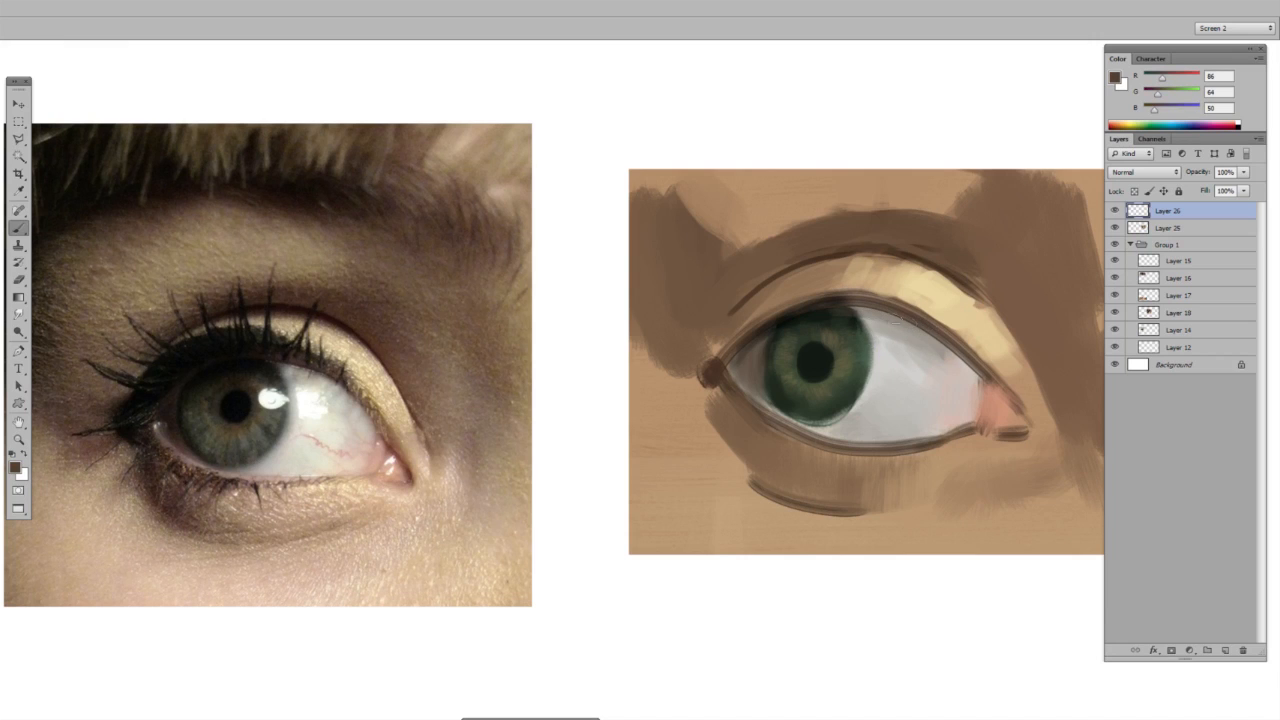
- Examine the upper lid's wet edge up close in the reference photo and sample white from the canvas
left_click_drag(285, 373, 402, 328)
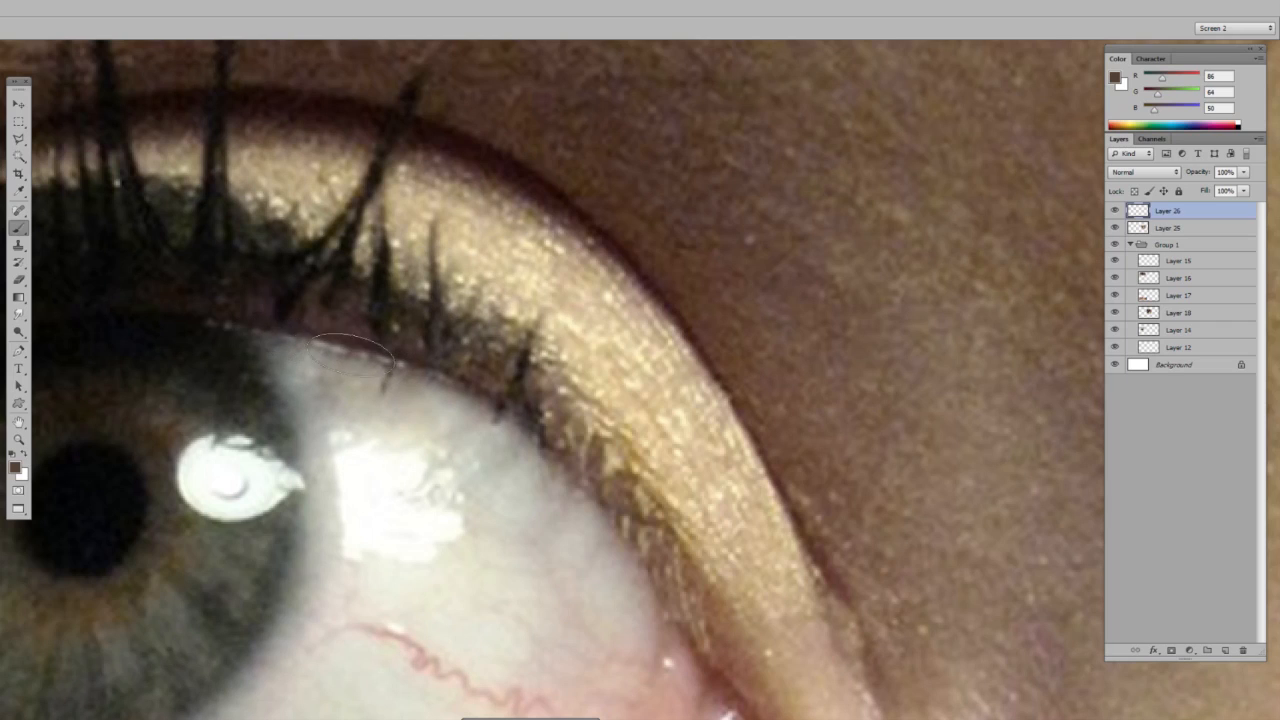
key("z")
left_click(467, 348, "alt")
left_click(468, 349, "alt")
mouse_move(930, 387)
left_mouse_down()
mouse_move(660, 371)
mouse_move(451, 377)
left_mouse_up()
key("b")
left_click(789, 615, "alt")
key("z")
mouse_move(1040, 256)
left_mouse_down()
mouse_move(1023, 271)
mouse_move(1041, 236)
left_mouse_up()
key("b")
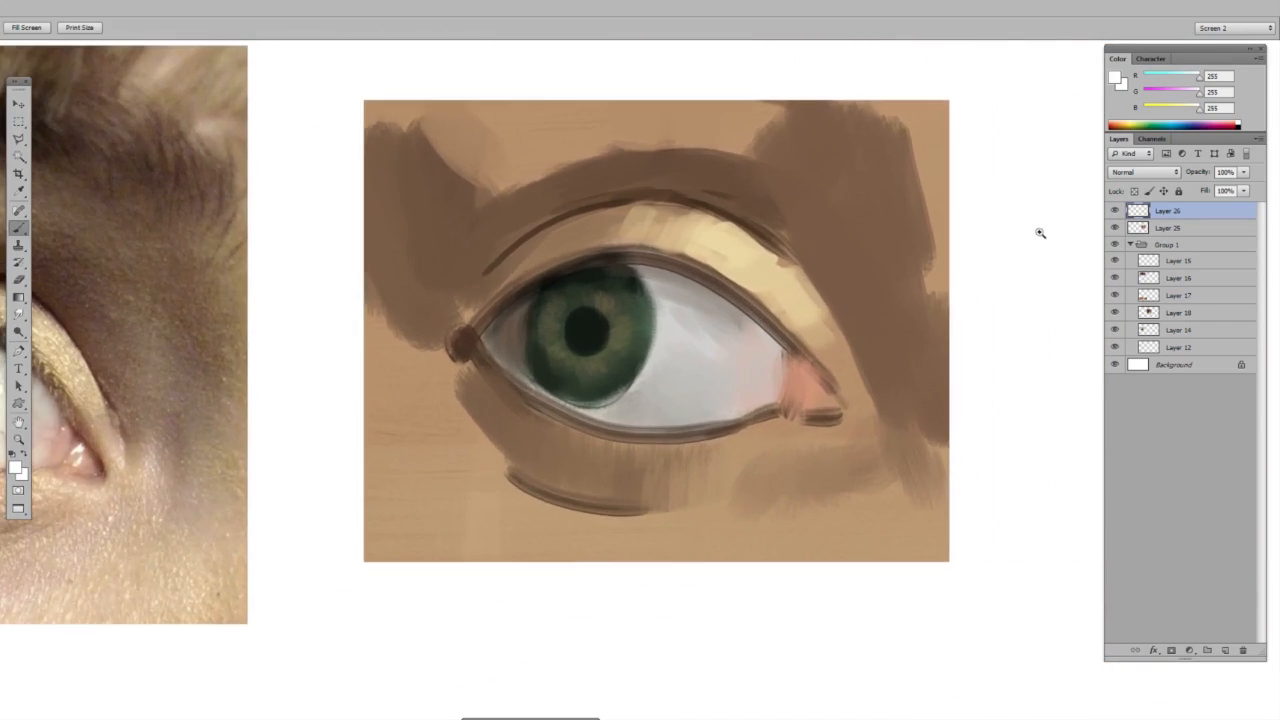
- Set the brush to 5 px and dot small white highlights along the upper lid's edge above the eye white
key("z")
left_click_drag(692, 262, 730, 262)
key("b")
right_click(730, 262)
left_click(745, 293)
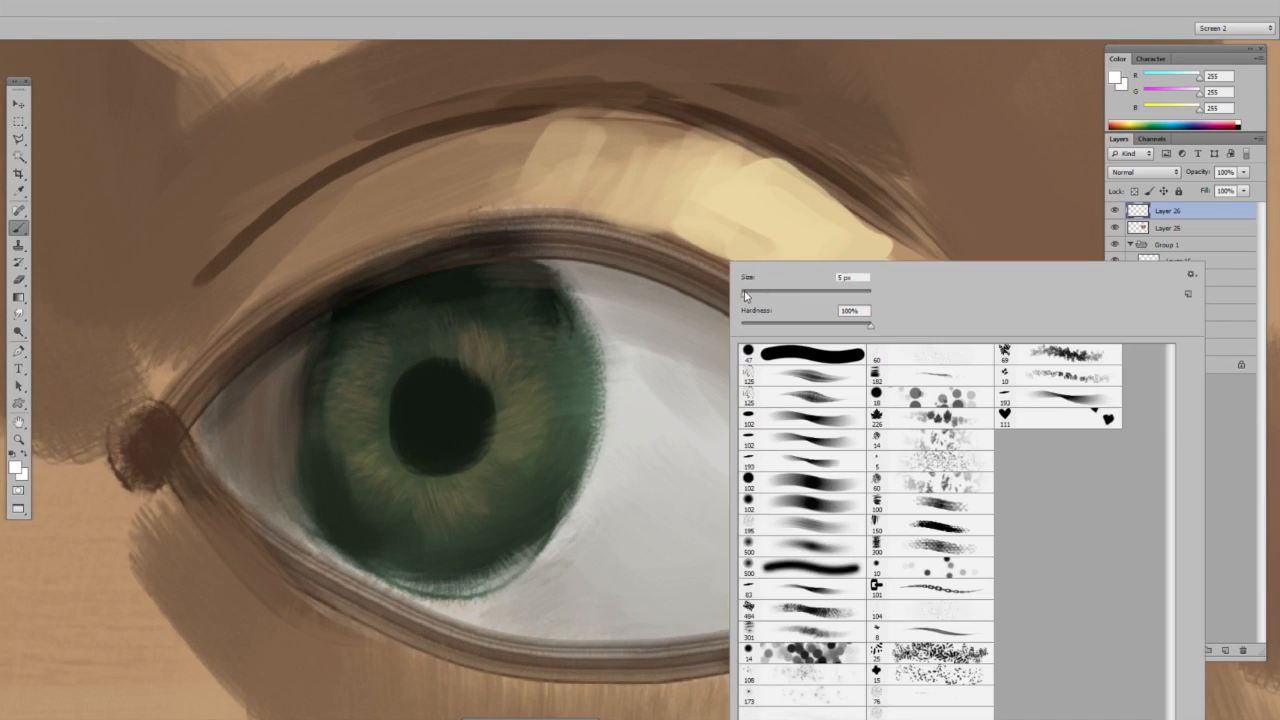
left_click_drag(610, 266, 621, 269)
key("z")
left_click_drag(641, 276, 700, 283)
key("b")
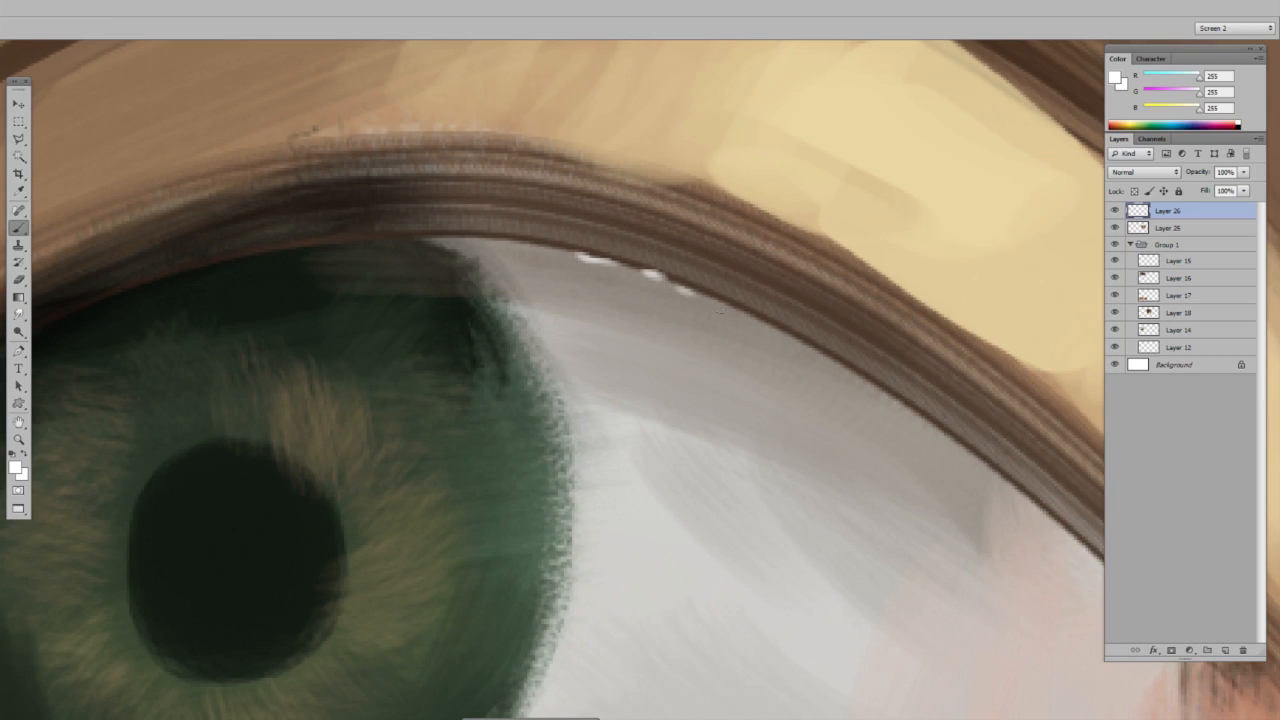
left_click_drag(700, 295, 742, 313)
- Circle the highlighted edge of the upper lid in white and compare it with the reference photo
key("z")
left_click_drag(811, 352, 747, 342)
left_click_drag(629, 400, 805, 356)
key("b")
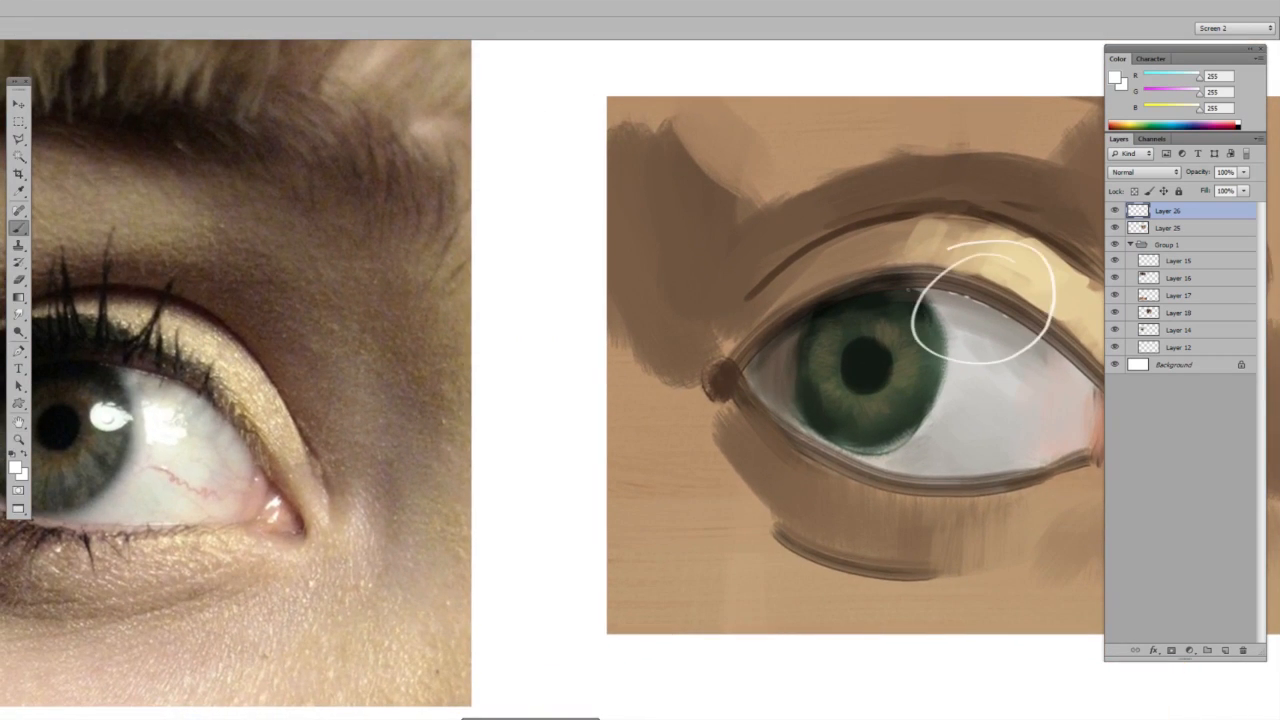
mouse_move(981, 358)
left_mouse_down()
mouse_move(863, 334)
mouse_move(994, 257)
mouse_move(877, 280)
mouse_move(1057, 286)
mouse_move(942, 311)
left_mouse_up()
key("z")
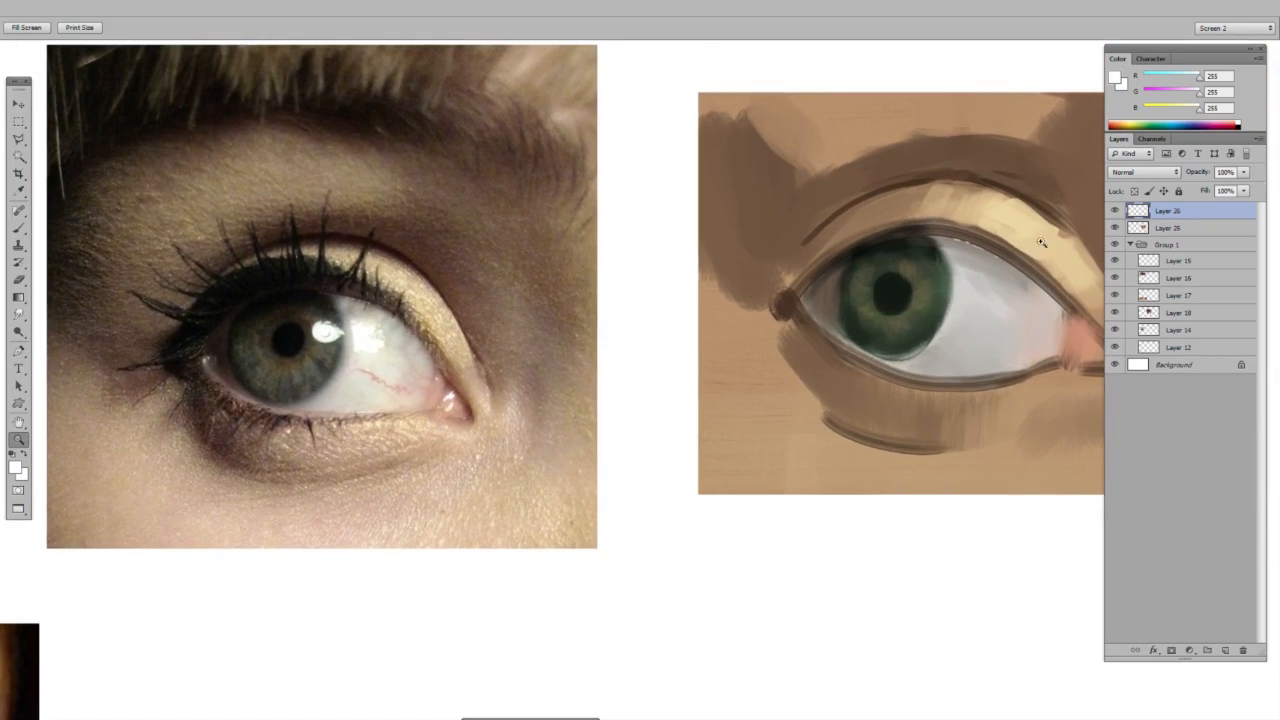
- Sample the inner corner's pink, check the reference's lower-lid rim and paint a pink rim along the lower lid
key("b")
left_click(1082, 343, "alt")
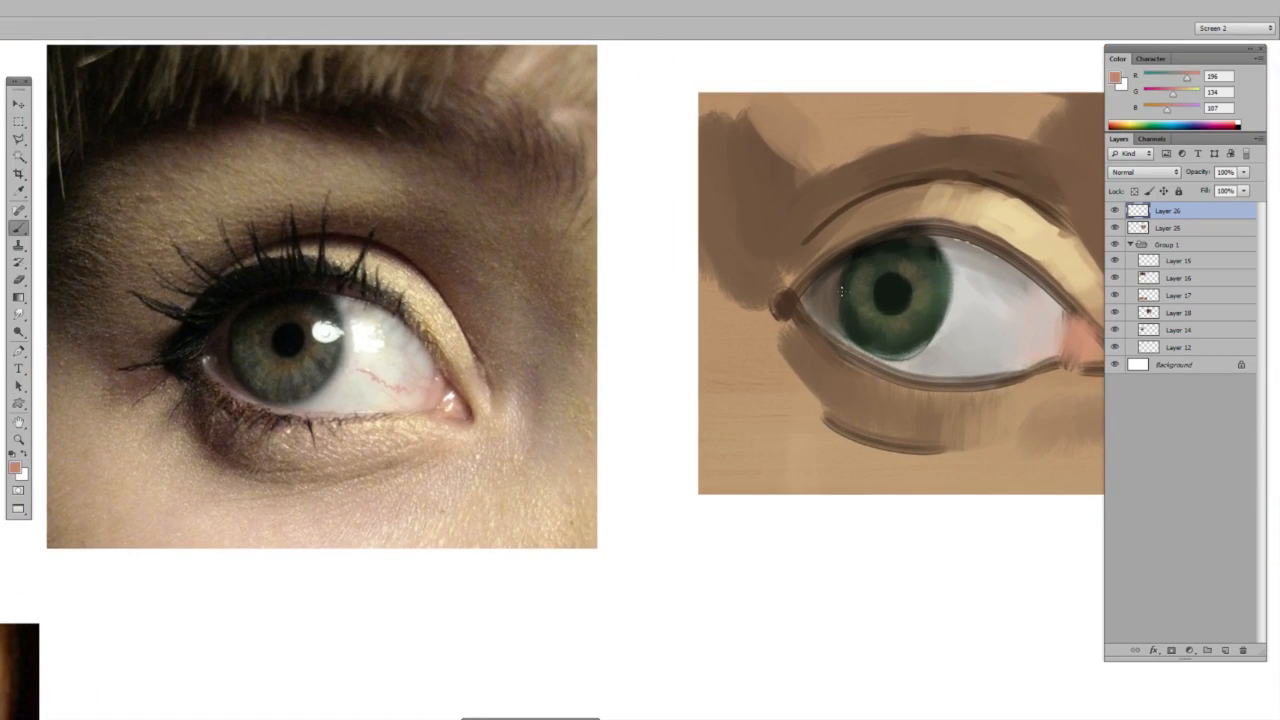
right_click(810, 304)
key("Escape")
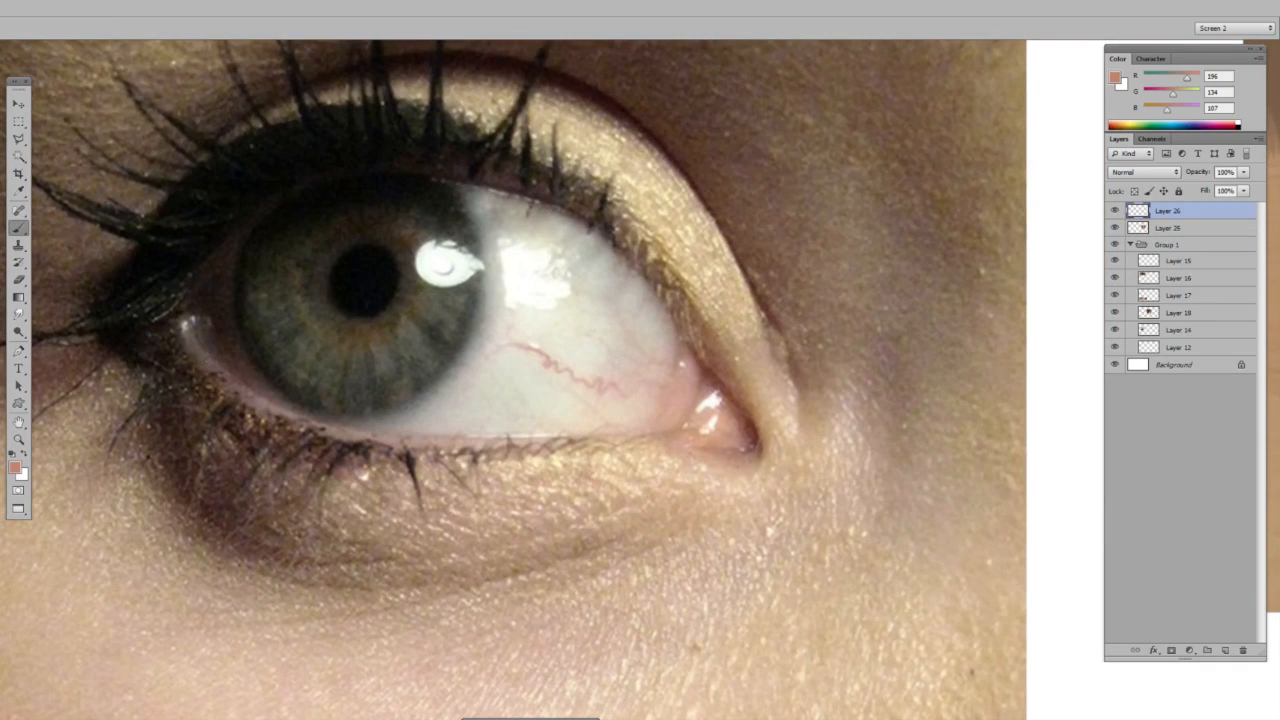
key("z")
left_click_drag(684, 410, 628, 418)
mouse_move(915, 394)
left_mouse_down()
mouse_move(754, 374)
mouse_move(426, 389)
left_mouse_up()
key("b")
left_click(874, 324, "alt")
right_click(820, 317)
mouse_move(609, 345)
left_mouse_down()
mouse_move(674, 374)
mouse_move(810, 368)
mouse_move(690, 375)
left_mouse_up()
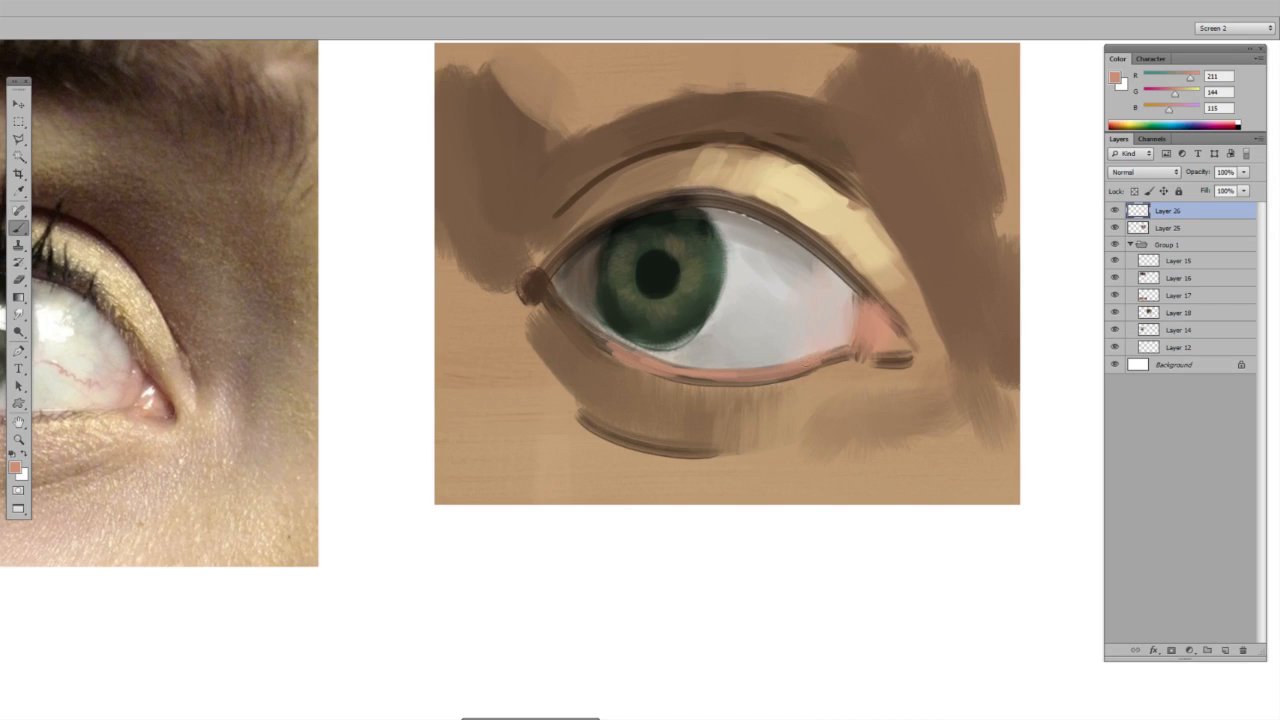
- Even out the lower-lid rim with darker and lighter pinks sampled along it
left_click(804, 365, "alt")
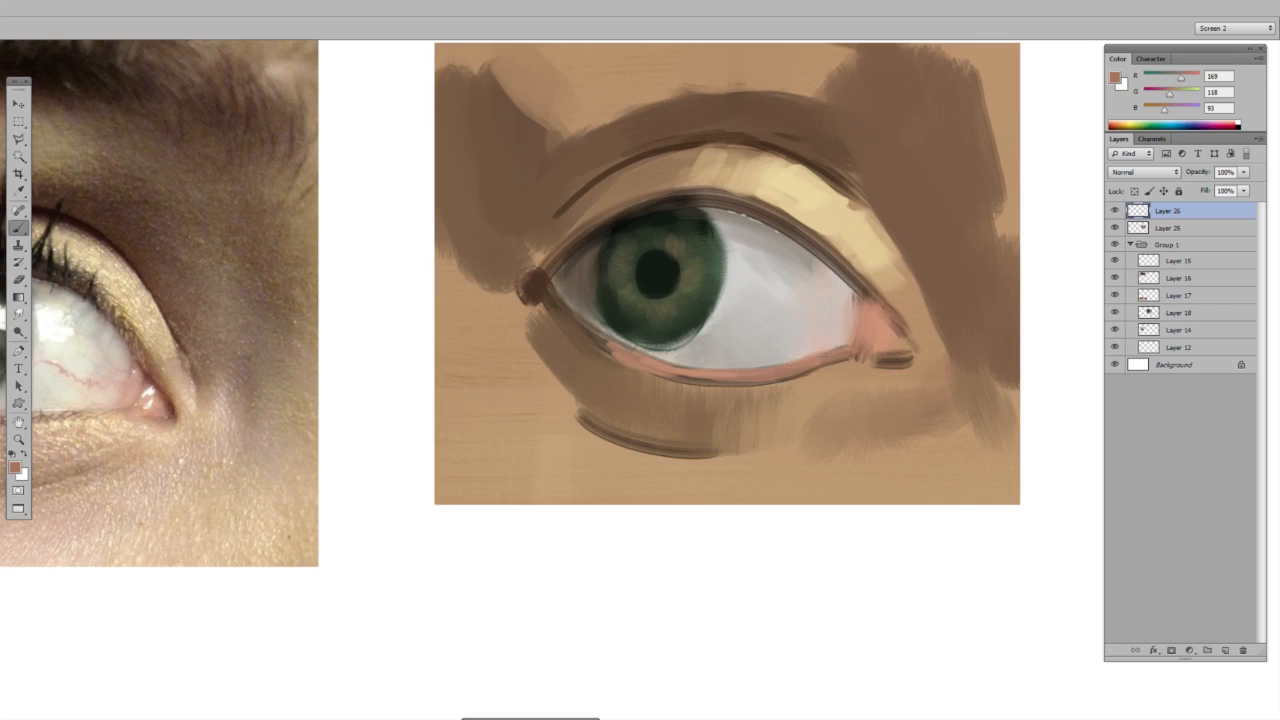
left_click(770, 370, "alt")
right_click(826, 323)
left_click(735, 372, "alt")
left_click(638, 357, "alt")
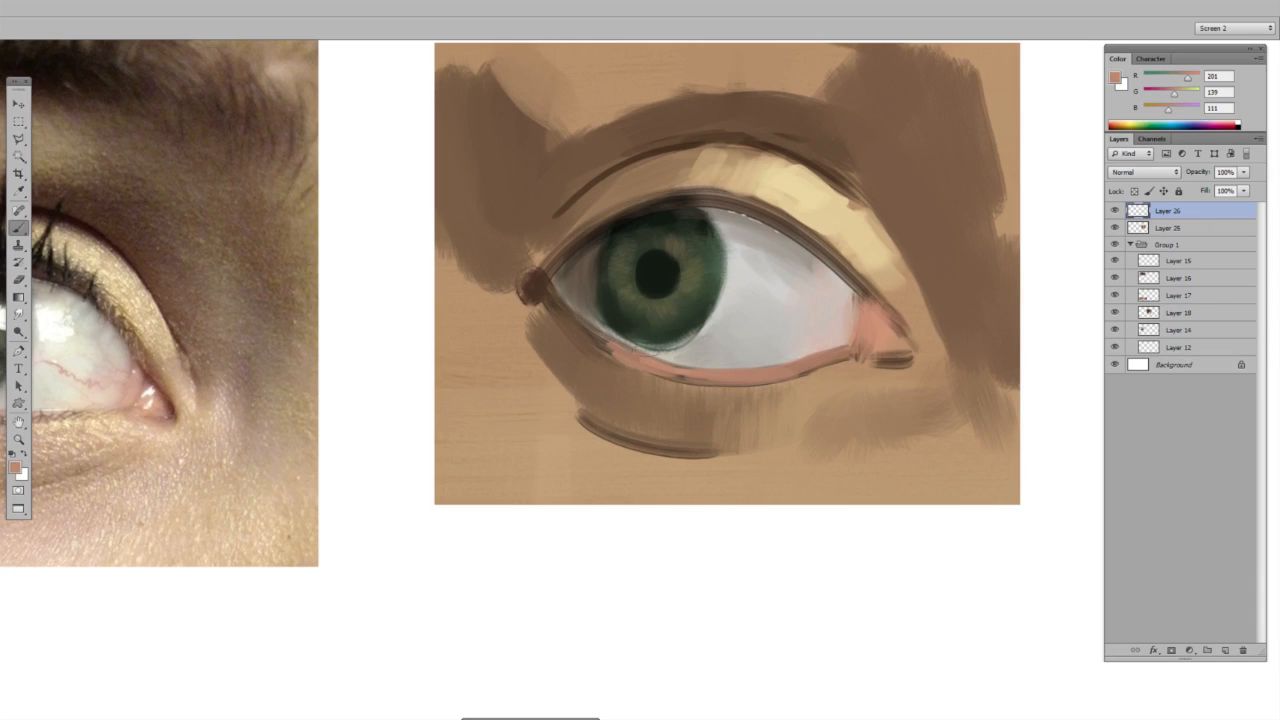
left_click_drag(642, 320, 806, 323)
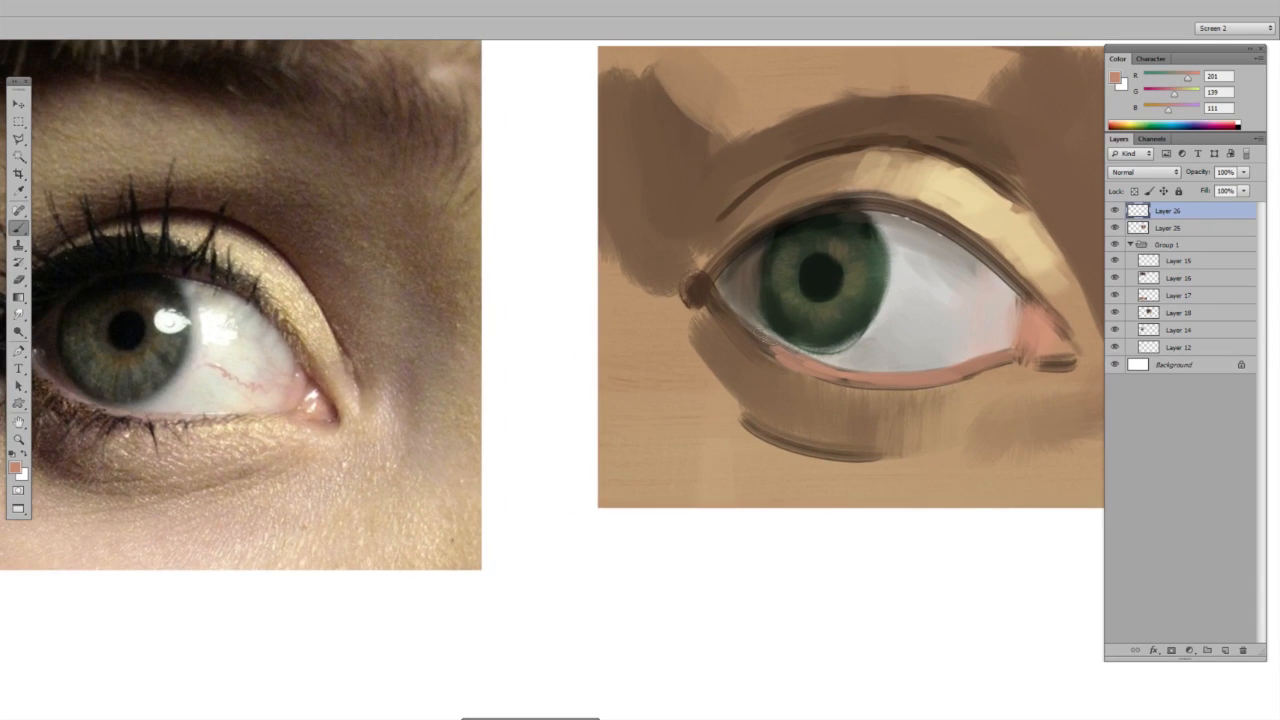
- Adjust the brush and extend the rim below the iris to the outer corner with a darker sampled pink
right_click(843, 302)
left_click(834, 335)
left_click(795, 350, "alt")
left_click_drag(789, 343, 851, 346)
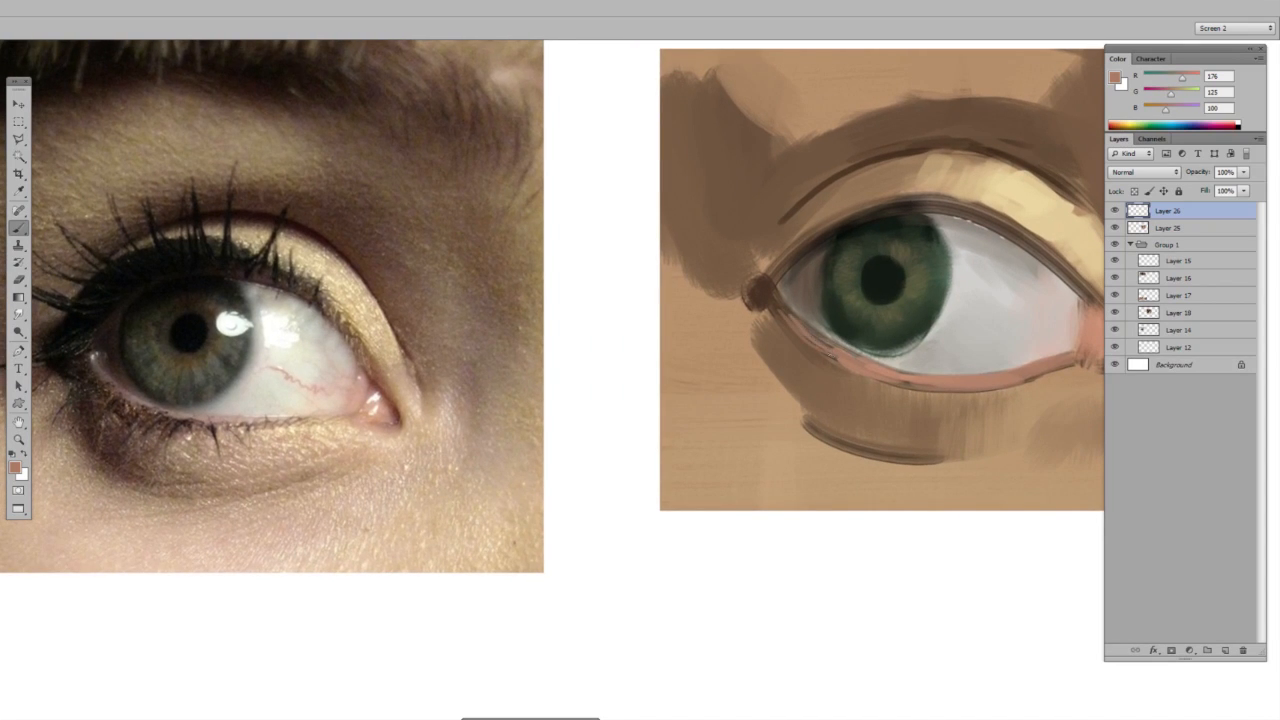
left_click_drag(931, 355, 785, 353)
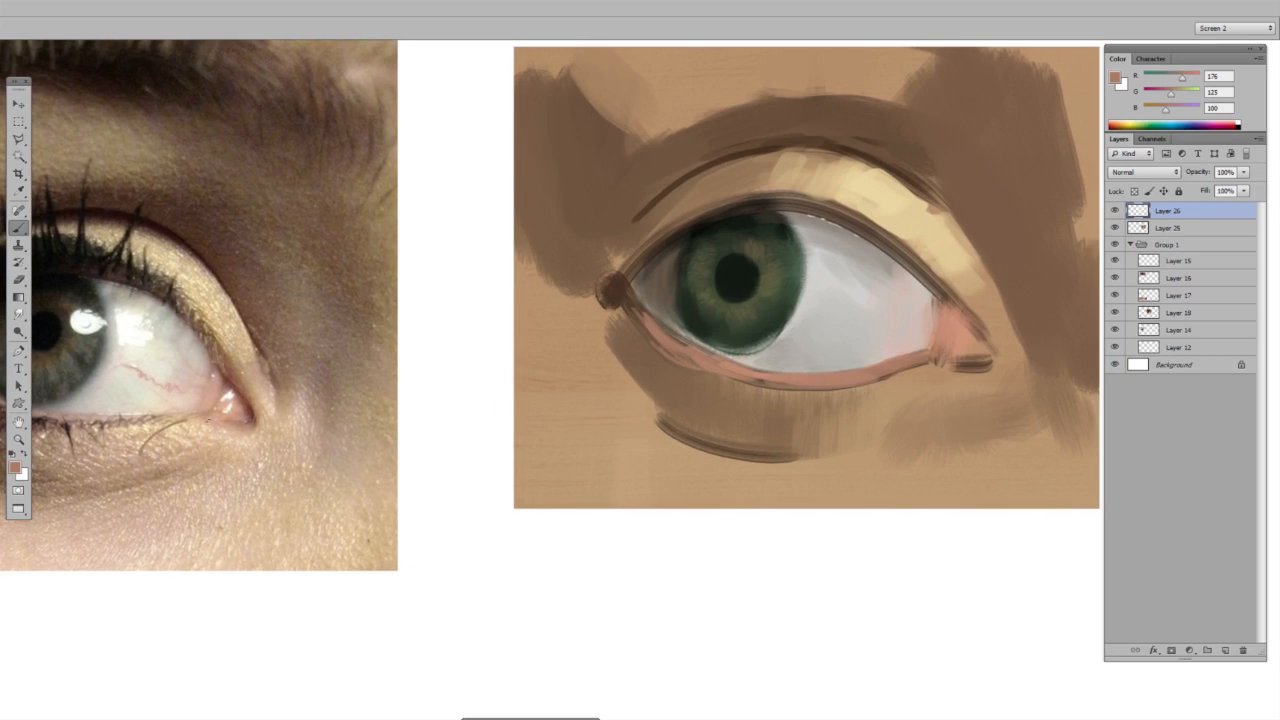
- Sketch black contour lines over the reference photo's lower lid to study its form
left_click_drag(133, 456, 215, 448)
left_click(262, 391, "alt")
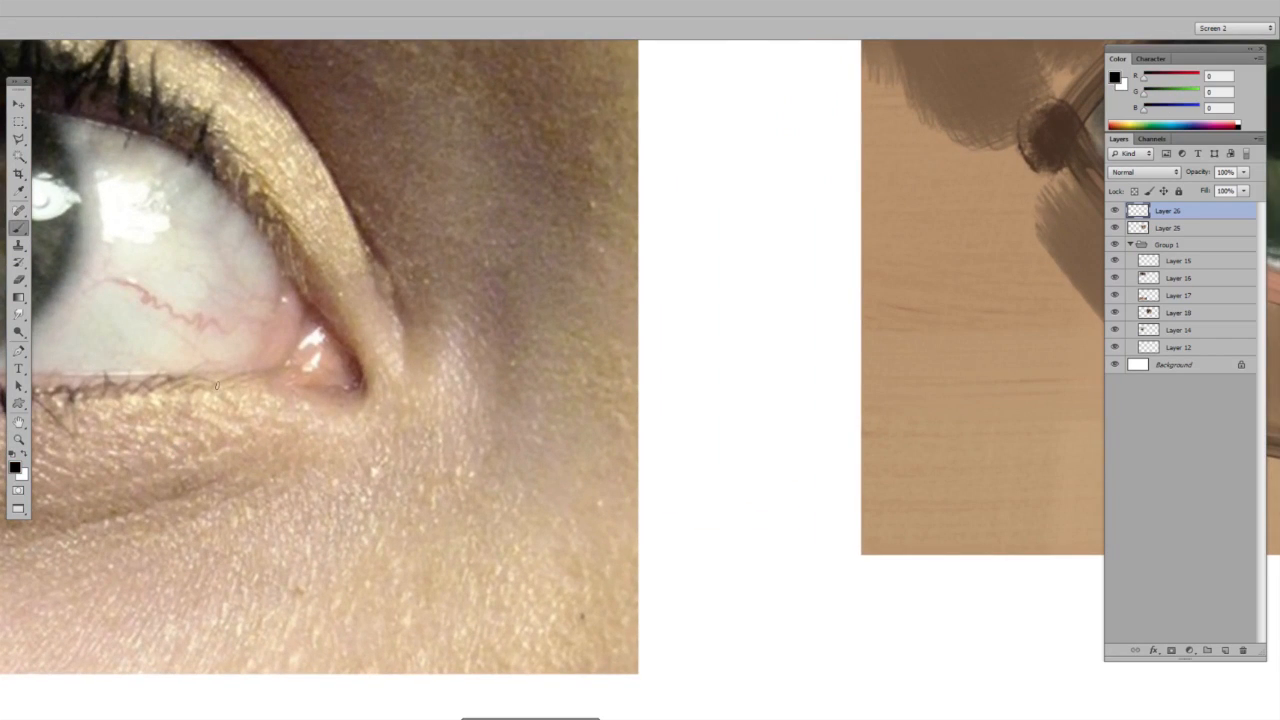
mouse_move(175, 372)
left_mouse_down()
mouse_move(204, 386)
mouse_move(225, 469)
mouse_move(297, 583)
left_mouse_up()
mouse_move(175, 388)
left_mouse_down()
mouse_move(278, 388)
mouse_move(75, 515)
mouse_move(184, 392)
left_mouse_up()
mouse_move(120, 405)
left_mouse_down()
mouse_move(132, 500)
mouse_move(162, 490)
left_mouse_up()
left_click_drag(185, 390, 195, 482)
left_click_drag(232, 378, 262, 468)
left_click_drag(95, 422, 260, 406)
mouse_move(90, 484)
left_mouse_down()
mouse_move(245, 442)
mouse_move(246, 460)
left_mouse_up()
key("z")
mouse_move(324, 399)
left_mouse_down()
mouse_move(292, 400)
mouse_move(258, 440)
mouse_move(172, 458)
mouse_move(153, 412)
left_mouse_up()
key("e")
key("z")
mouse_move(536, 291)
left_mouse_down()
mouse_move(455, 369)
mouse_move(493, 351)
left_mouse_up()
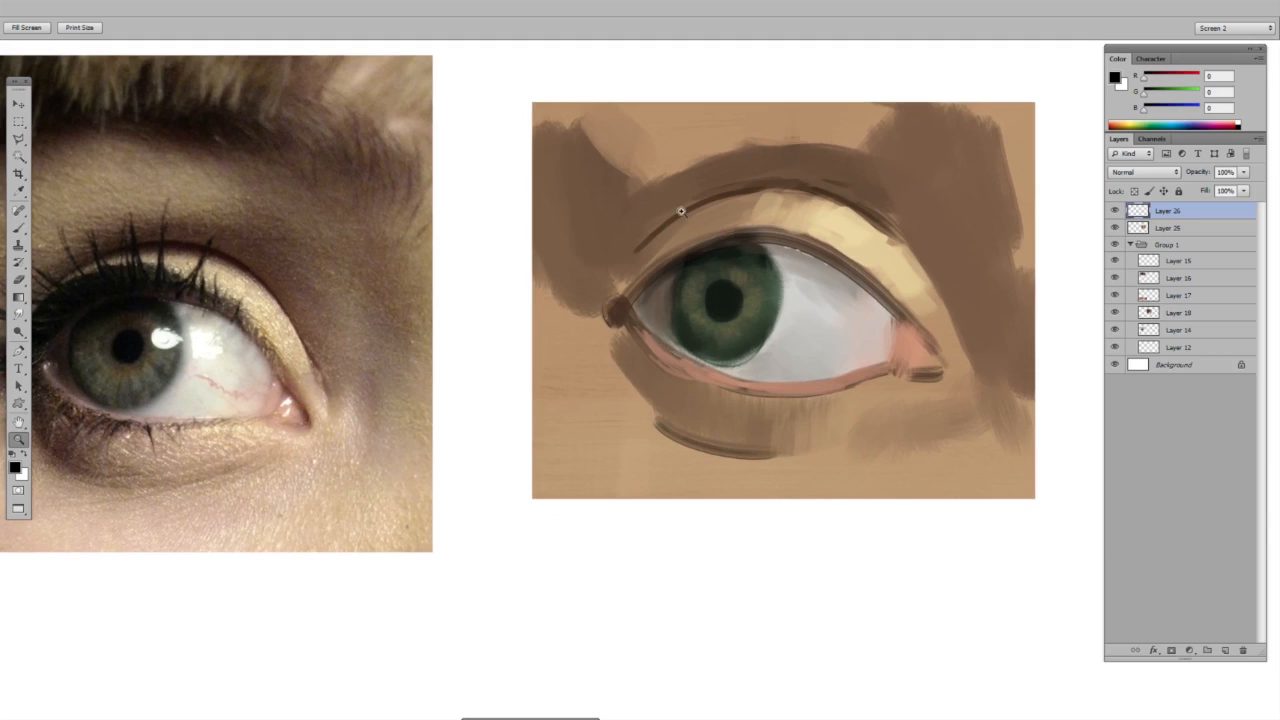
- Sample the upper lid's cream, adjust the brush and paint a highlight on the skin beneath the inner corner
key("b")
left_click(878, 249, "alt")
right_click(868, 252)
left_click_drag(834, 279, 846, 281)
key("Return")
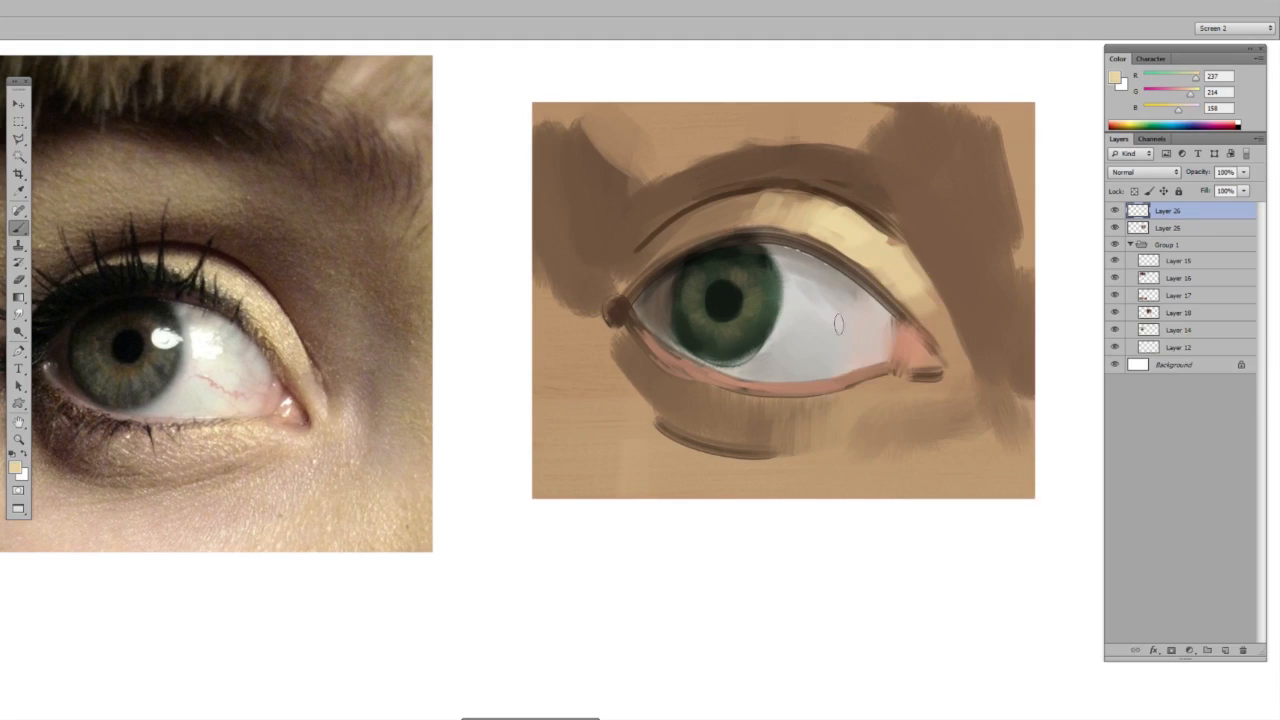
mouse_move(882, 389)
left_mouse_down()
mouse_move(838, 404)
mouse_move(866, 394)
mouse_move(877, 407)
mouse_move(881, 389)
mouse_move(841, 429)
mouse_move(928, 388)
left_mouse_up()
left_click(863, 396, "alt")
left_click(887, 400, "alt")
mouse_move(936, 392)
left_mouse_down()
mouse_move(893, 399)
mouse_move(850, 367)
left_mouse_up()
- Switch to the 195 brush and blend the under-eye highlight into the lower lid with sampled skin tones
left_click(880, 420, "alt")
right_click(902, 362)
left_click(846, 600)
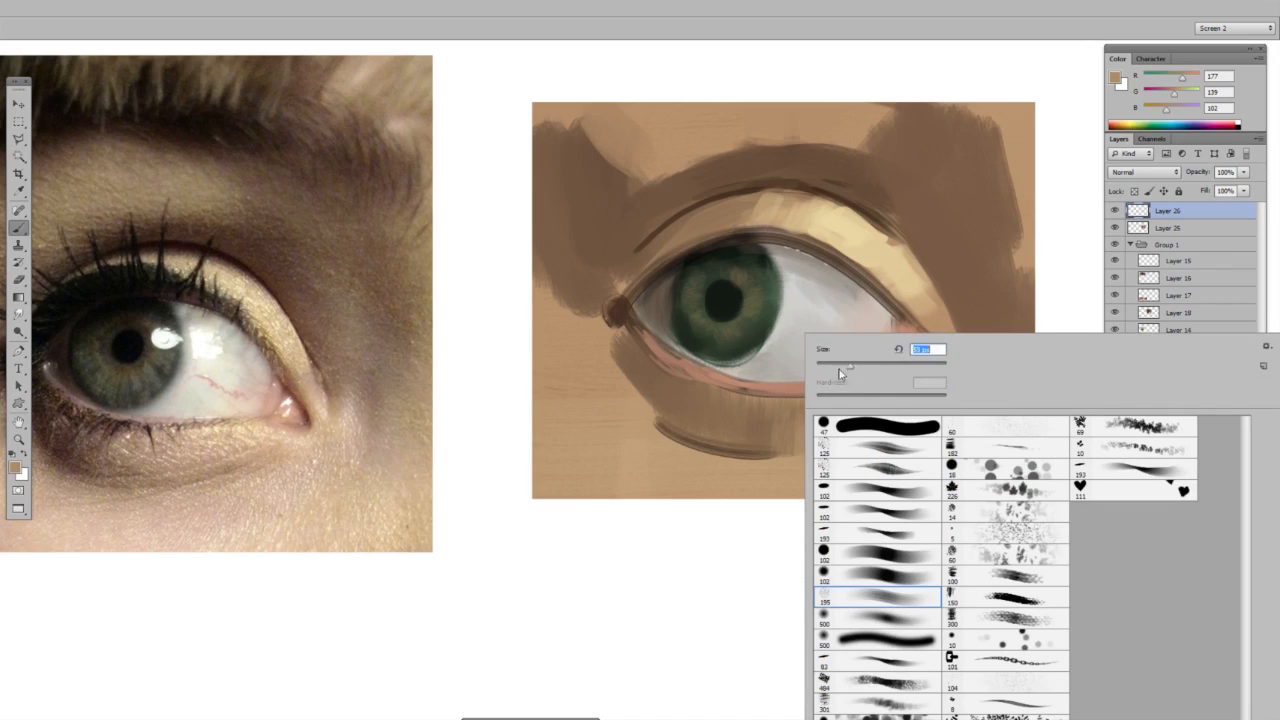
key("Return")
left_click(825, 424, "alt")
mouse_move(827, 418)
left_mouse_down()
mouse_move(885, 408)
mouse_move(808, 428)
left_mouse_up()
left_click(883, 393, "alt")
left_click(881, 396, "alt")
left_click(792, 423, "alt")
left_click(806, 214, "alt")
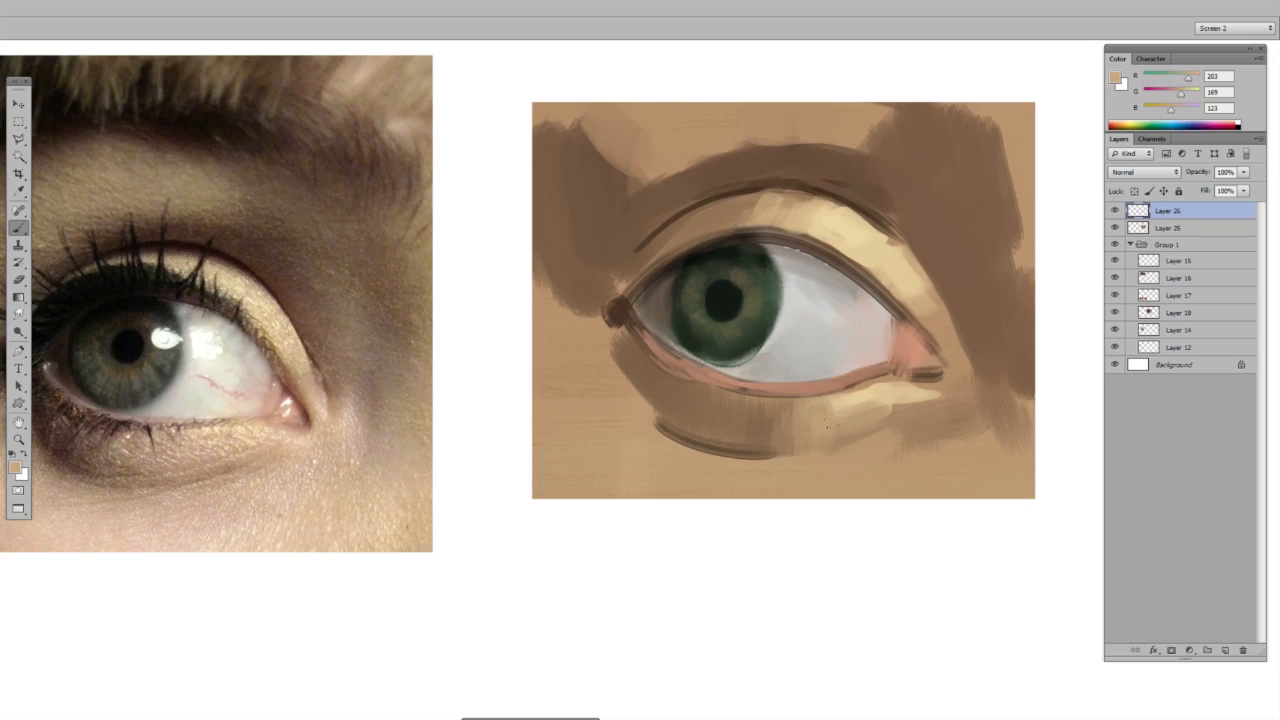
- Resample the cream, change the brush and build up the soft highlight under the eye, undoing the last stray stroke
left_click(910, 391, "alt")
right_click(932, 318)
left_click(848, 486)
left_click(825, 354)
mouse_move(850, 172)
left_mouse_down()
mouse_move(851, 236)
mouse_move(893, 298)
mouse_move(868, 200)
left_mouse_up()
mouse_move(291, 437)
left_mouse_down()
mouse_move(341, 357)
mouse_move(343, 463)
left_mouse_up()
key("ctrl+z")
- Set the colour to a pale pinkish beige (224, 201, 182) and dab highlights on the skin around the inner corner
left_click(1118, 79)
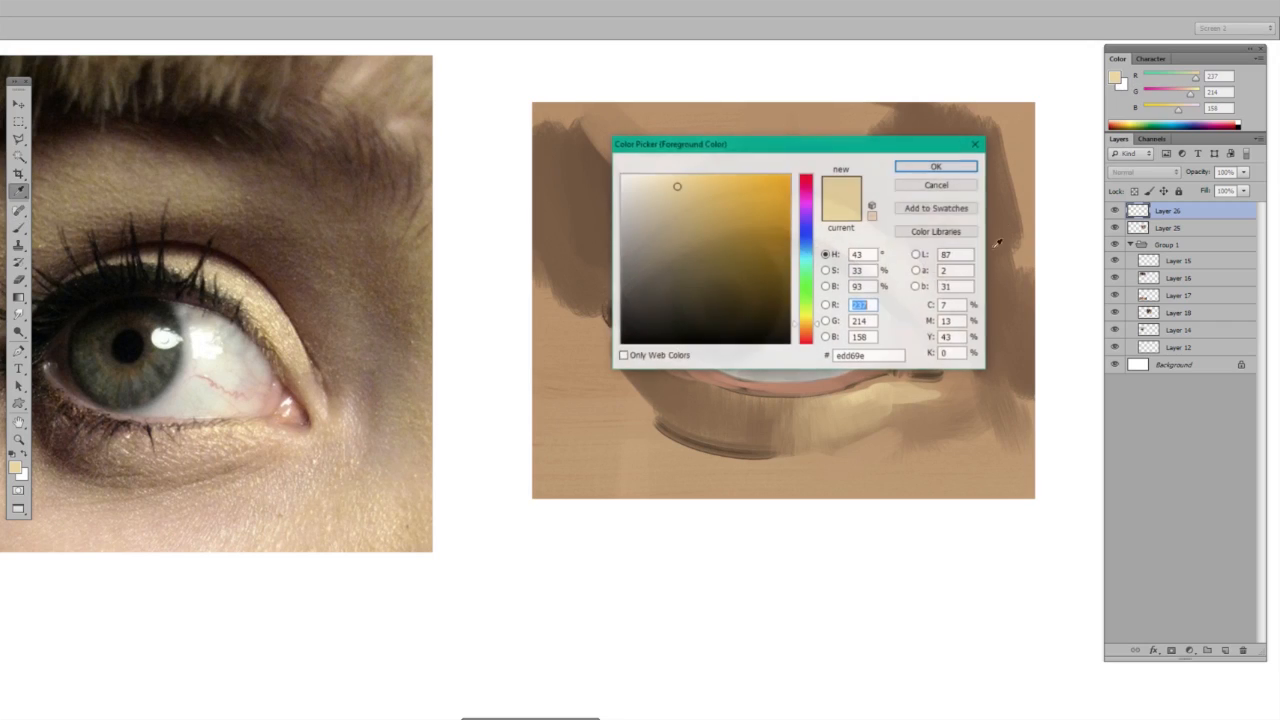
left_click(803, 331)
left_click_drag(659, 191, 655, 197)
left_click(806, 337)
left_click(650, 193)
left_click(936, 166)
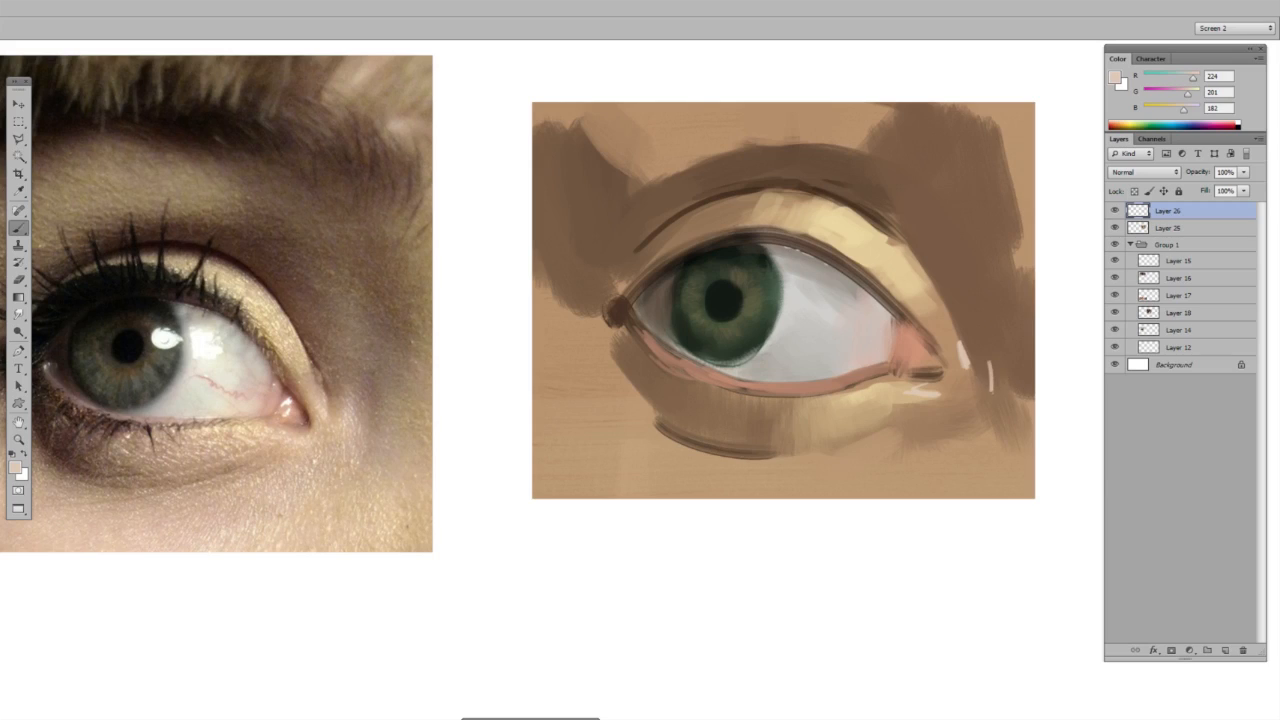
key("ctrl+z")
left_click_drag(993, 362, 1004, 395)
- Keep the document open, merge the highlight layer into the eye painting and switch to the Mixer Brush for blending
key("ctrl+w")
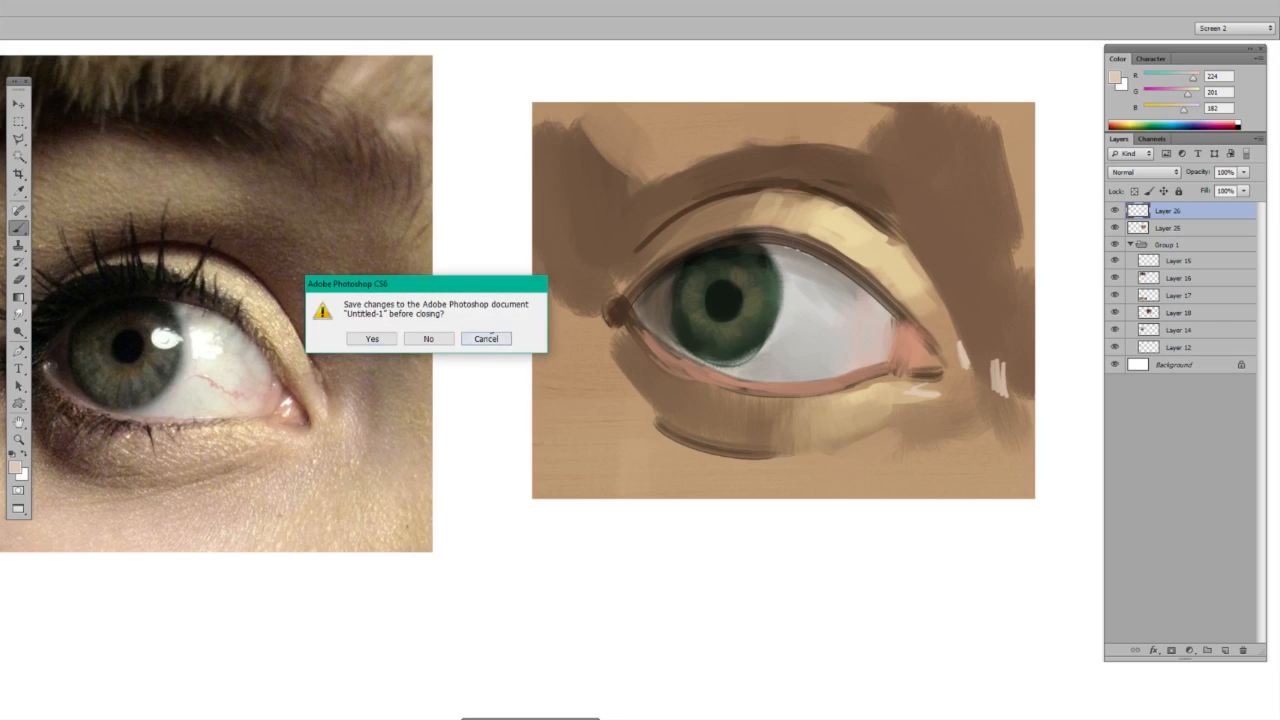
left_click(490, 339)
key("ctrl+e")
key("shift+b")
key("shift+b")
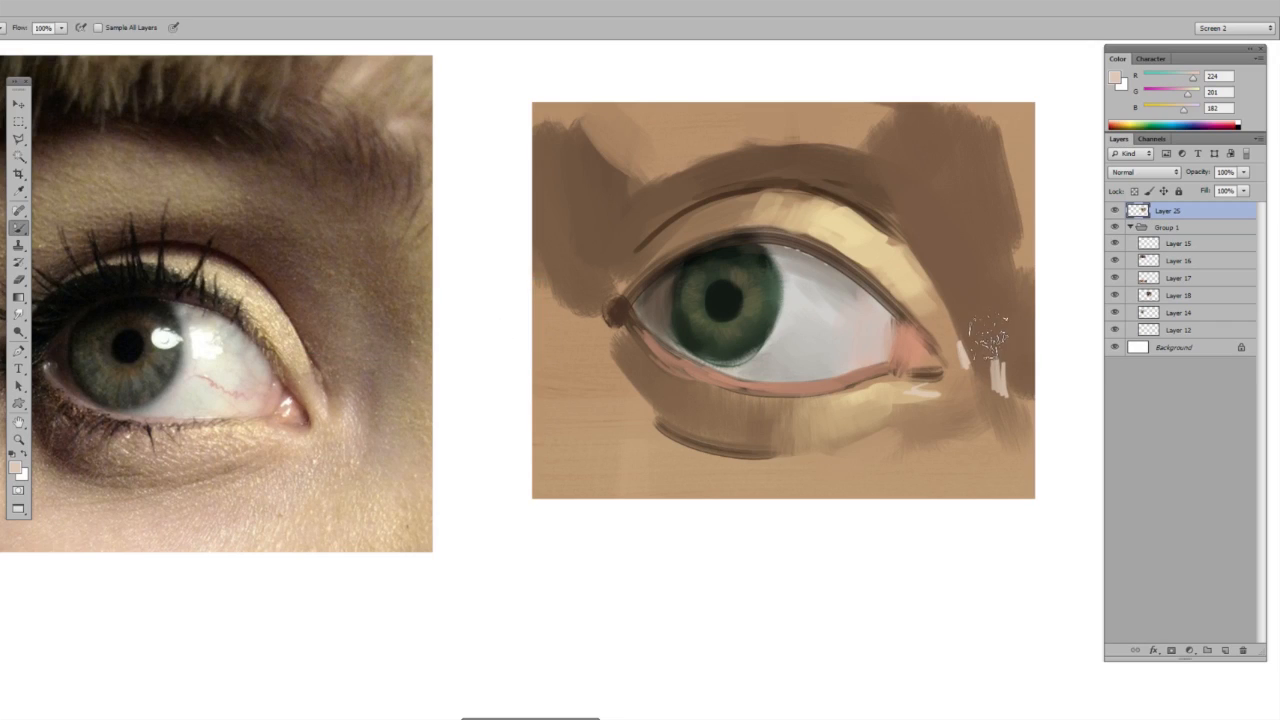
left_click_drag(672, 365, 831, 391)
- Try outlining the reference photo's iris with hard strokes on a new layer, using near-black (19, 20, 14) sampled from the lashes
key("z")
left_click_drag(240, 405, 324, 402)
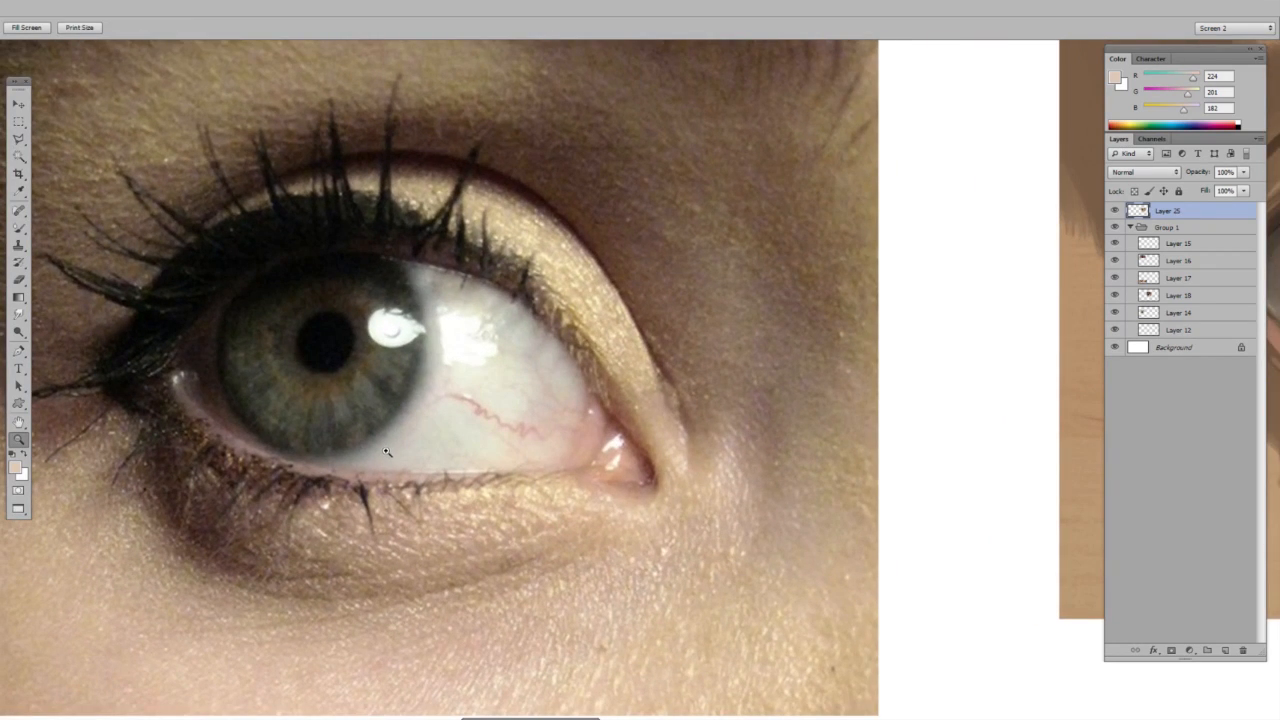
key("b")
key("ctrl+shift+alt+n")
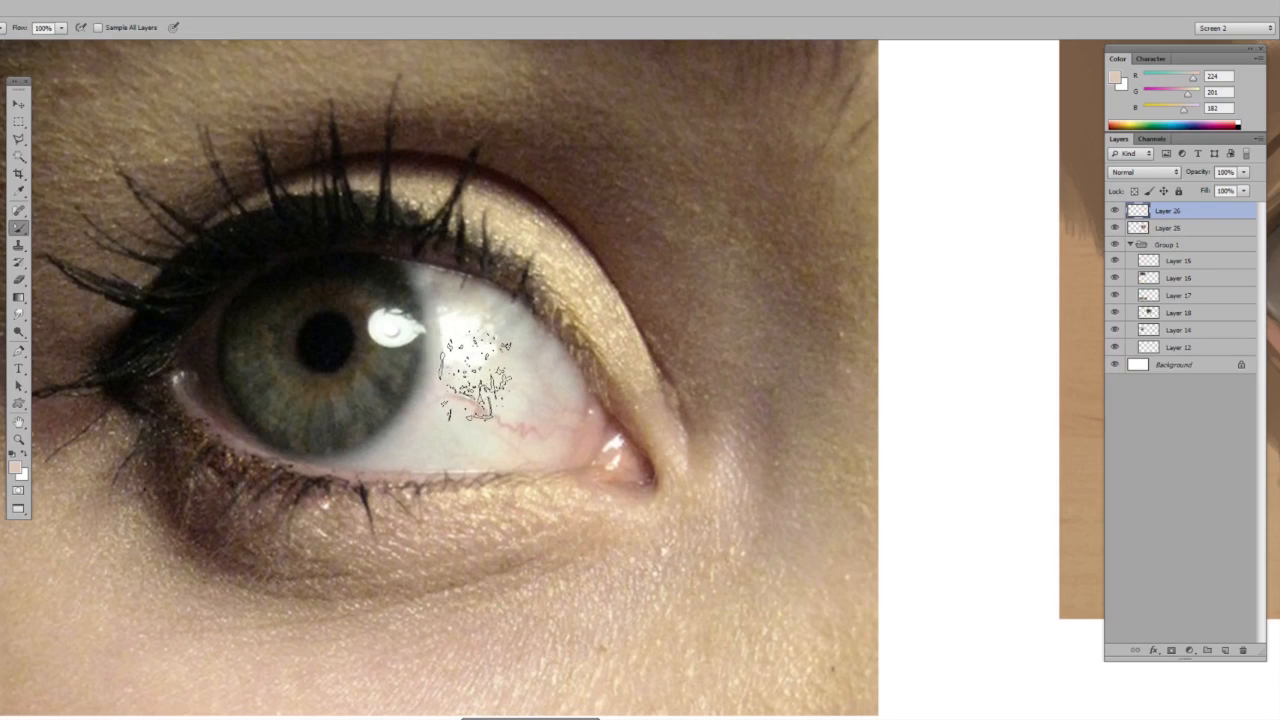
left_click_drag(486, 343, 479, 381)
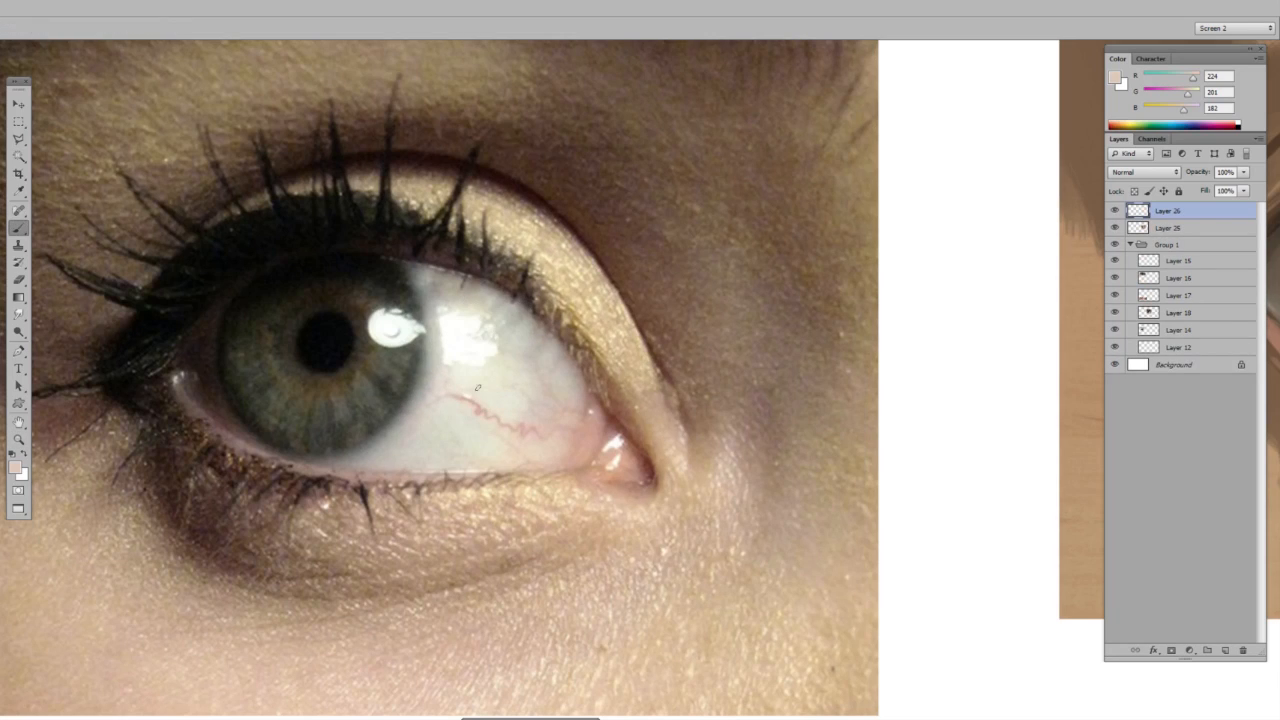
left_click(378, 263, "alt")
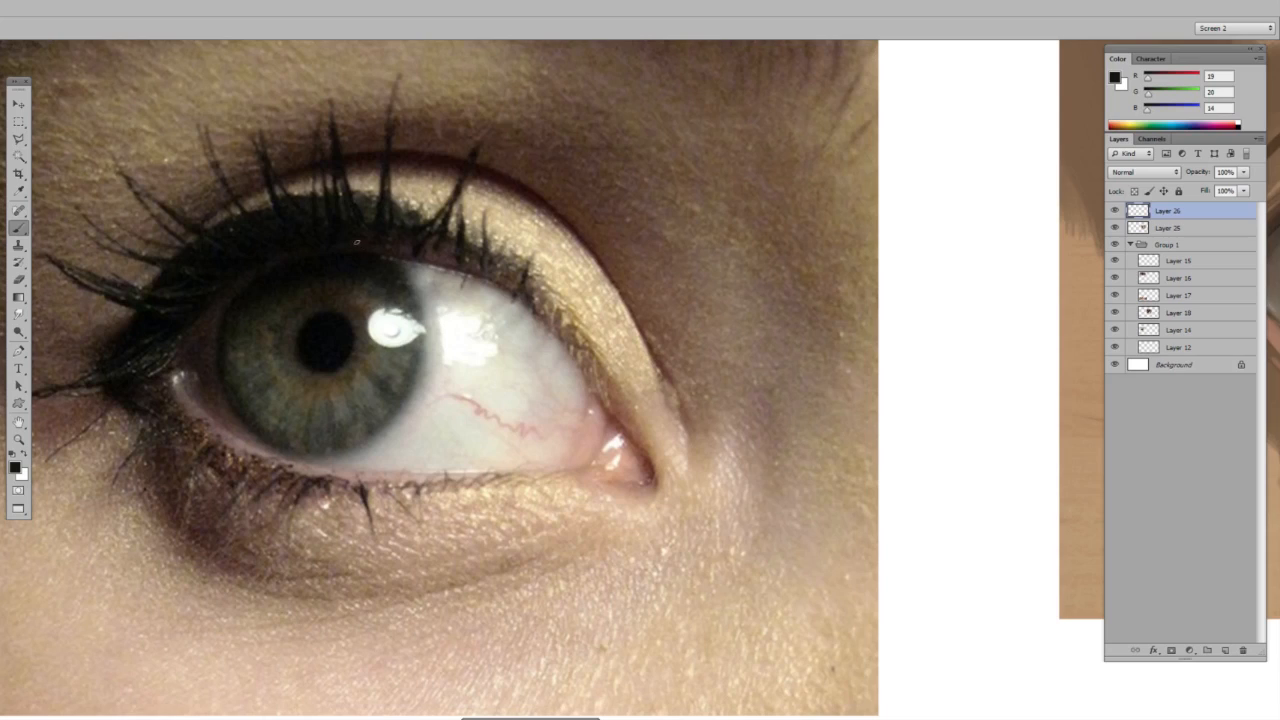
mouse_move(343, 452)
left_mouse_down()
mouse_move(400, 418)
mouse_move(421, 342)
mouse_move(428, 350)
left_mouse_up()
left_click_drag(402, 265, 419, 305)
left_click_drag(219, 392, 264, 435)
- Undo the outline strokes on the reference iris and merge the empty layer into the eye painting
key("z")
mouse_move(455, 397)
left_mouse_down()
mouse_move(422, 413)
mouse_move(325, 375)
left_mouse_up()
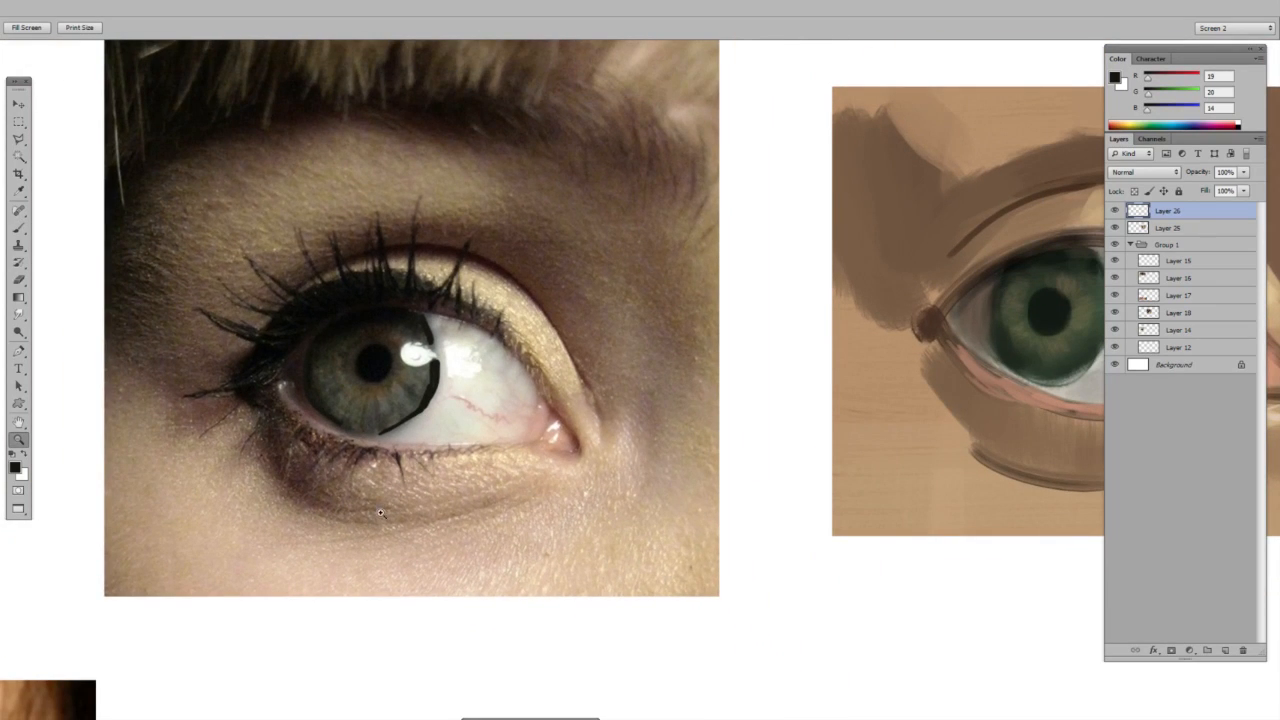
key("ctrl+alt+z")
key("ctrl+alt+z")
key("ctrl+alt+z")
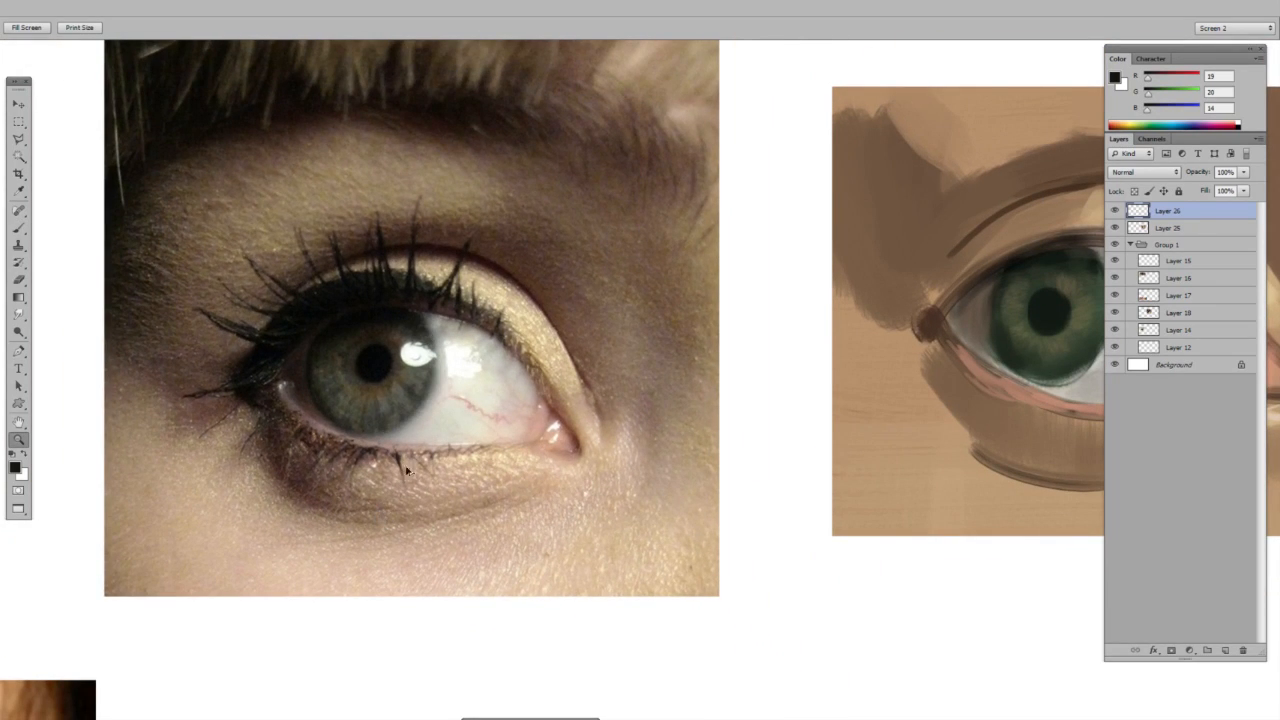
left_click(430, 363)
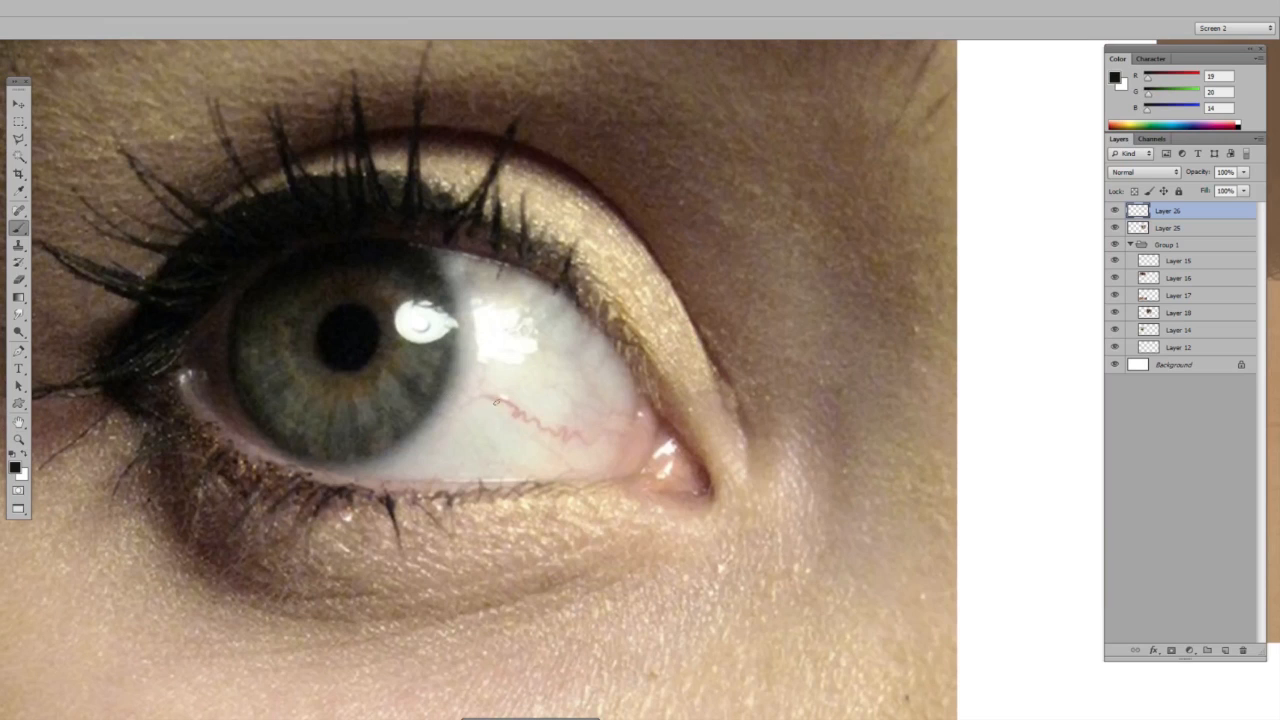
key("z")
left_click_drag(619, 372, 490, 372)
left_click_drag(808, 362, 517, 396)
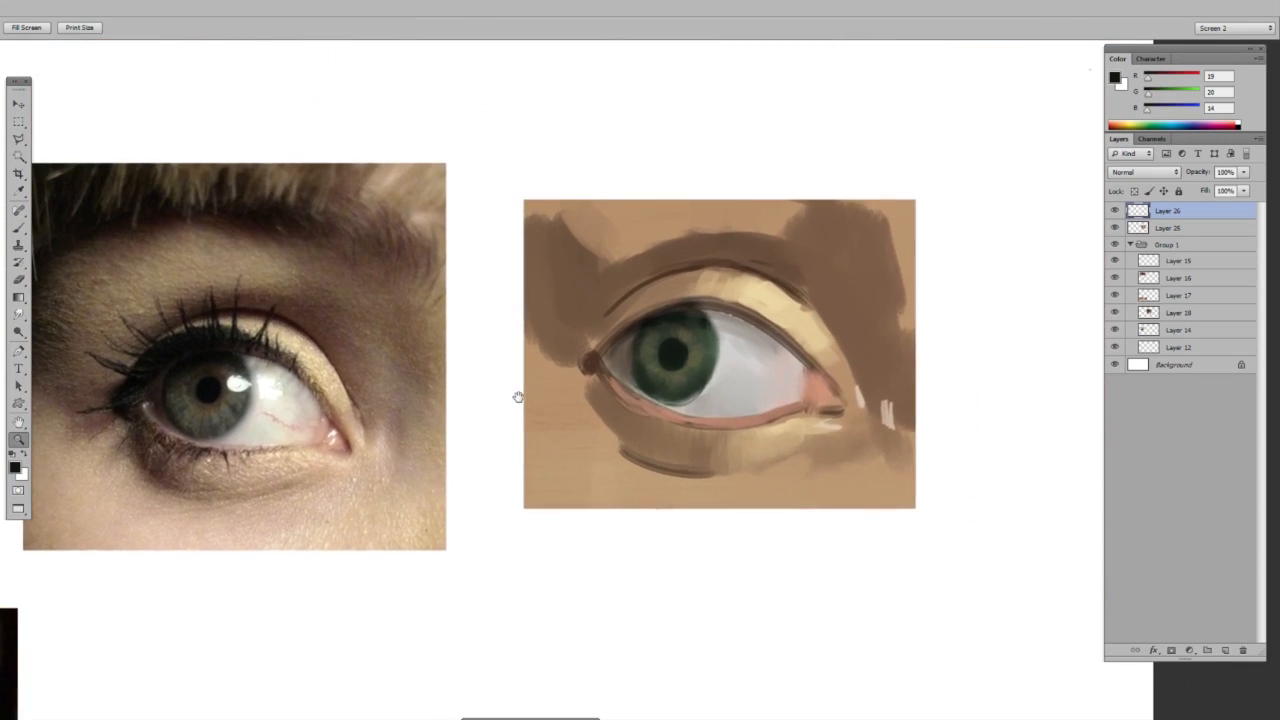
left_click(709, 370)
key("b")
key("ctrl+e")
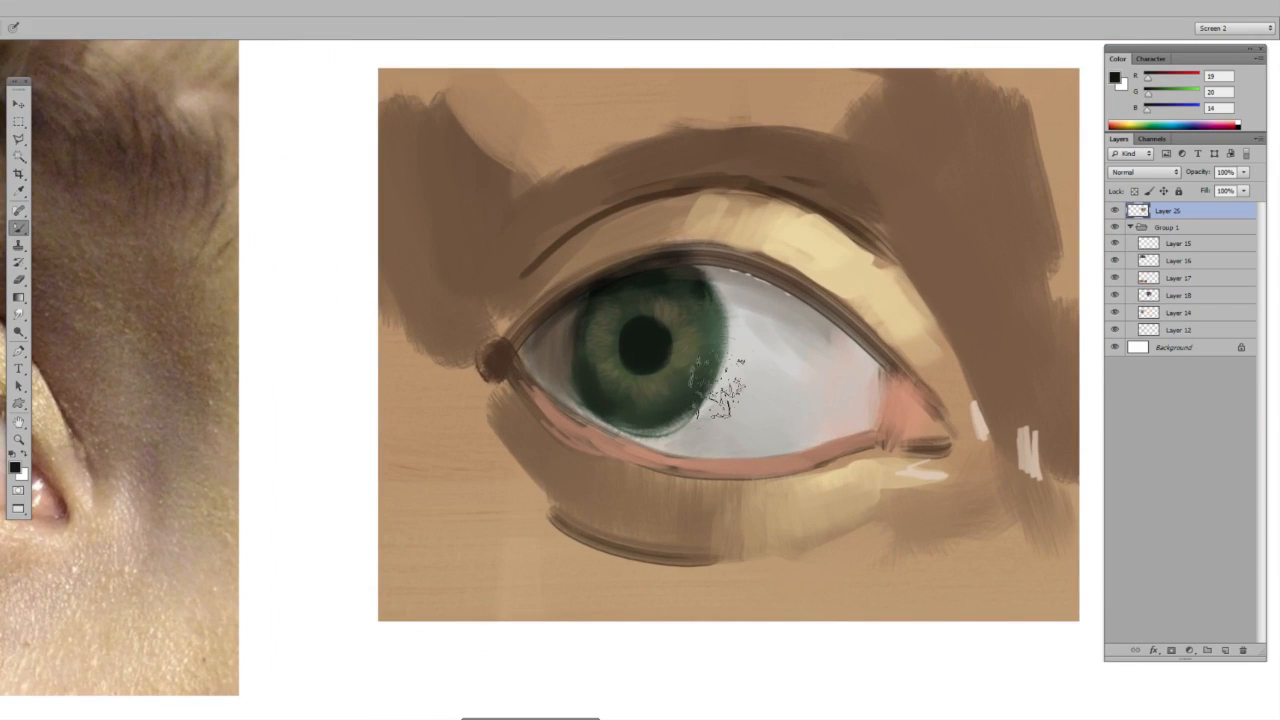
- Adjust the Mixer Brush and soften the edge of the painted iris into the eye white and upper lid
right_click(770, 338)
left_click(800, 361)
mouse_move(722, 363)
left_mouse_down()
mouse_move(723, 394)
mouse_move(719, 382)
mouse_move(693, 426)
mouse_move(677, 416)
mouse_move(648, 437)
mouse_move(687, 419)
mouse_move(672, 426)
mouse_move(698, 409)
mouse_move(643, 429)
mouse_move(701, 391)
left_mouse_up()
right_click(760, 315)
left_click(722, 362)
mouse_move(722, 386)
left_mouse_down()
mouse_move(737, 332)
mouse_move(711, 303)
left_mouse_up()
left_click_drag(672, 425, 700, 411)
left_click_drag(699, 286, 711, 298)
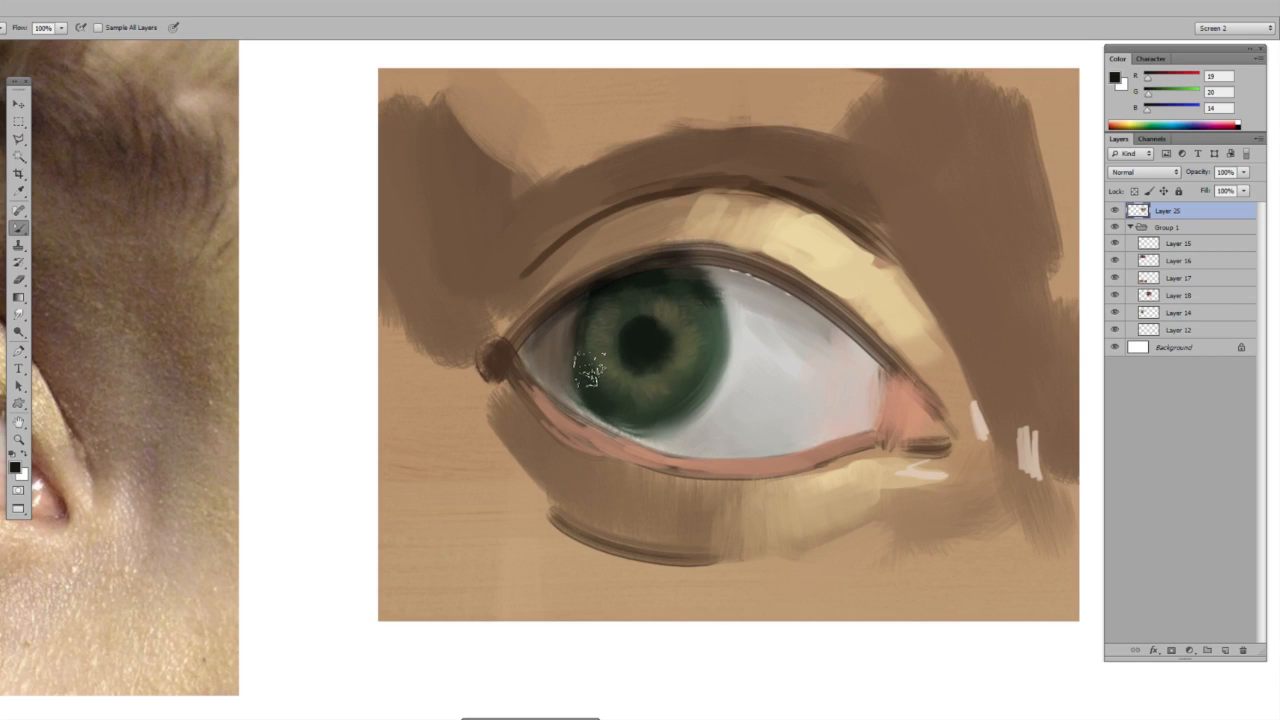
- Compare the painted iris and eye white with the reference photo from a wider view
key("z")
left_click(658, 387, "alt")
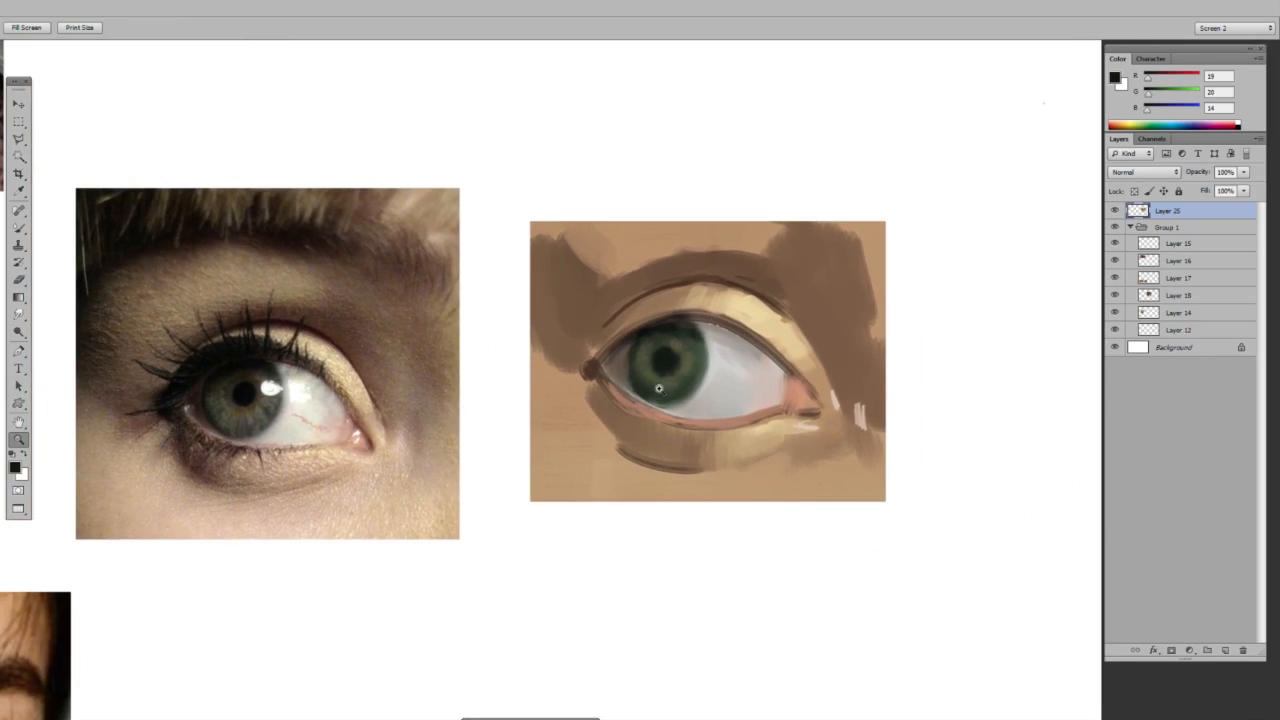
key("b")
key("z")
left_click_drag(686, 393, 717, 395)
key("b")
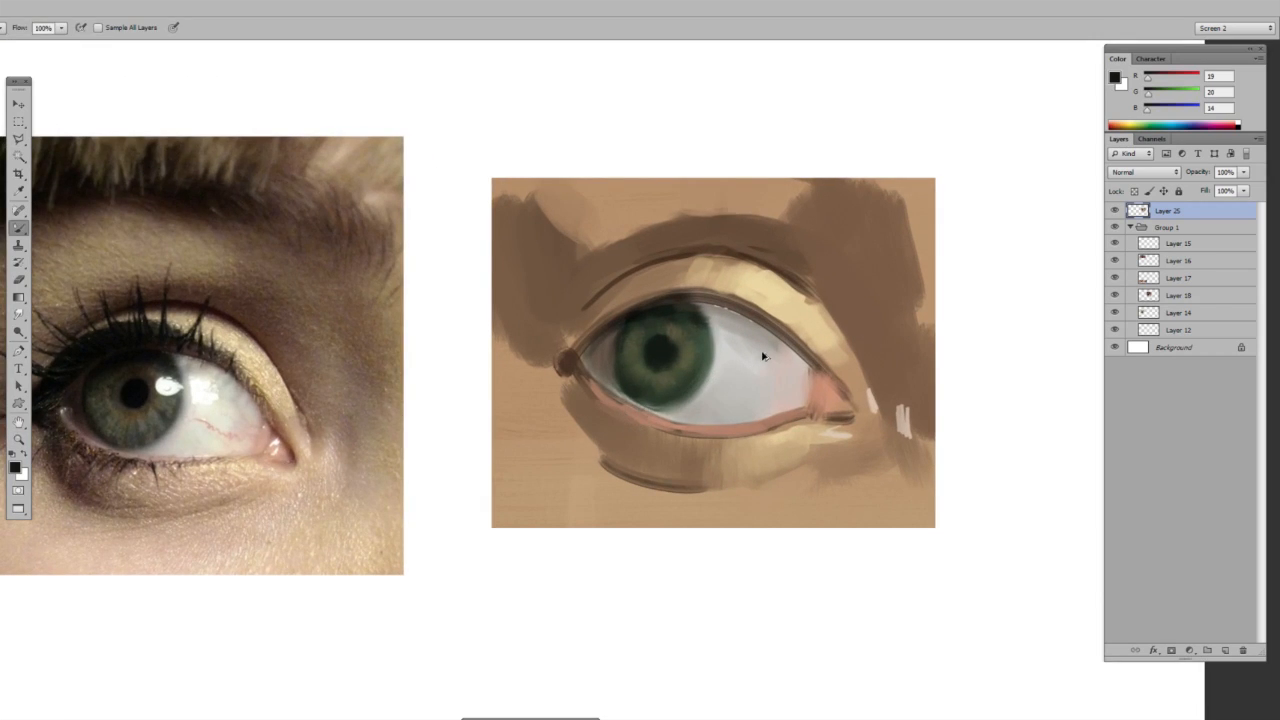
key("z")
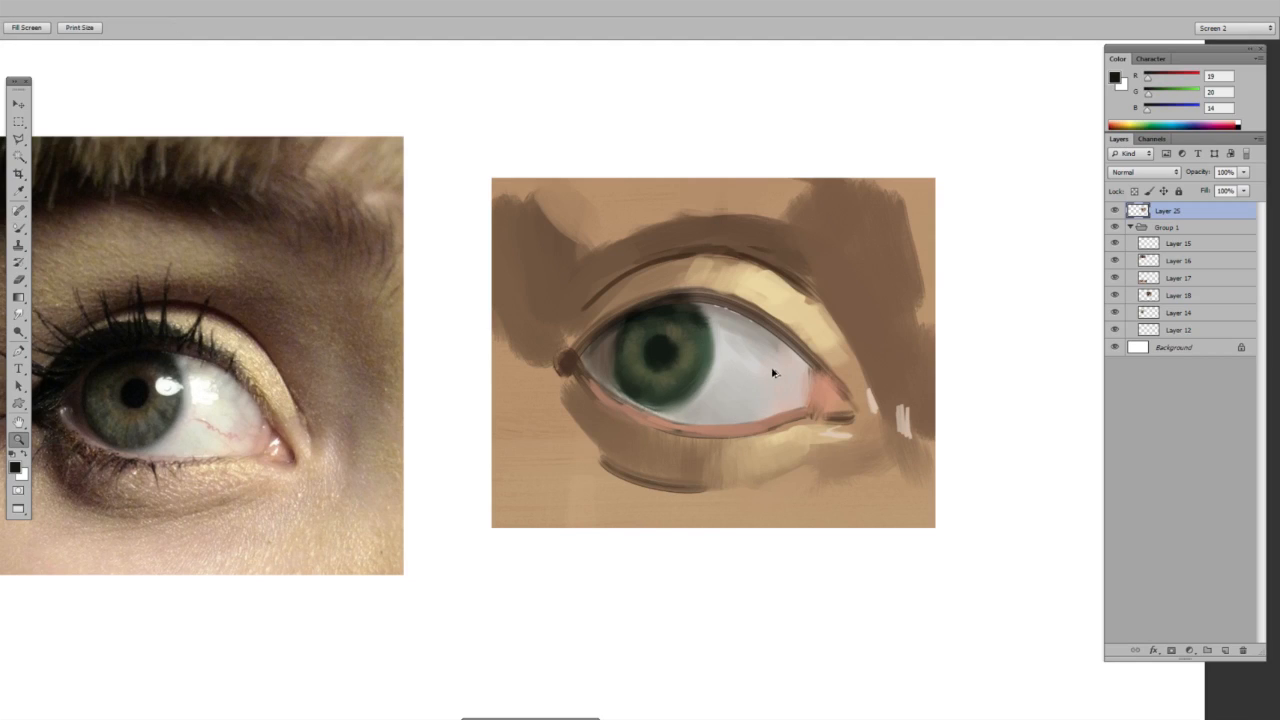
key("b")
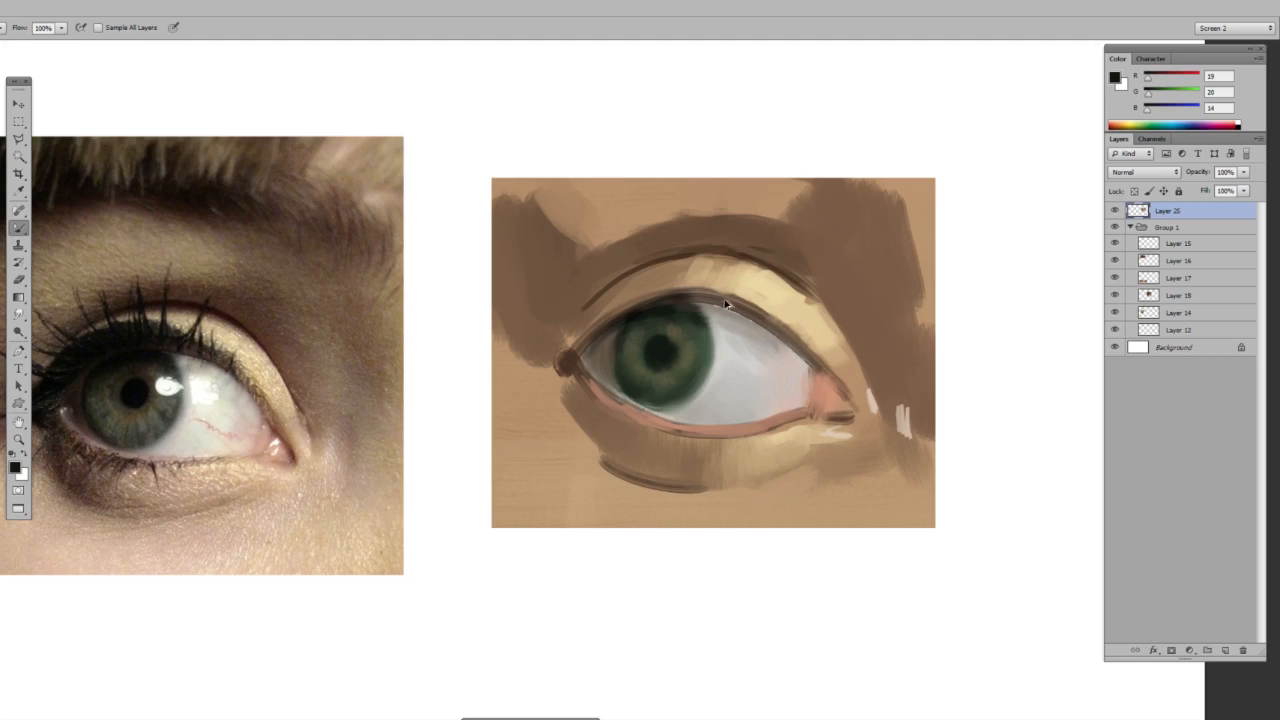
- On a new layer, use the regular Brush in white (255, 255, 255) to paint reflections on the iris and eye white
key("ctrl+shift+alt+n")
key("shift+b")
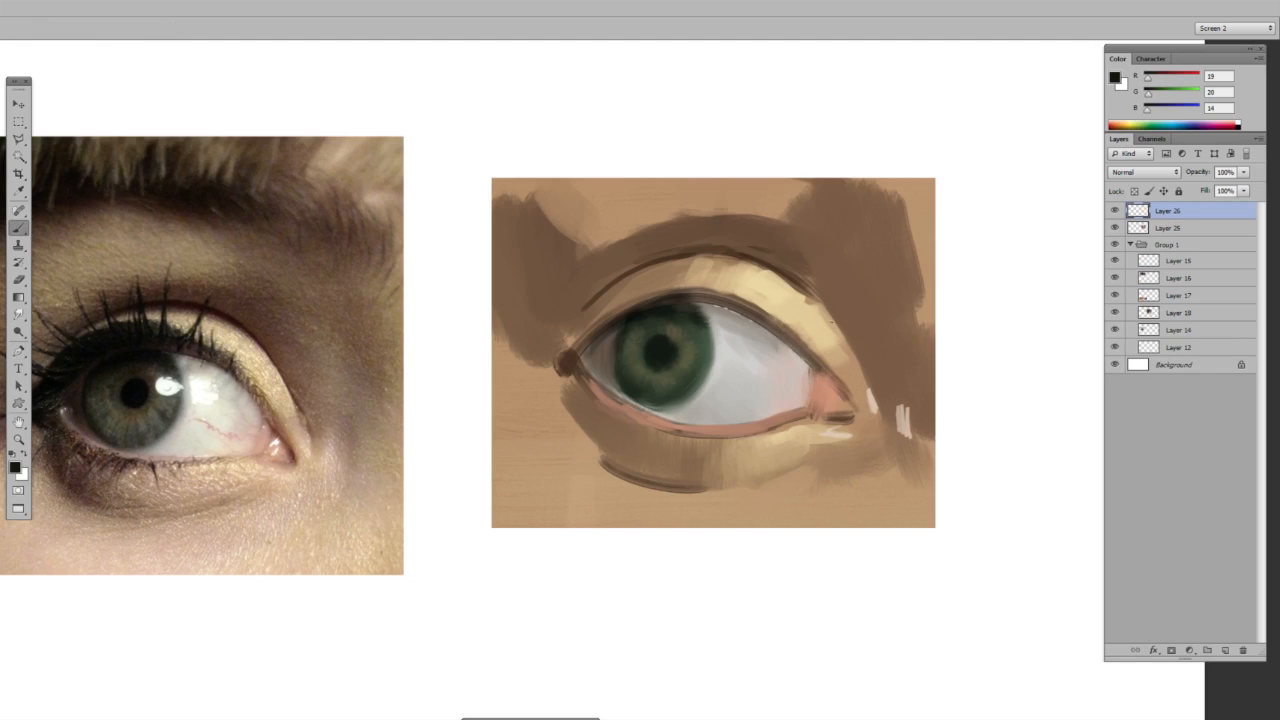
key("x")
scroll(703, 356, "up", 1)
right_click(773, 333)
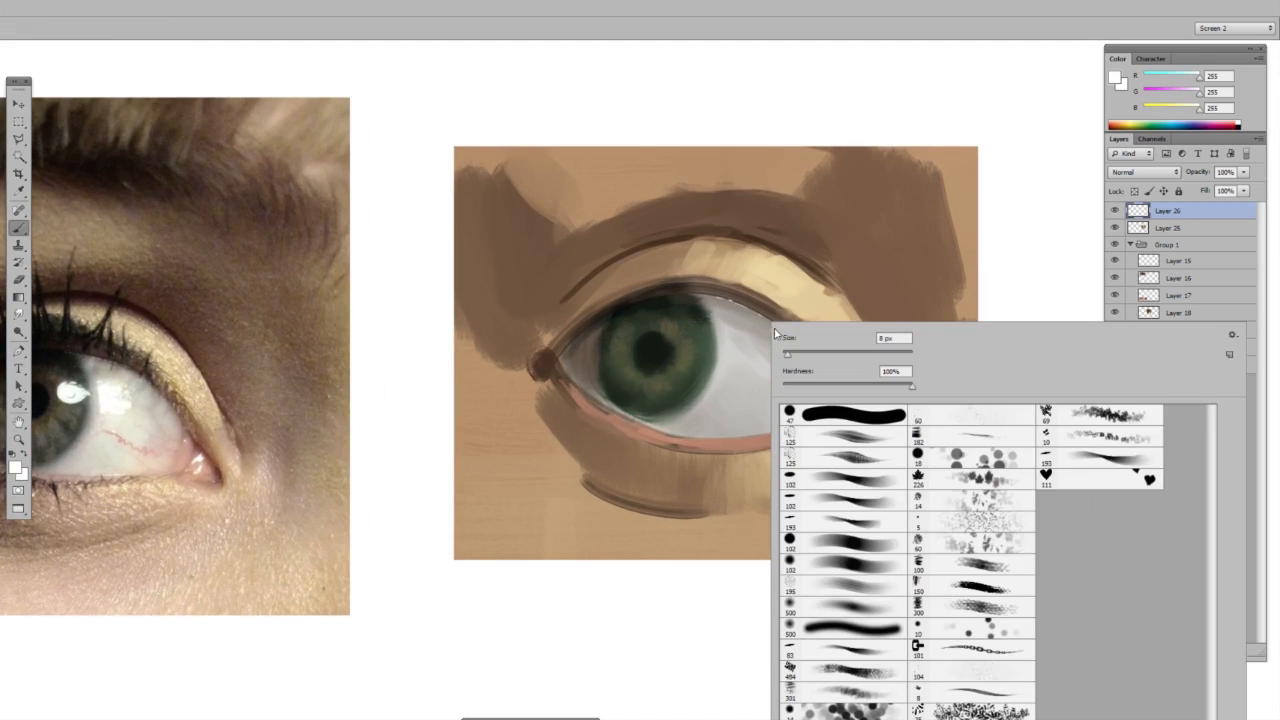
left_click_drag(789, 339, 820, 339)
left_click_drag(699, 349, 695, 346)
right_click(806, 315)
left_click_drag(842, 348, 829, 350)
left_click_drag(732, 355, 740, 372)
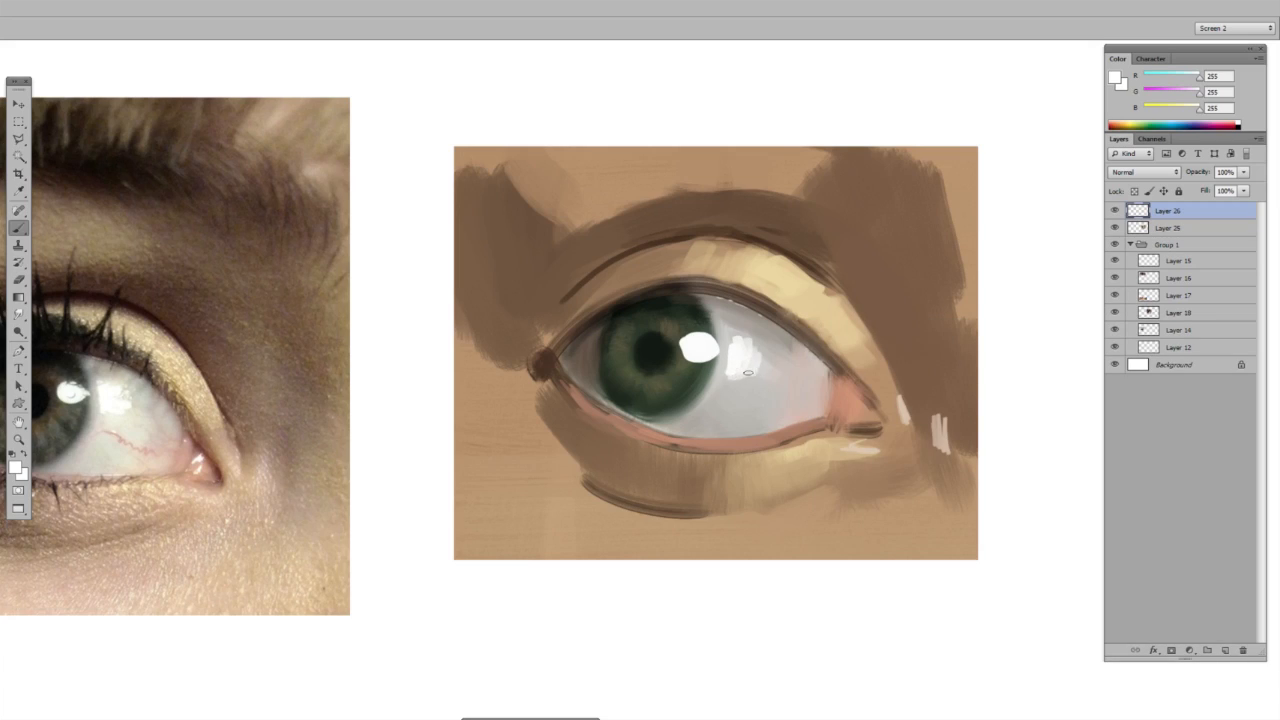
- Reduce the brush size and dab small white wet highlights on the tear duct and lower rim
right_click(804, 332)
left_click_drag(855, 366, 823, 368)
left_click(772, 383)
left_click_drag(630, 373, 801, 383)
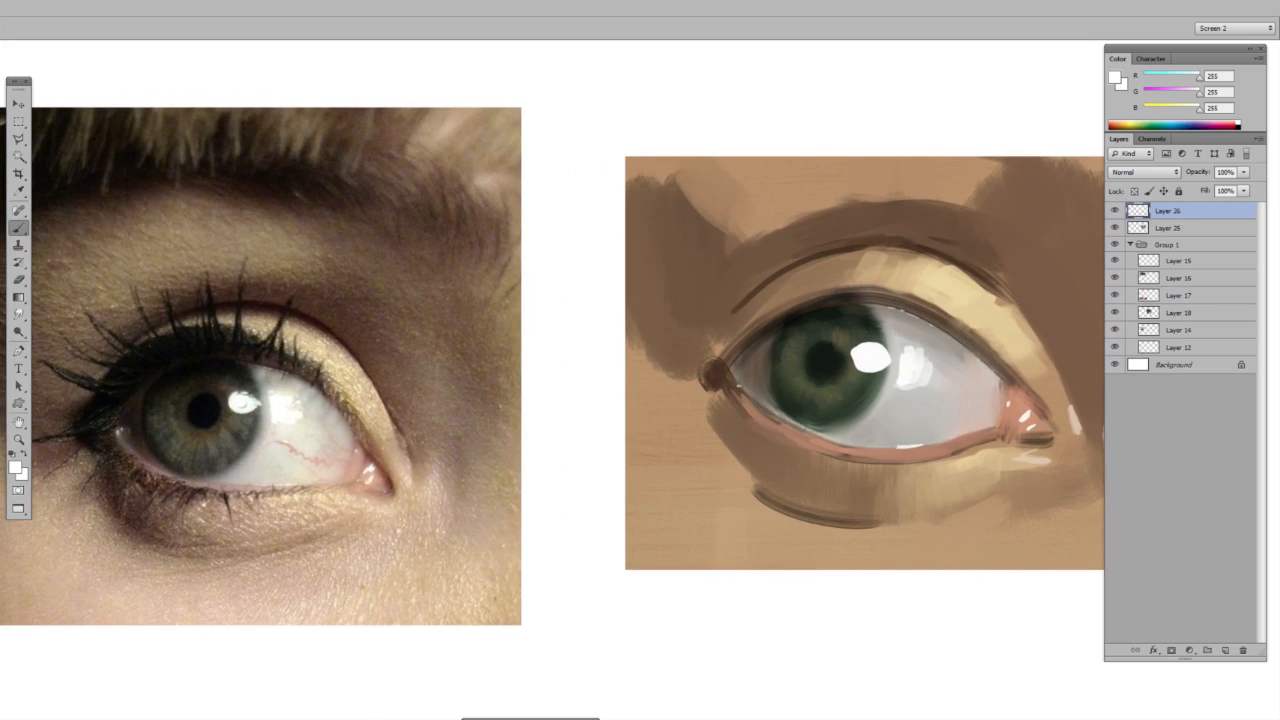
- Sample near-black (10, 14, 11) from the pupil and darken the upper lid line toward the outer corner with a smaller brush
left_click(828, 363, "alt")
right_click(797, 317)
left_click_drag(846, 331, 825, 334)
mouse_move(726, 376)
left_mouse_down()
mouse_move(782, 324)
mouse_move(751, 347)
left_mouse_up()
key("z")
left_click_drag(859, 331, 824, 377)
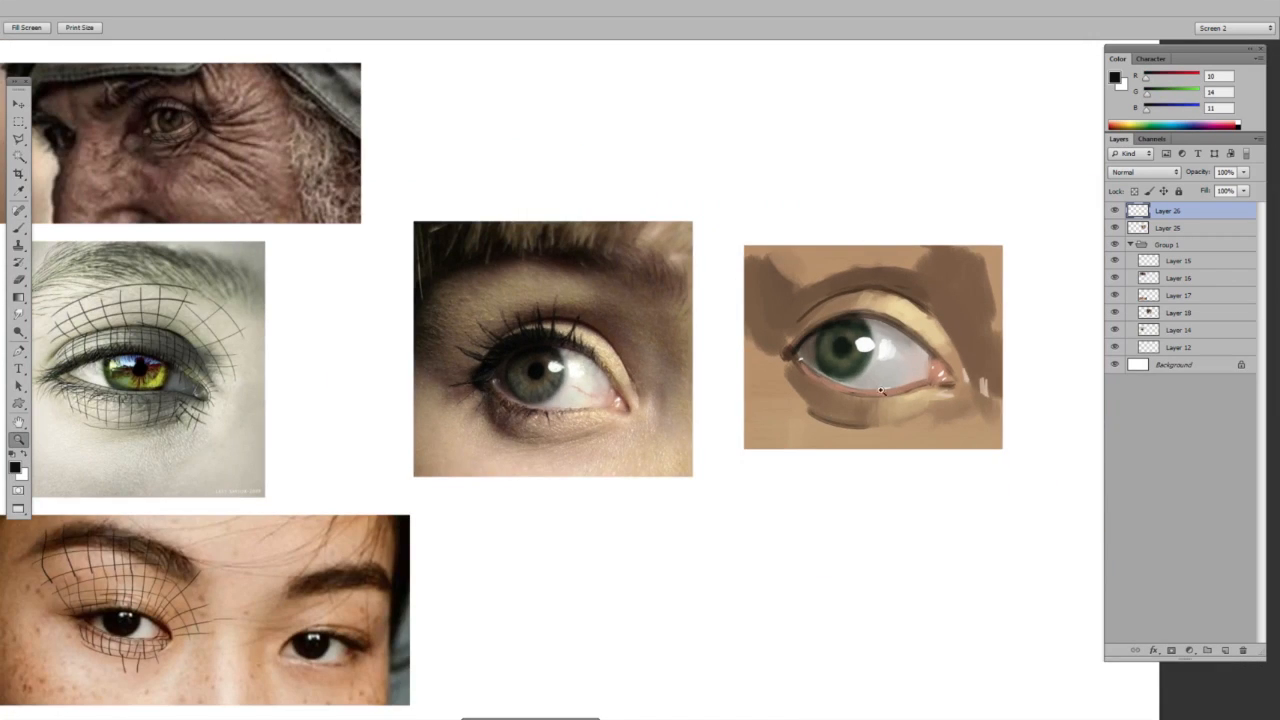
left_click(902, 330)
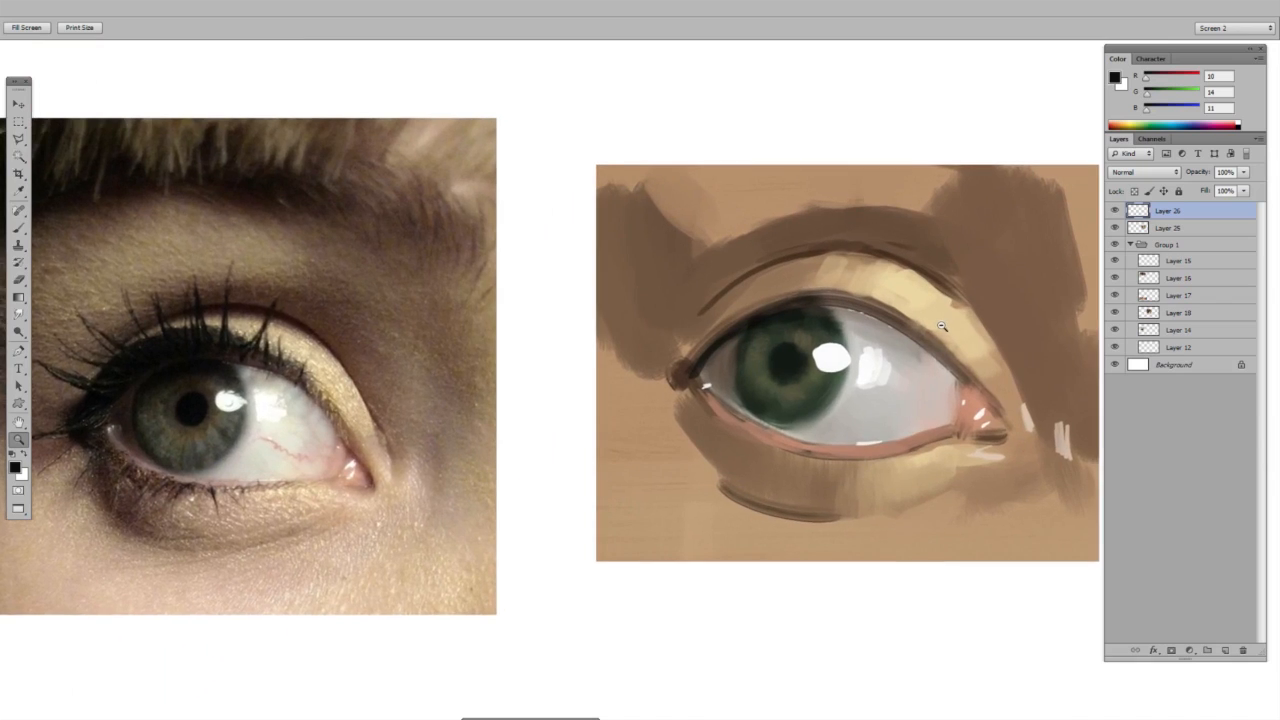
key("b")
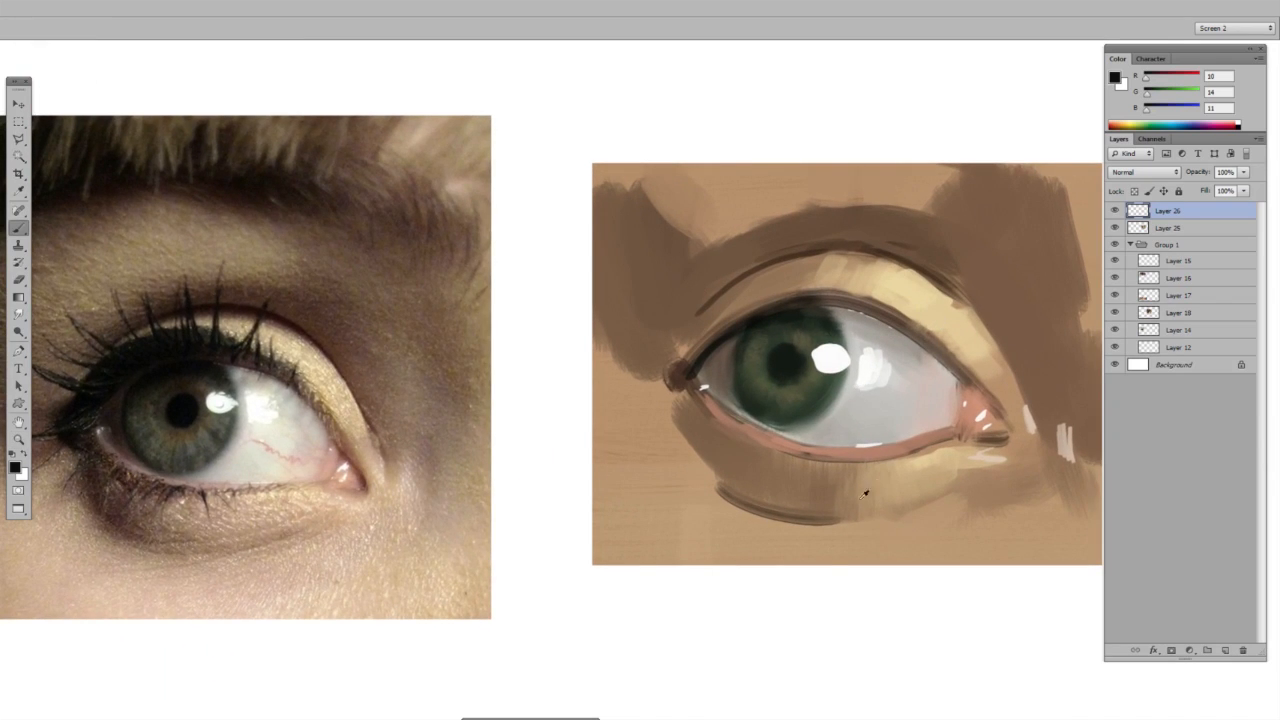
- Sample black (0, 0, 0) from the pupil, reduce the brush to 6 px and darken the iris's outer edge
left_click(783, 367, "alt")
right_click(797, 313)
left_click_drag(825, 345, 811, 346)
key("Return")
- Switch to a larger brush and shade a dark shadow below the outer lower lid, redoing the first stroke and sampling tones to blend
right_click(850, 312)
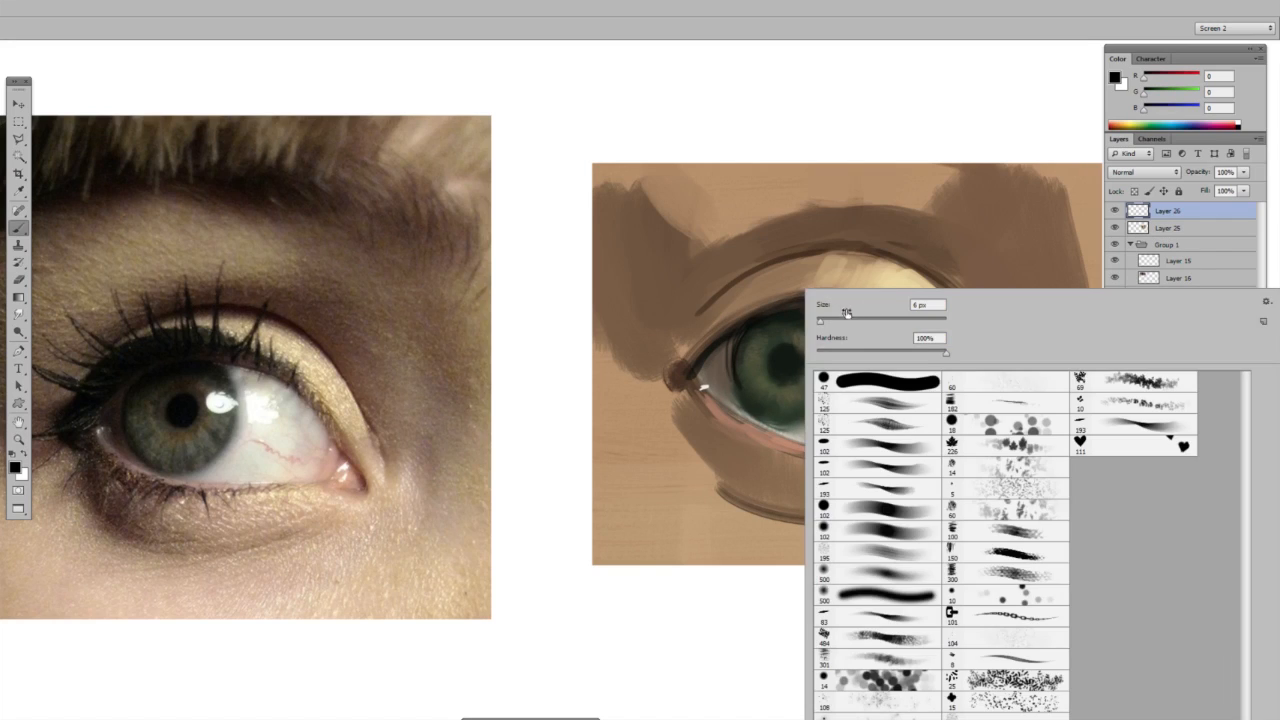
double_click(862, 446)
right_click(892, 322)
left_click_drag(860, 333, 868, 333)
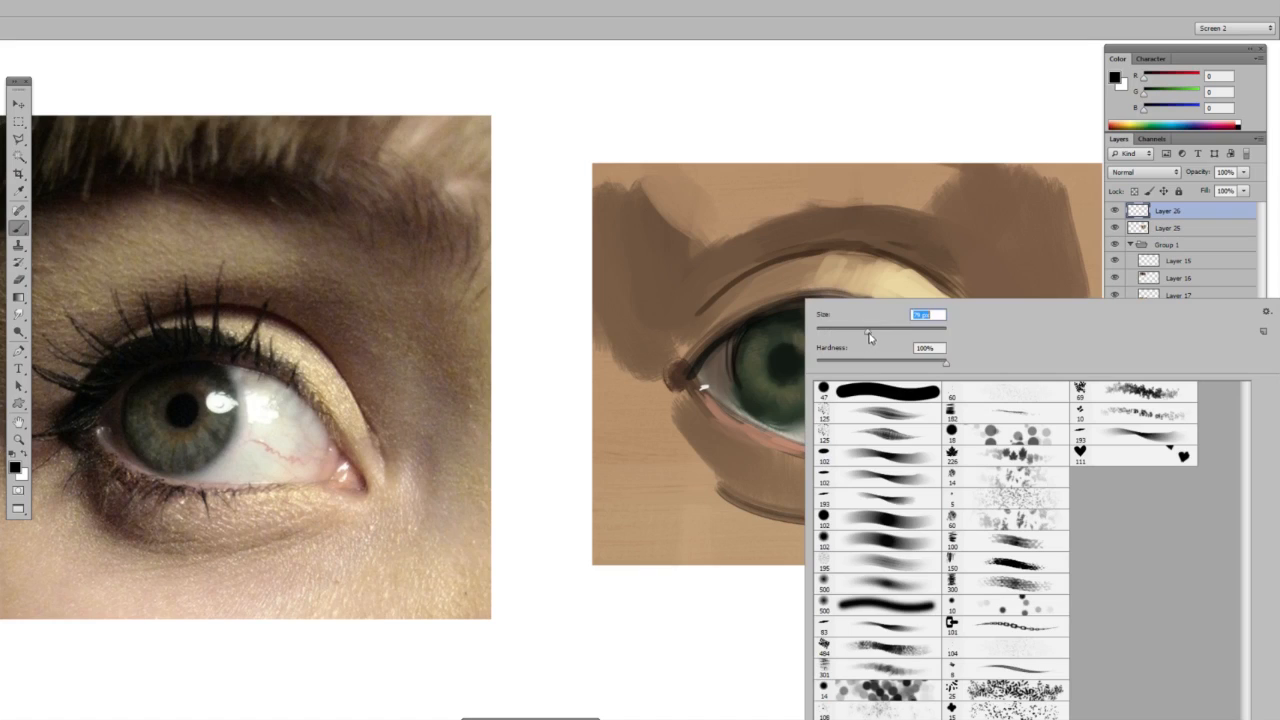
left_click(700, 426)
mouse_move(700, 426)
left_mouse_down()
mouse_move(723, 451)
mouse_move(706, 430)
mouse_move(757, 489)
left_mouse_up()
key("ctrl+z")
mouse_move(686, 411)
left_mouse_down()
mouse_move(774, 486)
mouse_move(738, 464)
left_mouse_up()
left_click(718, 431, "alt")
left_click(785, 482, "alt")
- Sample a dark tone from the upper lid and paint a thick dark liner along its outer half
left_click(728, 322, "alt")
right_click(778, 306)
key("Return")
mouse_move(690, 330)
left_mouse_down()
mouse_move(820, 300)
mouse_move(770, 305)
left_mouse_up()
mouse_move(680, 355)
left_mouse_down()
mouse_move(820, 295)
mouse_move(700, 335)
left_mouse_up()
mouse_move(704, 330)
left_mouse_down()
mouse_move(807, 316)
mouse_move(758, 353)
left_mouse_up()
- Sample dark grey (36, 34, 27) and outline tapered lash shapes along the outer upper and lower lids with the Lasso
left_click_drag(880, 322, 858, 381)
left_click(826, 356, "alt")
key("l")
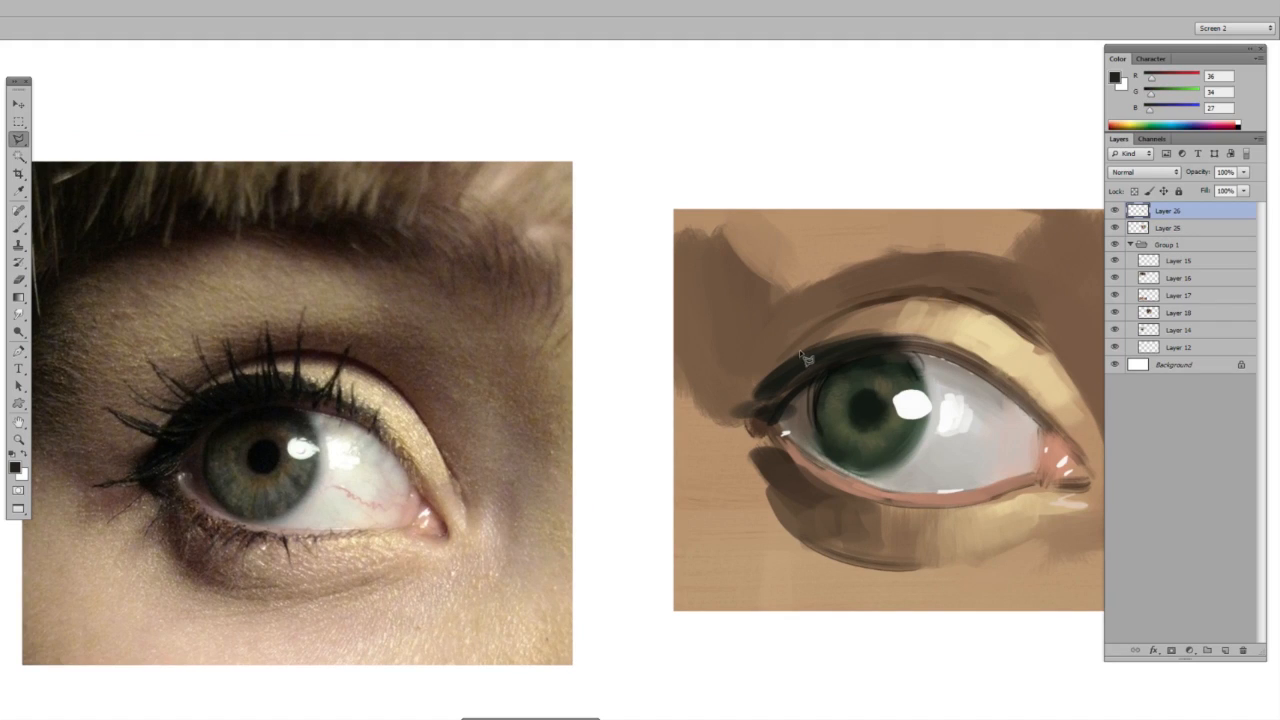
mouse_move(790, 375)
left_mouse_down()
mouse_move(753, 296)
mouse_move(833, 368)
mouse_move(905, 345)
mouse_move(732, 417)
mouse_move(767, 416)
left_mouse_up()
mouse_move(786, 462)
left_mouse_down()
mouse_move(728, 505)
mouse_move(788, 466)
left_mouse_up()
mouse_move(820, 476)
left_mouse_down()
mouse_move(778, 548)
mouse_move(822, 480)
mouse_move(827, 554)
mouse_move(844, 489)
mouse_move(913, 562)
mouse_move(898, 509)
left_mouse_up()
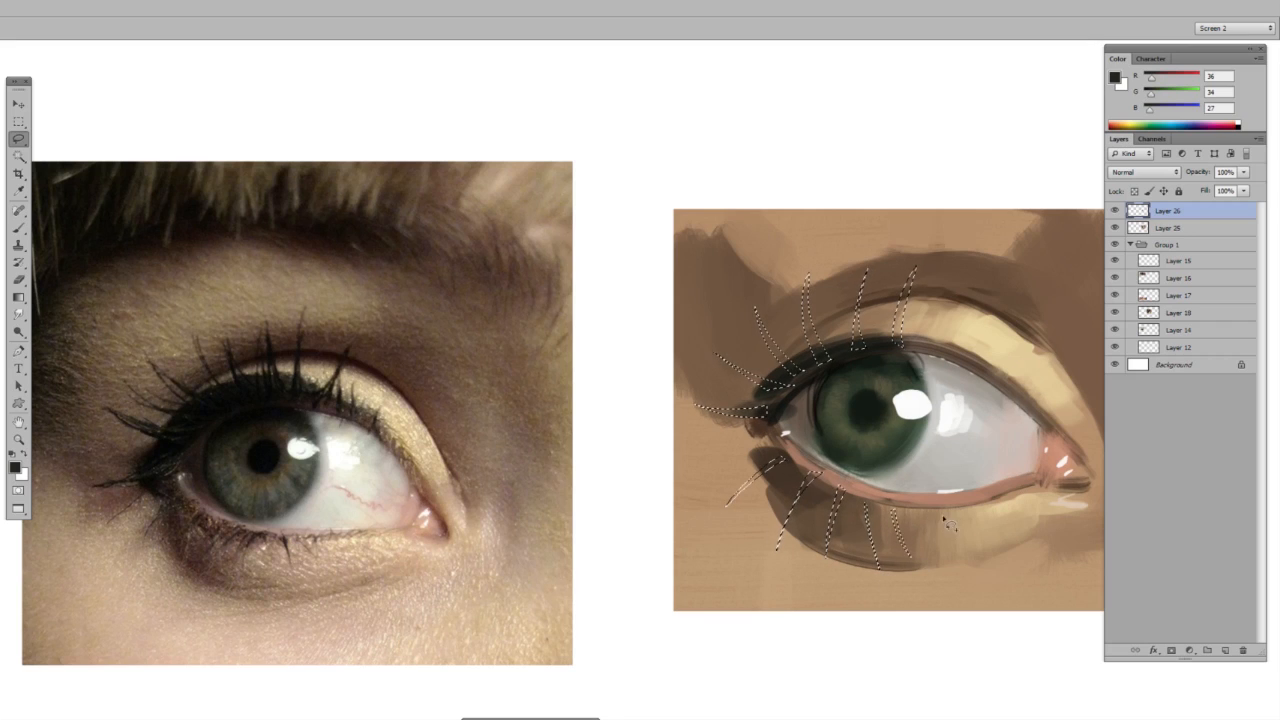
- Check the reference lashes and add short lash selections toward the inner half of the upper and lower lids
key("z")
left_click_drag(321, 546, 371, 510)
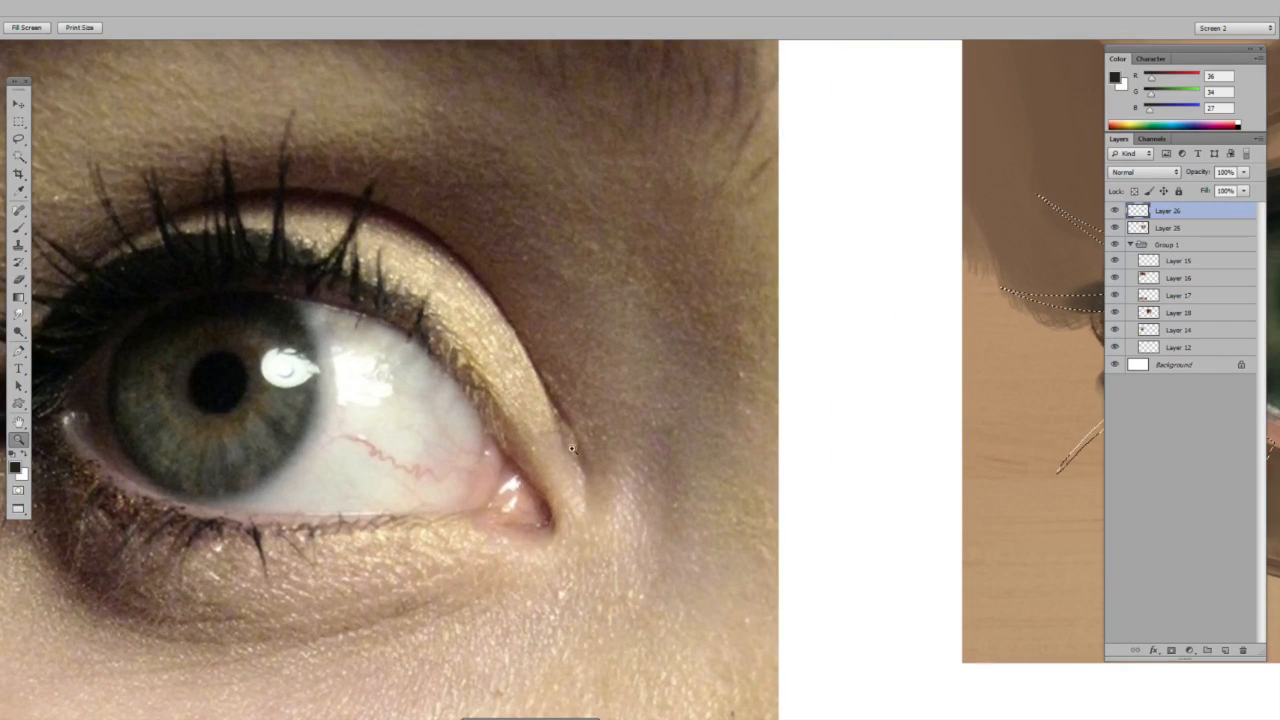
left_click_drag(585, 448, 535, 455)
left_click_drag(981, 432, 754, 433)
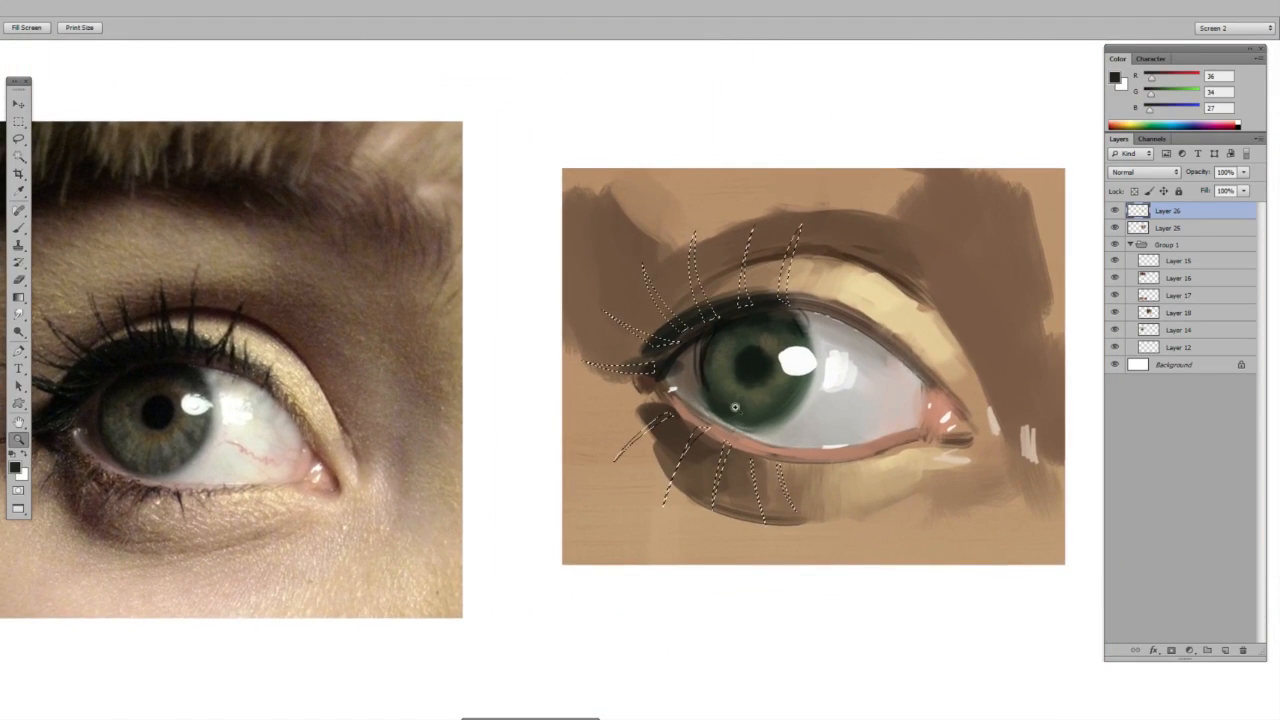
key("l")
left_click_drag(825, 309, 818, 305)
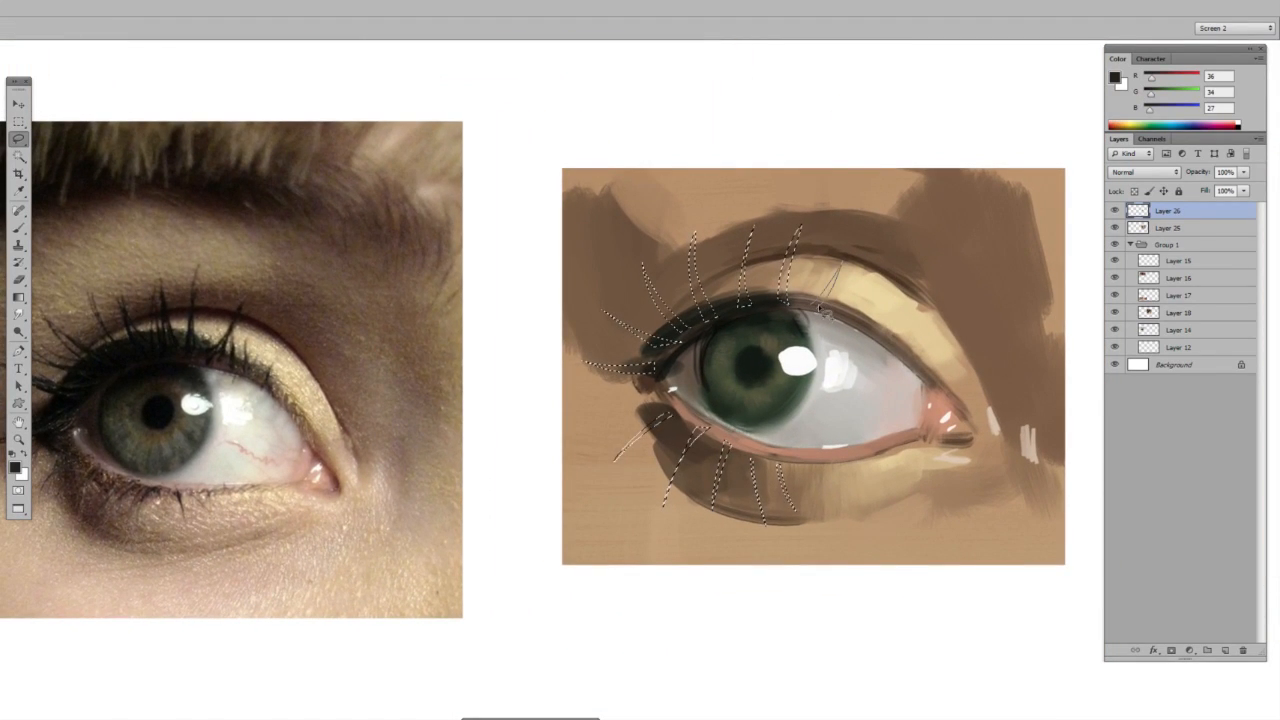
left_click_drag(902, 344, 893, 339)
left_click_drag(803, 463, 808, 474)
- On a new layer, fill the lash selections with dark green-black (18, 26, 21) sampled from the pupil, and deselect them
left_click_drag(872, 374, 995, 393)
key("g")
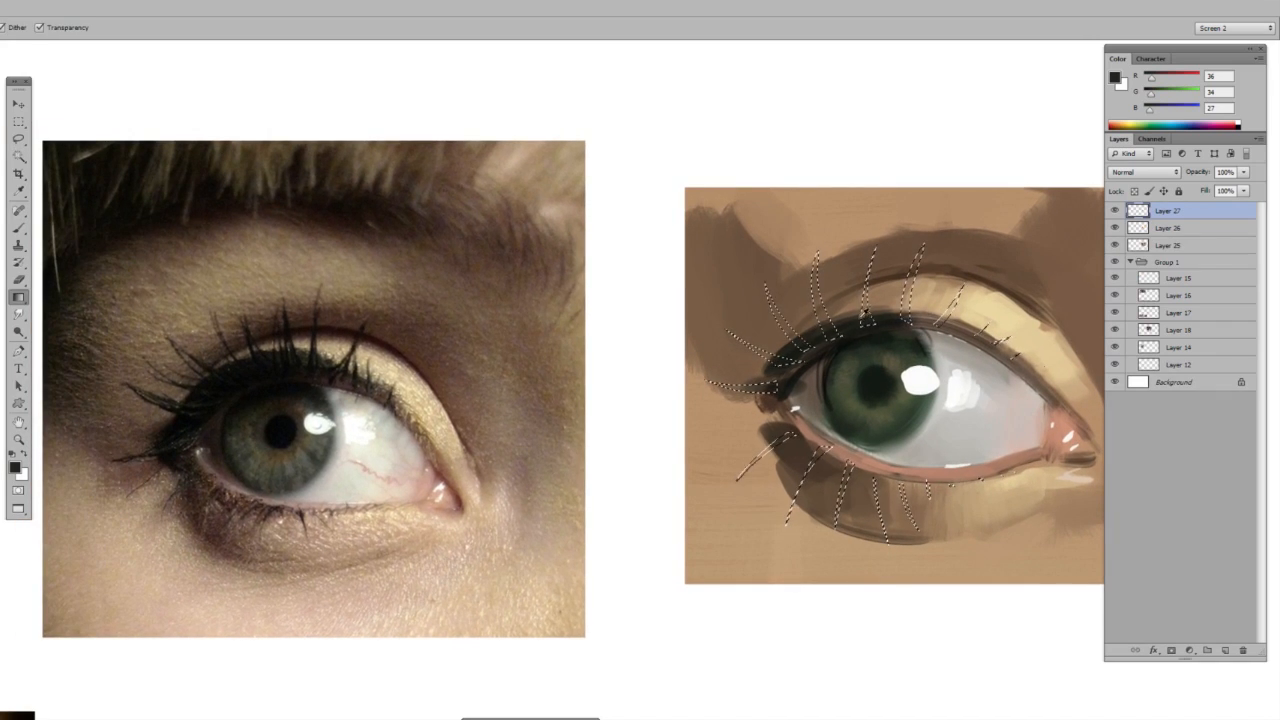
left_click(879, 384, "alt")
key("alt+BackSpace")
key("ctrl+d")
left_click_drag(954, 397, 754, 381)
left_click_drag(895, 374, 796, 372)
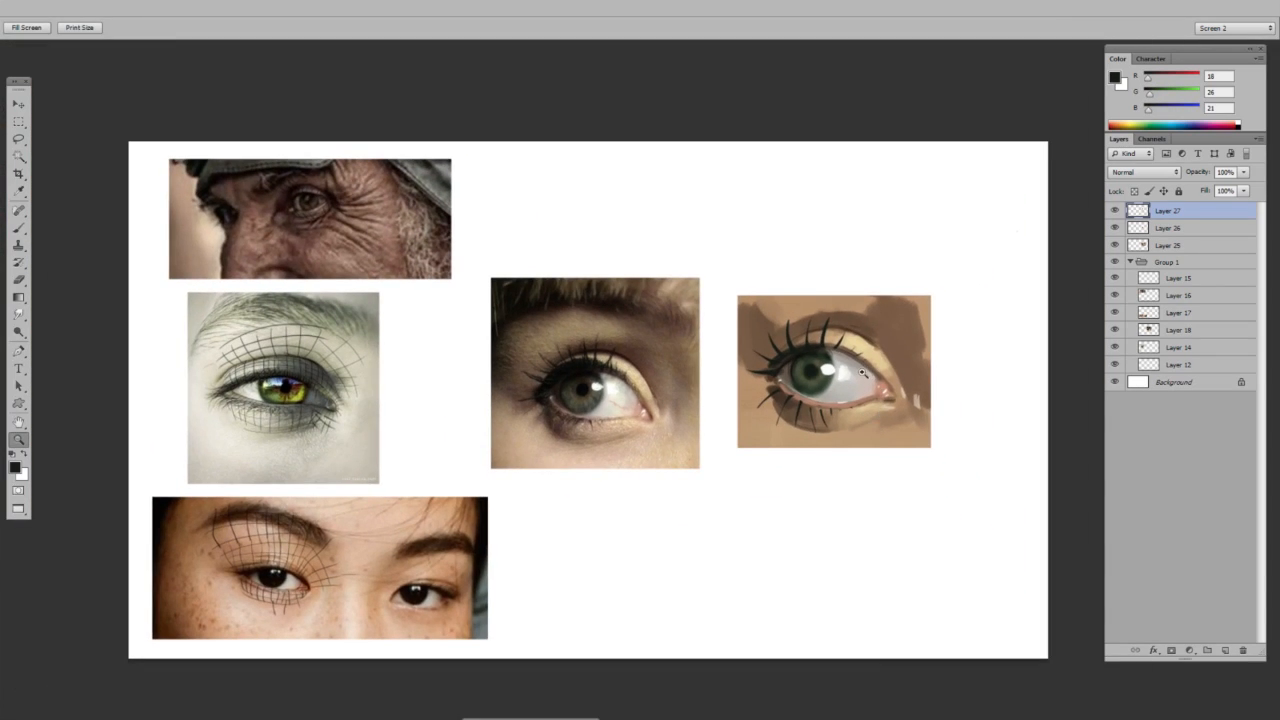
left_click(843, 347)
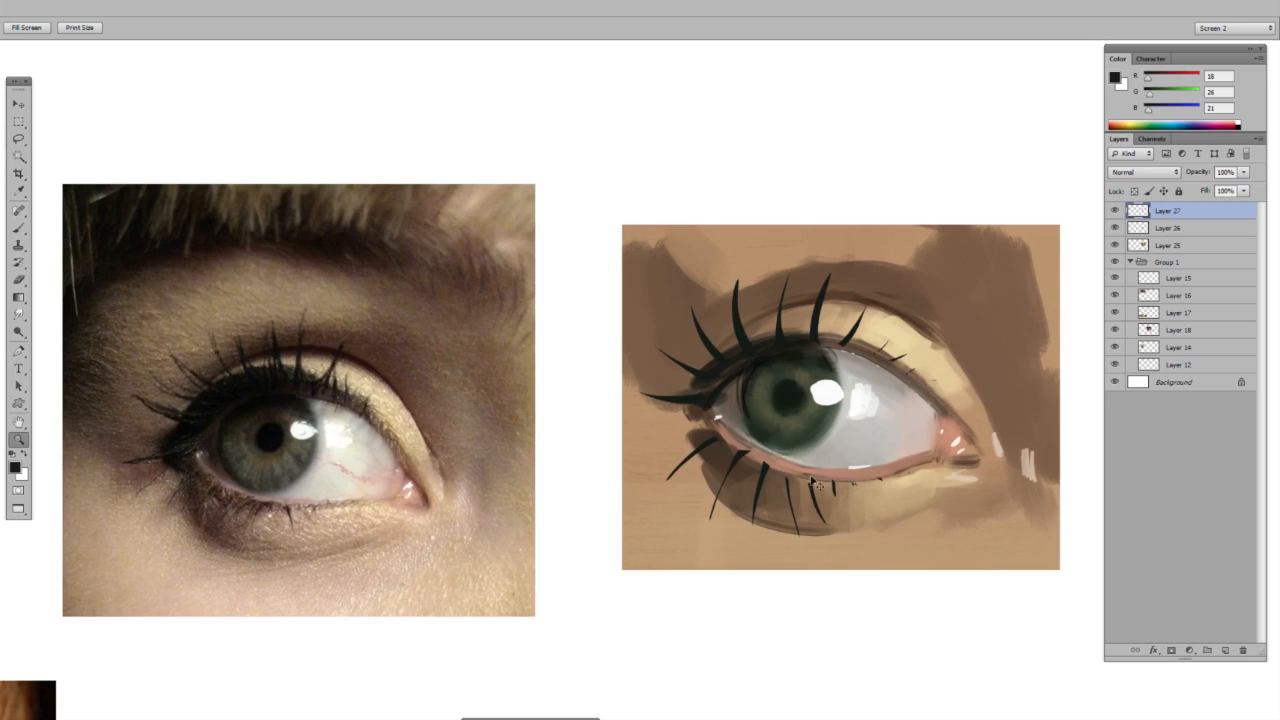
- Undo the merge that included the lashes and merge only the highlight and shading layer into the eye painting
key("ctrl+e")
key("b")
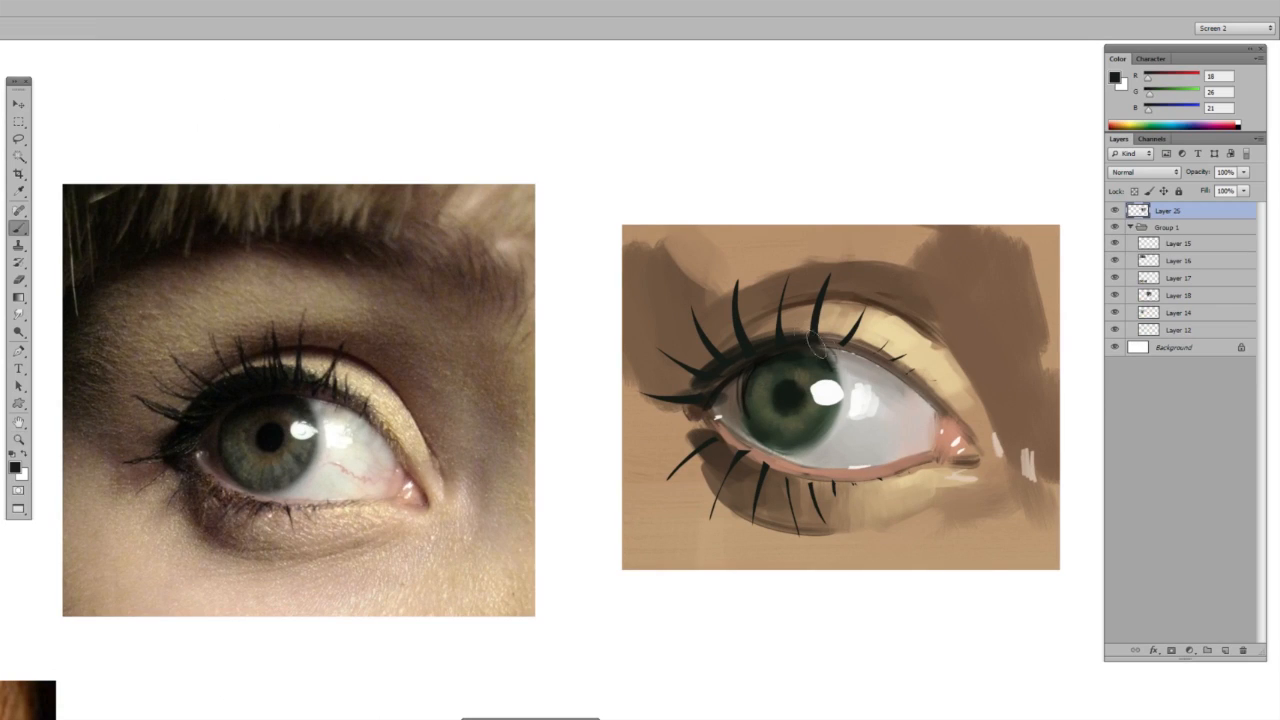
key("ctrl+z")
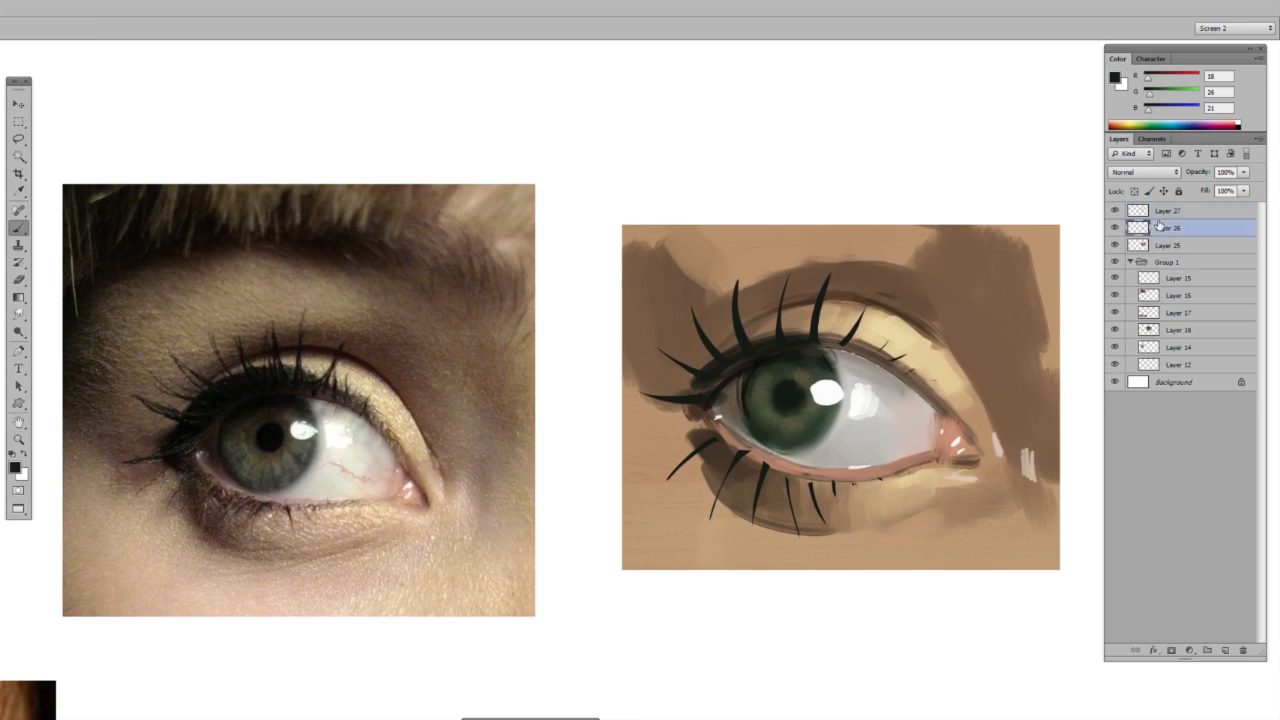
key("ctrl+e")
- Reset the colours to default black and white and try a brush on the reference eye, undoing the last action
key("ctrl+space")
mouse_move(344, 530)
left_mouse_down()
mouse_move(394, 527)
mouse_move(520, 368)
mouse_move(395, 467)
mouse_move(390, 537)
left_mouse_up()
key("d")
right_click(486, 425)
left_click(522, 368)
key("ctrl+z")
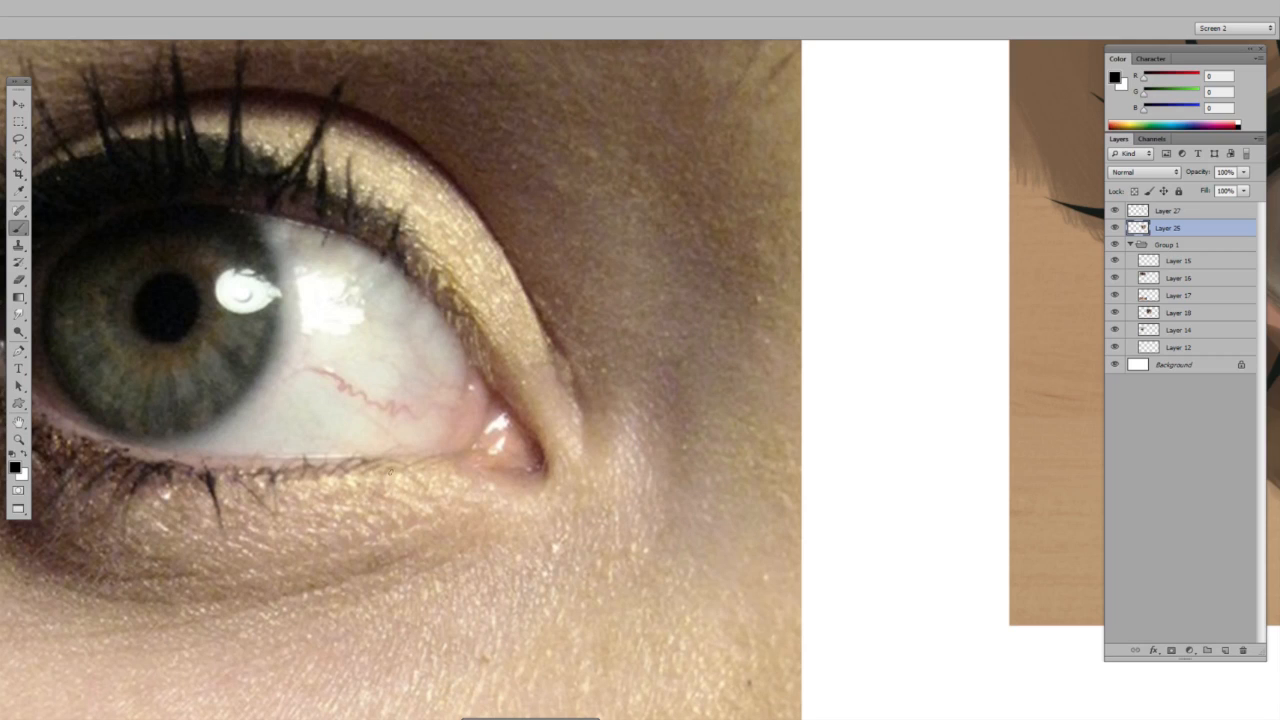
key("ctrl+space")
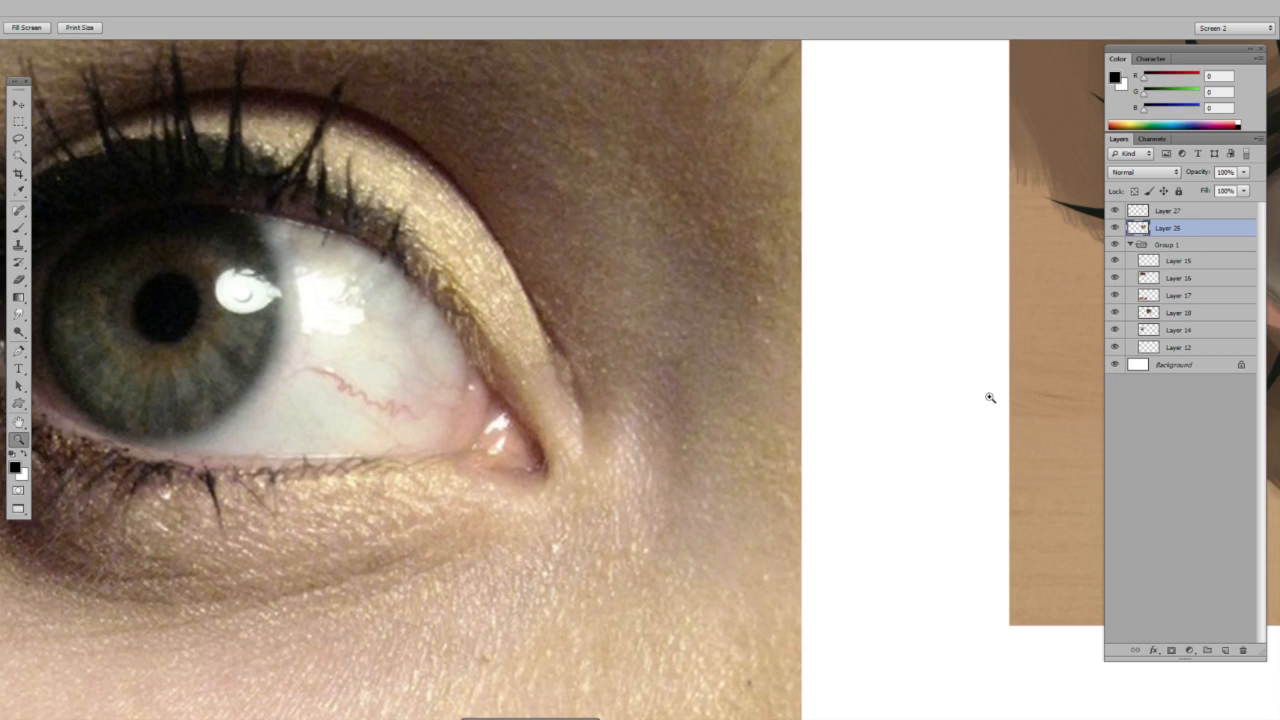
- Blend the inner half of the lower lid's edge into the surrounding skin with the Mixer Brush
left_click_drag(987, 397, 323, 380)
left_click_drag(955, 417, 600, 428)
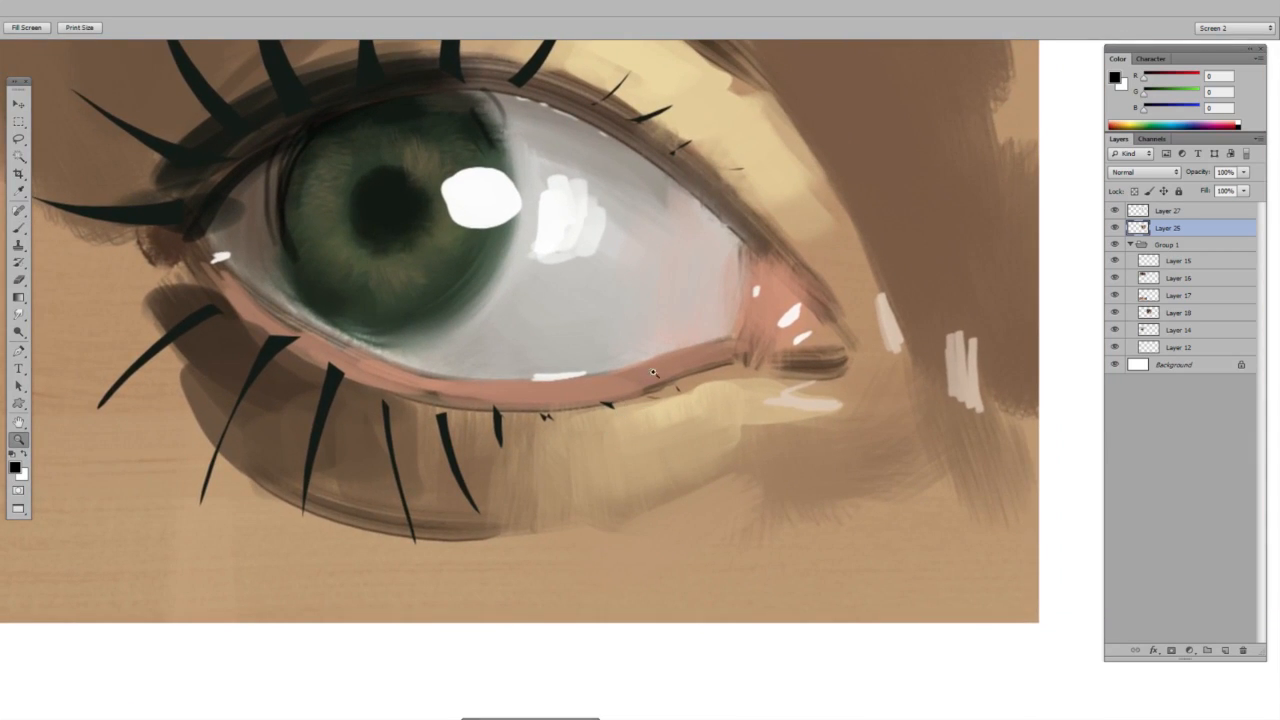
right_click(740, 386)
left_click(768, 367)
left_click(703, 404)
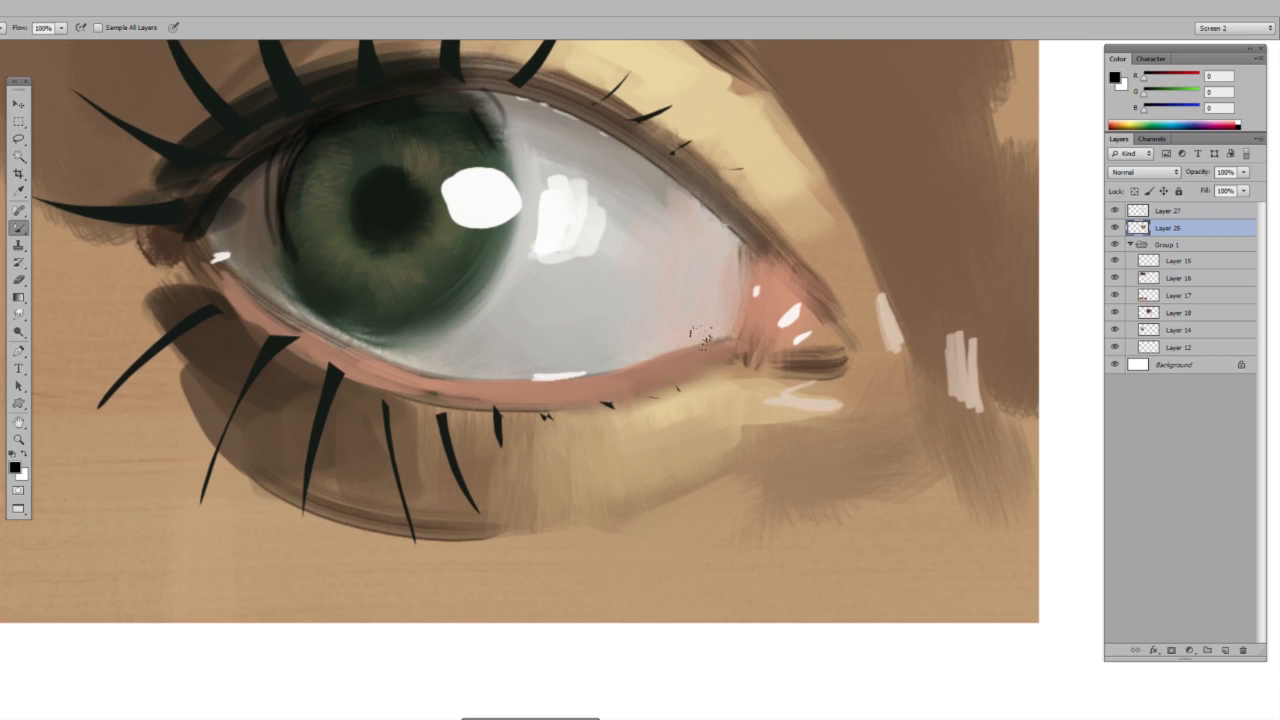
key("z")
left_click(697, 350, "alt")
left_click(697, 359, "alt")
mouse_move(695, 359)
left_mouse_down()
mouse_move(848, 361)
mouse_move(836, 391)
mouse_move(866, 391)
mouse_move(818, 393)
left_mouse_up()
key("b")
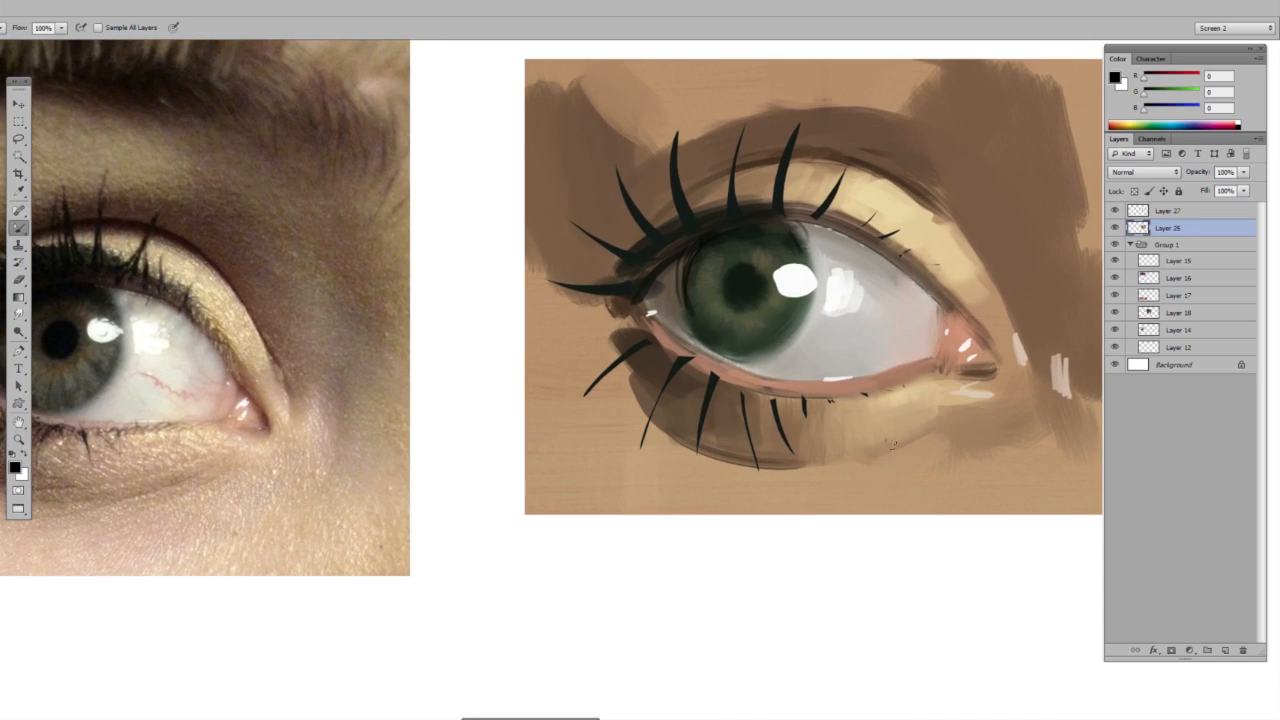
- On a new layer, paint the lower lid's rim in light pink (236, 184, 159), lightened from the sampled rim colour
key("shift+b")
left_click(845, 385, "alt")
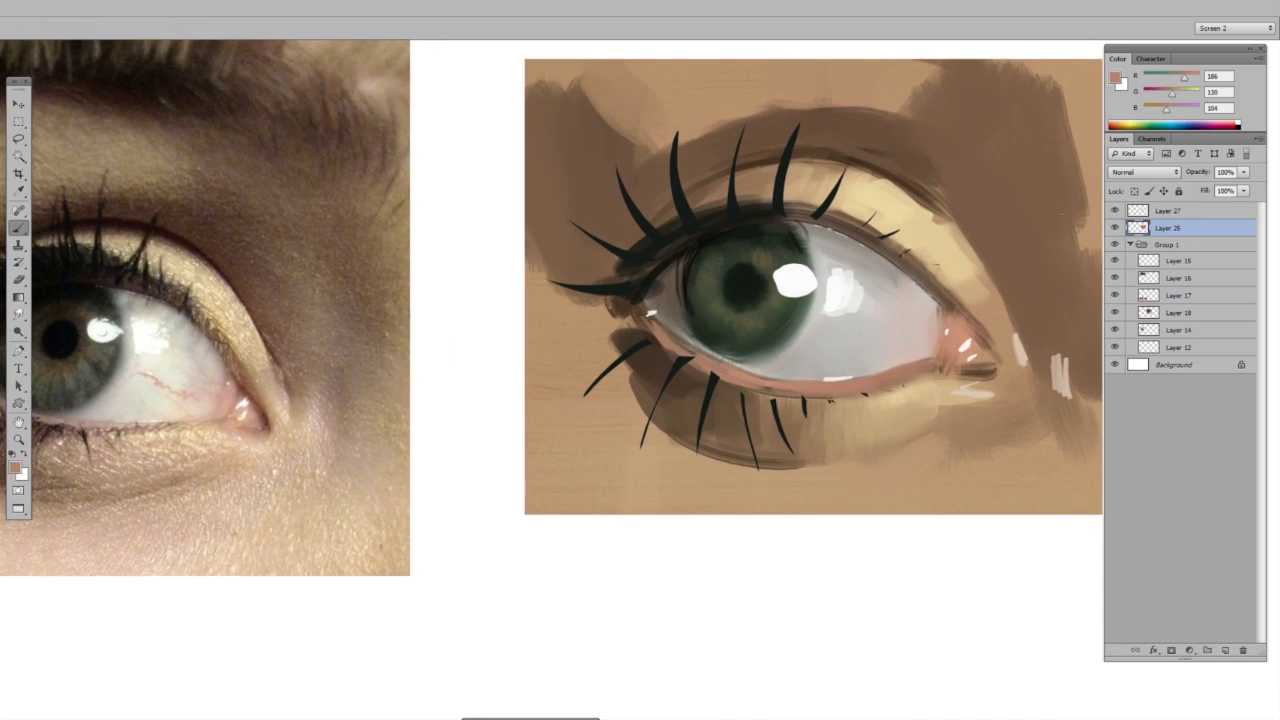
left_click(1113, 81)
left_click(675, 190)
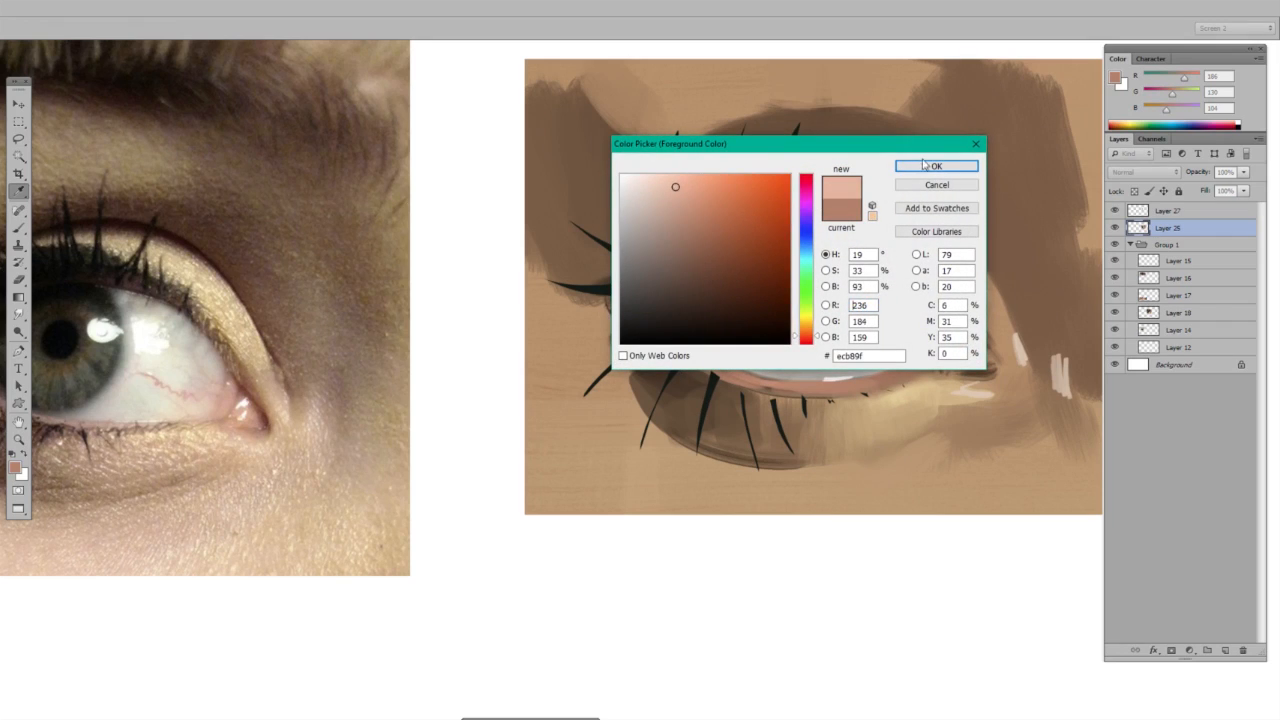
left_click(936, 166)
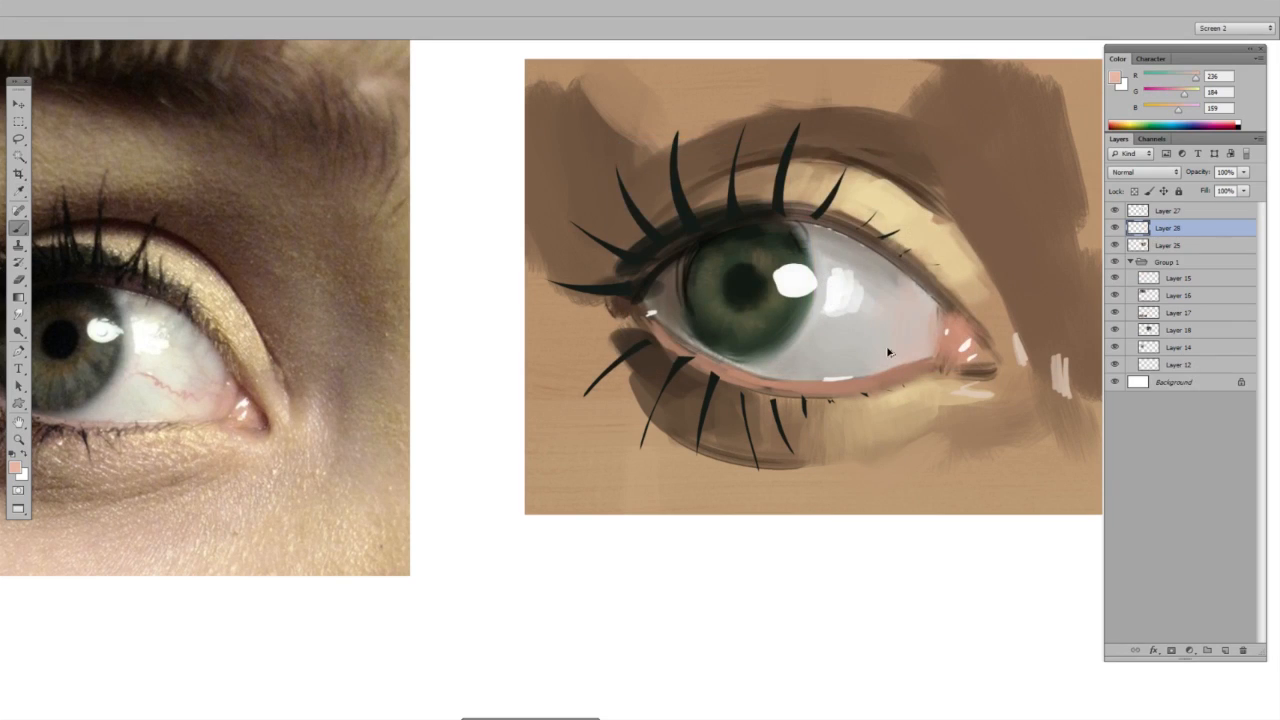
right_click(925, 340)
left_click(842, 362)
mouse_move(728, 383)
left_mouse_down()
mouse_move(853, 388)
mouse_move(914, 373)
left_mouse_up()
mouse_move(774, 386)
left_mouse_down()
mouse_move(734, 385)
mouse_move(762, 390)
left_mouse_up()
- Soften the outer end of the light pink rim with a large soft eraser and merge its layer into the eye painting
key("e")
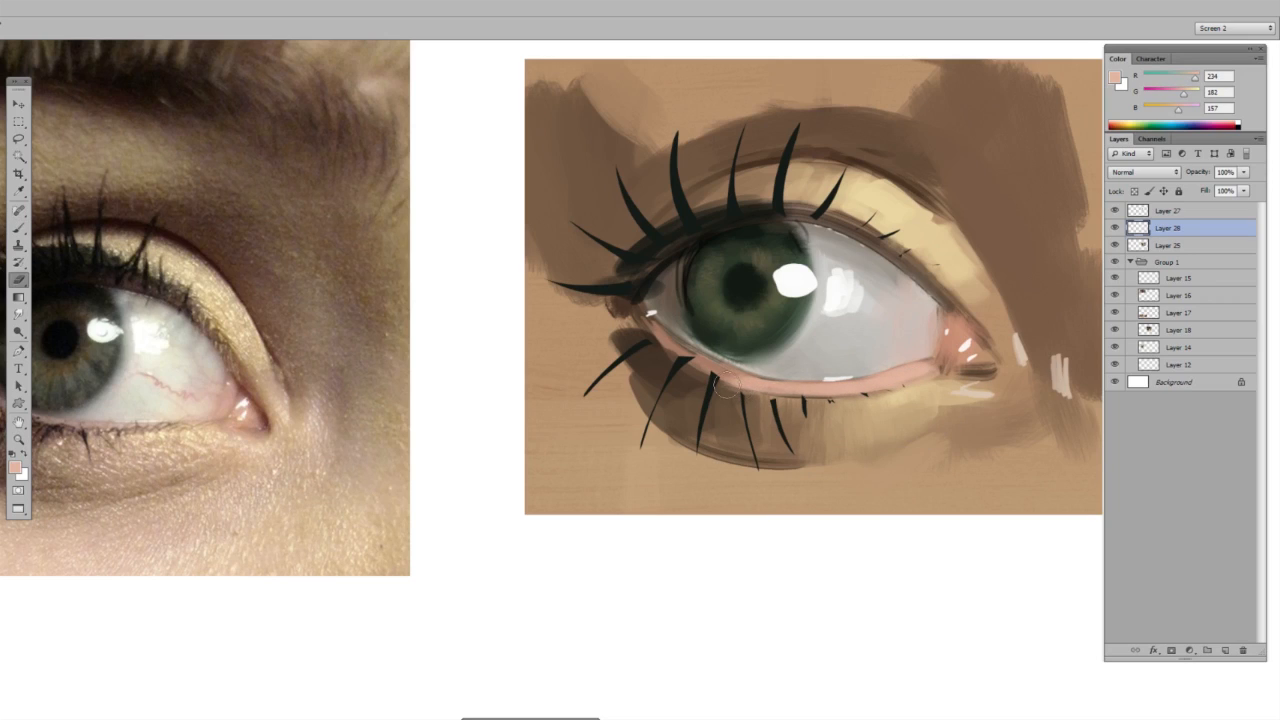
right_click(724, 388)
left_click(878, 614)
left_click(909, 365)
left_click_drag(702, 373, 785, 400)
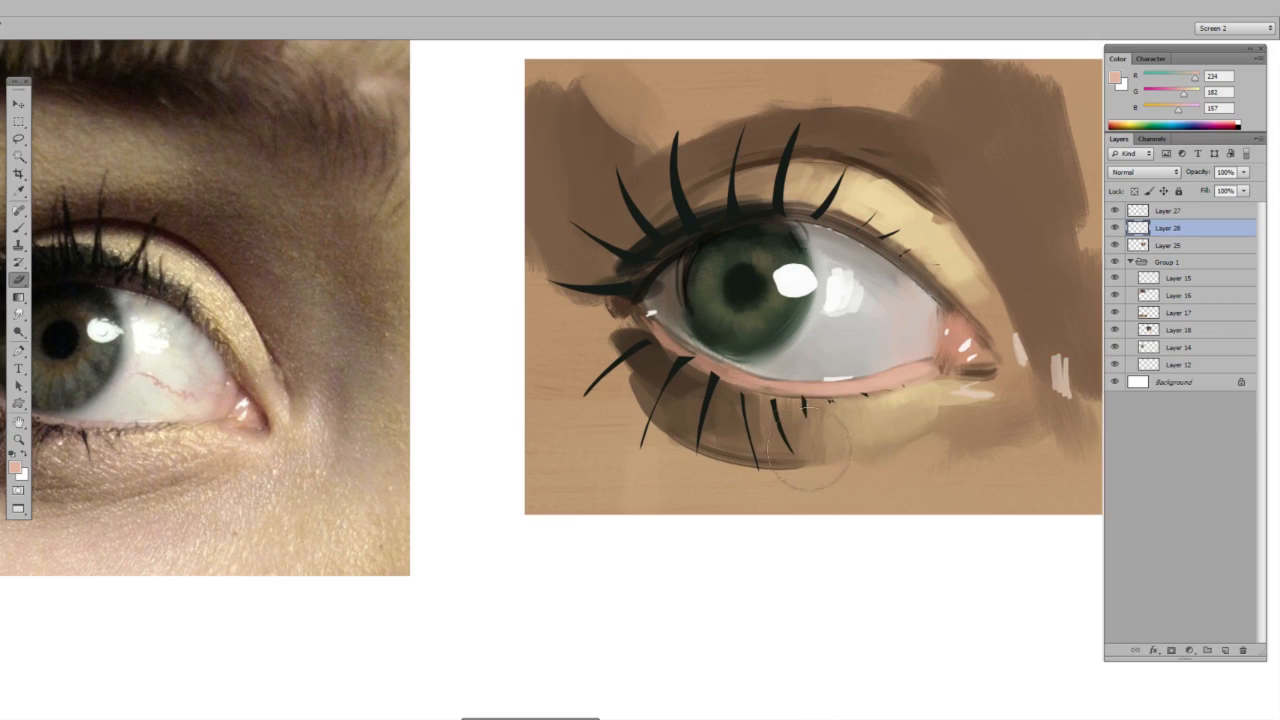
key("ctrl+space")
left_click_drag(908, 450, 893, 450)
key("ctrl+e")
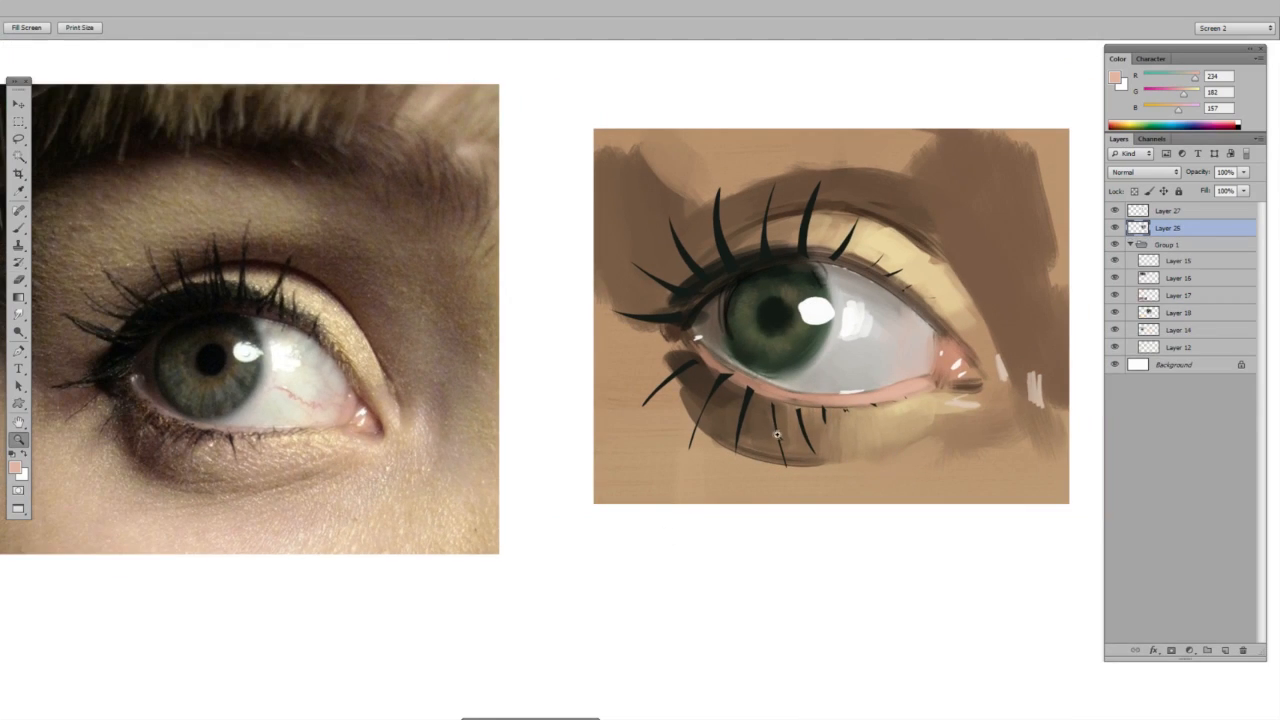
- Sample dark green-black (18, 26, 21) and darken the outer corner and the shading beneath the outer lower lid
key("b")
left_click(678, 315, "alt")
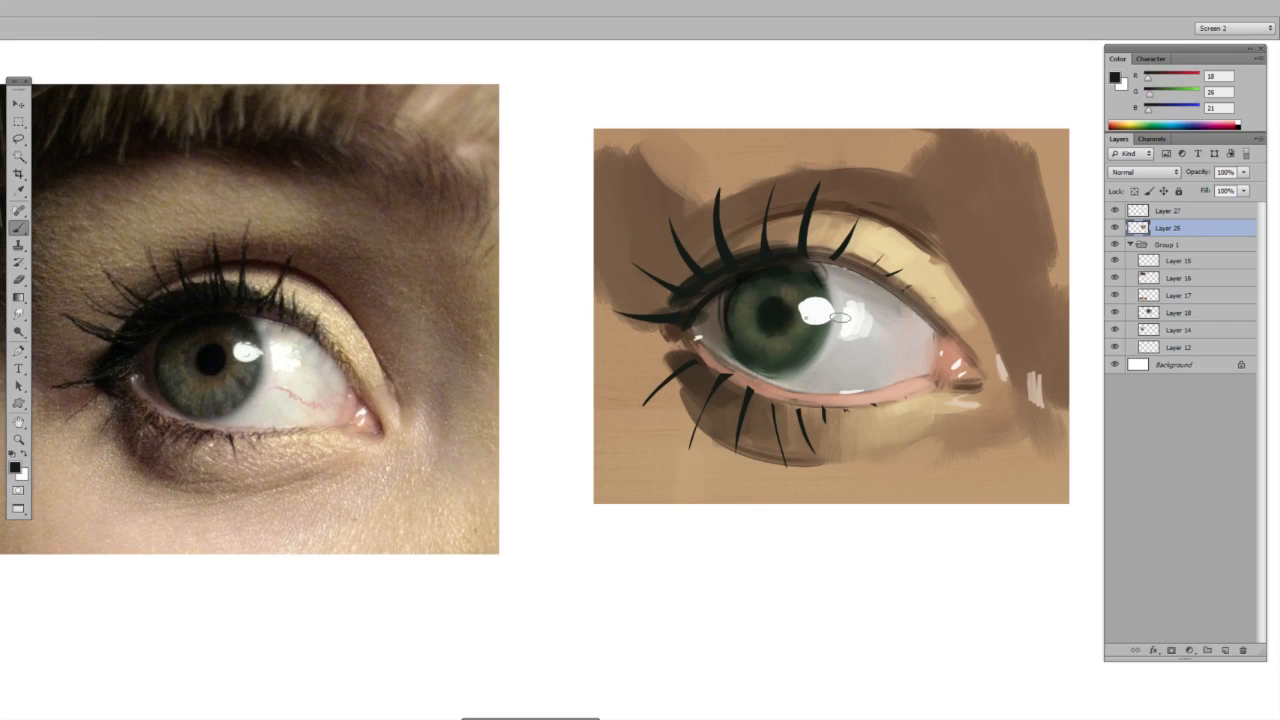
right_click(808, 322)
left_click(854, 583)
left_click_drag(724, 288, 720, 325)
right_click(804, 332)
left_click(839, 364)
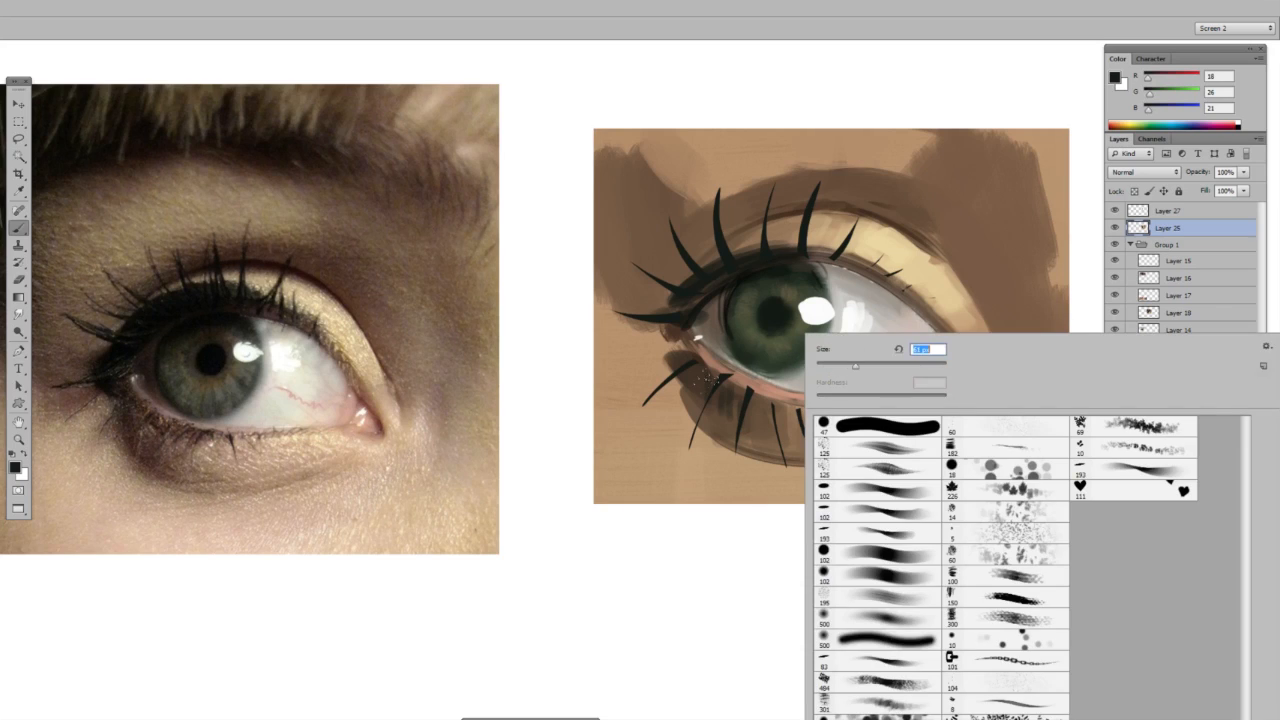
key("Return")
left_click_drag(690, 339, 662, 360)
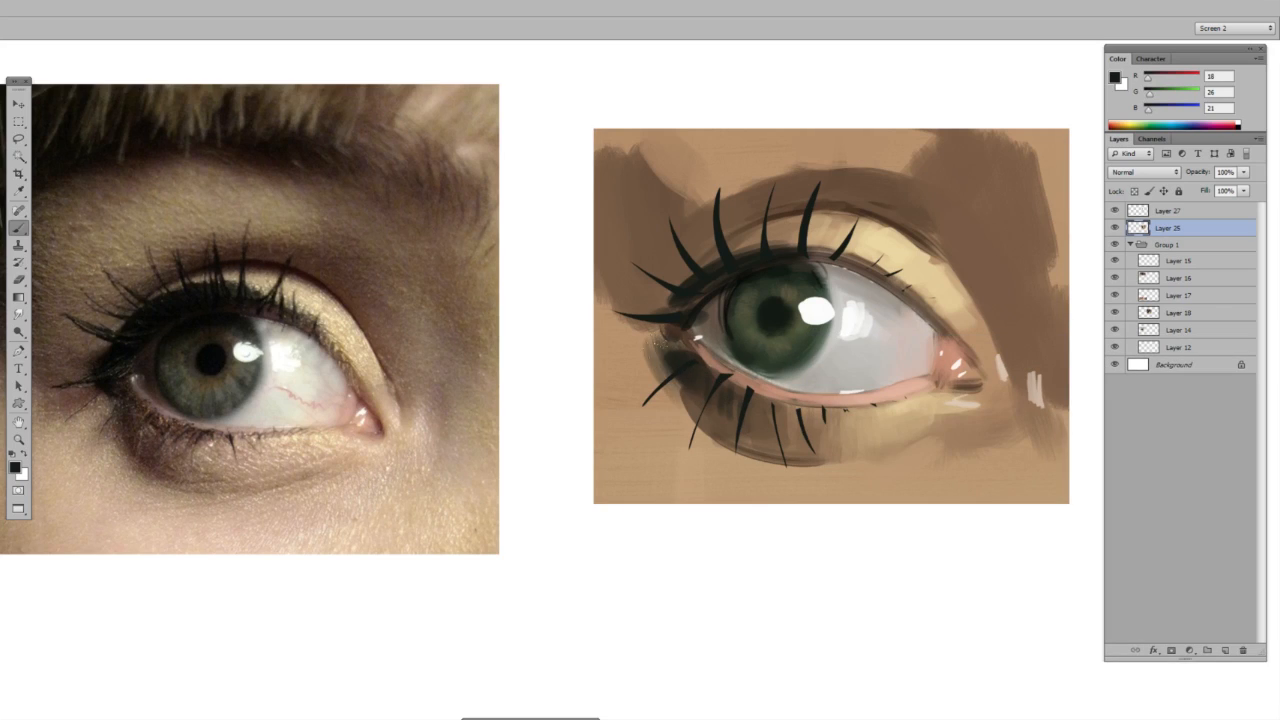
- Sample nearby skin tones and brush brown shading over the skin beside the outer corner
left_click(648, 392, "alt")
left_click_drag(668, 352, 665, 372)
left_click(617, 283, "alt")
mouse_move(606, 288)
left_mouse_down()
mouse_move(602, 350)
mouse_move(626, 330)
mouse_move(632, 398)
left_mouse_up()
- Resample dark green-black (18, 26, 21) and deepen the upper lid along the lash line with a small brush
left_click(837, 275, "alt")
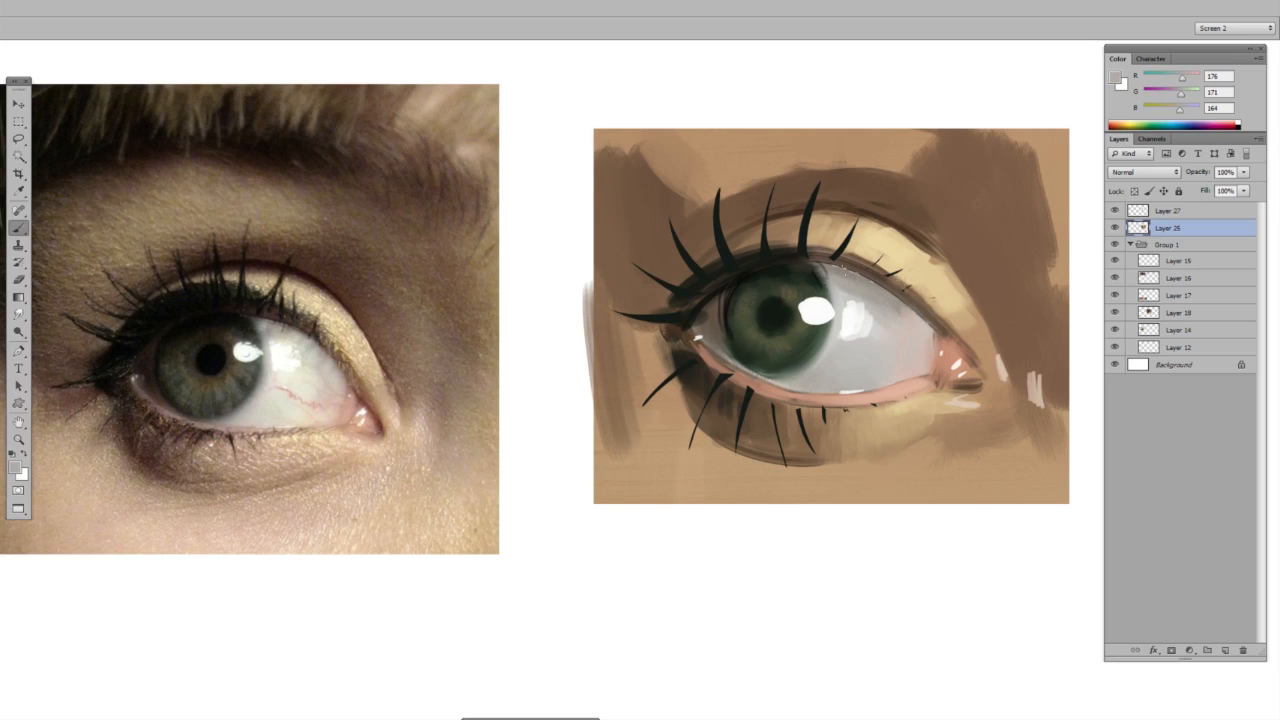
mouse_move(940, 343)
left_mouse_down()
mouse_move(900, 354)
mouse_move(925, 347)
left_mouse_up()
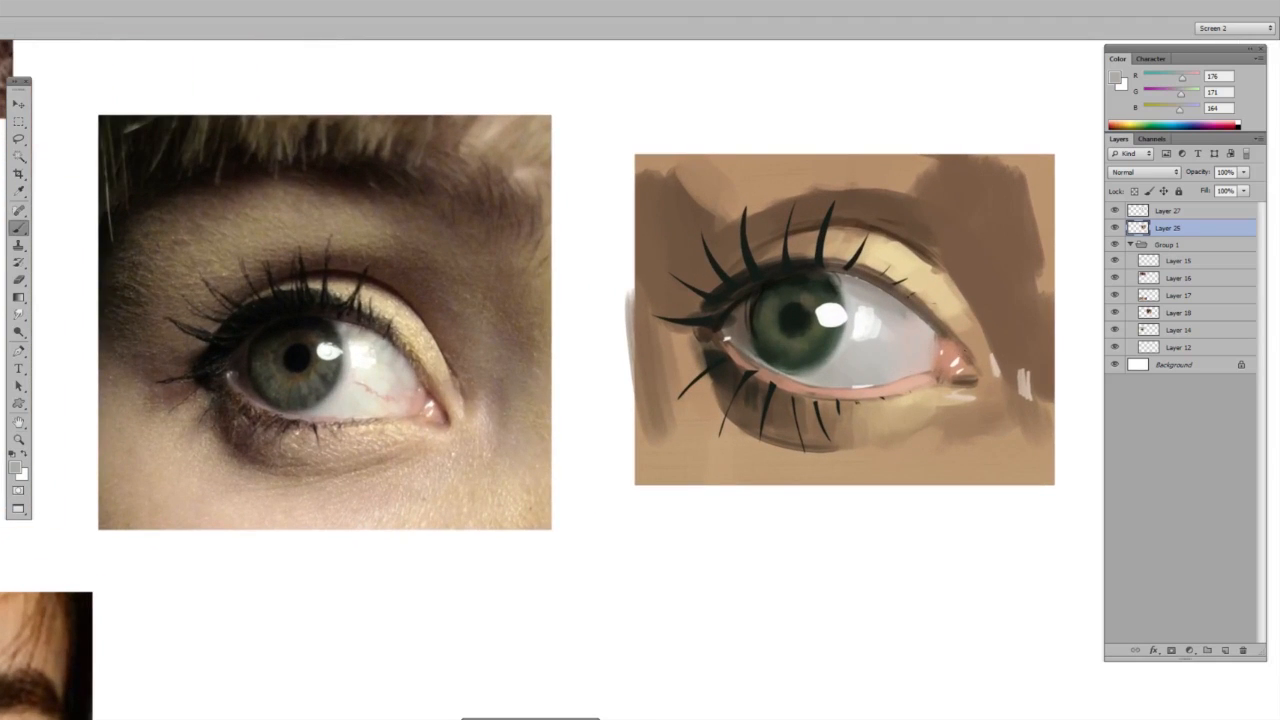
right_click(925, 340)
left_click(849, 487)
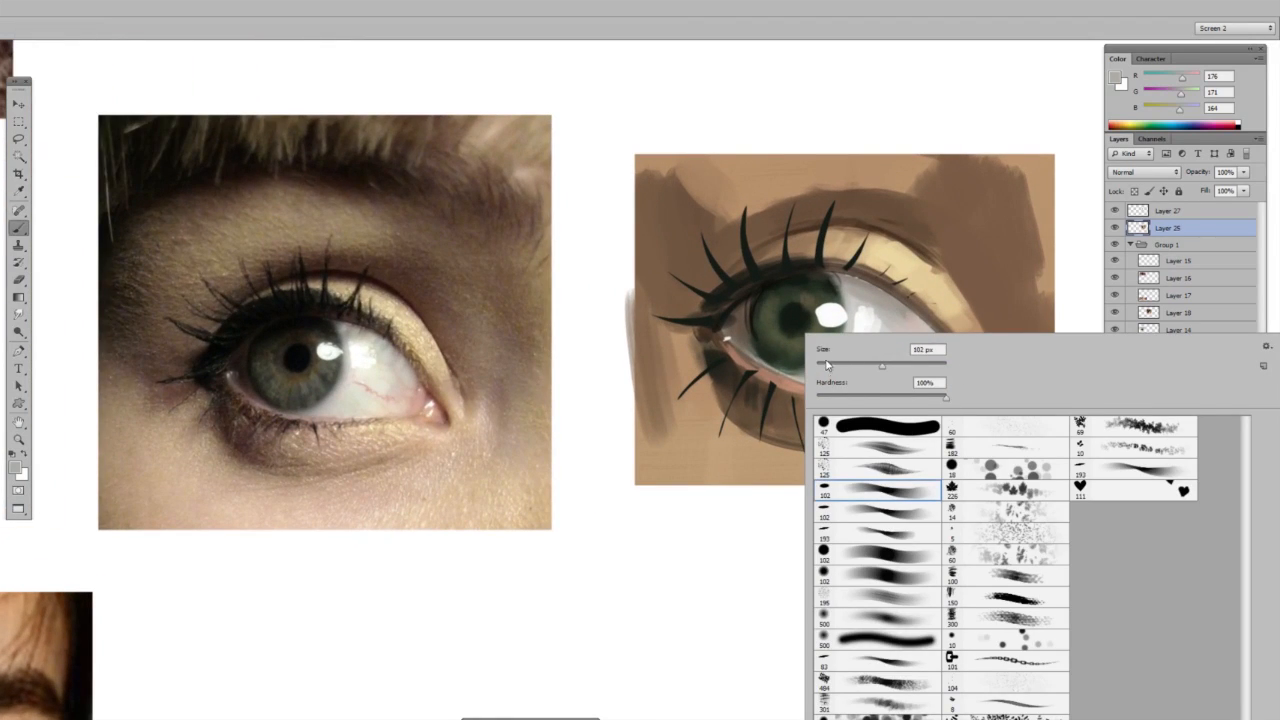
left_click(793, 313, "alt")
right_click(830, 300)
left_click(857, 338)
left_click(784, 313, "alt")
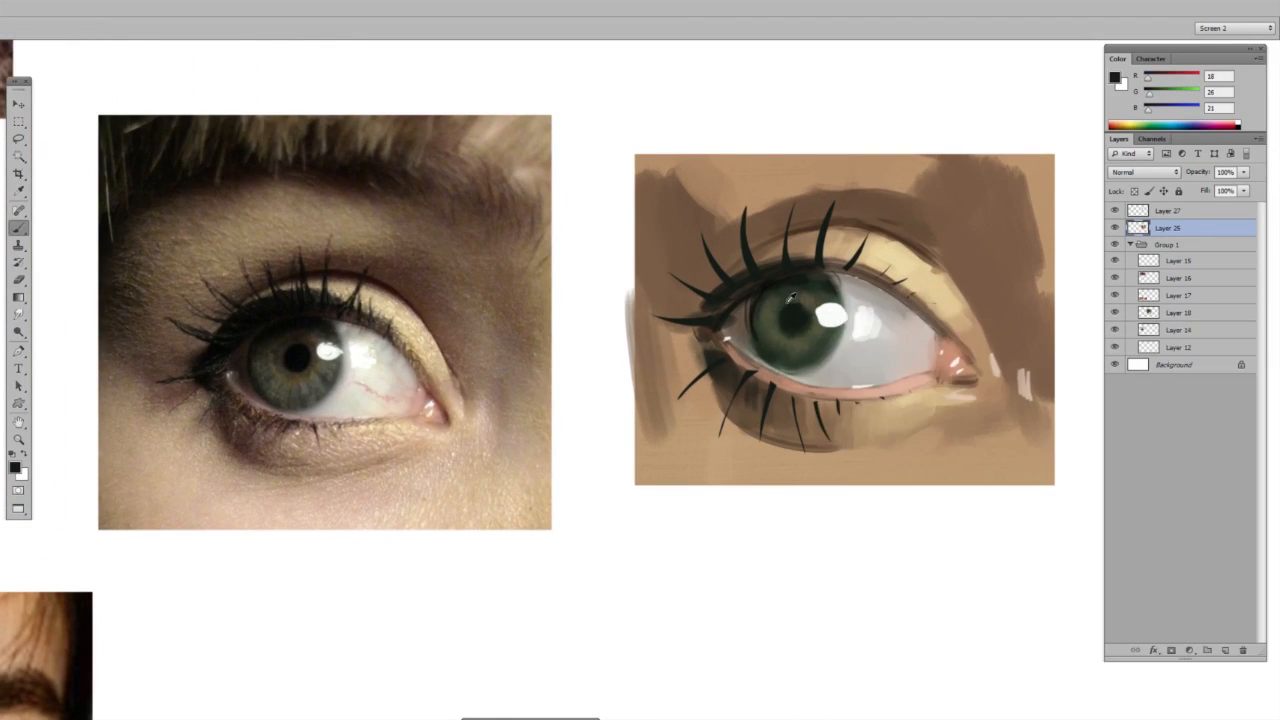
mouse_move(748, 256)
left_mouse_down()
mouse_move(865, 219)
mouse_move(812, 227)
left_mouse_up()
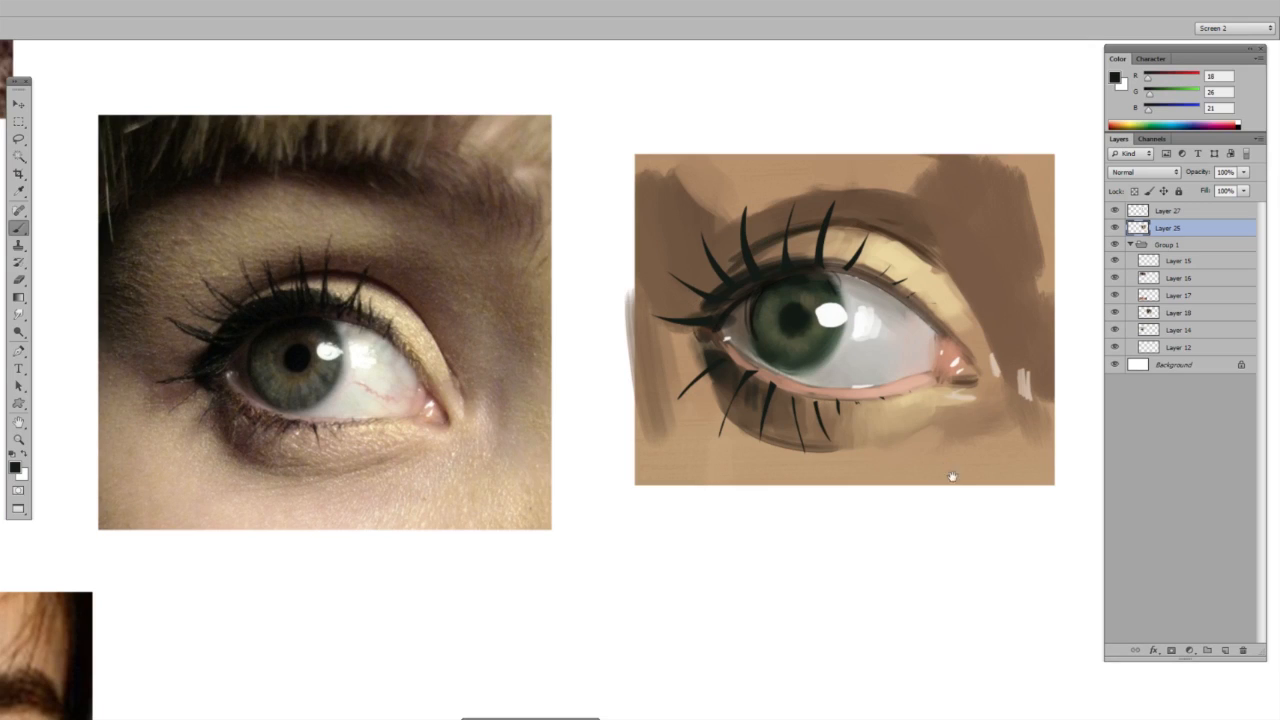
- Paint pale skin-coloured highlight strokes (223, 199, 175) on the skin below the inner half of the lower lid
left_click_drag(949, 474, 951, 438)
left_click(836, 406, "alt")
mouse_move(852, 405)
left_mouse_down()
mouse_move(920, 382)
mouse_move(950, 440)
left_mouse_up()
left_click(933, 415, "alt")
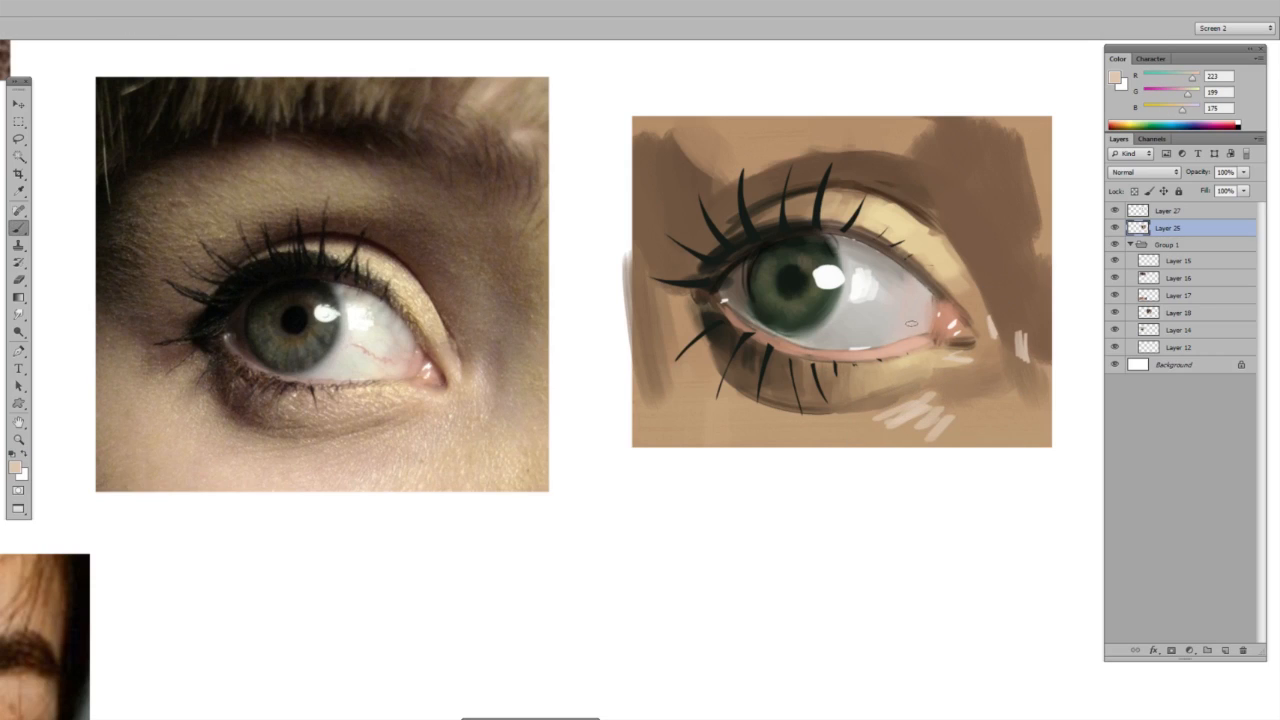
- Merge the lash layer into the eye painting and blend the lash bases into both lids with a textured Mixer Brush
right_click(888, 367)
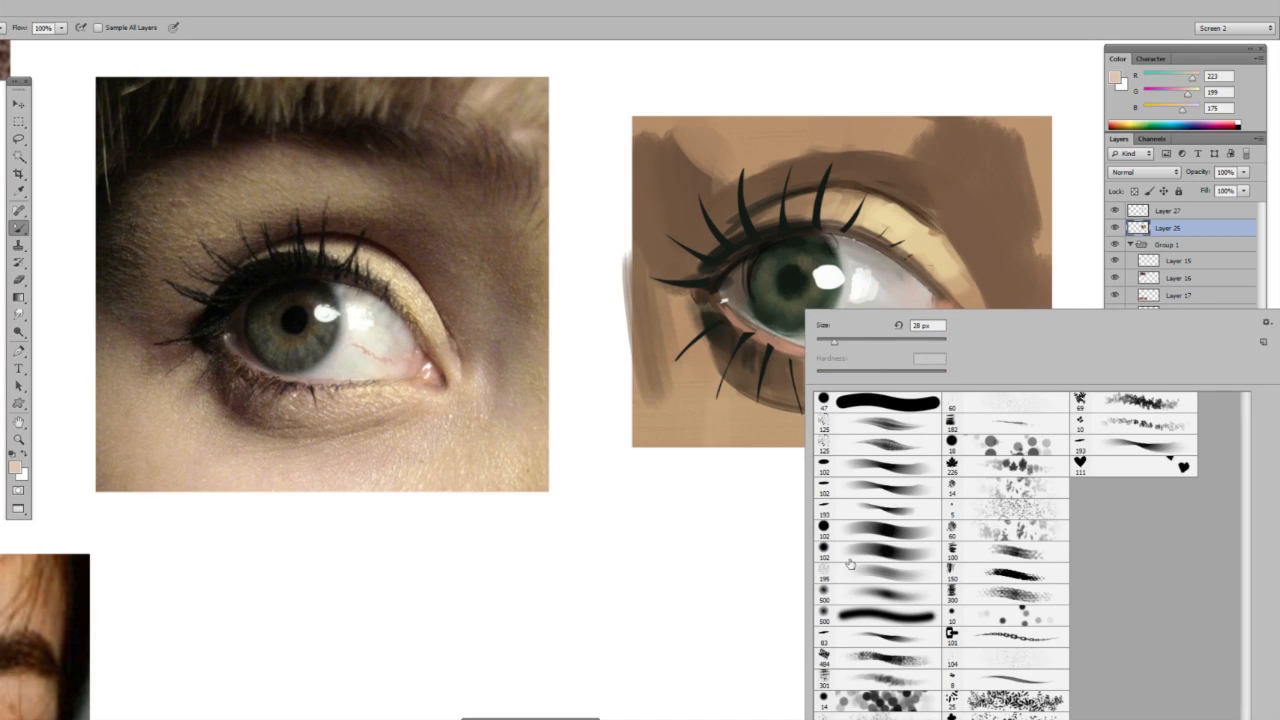
left_click(865, 425)
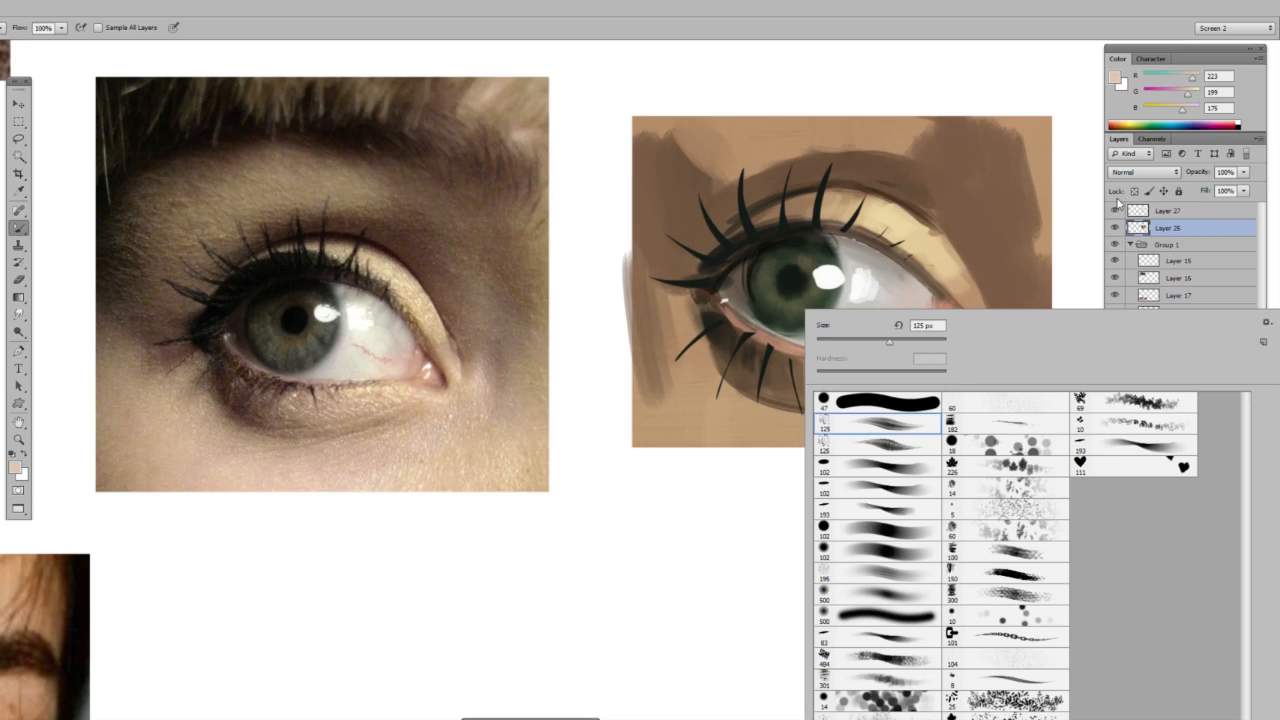
left_click(1145, 211)
key("ctrl+e")
right_click(864, 297)
left_click_drag(889, 335, 861, 335)
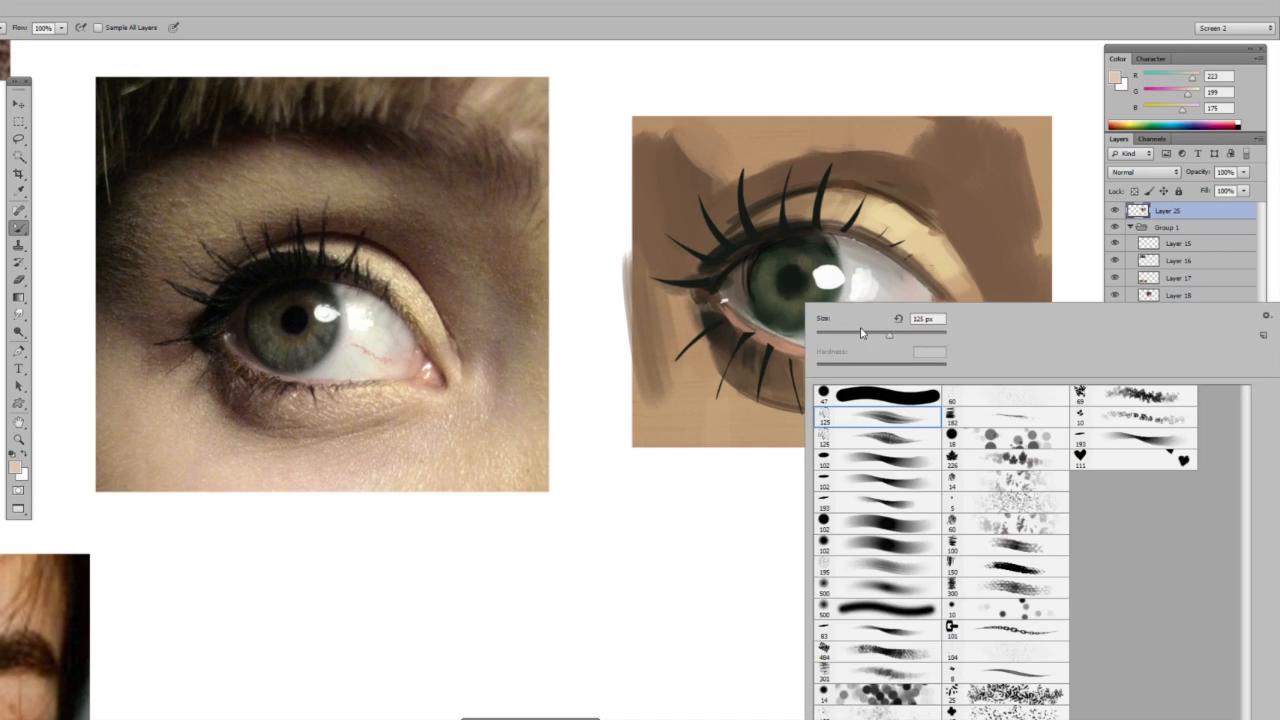
key("Return")
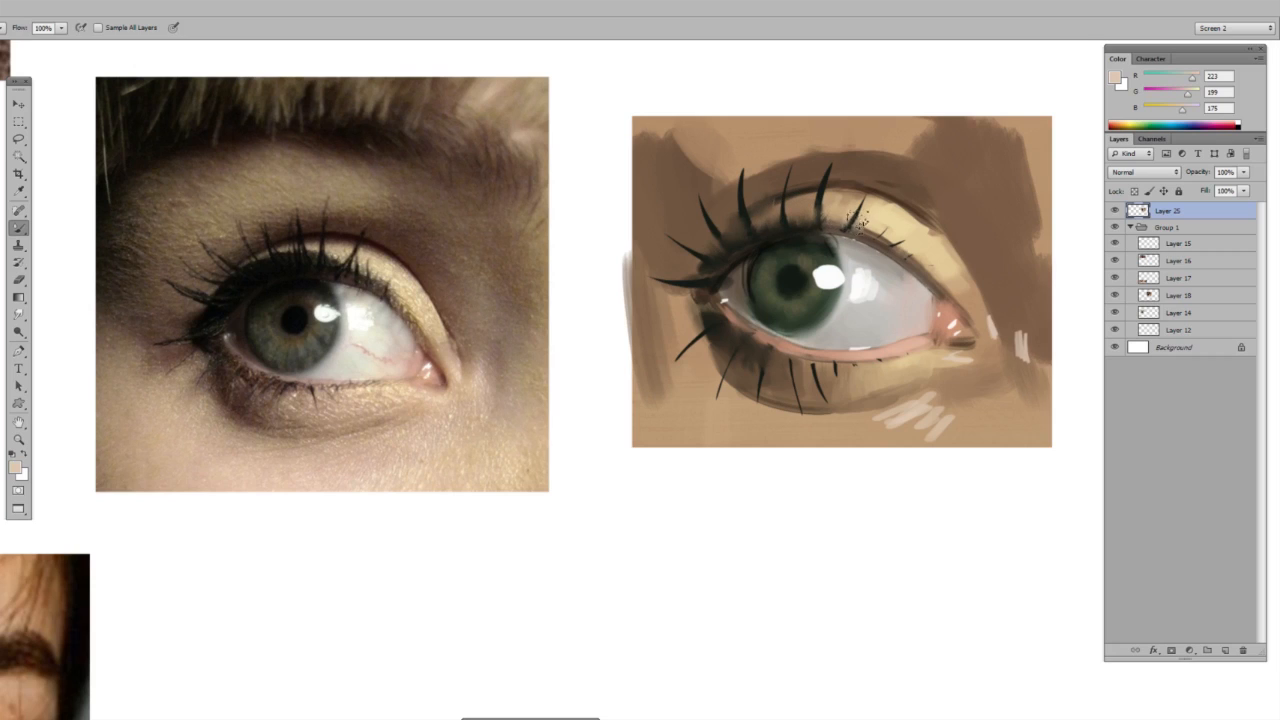
mouse_move(622, 330)
left_mouse_down()
mouse_move(688, 310)
mouse_move(714, 360)
left_mouse_up()
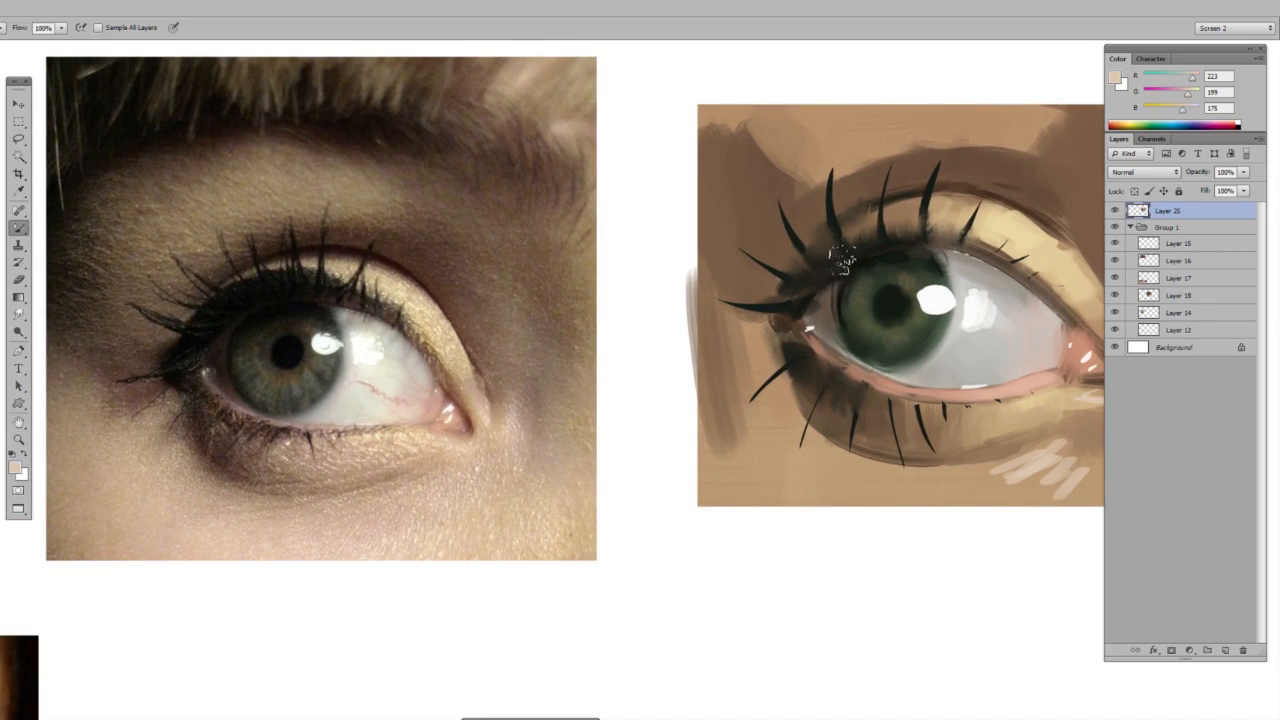
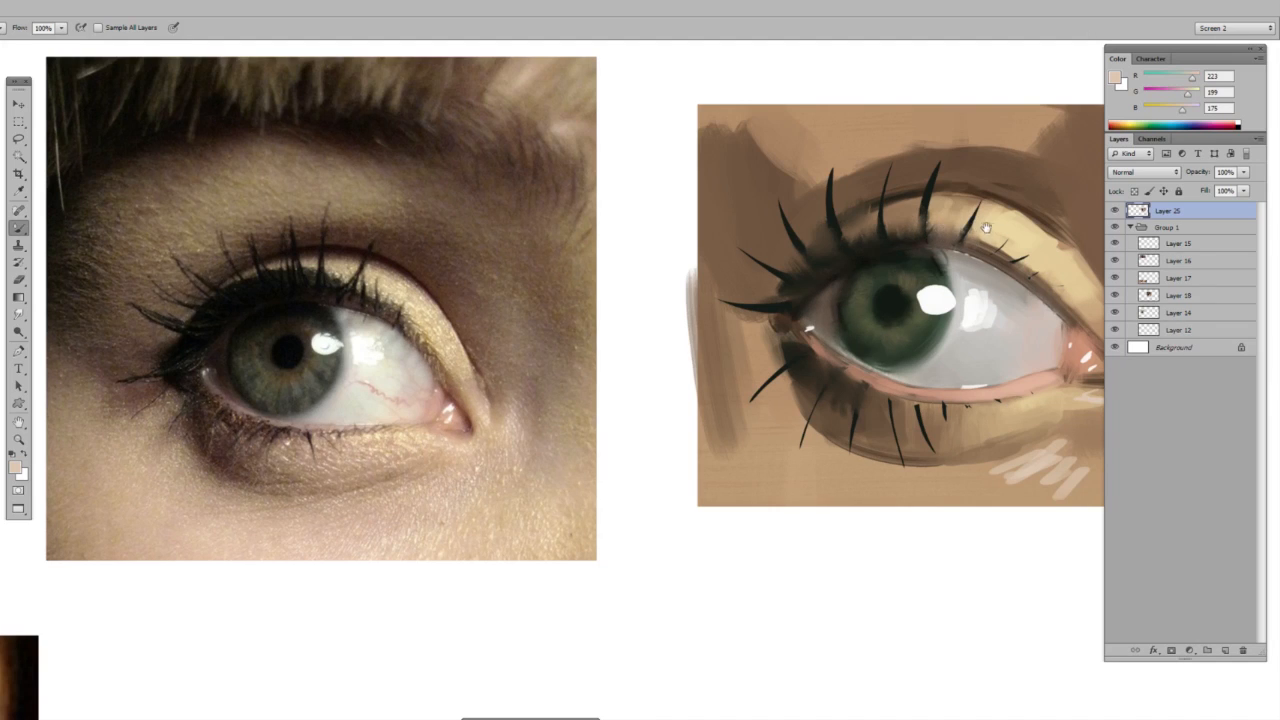
- Resize the Mixer Brush and blend the skin above the crease and the dark shading beneath the lower lid
left_click_drag(988, 228, 906, 313)
right_click(936, 270)
left_click_drag(818, 278, 872, 276)
left_click(924, 206)
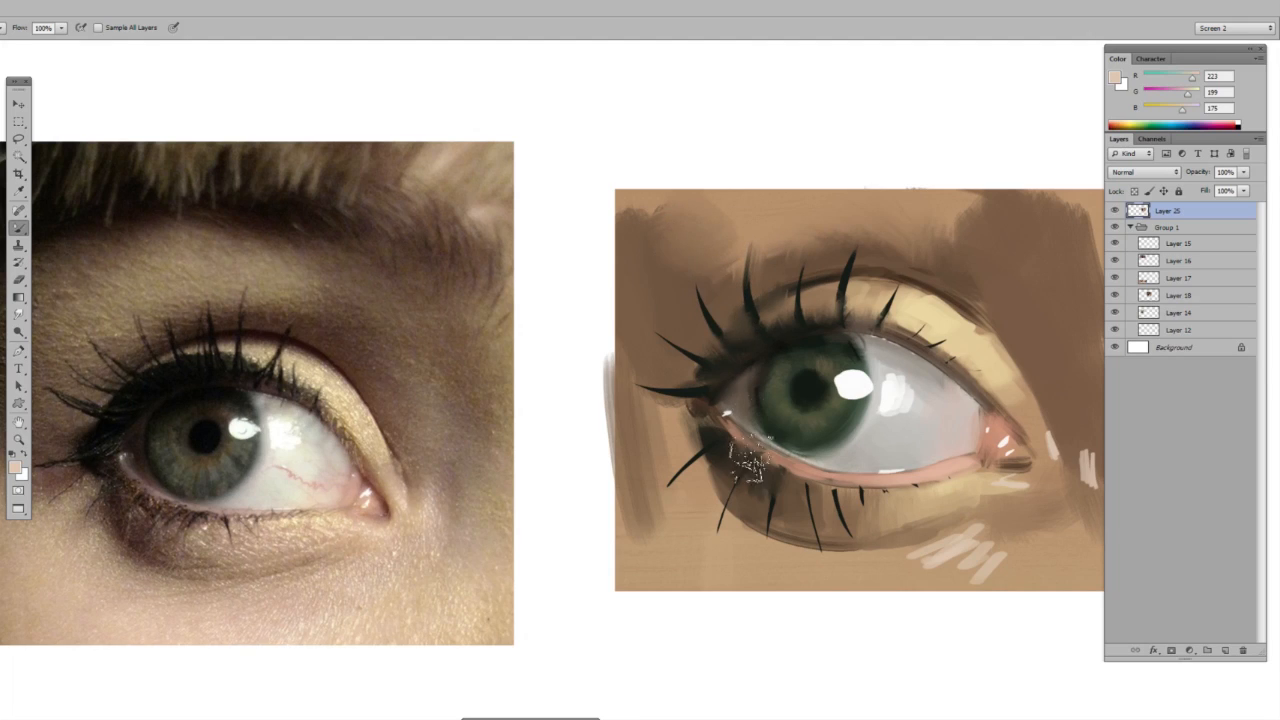
mouse_move(711, 519)
left_mouse_down()
mouse_move(750, 549)
mouse_move(788, 538)
mouse_move(815, 556)
left_mouse_up()
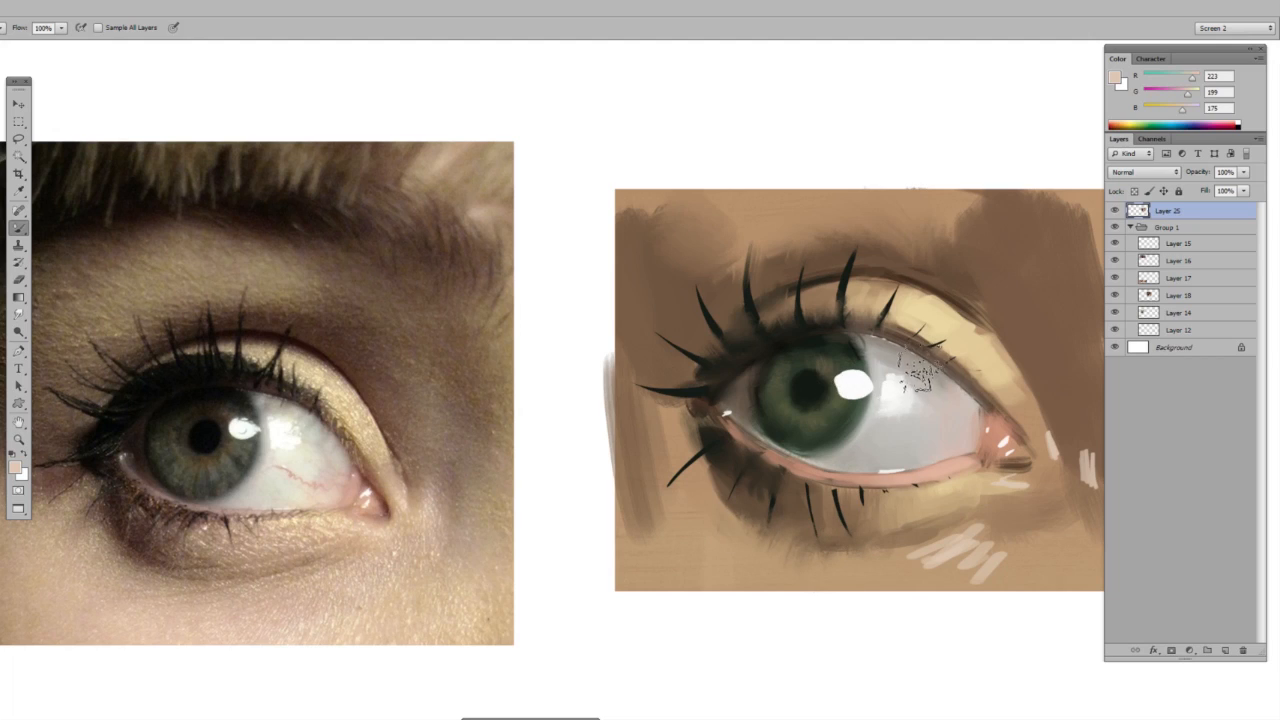
- Soften the white highlights on the iris and the eye white with the Mixer Brush
right_click(918, 376)
key("Escape")
key("z")
left_click_drag(932, 448, 873, 410)
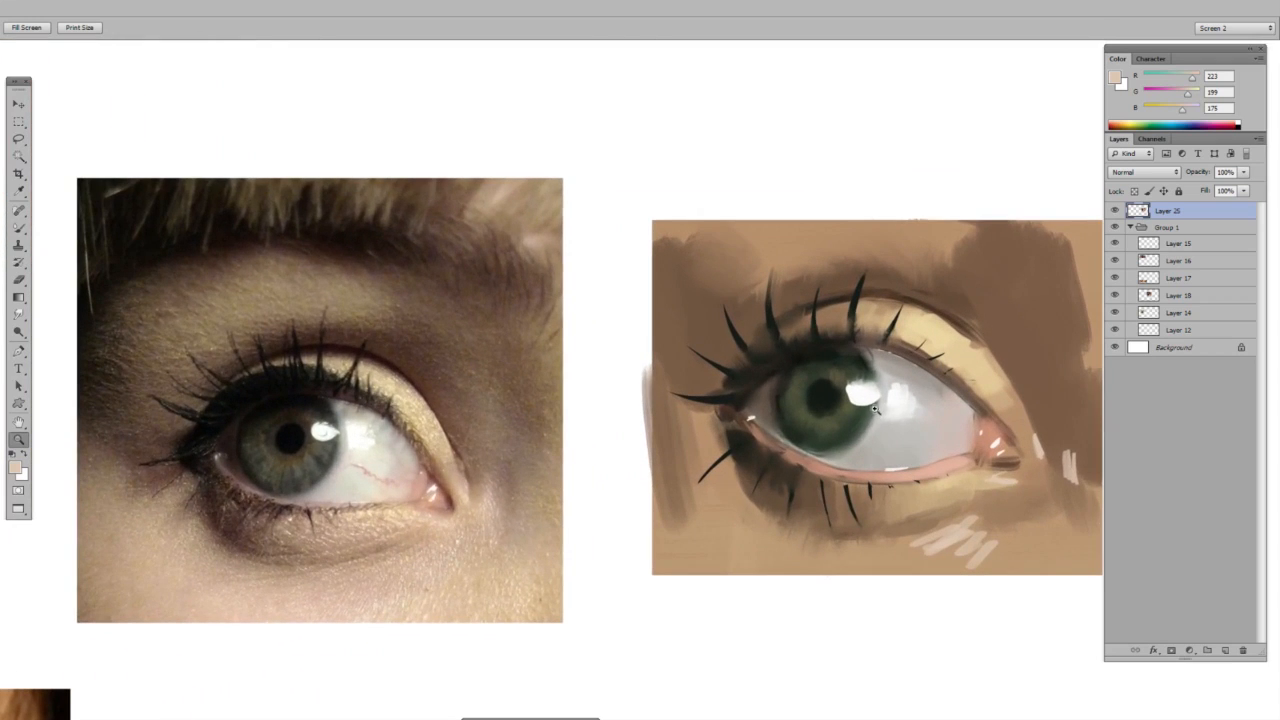
key("b")
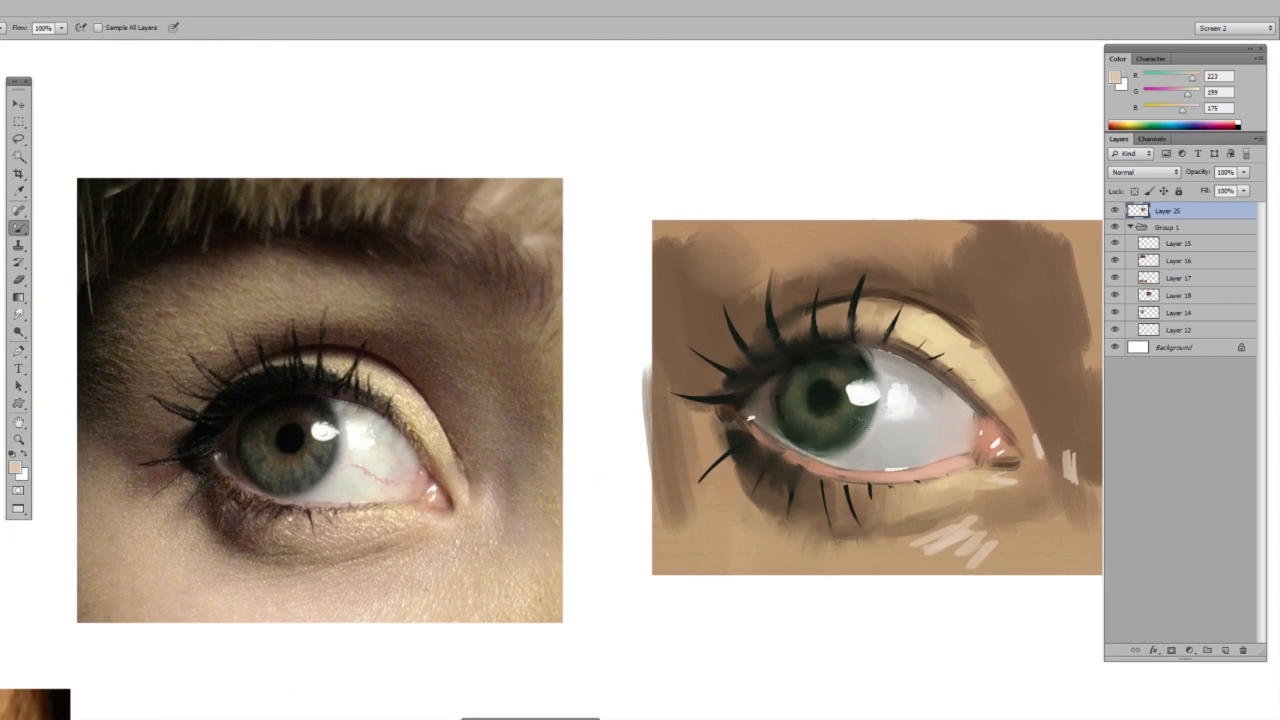
- Move the reference photo out of the way and shift the eye painting to the middle of the workspace
key("v")
mouse_move(480, 390)
left_mouse_down()
mouse_move(225, 372)
mouse_move(5, 380)
left_mouse_up()
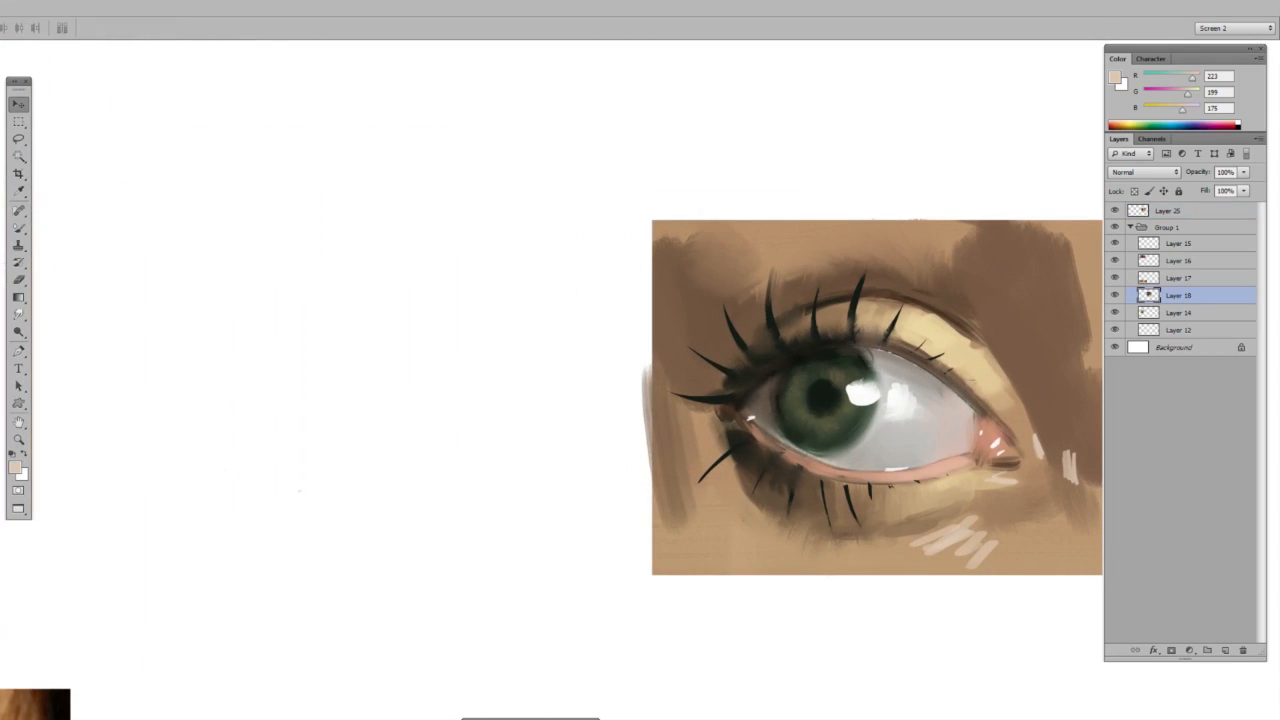
mouse_move(892, 378)
left_mouse_down()
mouse_move(491, 252)
mouse_move(577, 329)
mouse_move(571, 341)
left_mouse_up()
- Blend the pale highlight strokes below the lower lid into the skin with the Mixer Brush
key("b")
mouse_move(648, 528)
left_mouse_down()
mouse_move(667, 490)
mouse_move(594, 530)
left_mouse_up()
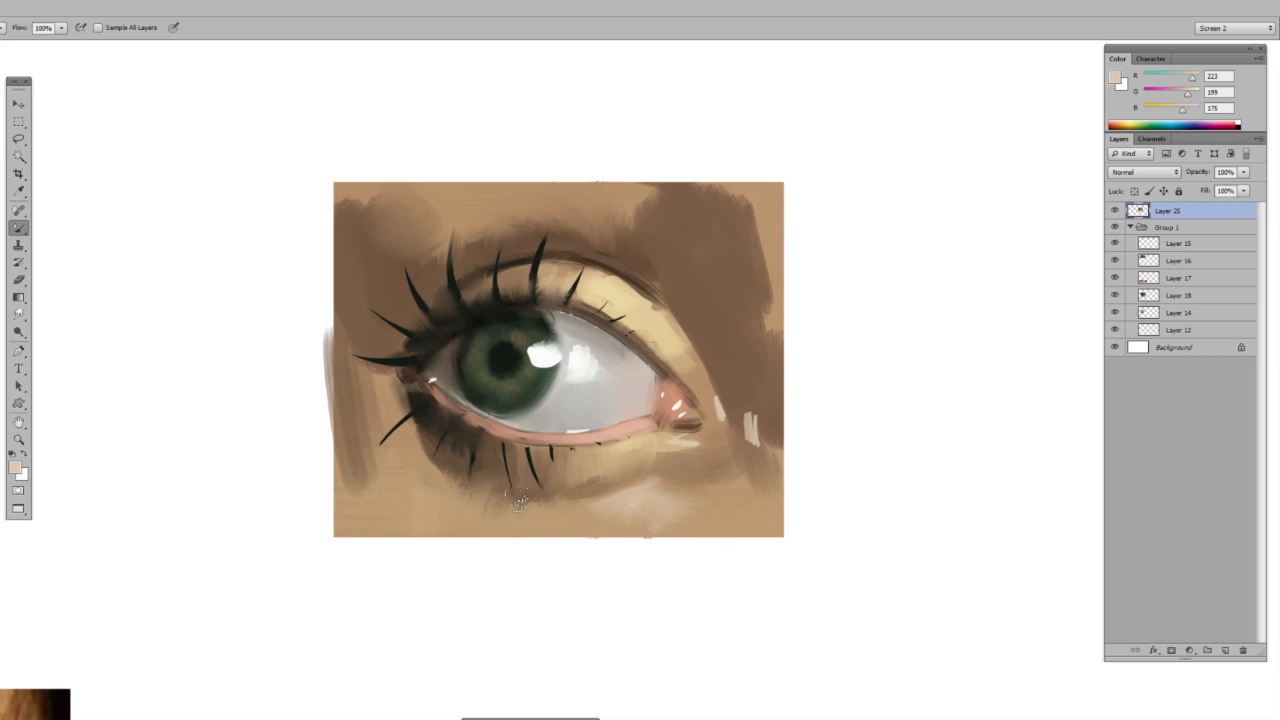
- Add a new layer with default black and white colours, and undo a trial brush stroke on it
key("ctrl+shift+alt+n")
key("d")
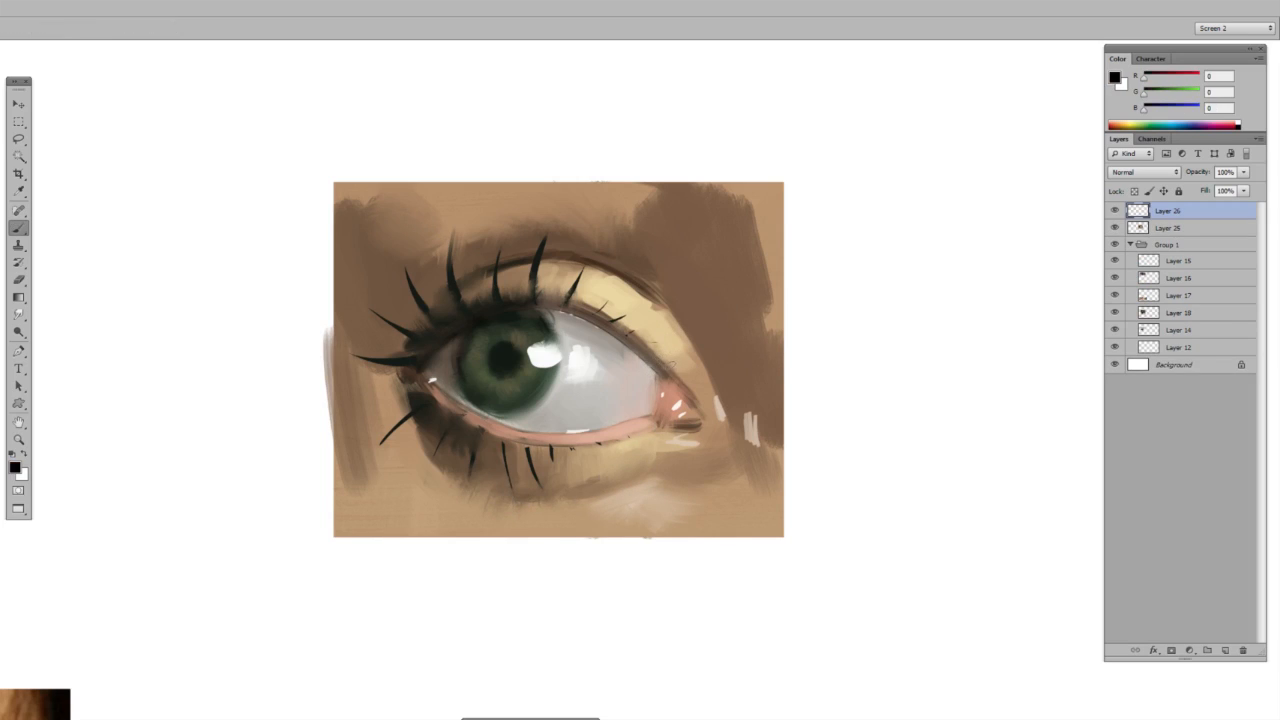
right_click(702, 323)
left_click(720, 360)
mouse_move(698, 231)
left_mouse_down()
mouse_move(729, 410)
mouse_move(668, 523)
left_mouse_up()
key("ctrl+z")
right_click(731, 365)
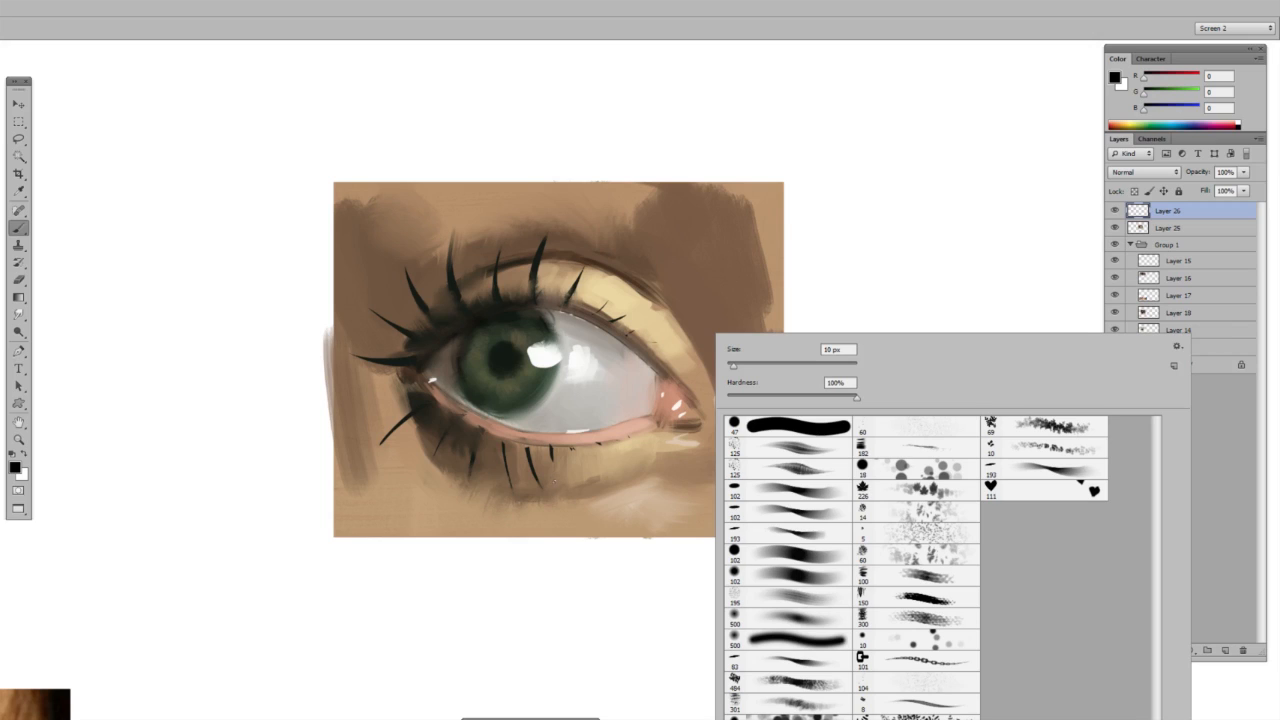
left_click(555, 481)
- Set the new layer to Color Dodge and brighten the iris around the pupil with sampled dark green (72, 79, 56)
left_click_drag(493, 342, 598, 342)
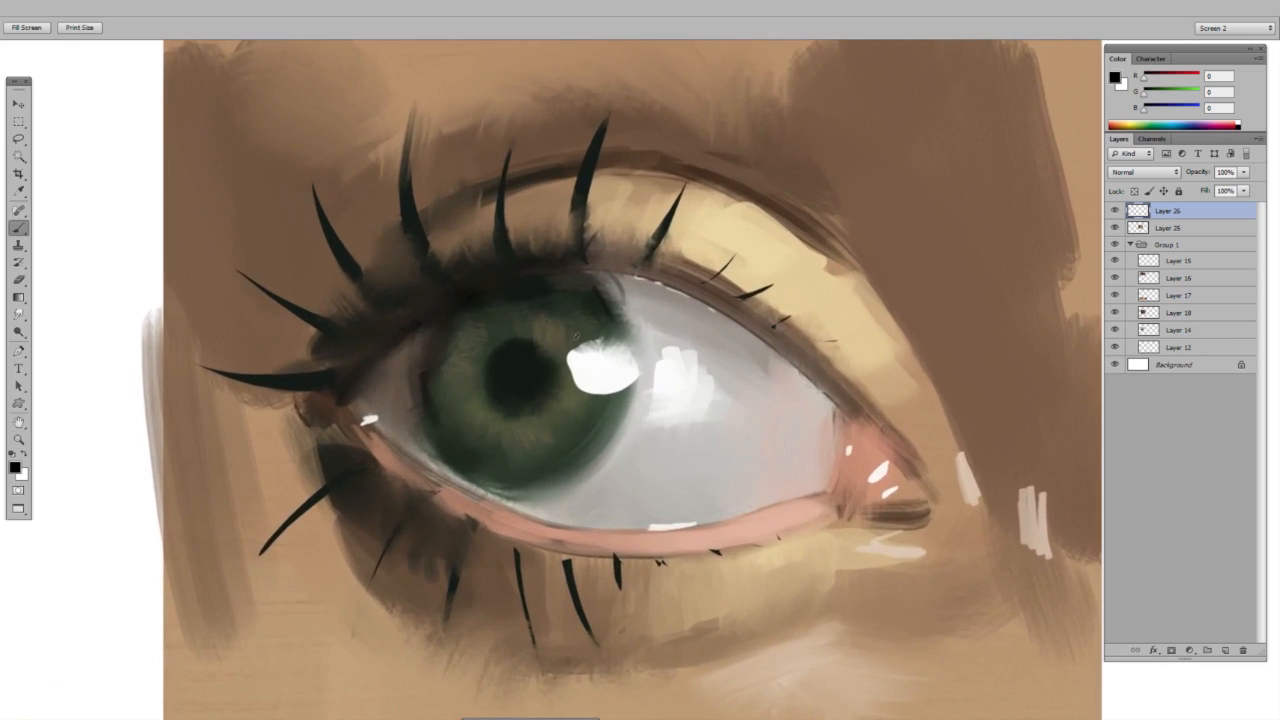
left_click(1160, 173)
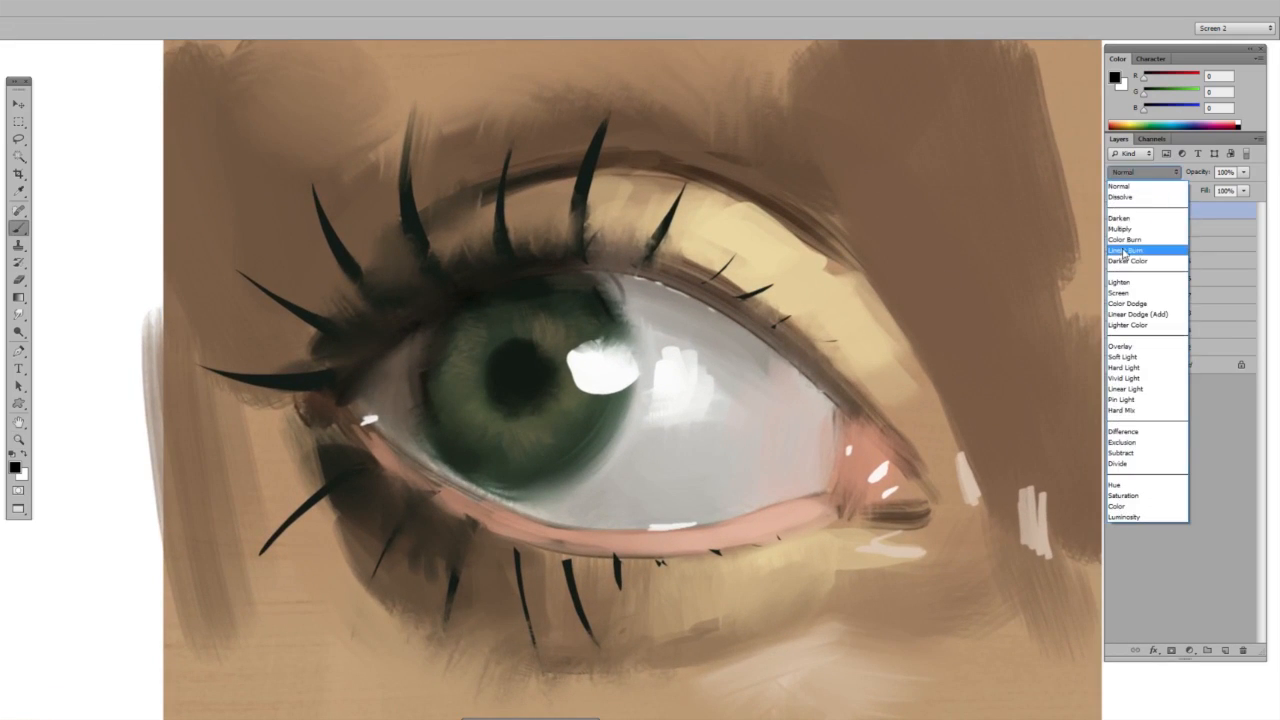
left_click(1160, 304)
left_click(563, 415, "alt")
right_click(612, 350)
mouse_move(484, 395)
left_mouse_down()
mouse_move(512, 435)
mouse_move(551, 413)
mouse_move(494, 433)
mouse_move(470, 401)
mouse_move(554, 407)
mouse_move(536, 323)
mouse_move(575, 356)
mouse_move(512, 324)
mouse_move(481, 365)
mouse_move(503, 413)
mouse_move(563, 403)
mouse_move(530, 452)
left_mouse_up()
left_click_drag(472, 346, 455, 404)
key("alt+space")
mouse_move(622, 335)
left_mouse_down()
mouse_move(484, 342)
mouse_move(586, 365)
left_mouse_up()
- Soften the Color Dodge glow on the iris with a smaller soft eraser at 0% hardness
key("e")
right_click(650, 355)
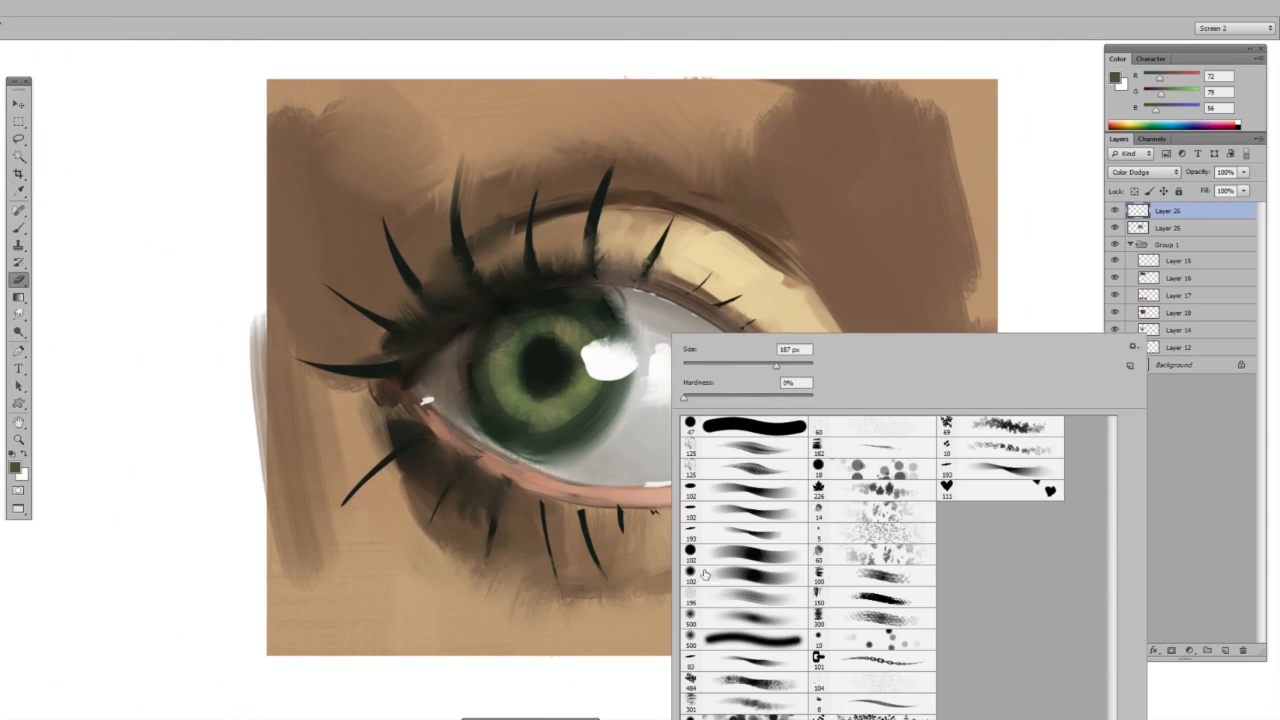
left_click(728, 367)
mouse_move(540, 443)
left_mouse_down()
mouse_move(625, 380)
mouse_move(477, 385)
mouse_move(563, 304)
mouse_move(586, 334)
left_mouse_up()
left_click_drag(493, 396, 516, 408)
key("z")
left_click_drag(648, 400, 590, 405)
- Add another Color Dodge layer and paint a bright ring around the pupil with sampled olive green (115, 112, 74)
key("b")
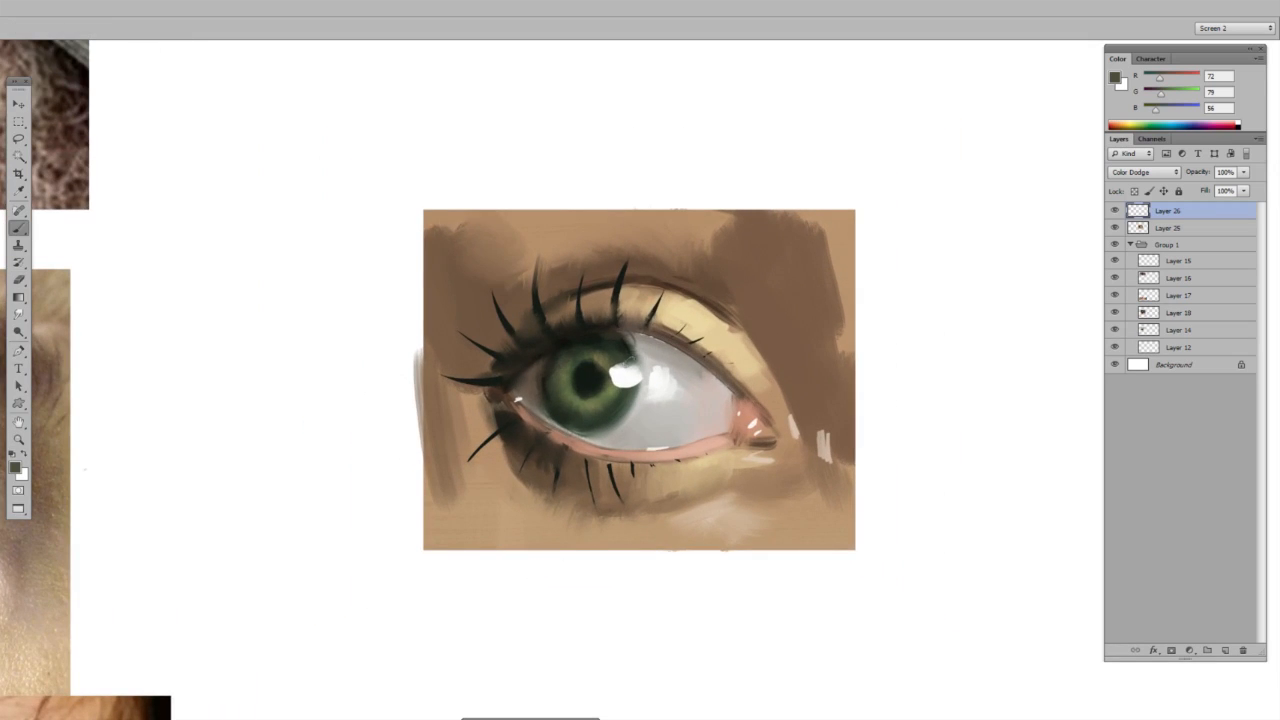
key("ctrl+shift+alt+n")
left_click(1143, 172)
left_click(1140, 314)
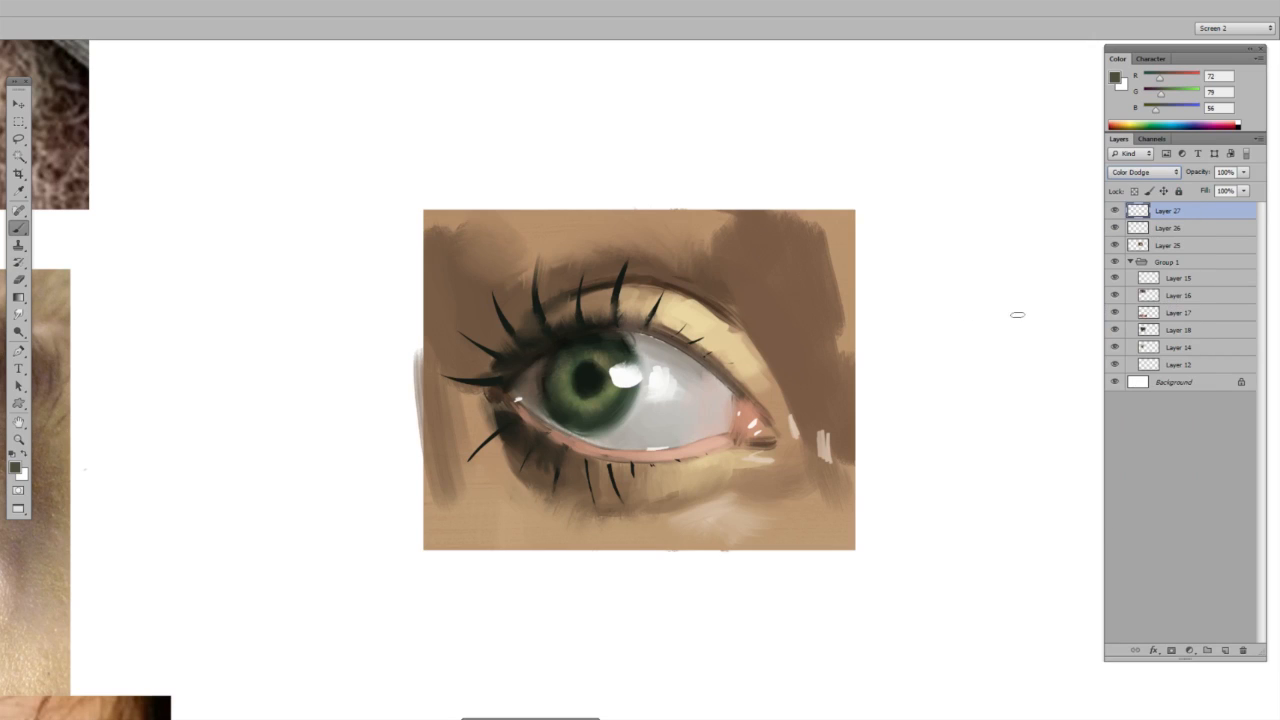
key("z")
left_click_drag(578, 383, 675, 418)
key("b")
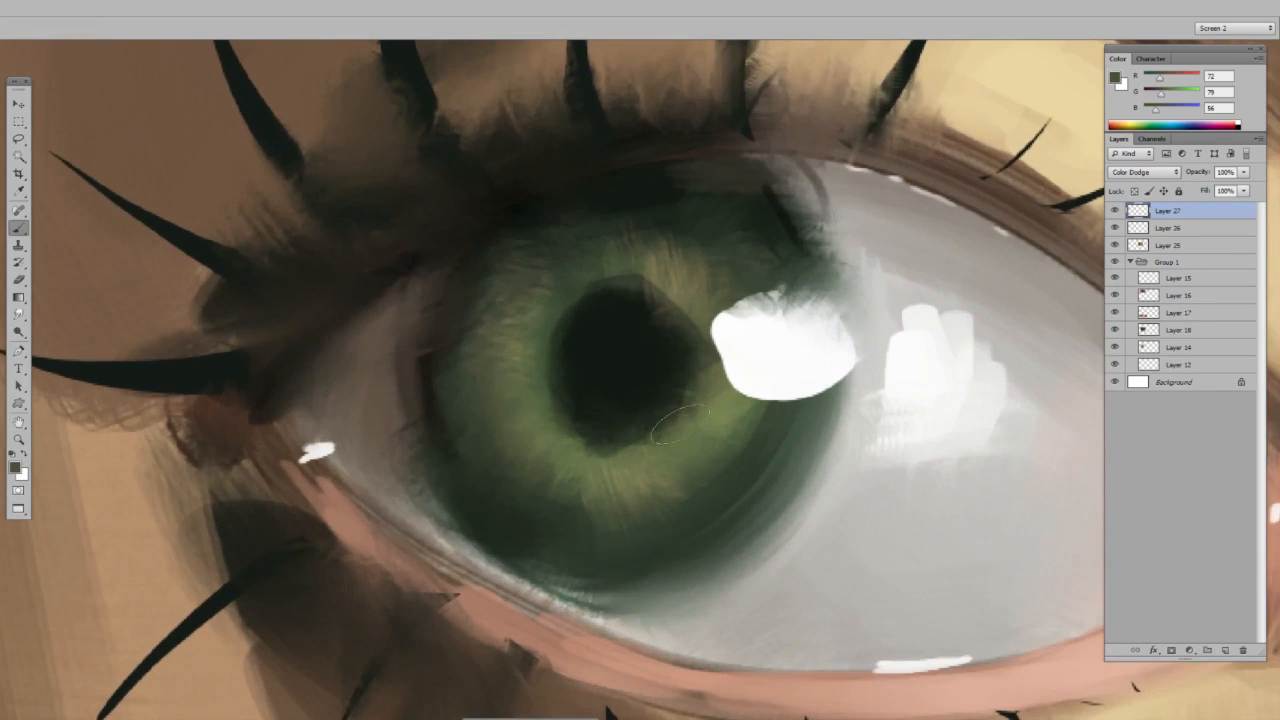
left_click(672, 282, "alt")
right_click(716, 277)
left_click_drag(738, 310, 747, 310)
mouse_move(571, 311)
left_mouse_down()
mouse_move(579, 415)
mouse_move(705, 385)
mouse_move(582, 288)
mouse_move(685, 318)
mouse_move(648, 428)
mouse_move(590, 450)
mouse_move(665, 455)
mouse_move(715, 385)
mouse_move(631, 286)
mouse_move(598, 279)
left_mouse_up()
left_click_drag(536, 340, 562, 444)
- Erase parts of the bright ring around the pupil with a resized eraser so the glow blends into the iris
key("e")
right_click(768, 301)
left_click_drag(803, 338, 797, 338)
mouse_move(728, 386)
left_mouse_down()
mouse_move(665, 469)
mouse_move(585, 459)
mouse_move(588, 263)
mouse_move(638, 262)
left_mouse_up()
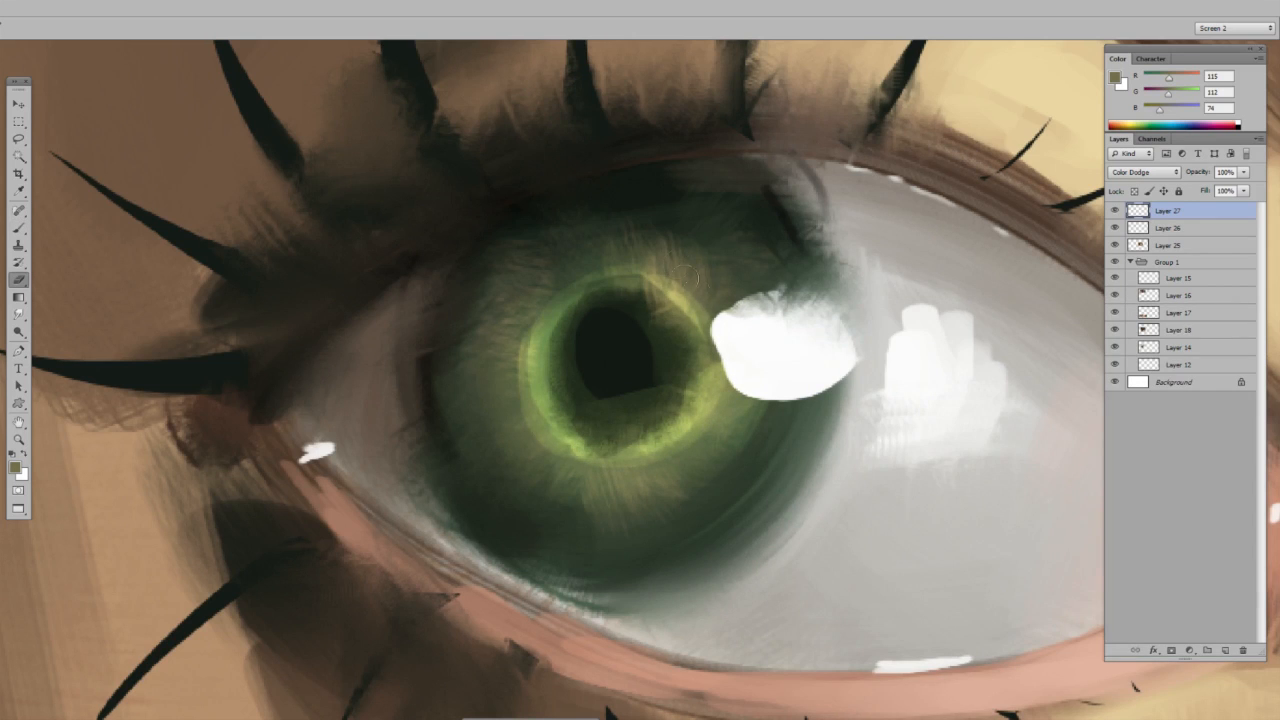
key("z")
left_click_drag(777, 279, 680, 322)
left_click_drag(791, 323, 740, 371)
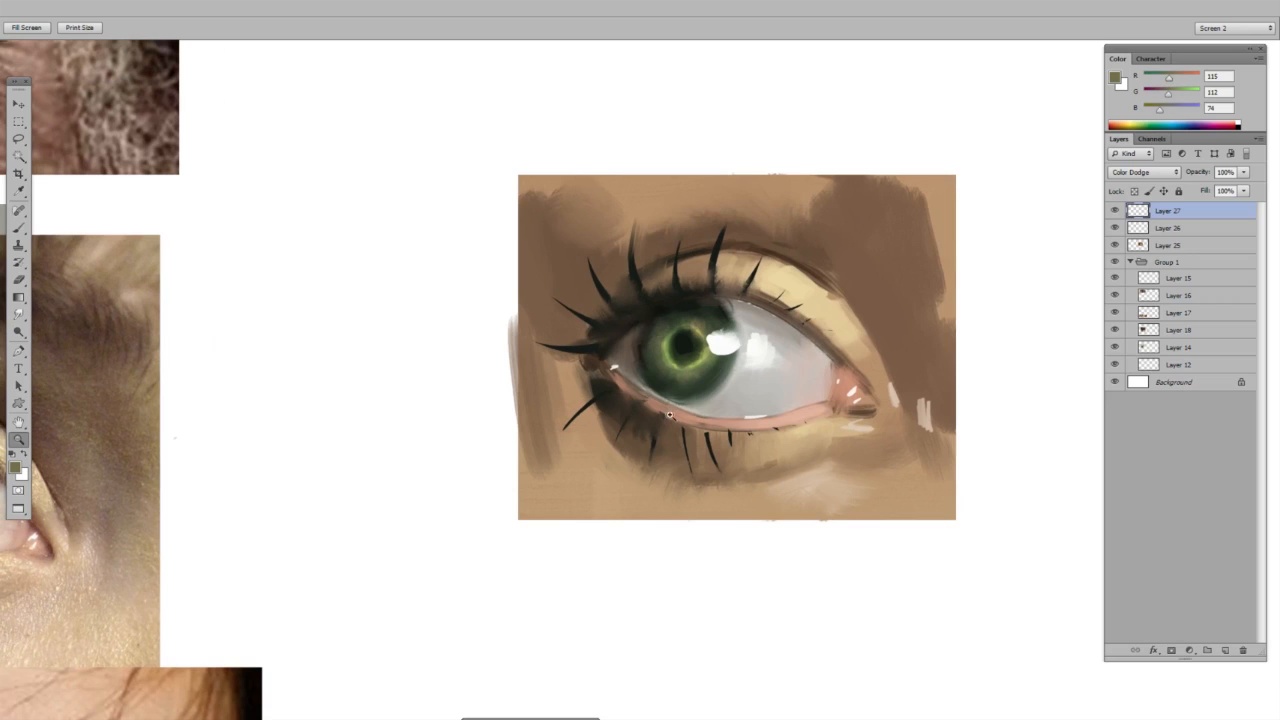
key("e")
right_click(721, 332)
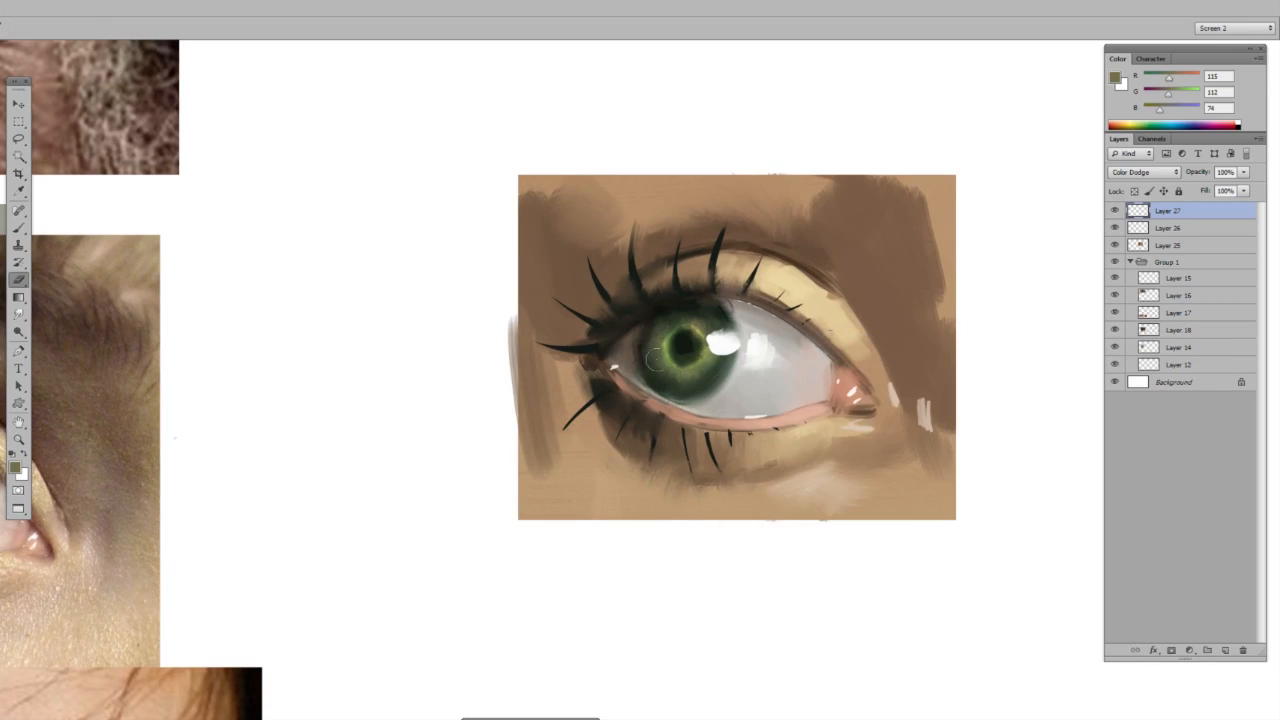
key("b")
key("z")
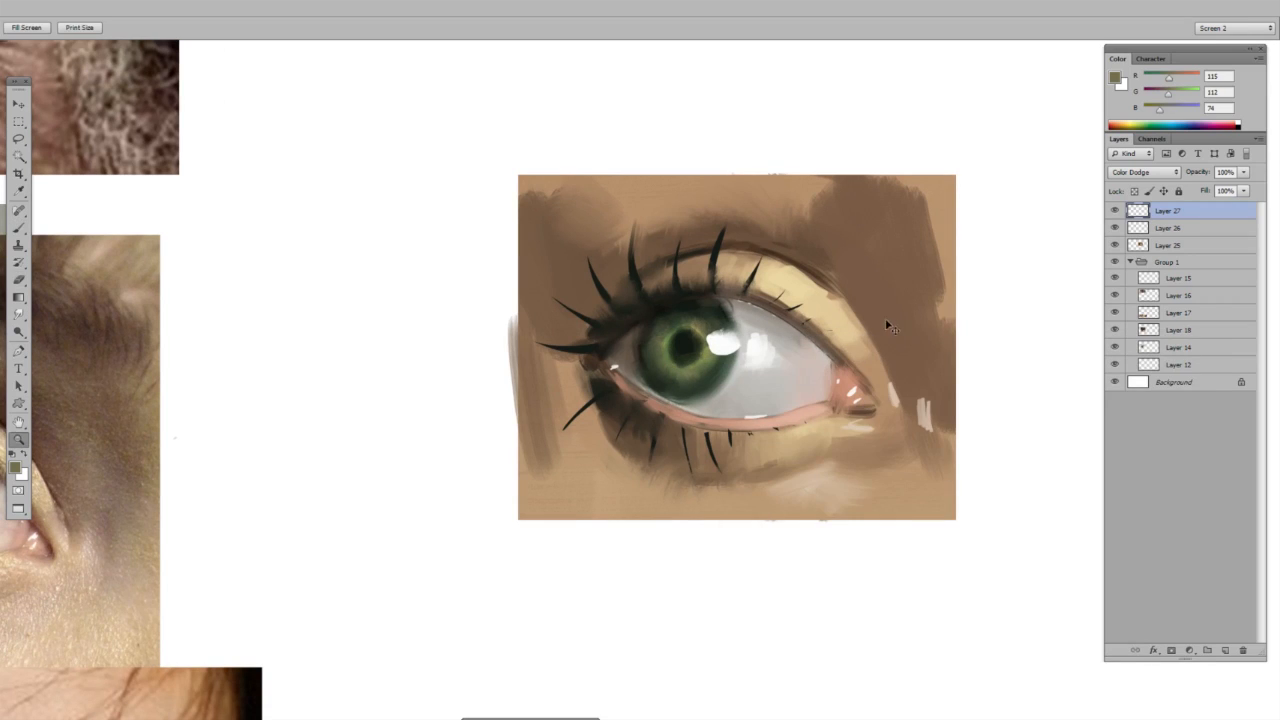
- Merge the iris glow layers into the eye painting and add a new layer set to Overlay
key("ctrl+e")
key("ctrl+alt+shift+n")
key("ctrl+e")
key("ctrl+e")
key("ctrl+alt+shift+n")
left_click(1149, 176)
left_click(1130, 303)
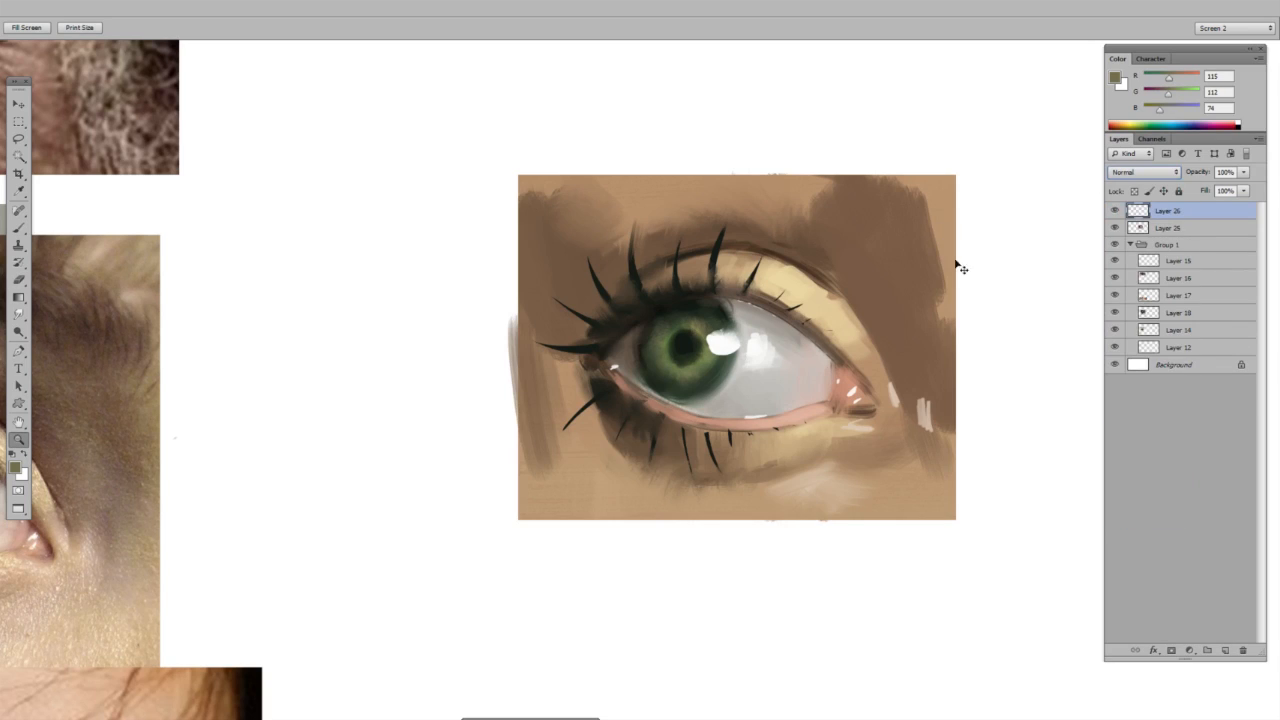
key("ctrl+alt+shift+n")
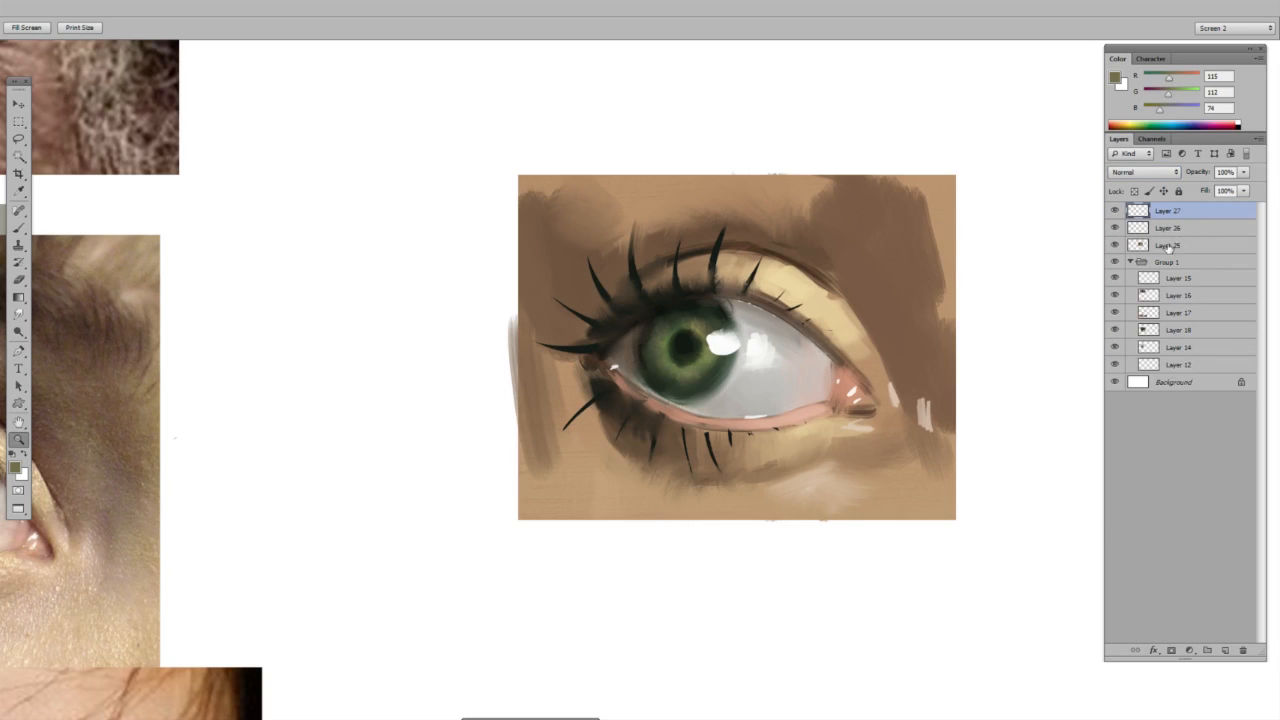
key("ctrl+e")
key("ctrl+e")
key("ctrl+alt+shift+n")
left_click(1151, 175)
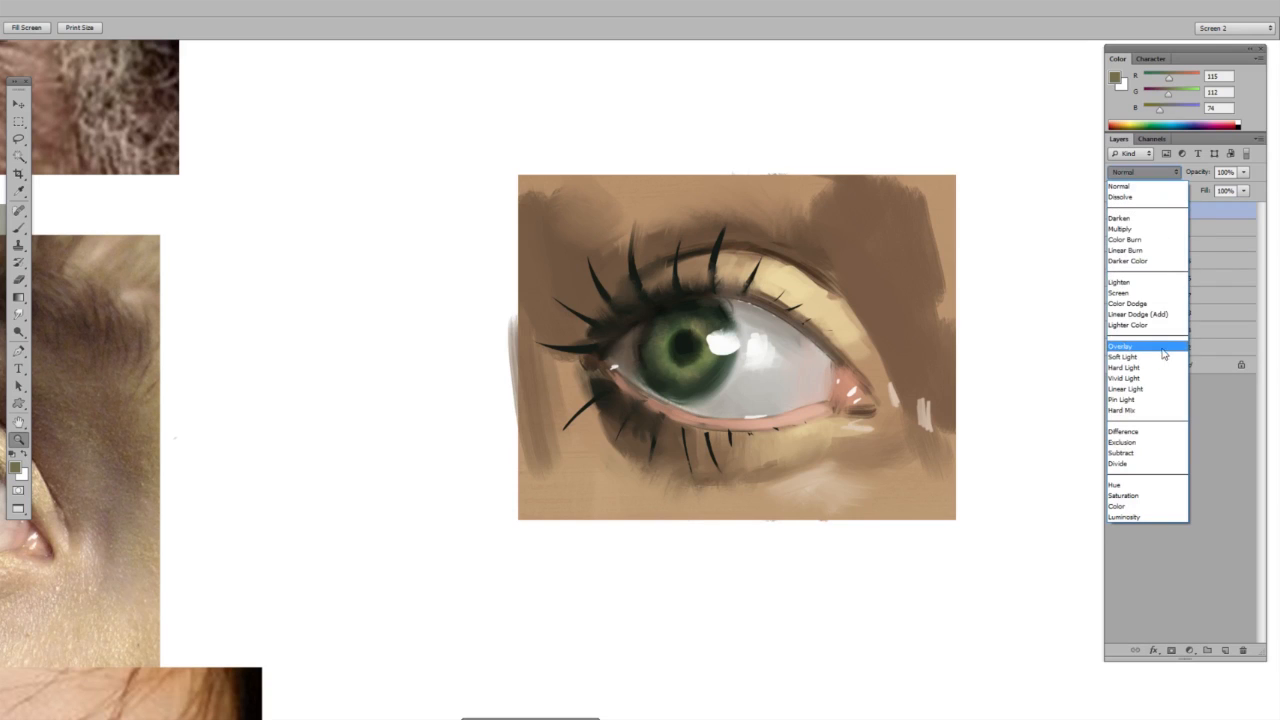
left_click(1160, 346)
- Tint the skin above the upper lid and the shadow below the eye with a soft brush in sampled green (104, 122, 71)
mouse_move(785, 262)
left_mouse_down()
mouse_move(770, 262)
mouse_move(865, 262)
left_mouse_up()
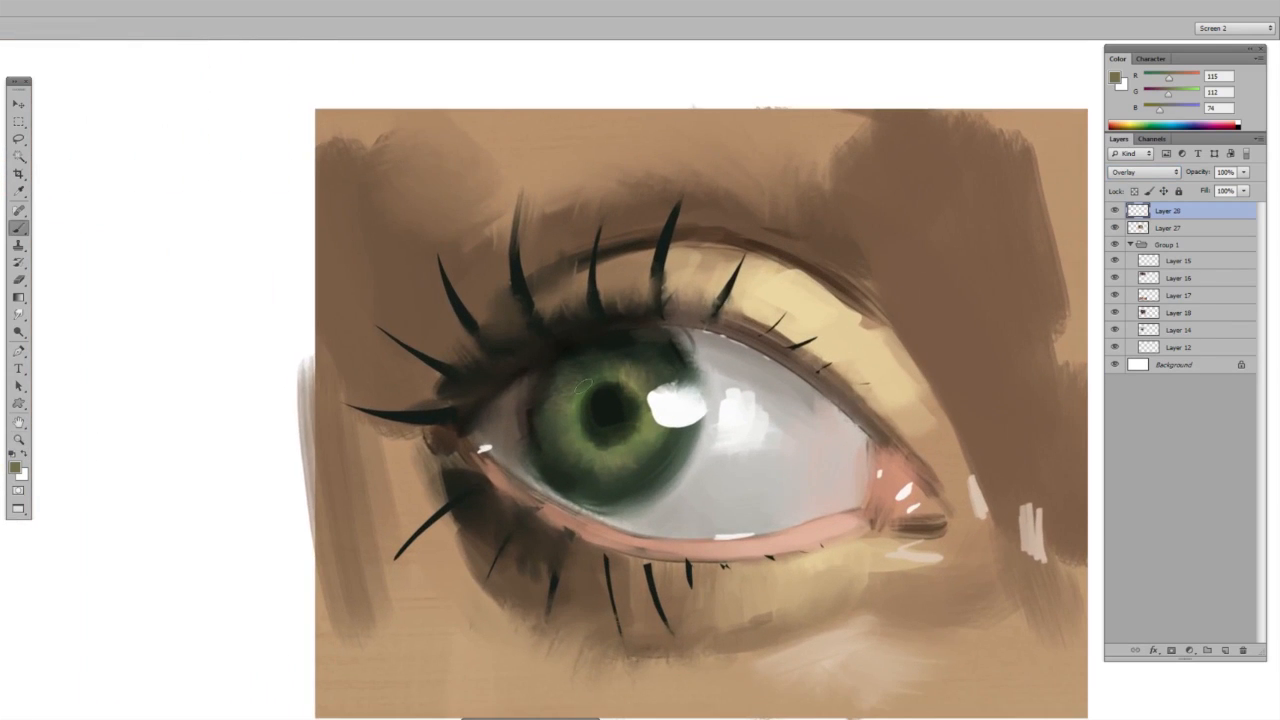
right_click(698, 302)
left_click(735, 582)
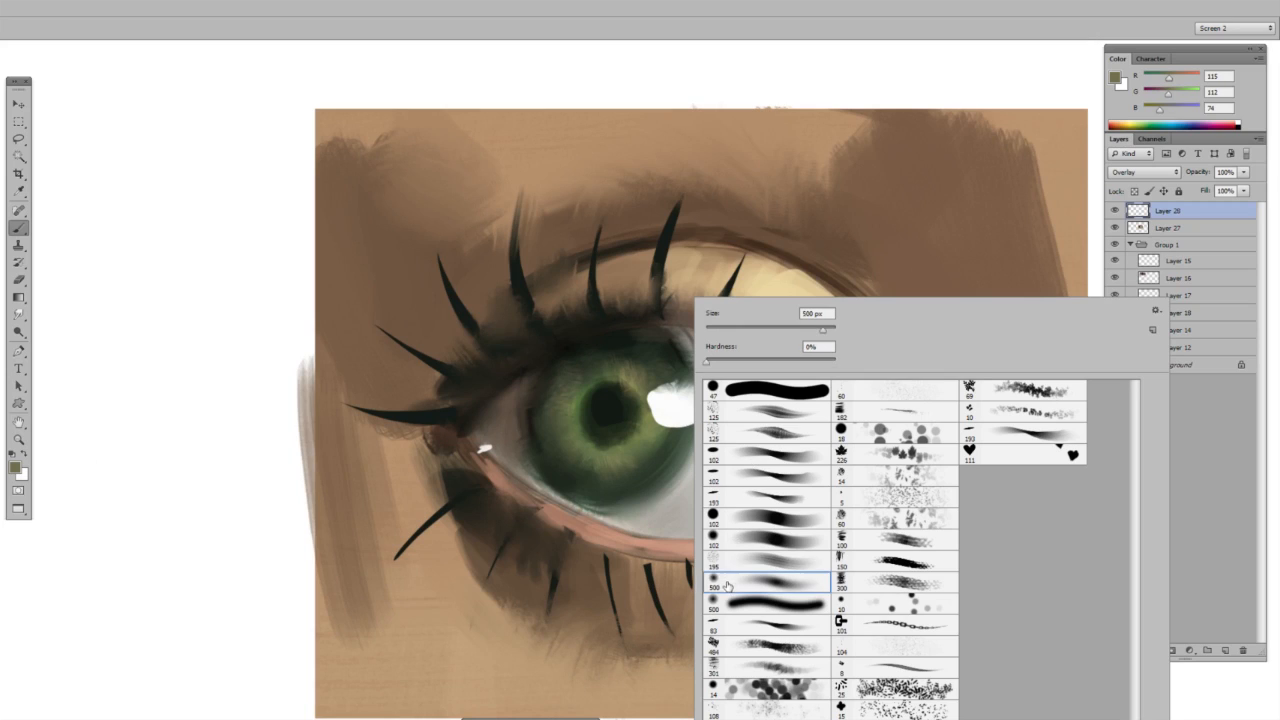
left_click_drag(767, 330, 751, 331)
mouse_move(616, 451)
left_mouse_down()
mouse_move(652, 442)
mouse_move(635, 450)
mouse_move(641, 441)
left_mouse_up()
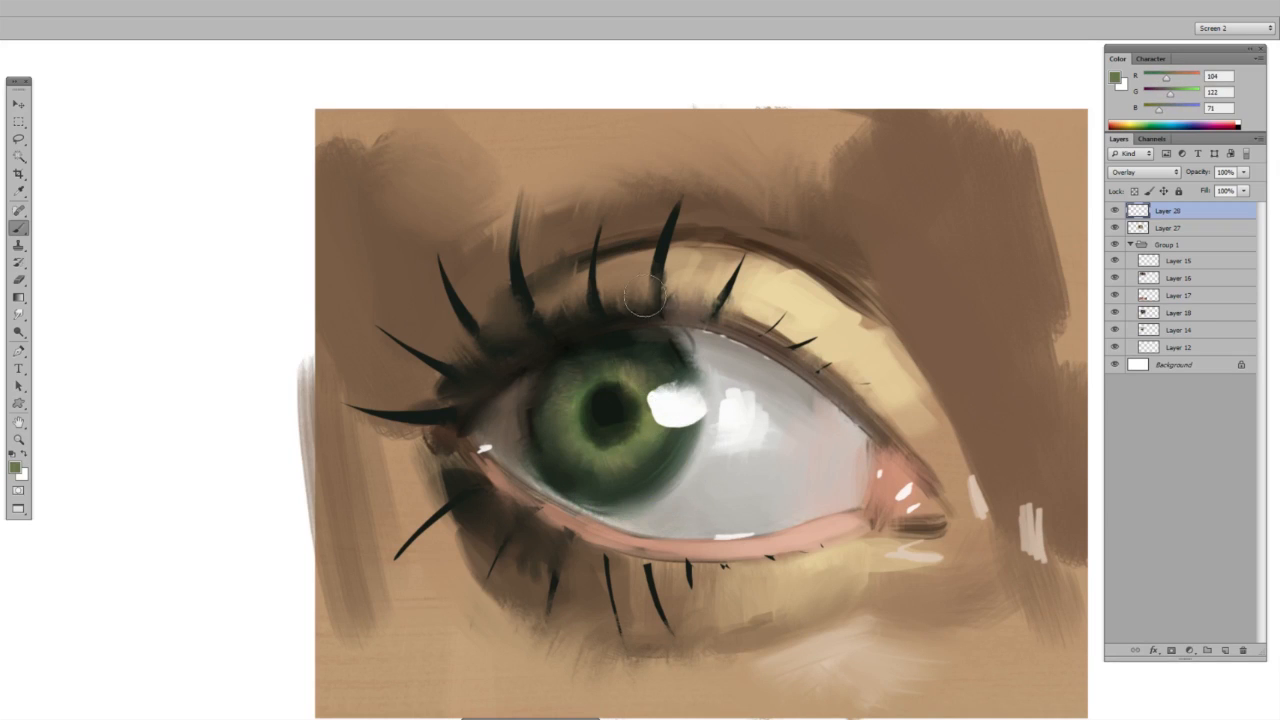
left_click_drag(817, 230, 789, 231)
right_click(770, 262)
left_click_drag(796, 279, 832, 279)
left_click_drag(501, 303, 777, 261)
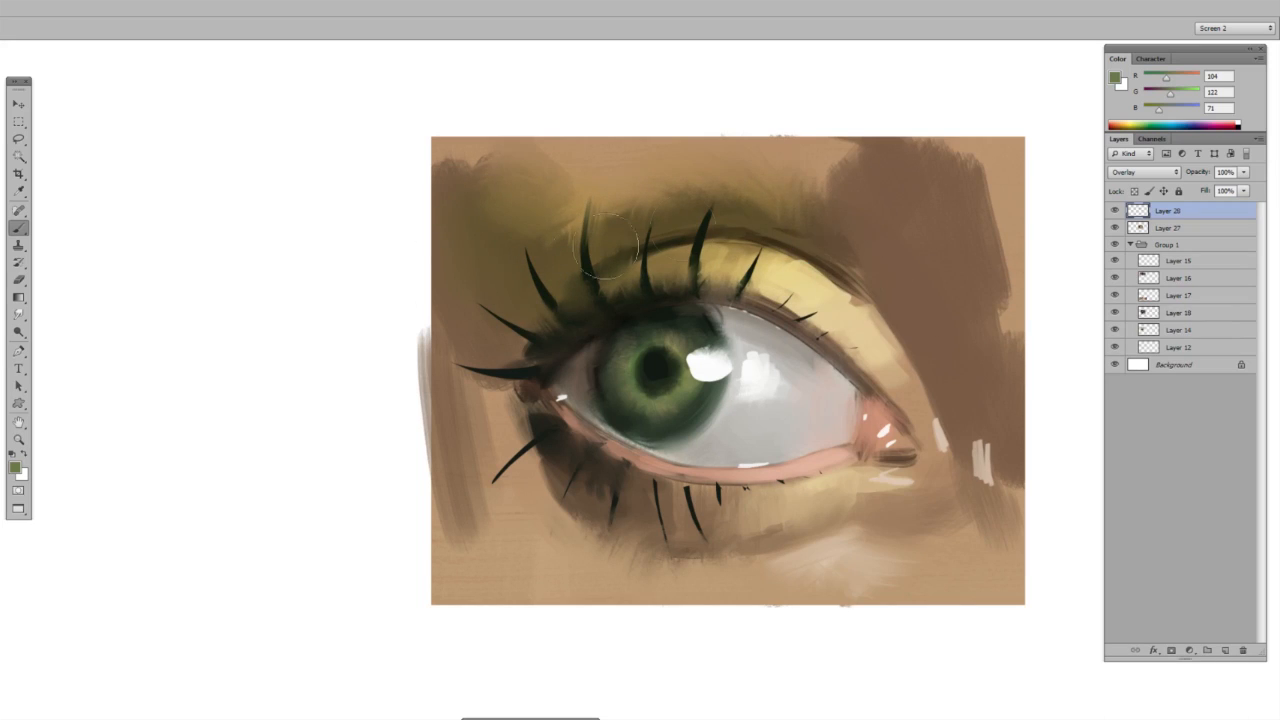
mouse_move(575, 443)
left_mouse_down()
mouse_move(607, 484)
mouse_move(735, 548)
mouse_move(566, 485)
left_mouse_up()
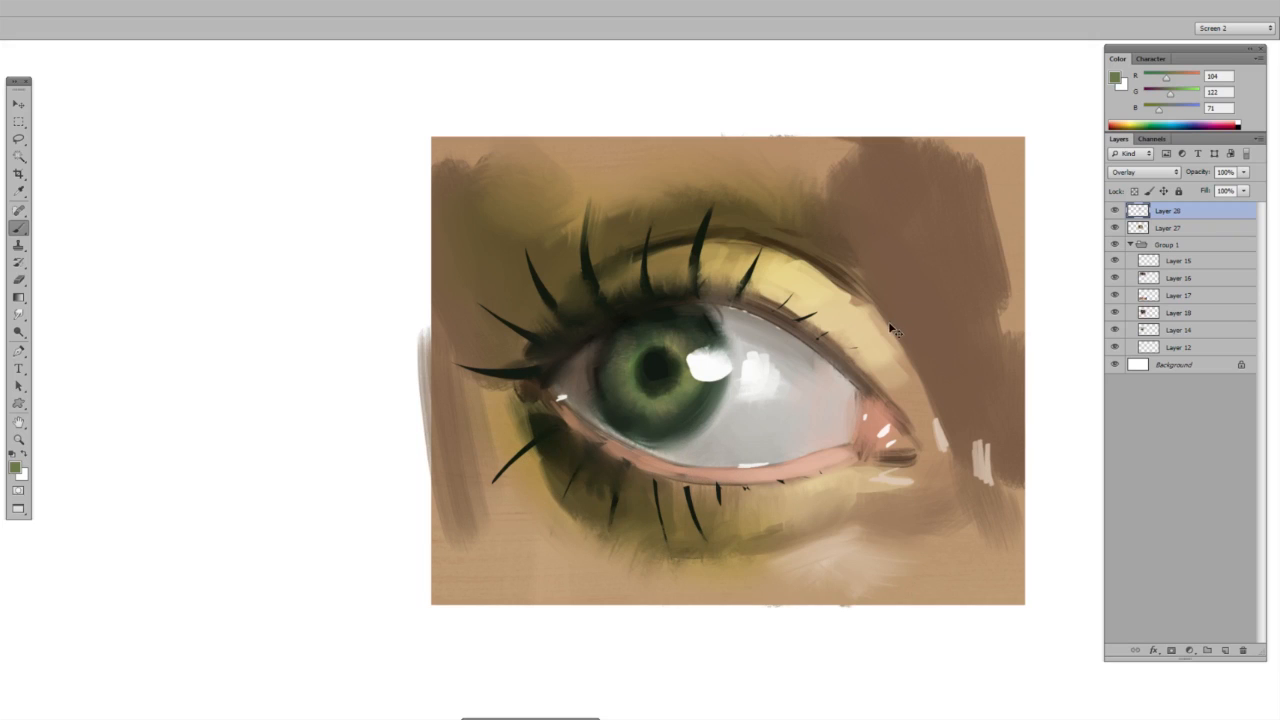
- Shift the Overlay tint towards a stronger green with Hue/Saturation
key("ctrl+u")
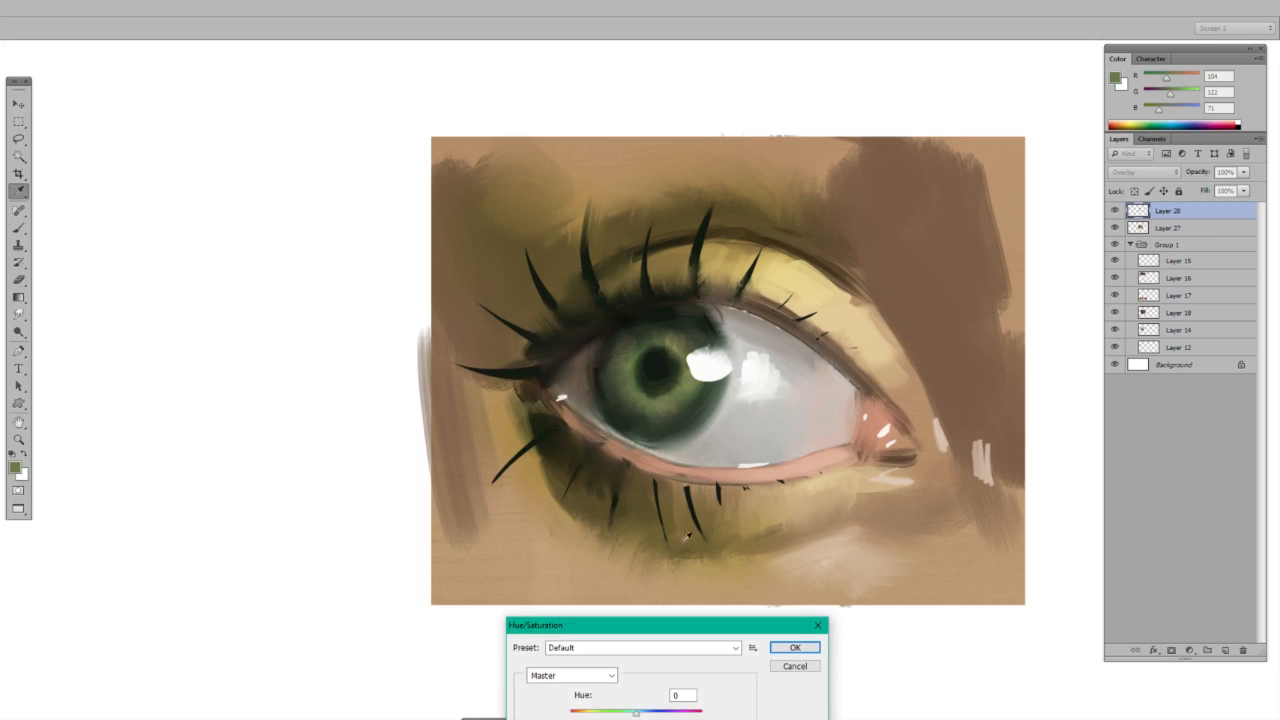
left_click_drag(695, 637, 1033, 143)
mouse_move(975, 220)
left_mouse_down()
mouse_move(937, 226)
mouse_move(990, 227)
left_mouse_up()
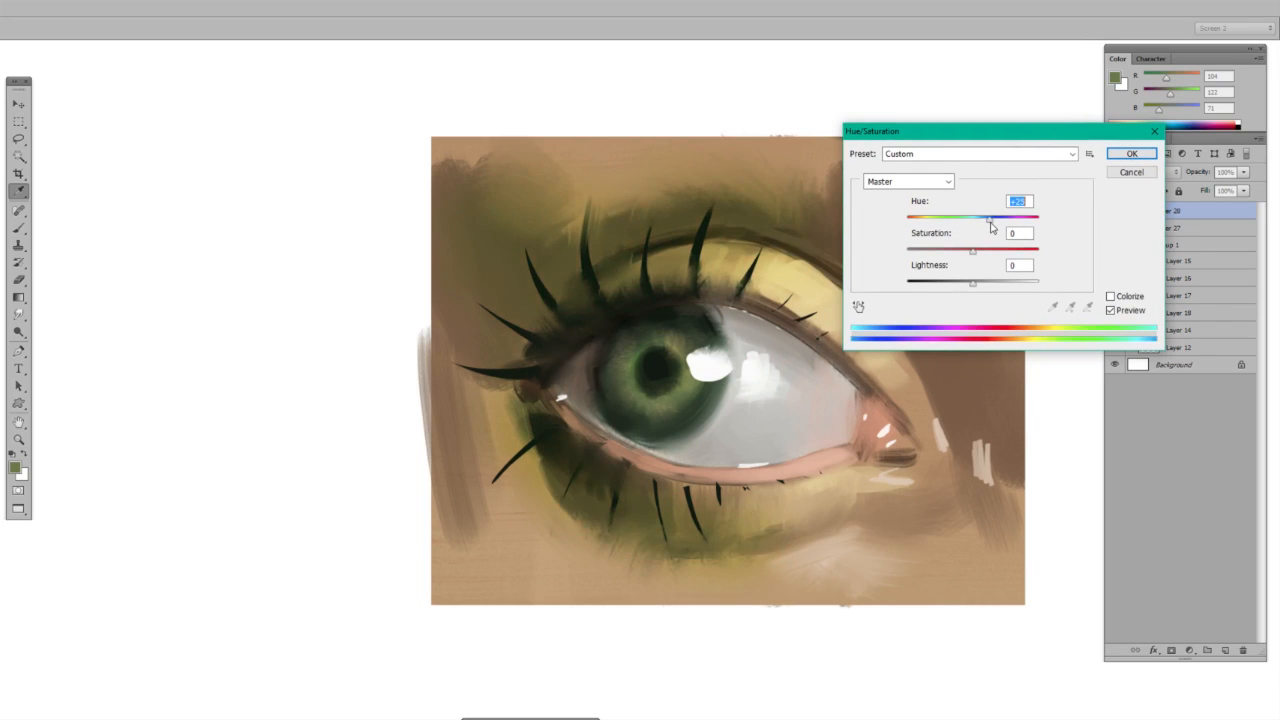
mouse_move(973, 288)
left_mouse_down()
mouse_move(946, 289)
mouse_move(997, 258)
mouse_move(966, 287)
mouse_move(840, 307)
mouse_move(855, 308)
left_mouse_up()
left_click(1128, 156)
- Lower the Overlay tint layer's opacity to 44% and merge it into the eye painting
key("z")
key("e")
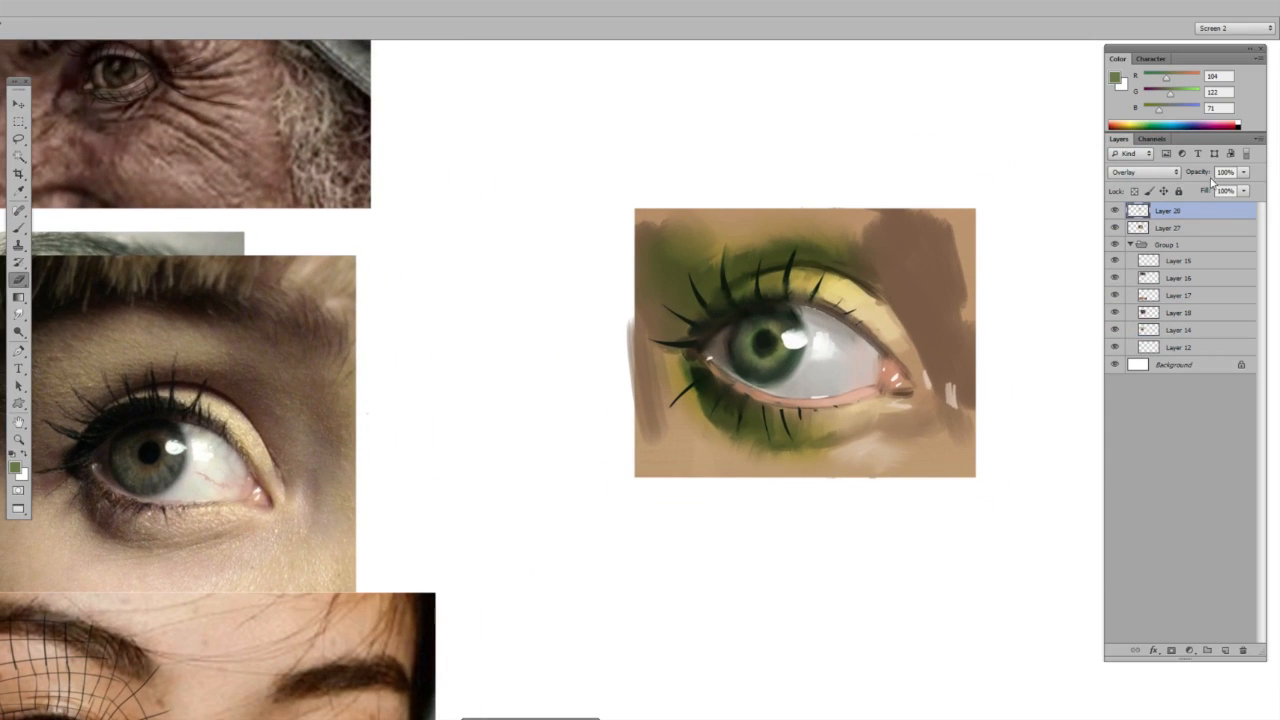
mouse_move(1203, 173)
left_mouse_down()
mouse_move(1190, 180)
mouse_move(1200, 176)
left_mouse_up()
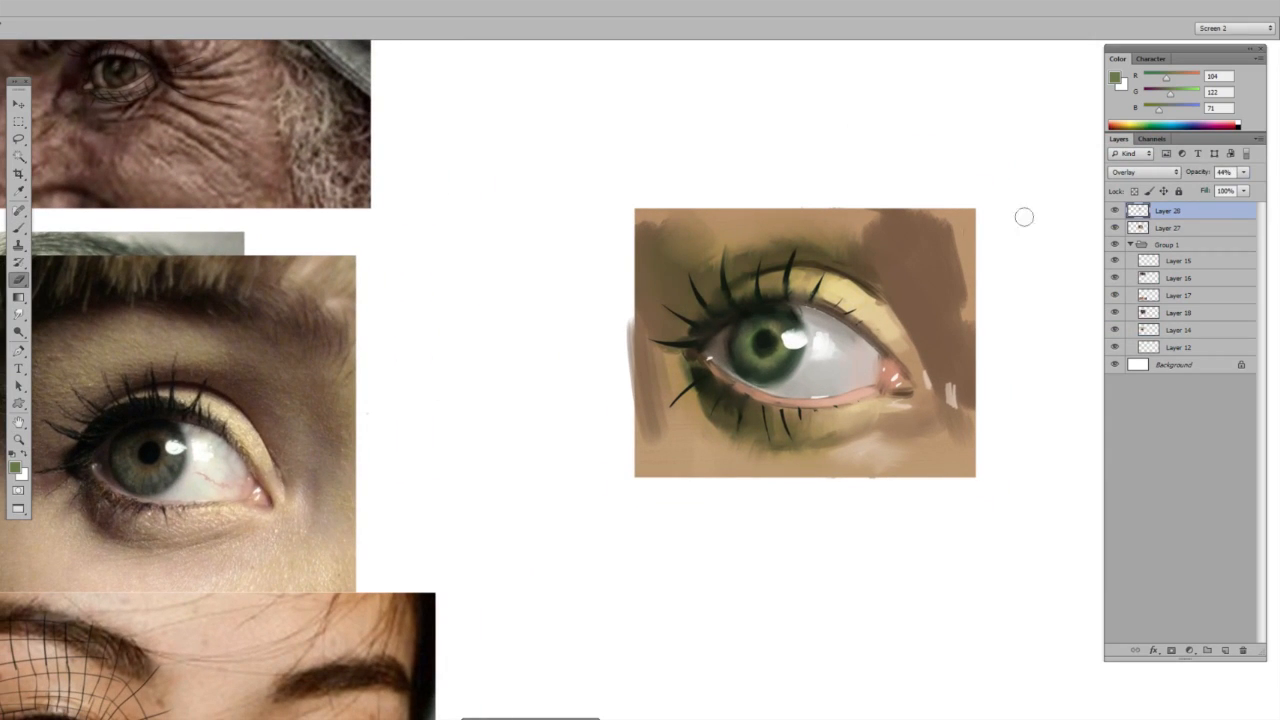
key("ctrl+e")
- Move the photo of the eye with golden eyeshadow beside the painting and compare the reflections in the reference irises
mouse_move(936, 306)
left_mouse_down()
mouse_move(811, 260)
mouse_move(974, 266)
mouse_move(933, 355)
mouse_move(1186, 111)
left_mouse_up()
left_click_drag(837, 414, 597, 680)
key("v")
mouse_move(251, 495)
left_mouse_down()
mouse_move(509, 440)
mouse_move(482, 477)
mouse_move(493, 465)
left_mouse_up()
mouse_move(706, 380)
left_mouse_down()
mouse_move(587, 363)
mouse_move(689, 289)
mouse_move(749, 286)
mouse_move(590, 314)
left_mouse_up()
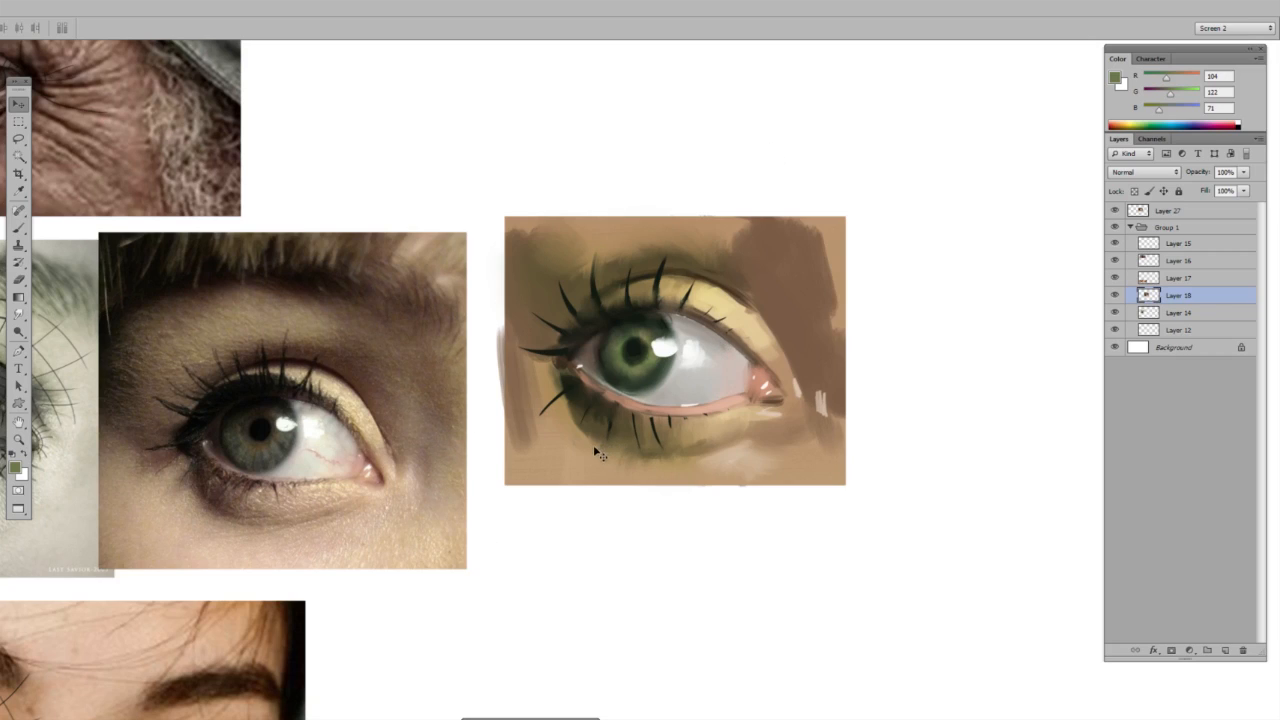
key("m")
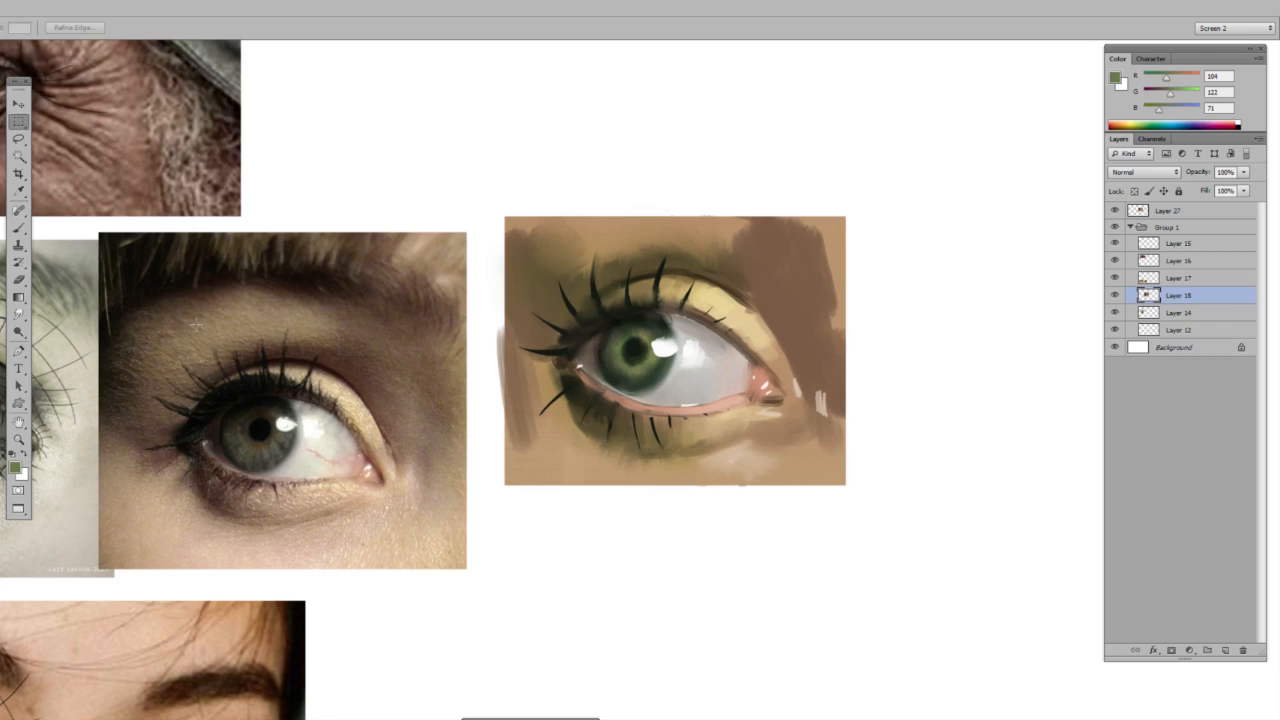
left_click_drag(145, 449, 721, 385)
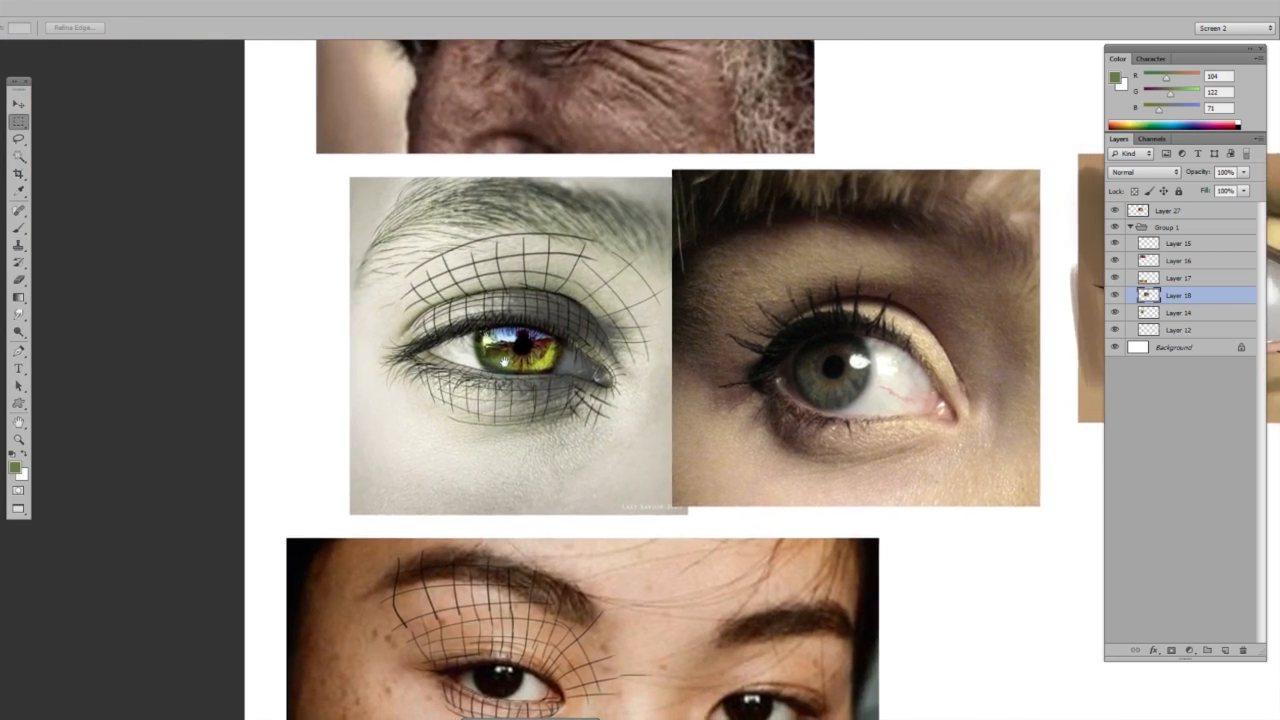
left_click(519, 291)
left_click_drag(691, 287, 630, 300)
mouse_move(1002, 318)
left_mouse_down()
mouse_move(225, 439)
mouse_move(310, 439)
left_mouse_up()
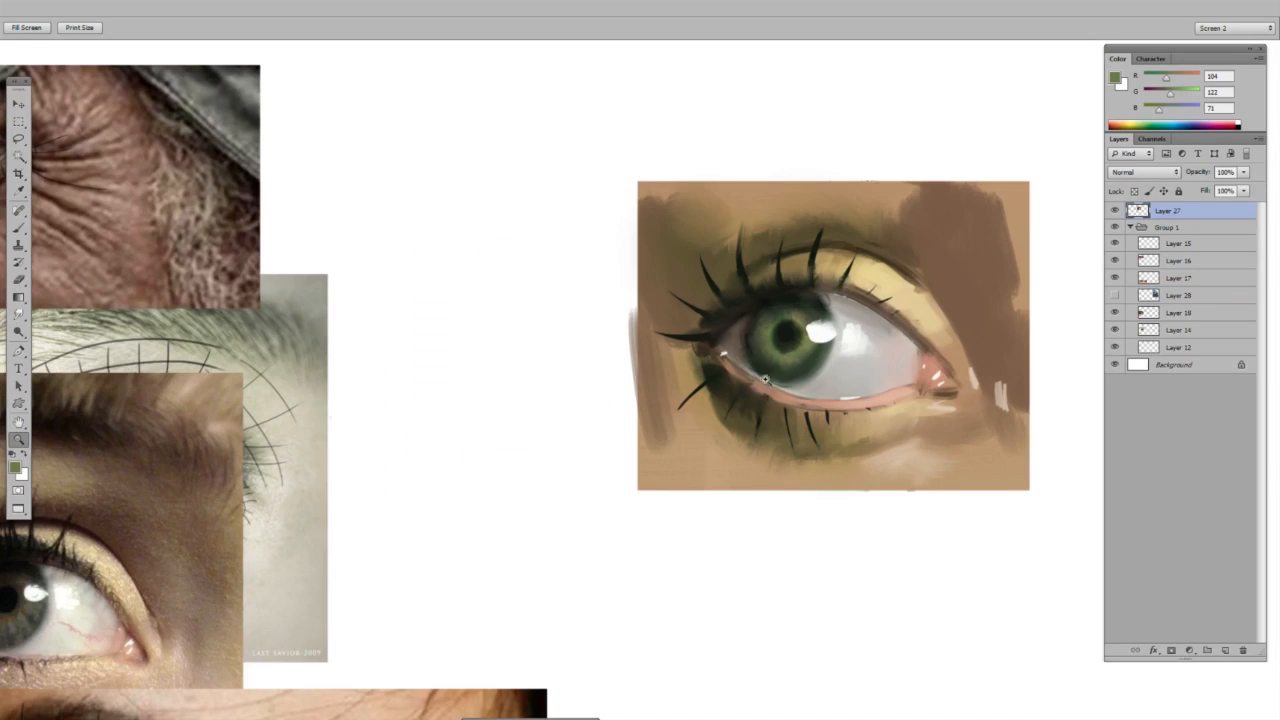
- Paste the city skyline photo as a new layer and scale it down over the eye painting
mouse_move(1010, 375)
left_mouse_down()
mouse_move(751, 389)
mouse_move(794, 397)
left_mouse_up()
key("ctrl+v")
left_click_drag(612, 411, 757, 366)
key("ctrl+t")
left_click_drag(33, 90, 316, 280)
key("Return")
key("z")
- Set the skyline layer to Lighten, shrink it to roughly the eye's width and centre it on the eyeball
left_click(1140, 176)
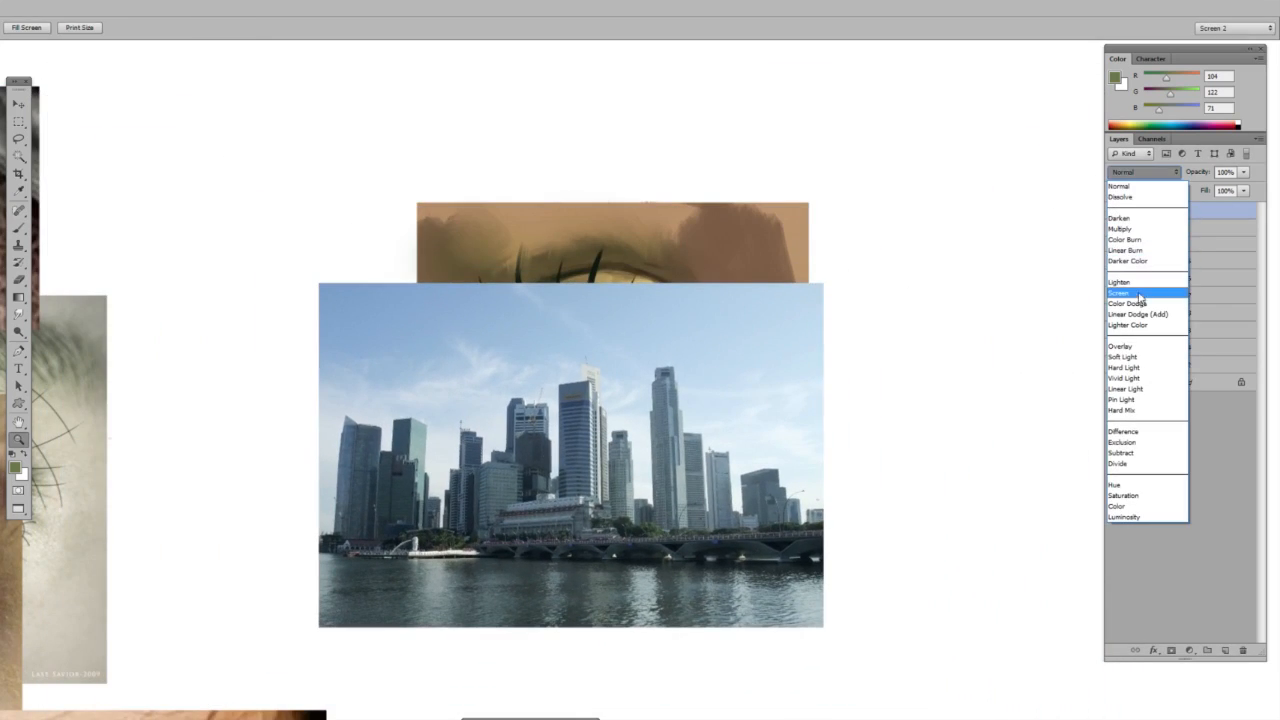
left_click(1138, 295)
left_click_drag(671, 446, 680, 345)
key("ctrl+t")
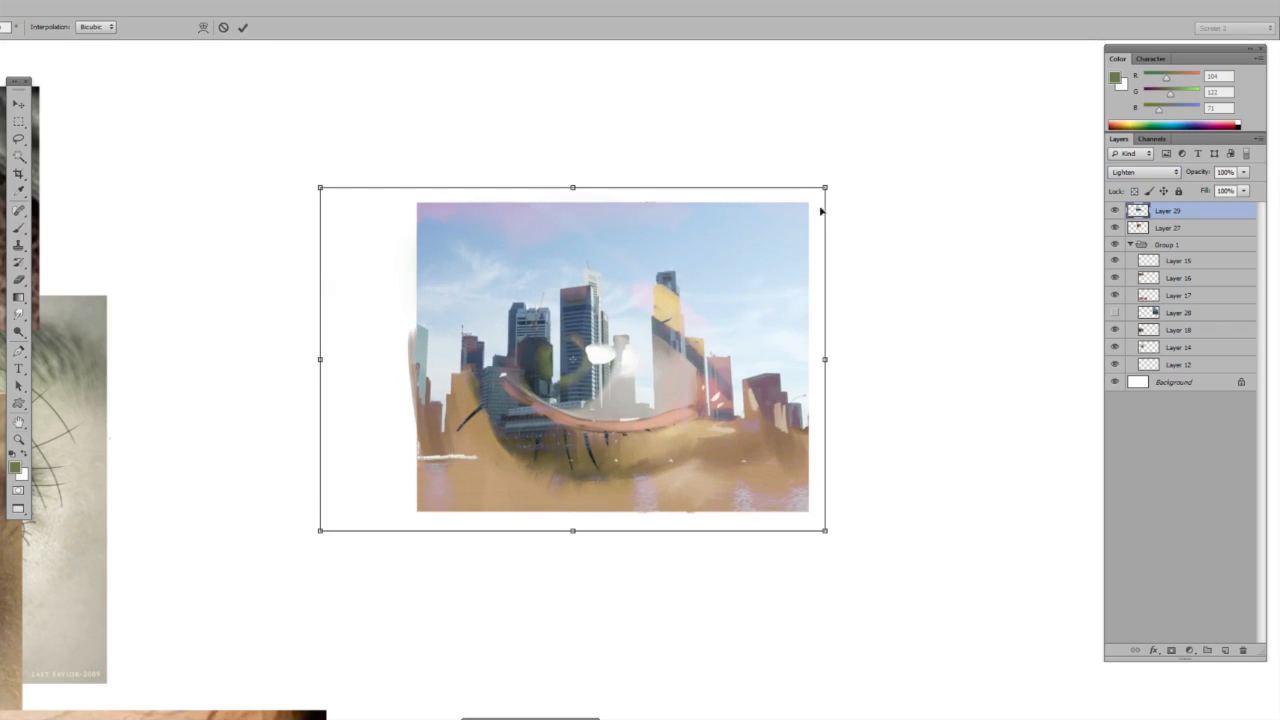
left_click_drag(827, 185, 702, 272)
left_click_drag(671, 338, 697, 335)
key("Return")
key("z")
- Warp the skyline photo into a bulging shape that follows the curvature of the eyeball
key("ctrl+t")
right_click(669, 314)
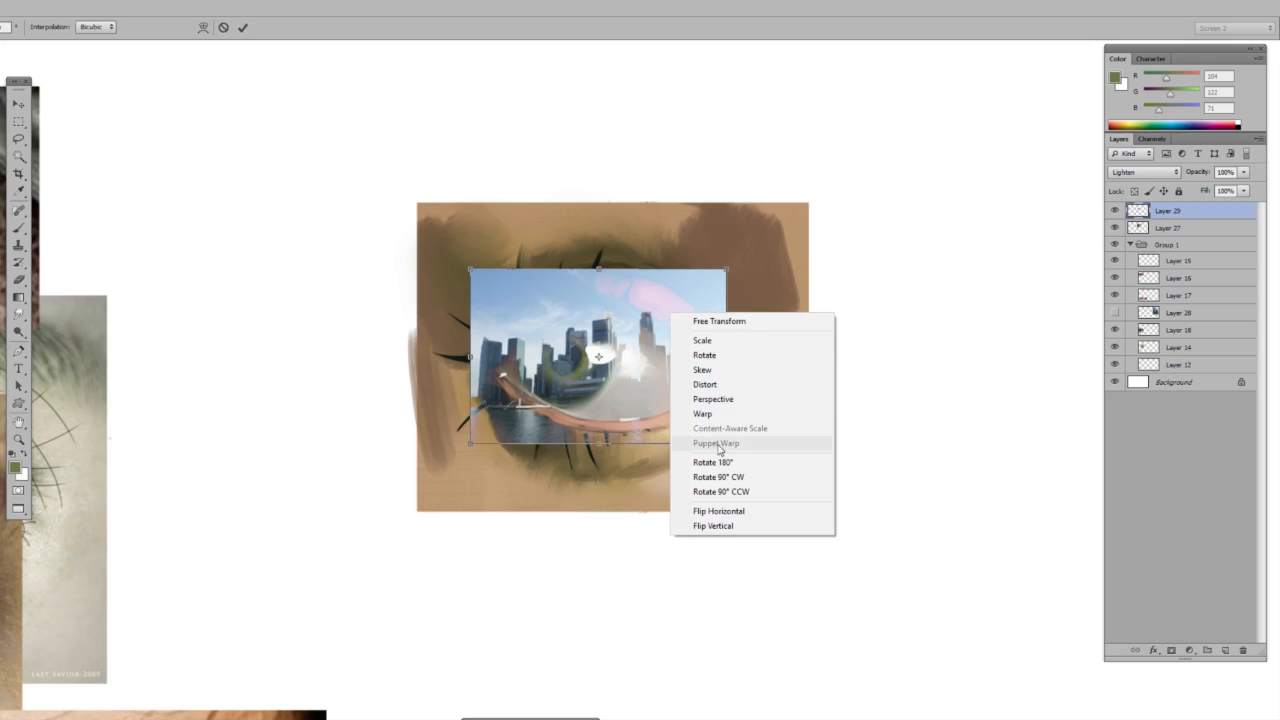
left_click(729, 419)
left_click_drag(604, 281, 601, 264)
left_click_drag(588, 438, 600, 512)
left_click_drag(720, 348, 690, 342)
left_click_drag(485, 360, 550, 364)
left_click_drag(631, 262, 602, 233)
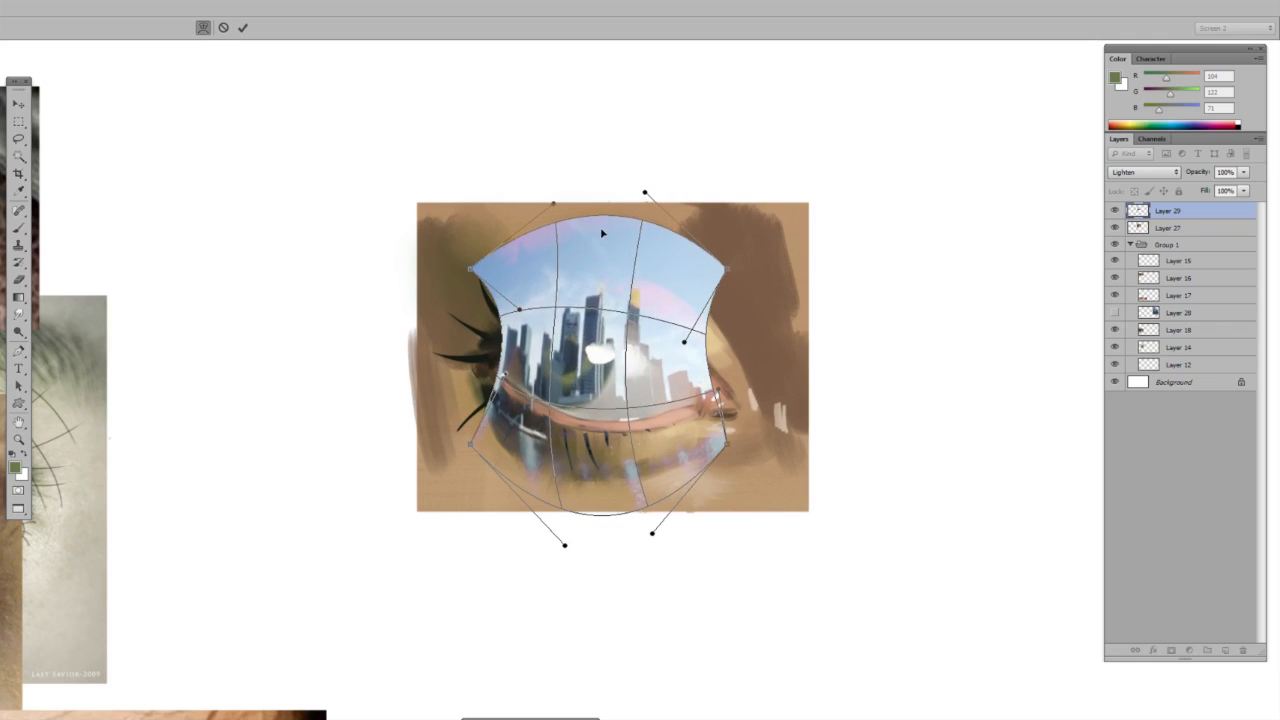
key("Return")
key("z")
- Erase the skyline over the lids, lashes and skin, leaving a faint reflection on the eyeball
key("e")
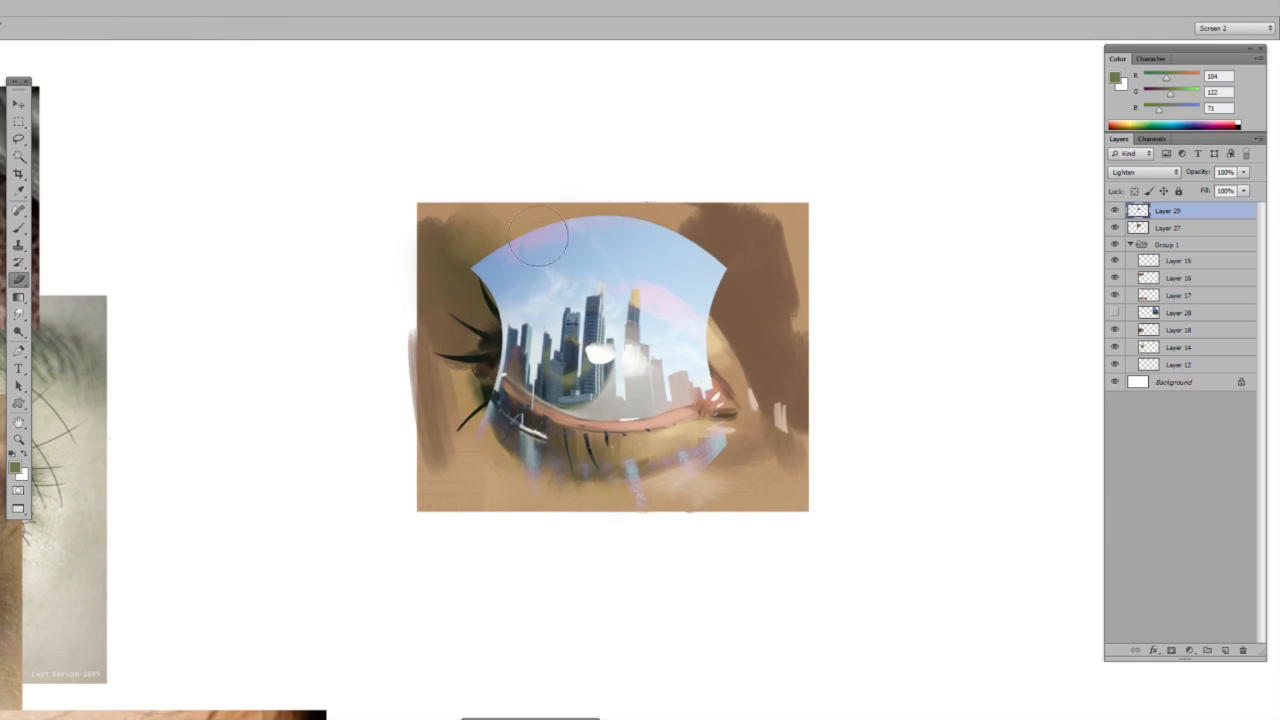
left_click_drag(475, 240, 720, 250)
left_click_drag(480, 270, 720, 295)
mouse_move(500, 300)
left_mouse_down()
mouse_move(690, 290)
mouse_move(705, 380)
mouse_move(635, 480)
mouse_move(525, 420)
mouse_move(706, 390)
mouse_move(660, 330)
mouse_move(525, 345)
mouse_move(590, 335)
mouse_move(685, 425)
left_mouse_up()
key("z")
left_click(694, 324)
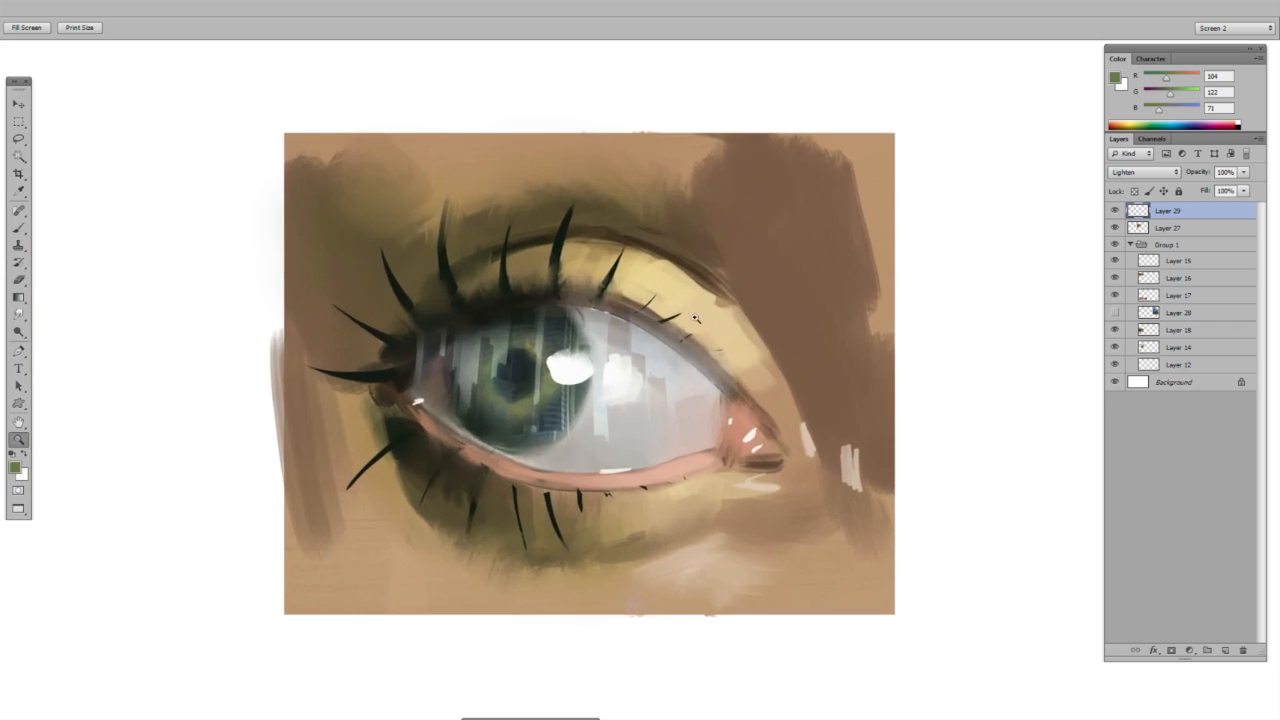
- Move the reference photo of the eye with golden eyeshadow further down, away from the painting
left_click(690, 382, "alt")
key("v")
left_click_drag(8, 590, 0, 719)
key("z")
mouse_move(776, 334)
left_mouse_down()
mouse_move(722, 334)
mouse_move(790, 316)
left_mouse_up()
left_click_drag(627, 491, 495, 429)
key("v")
left_click_drag(652, 286, 481, 646)
key("ctrl+z")
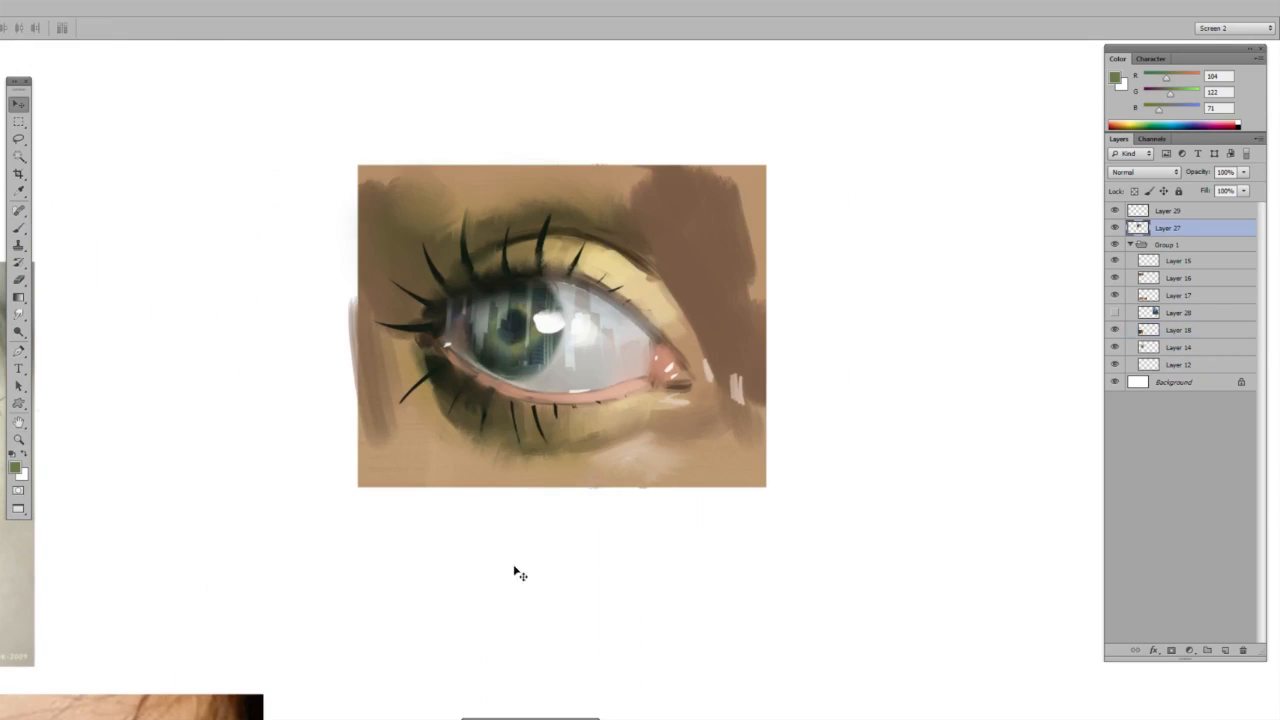
left_click_drag(585, 309, 438, 678)
key("ctrl+z")
- Erase more of the skyline reflection over the white of the eye and the iris so it looks subtler
key("z")
left_click_drag(680, 311, 648, 300)
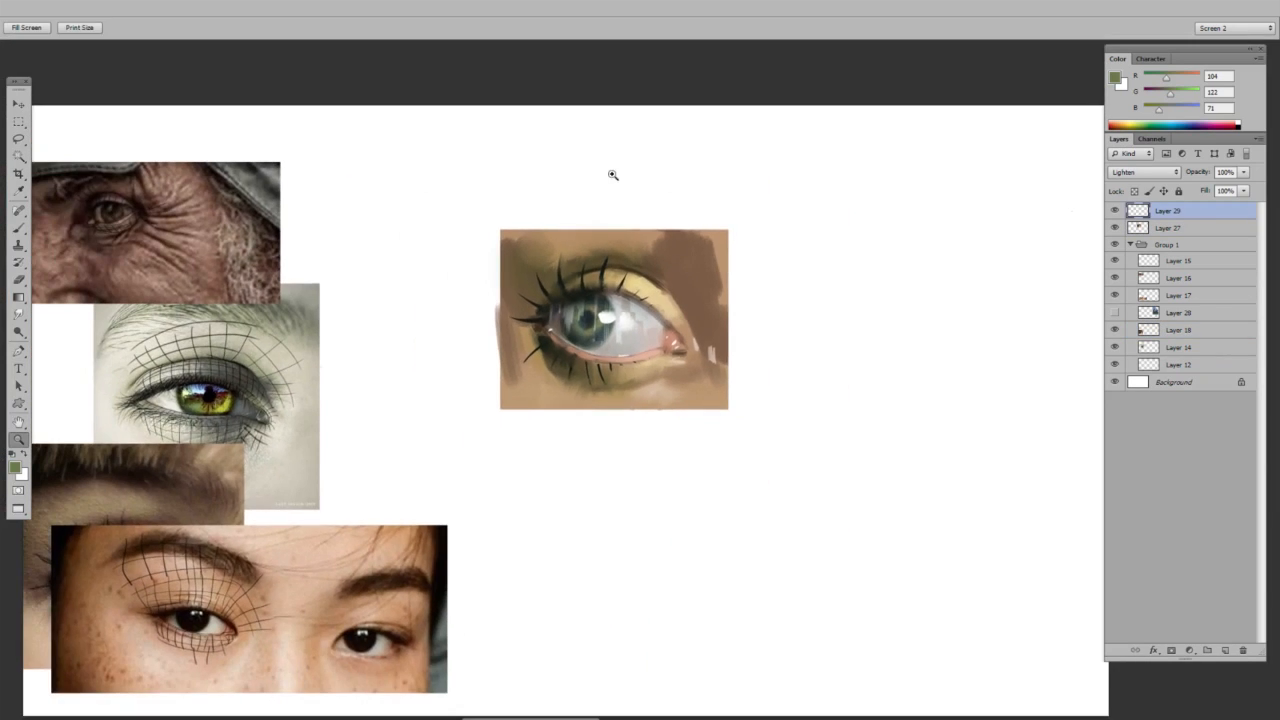
key("e")
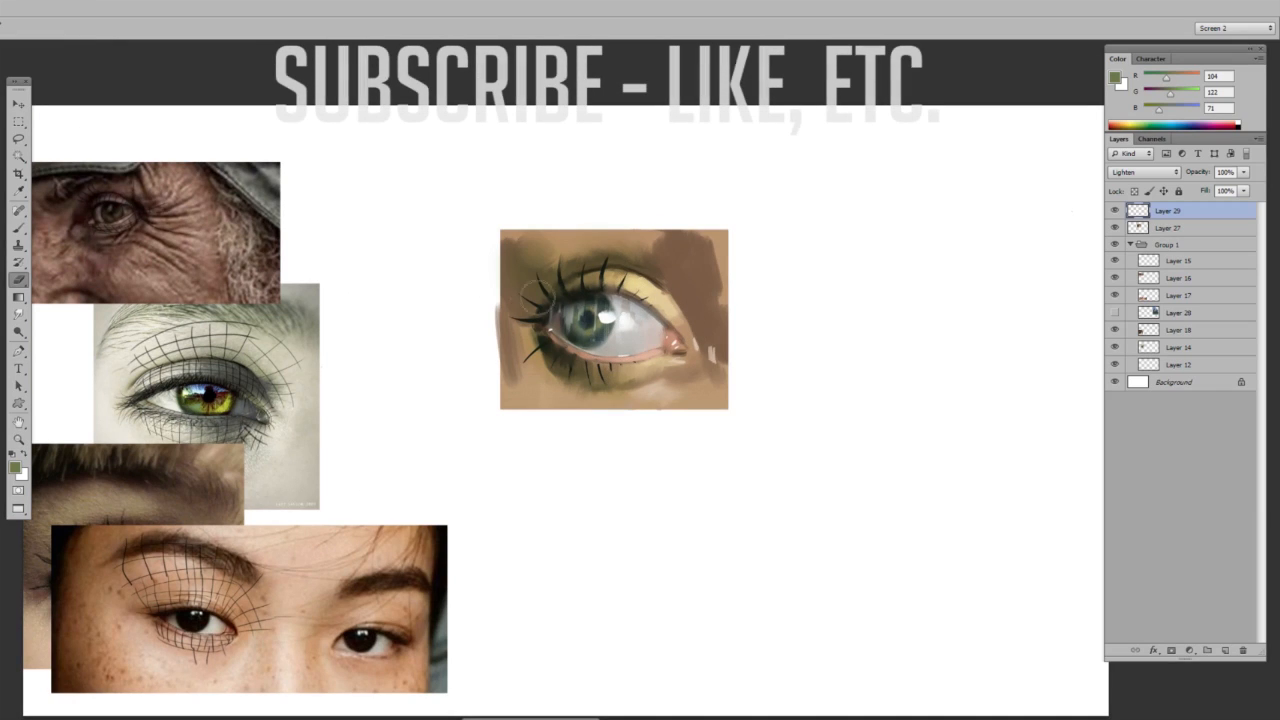
key("z")
left_click_drag(652, 300, 697, 306)
mouse_move(668, 400)
left_mouse_down()
mouse_move(624, 380)
mouse_move(719, 335)
left_mouse_up()
key("e")
key("z")
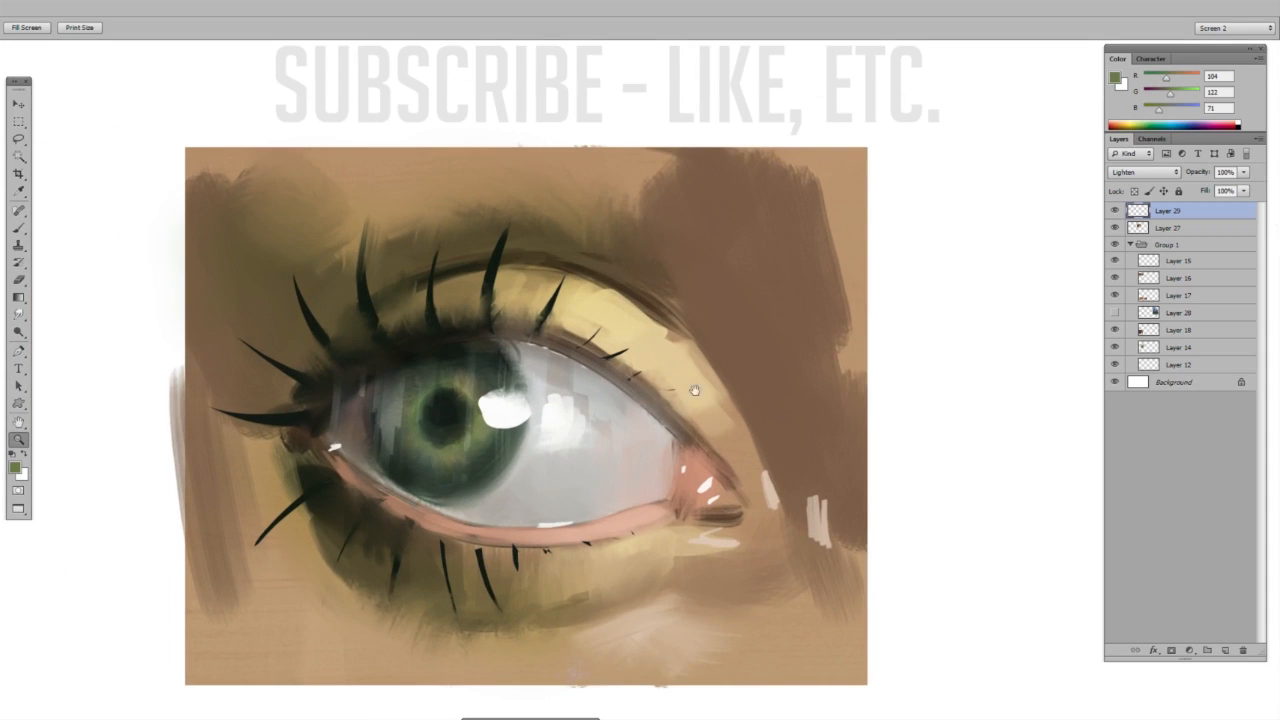